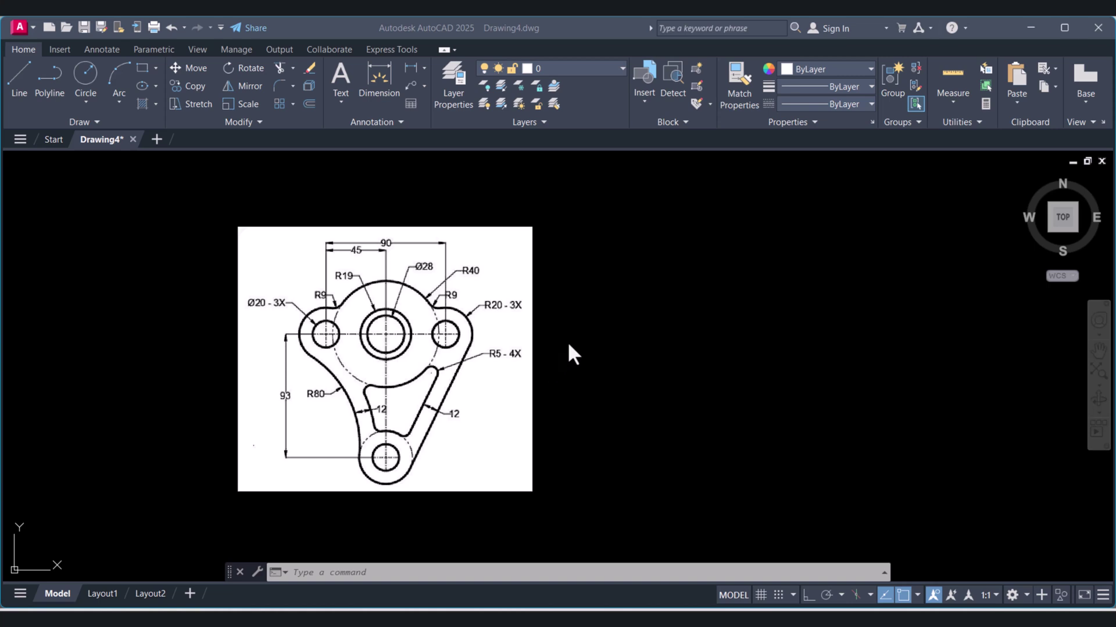
Draw a horizontal line 90 units long with Ortho on, in the empty space beside the reference image
{"action": "left_click", "coordinate": [568, 345]}
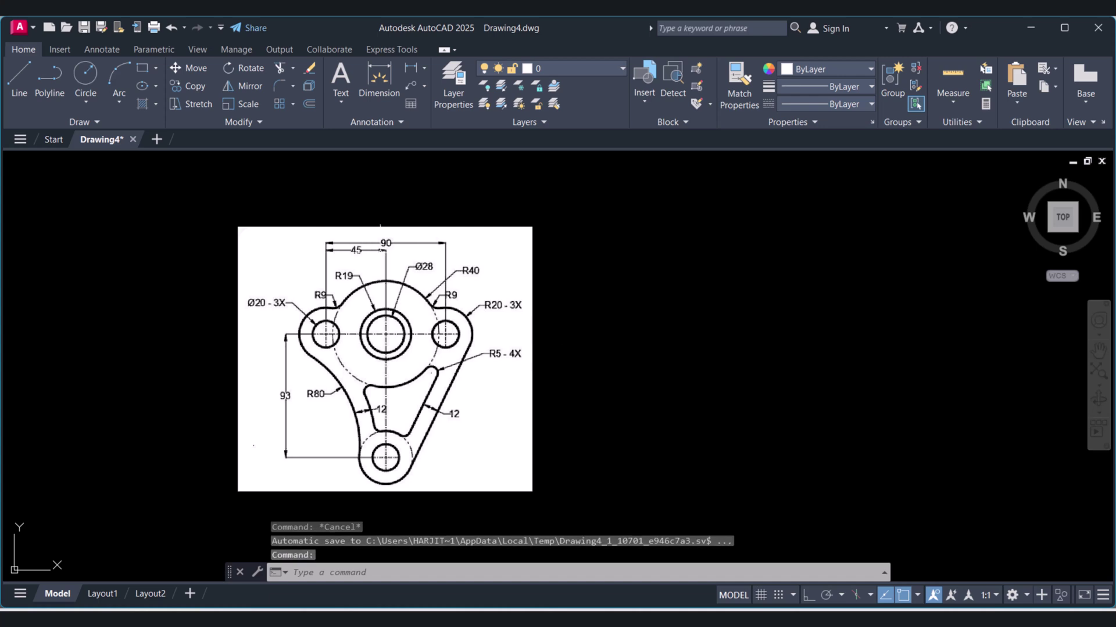
{"action": "key", "text": "Escape"}
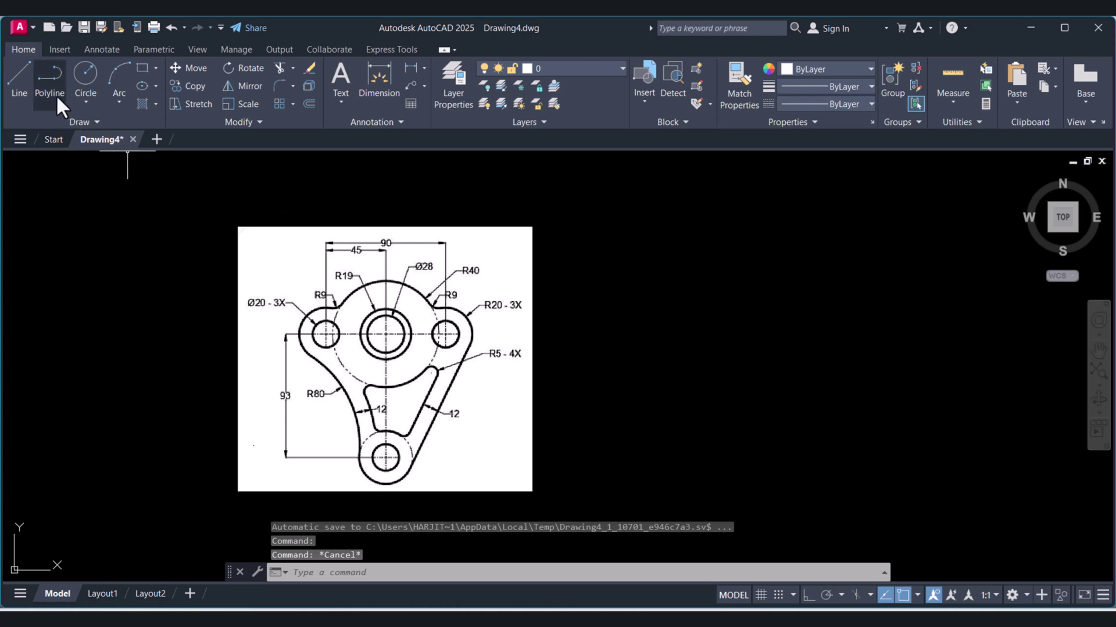
{"action": "left_click", "coordinate": [20, 71]}
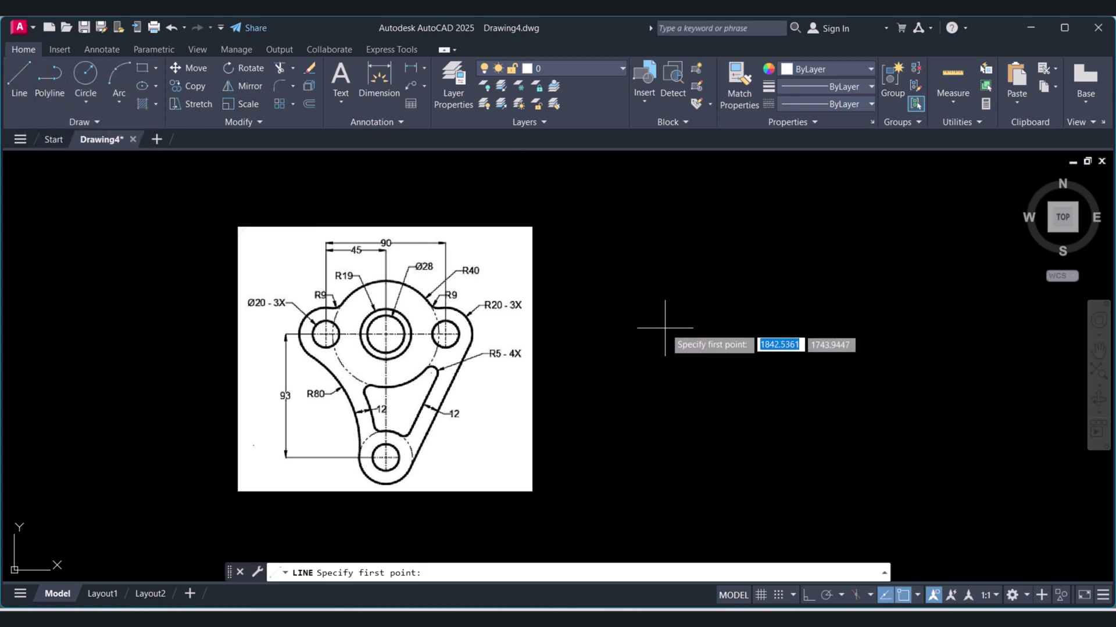
{"action": "left_click", "coordinate": [677, 307]}
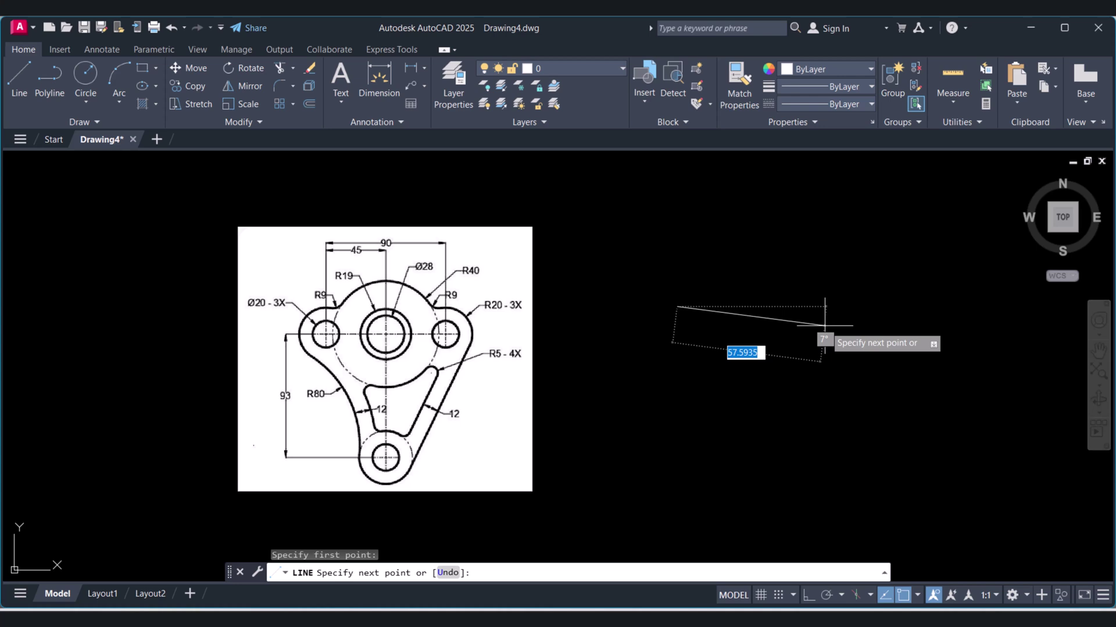
{"action": "left_click", "coordinate": [808, 596]}
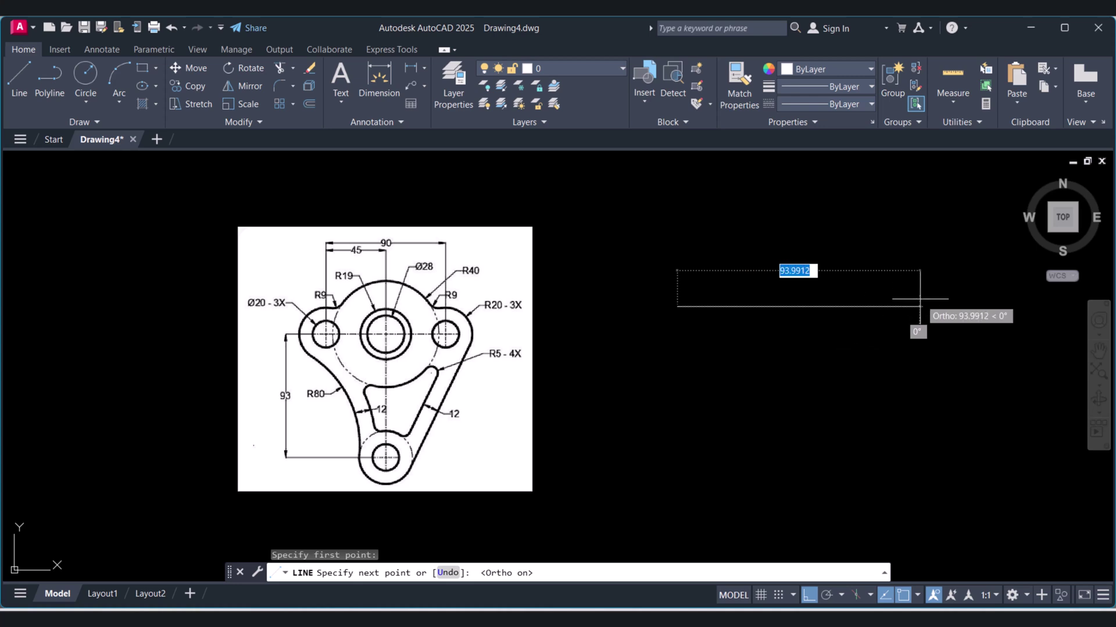
{"action": "type", "text": "90"}
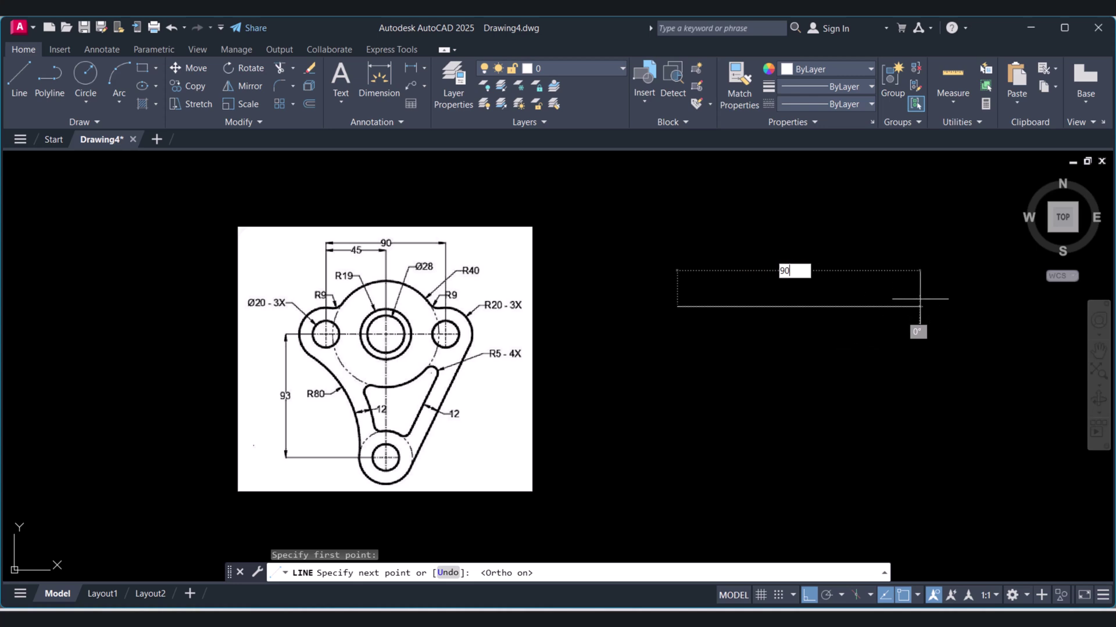
{"action": "key", "text": "Return"}
{"action": "key", "text": "Escape"}
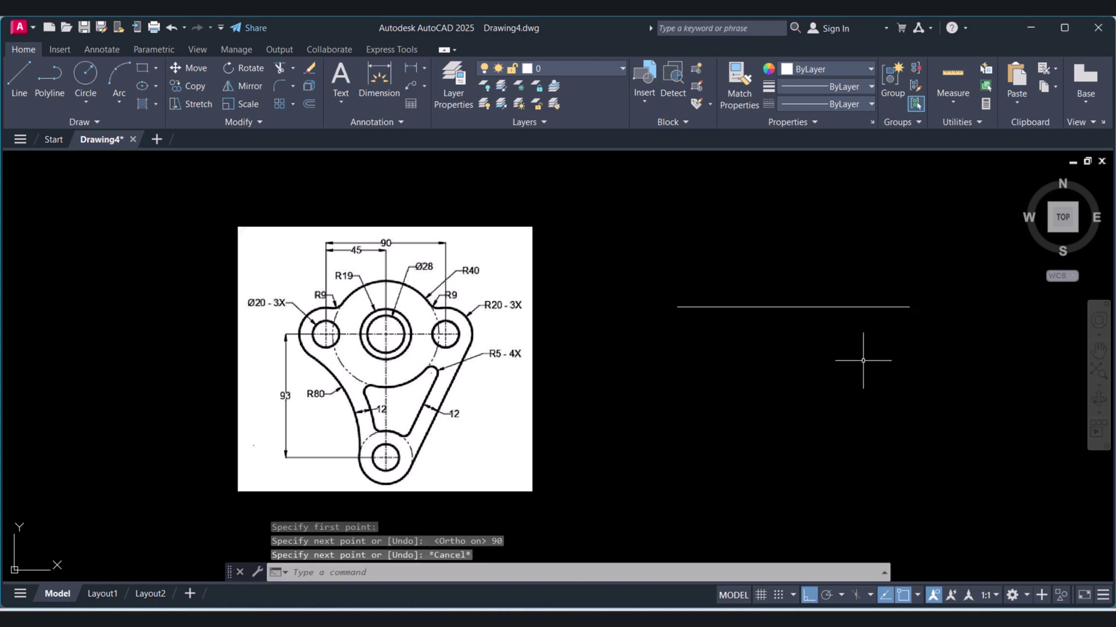
Draw a circle of radius 40 centred on the midpoint of the horizontal line
{"action": "middle_click_drag", "start_coordinate": [834, 378], "coordinate": [814, 366]}
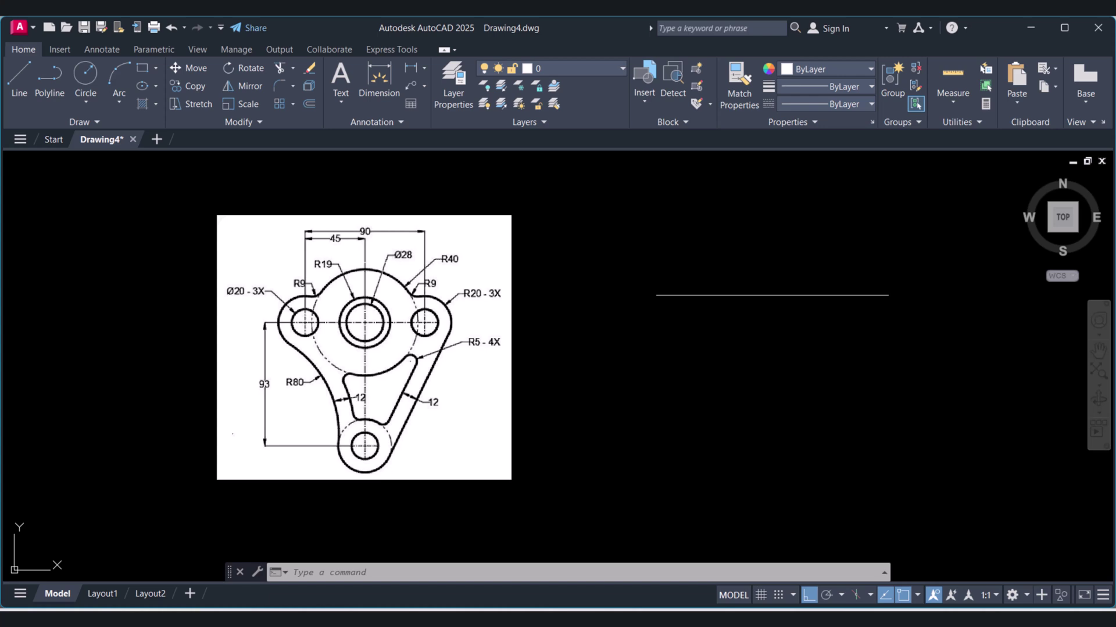
{"action": "key", "text": "Escape"}
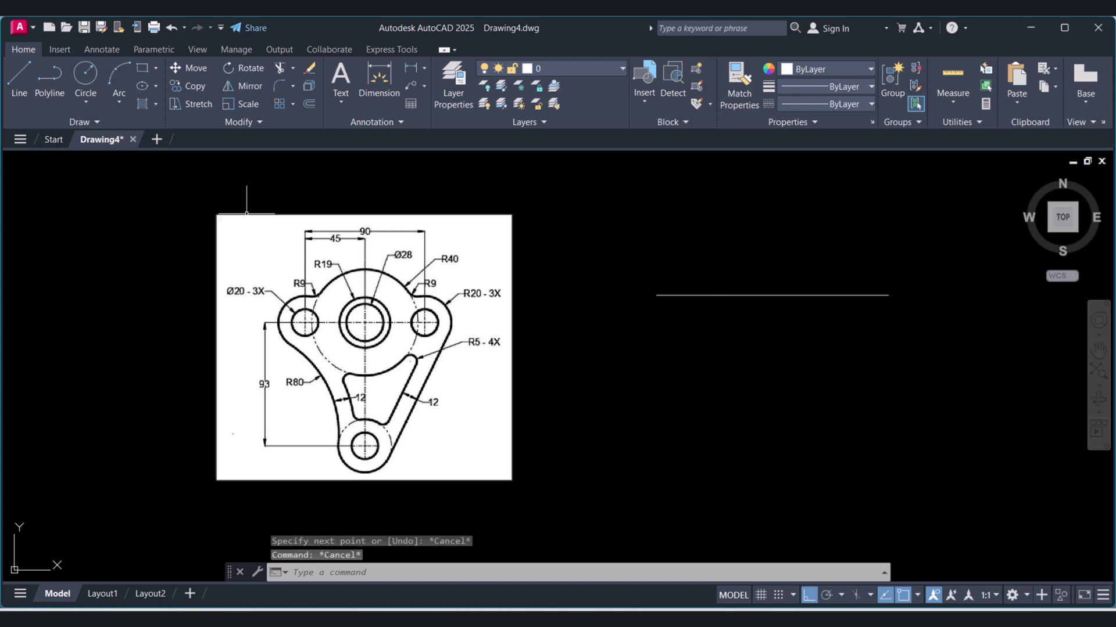
{"action": "left_click", "coordinate": [82, 71]}
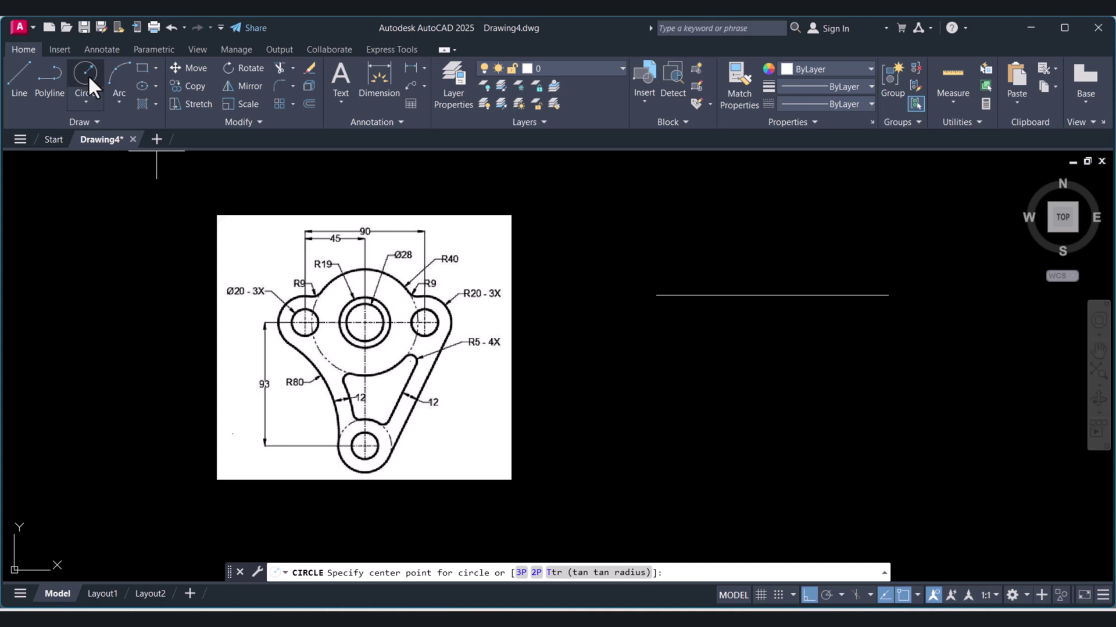
{"action": "left_click", "coordinate": [777, 296]}
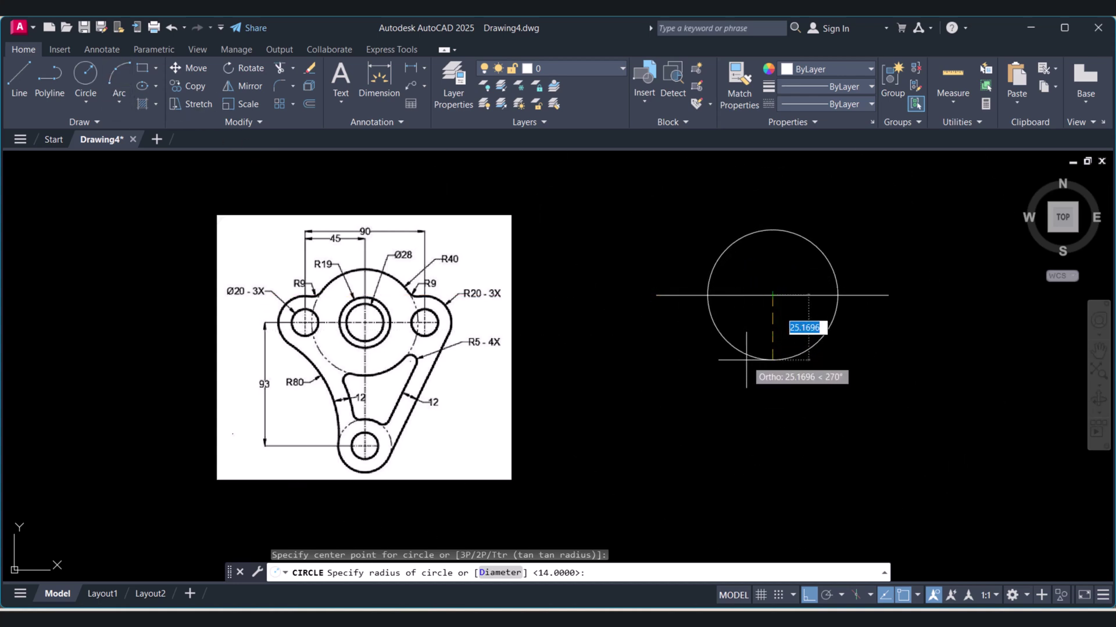
{"action": "type", "text": "40"}
{"action": "key", "text": "Return"}
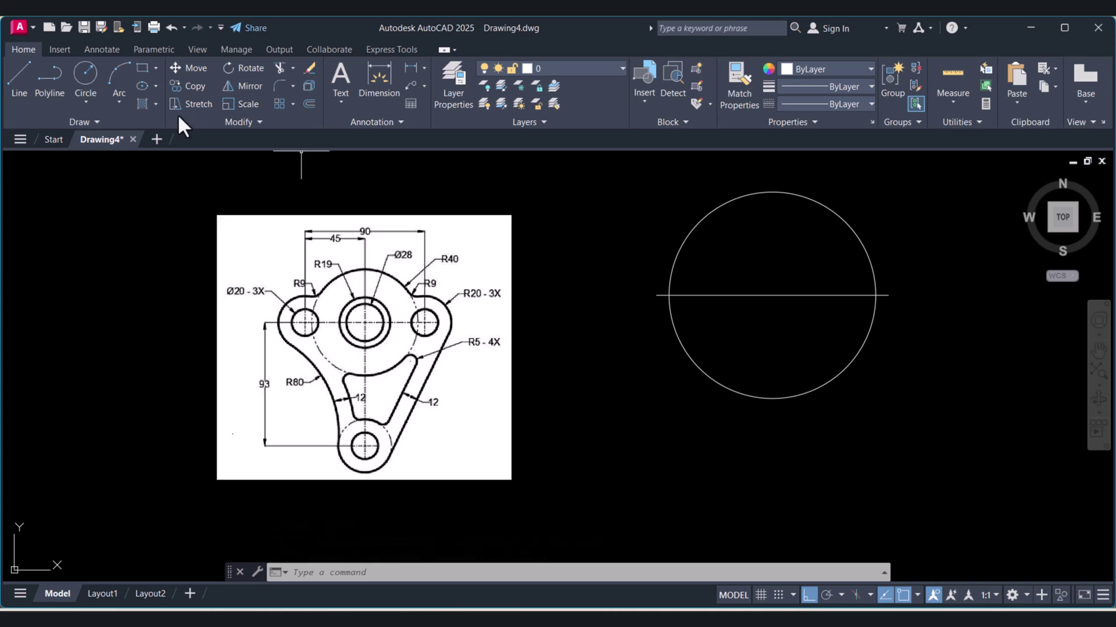
Draw two circles of radius 20, one centred on each endpoint of the horizontal line
{"action": "type", "text": "c"}
{"action": "key", "text": "Return"}
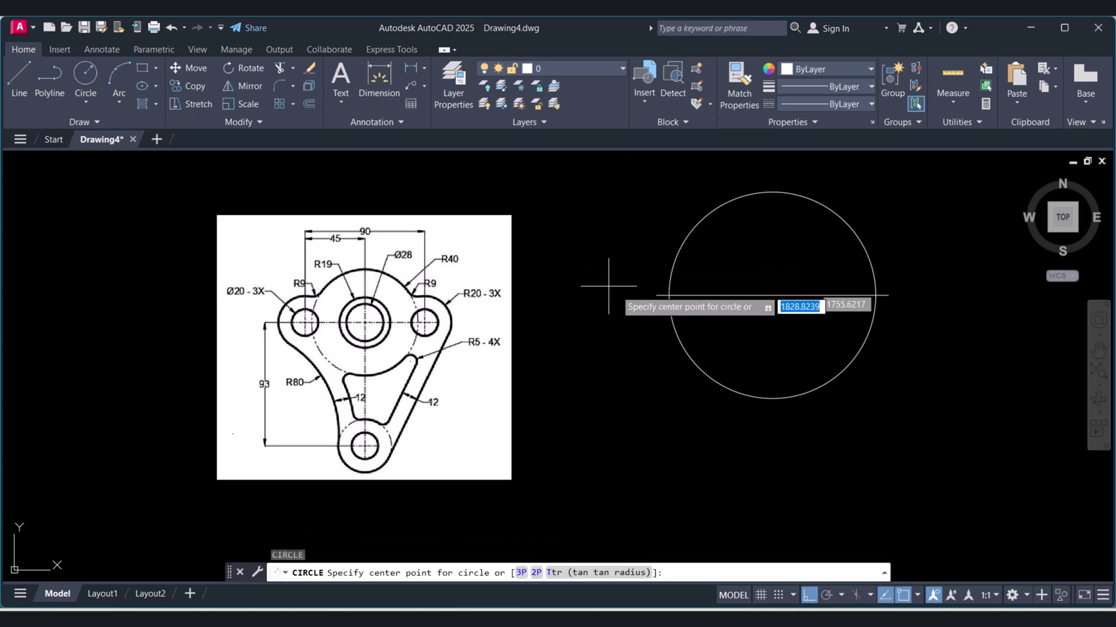
{"action": "left_click", "coordinate": [656, 296]}
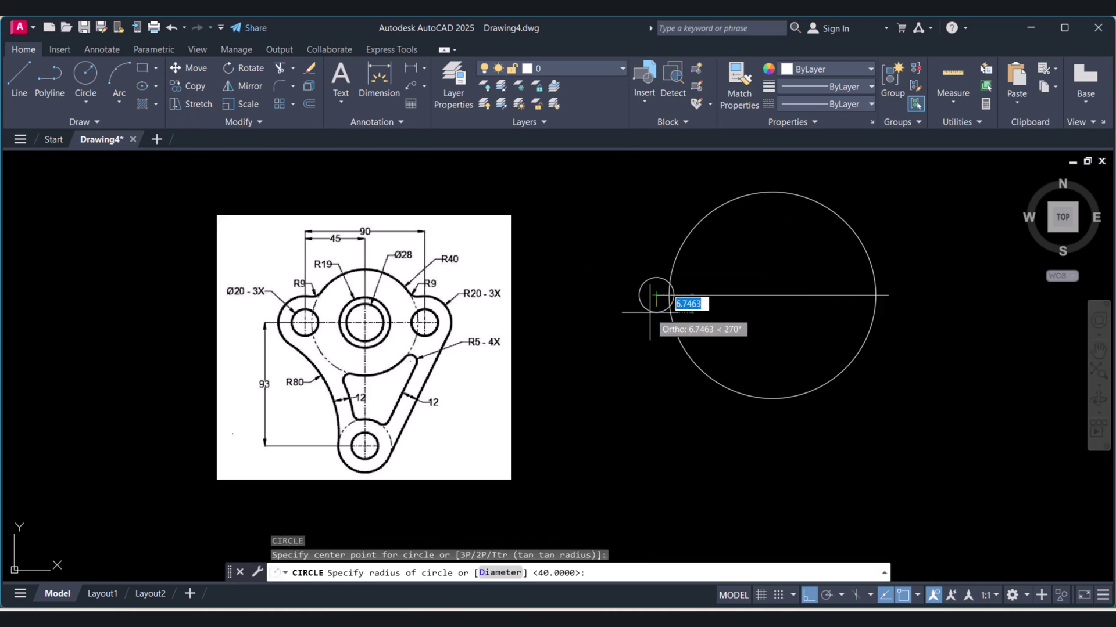
{"action": "type", "text": "20"}
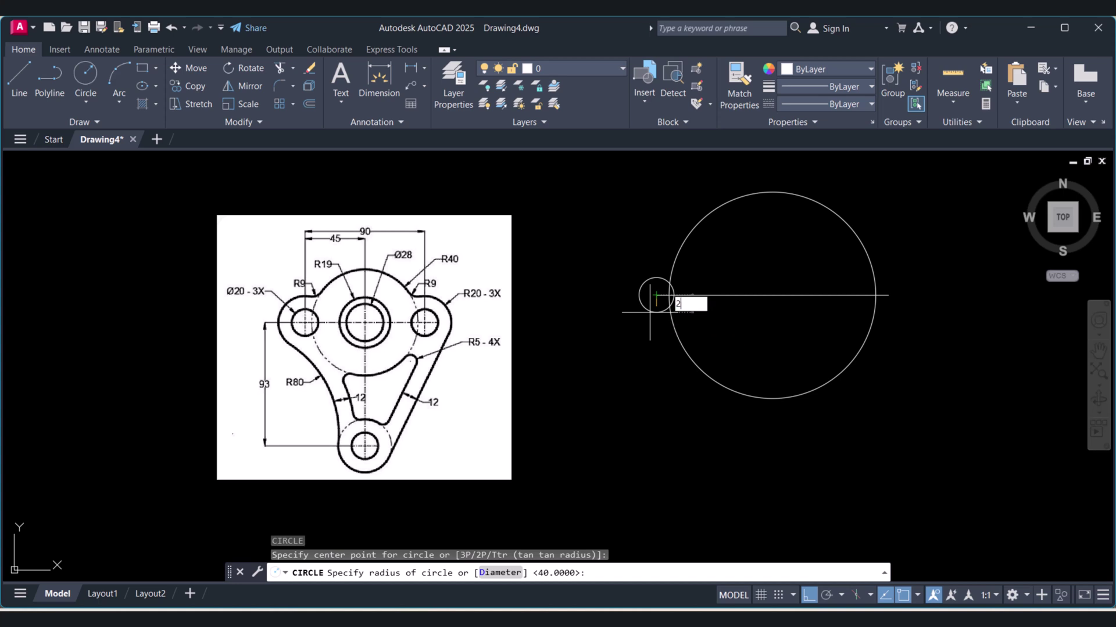
{"action": "key", "text": "Return"}
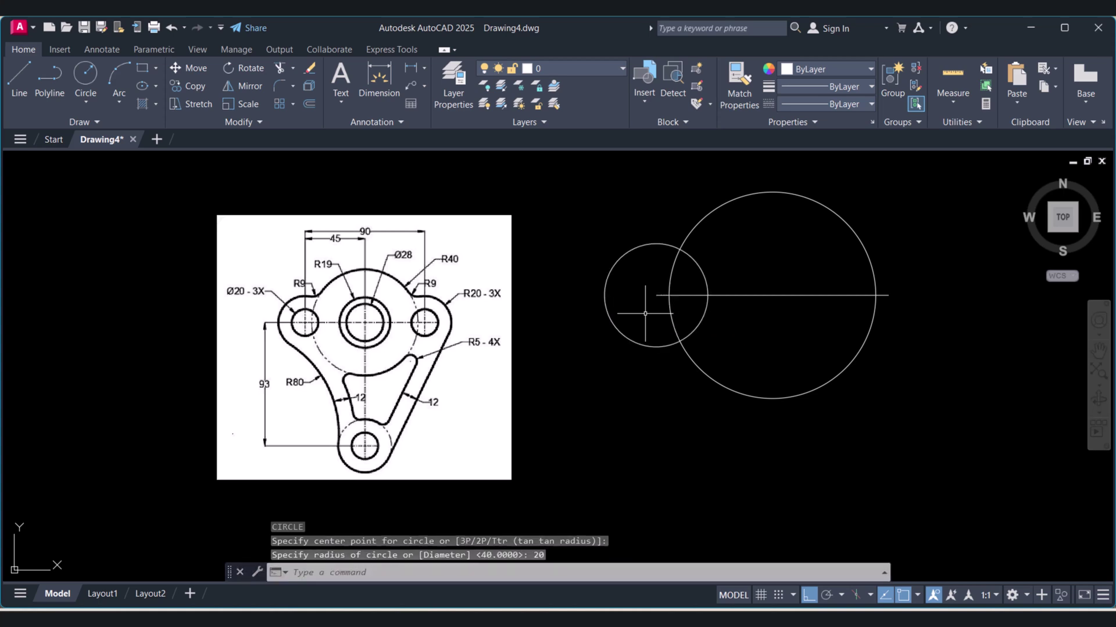
{"action": "key", "text": "Return"}
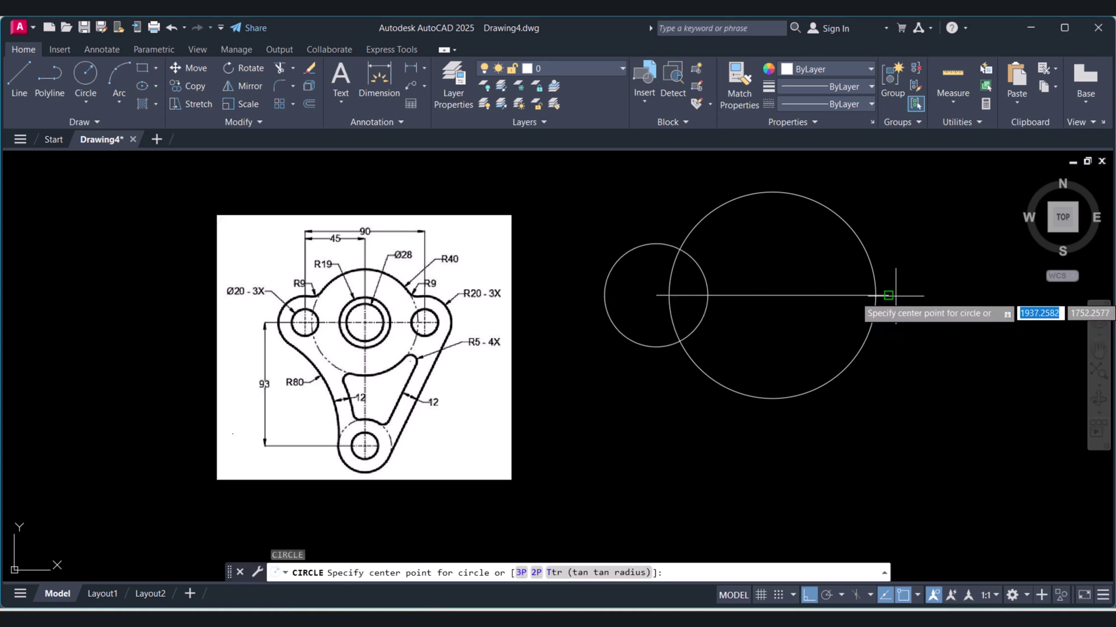
{"action": "left_click", "coordinate": [894, 295]}
{"action": "key", "text": "Return"}
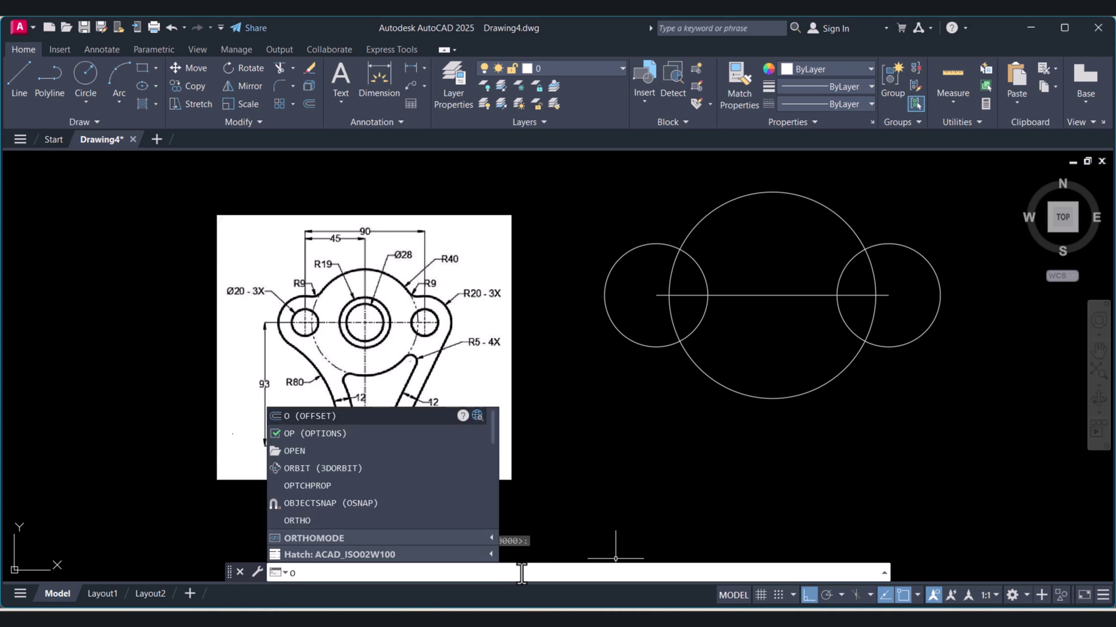
Offset the horizontal line 93 units downward, below the large circle
{"action": "key", "text": "Return"}
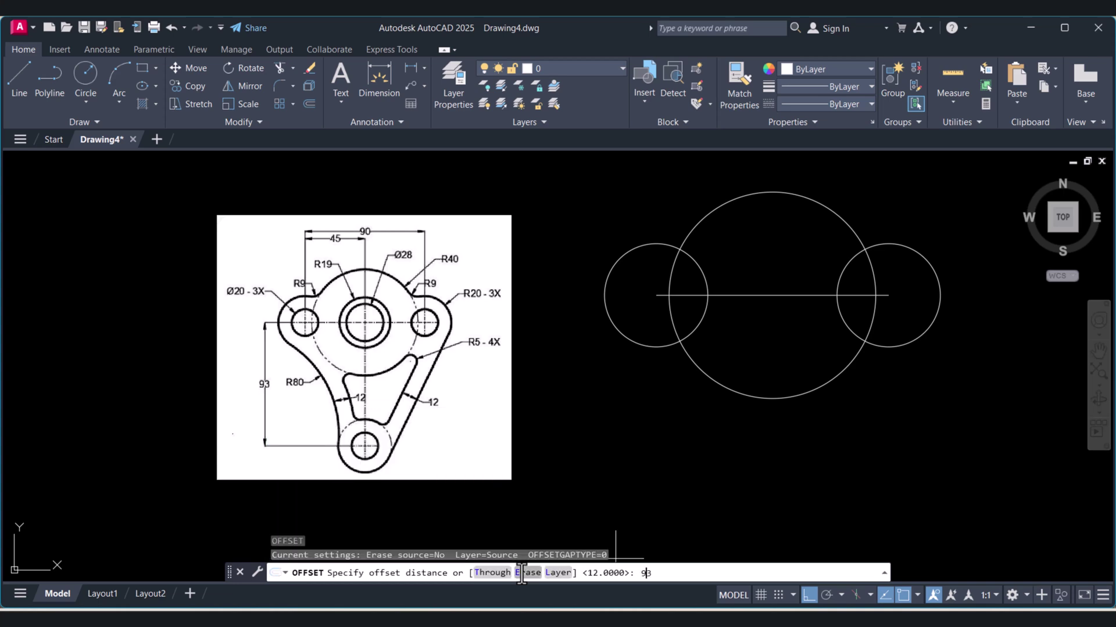
{"action": "key", "text": "Return"}
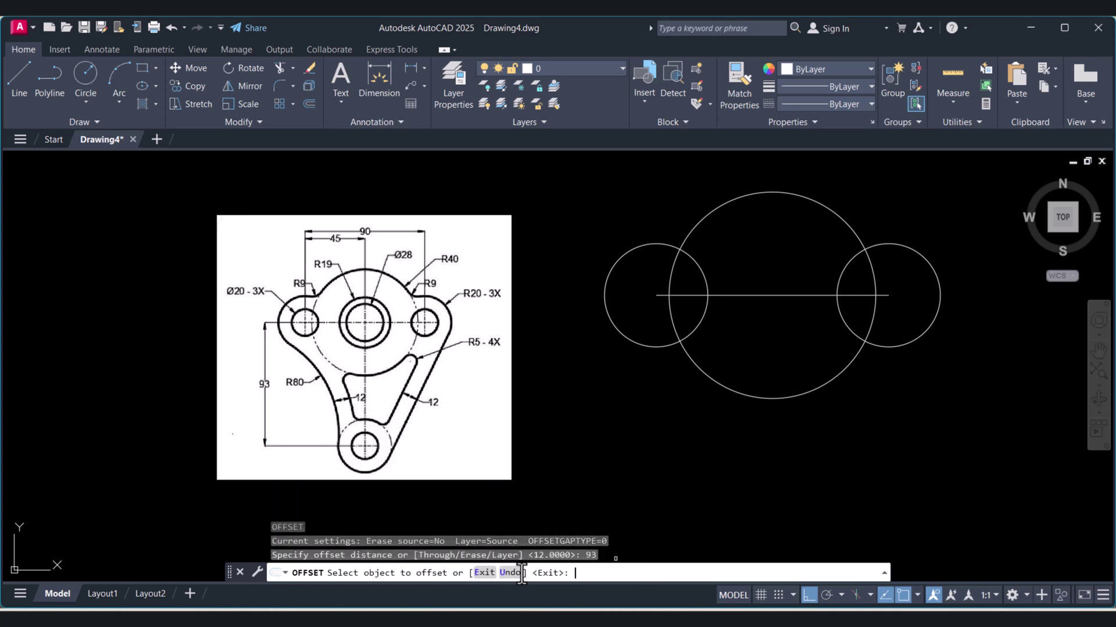
{"action": "left_click", "coordinate": [801, 296]}
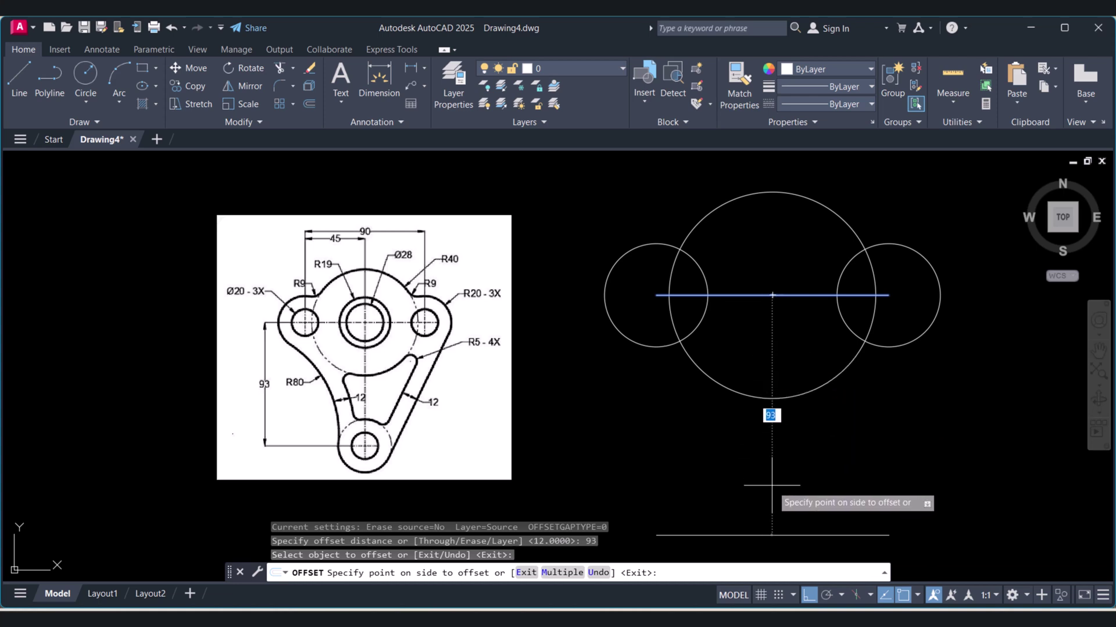
{"action": "left_click", "coordinate": [773, 466]}
{"action": "key", "text": "Escape"}
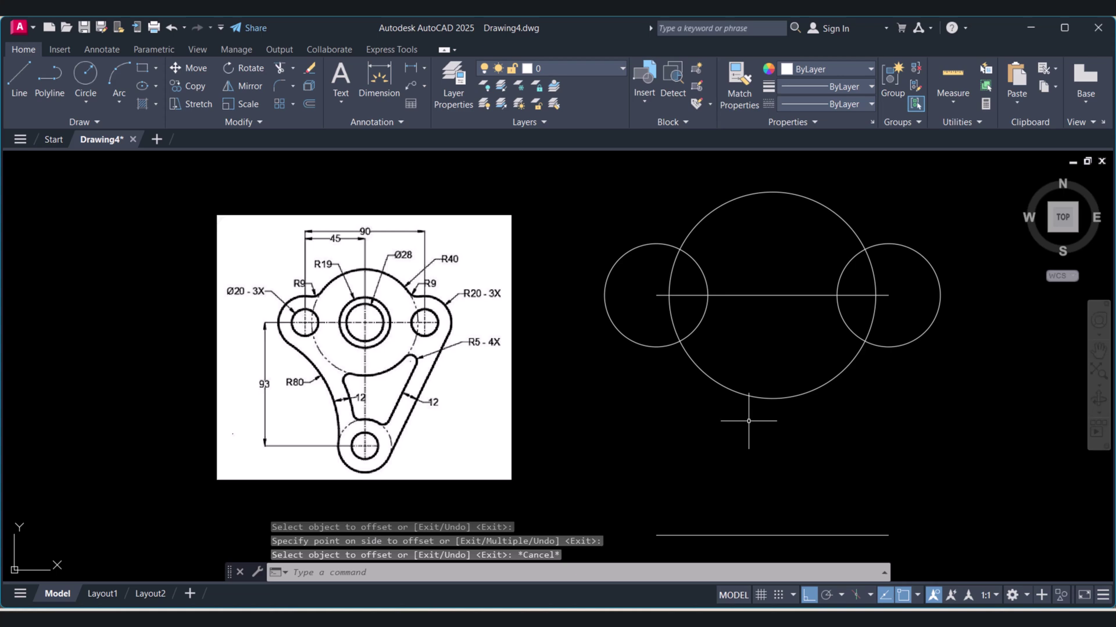
Draw a vertical line from the upper horizontal line's midpoint down past the offset line
{"action": "left_click", "coordinate": [20, 73]}
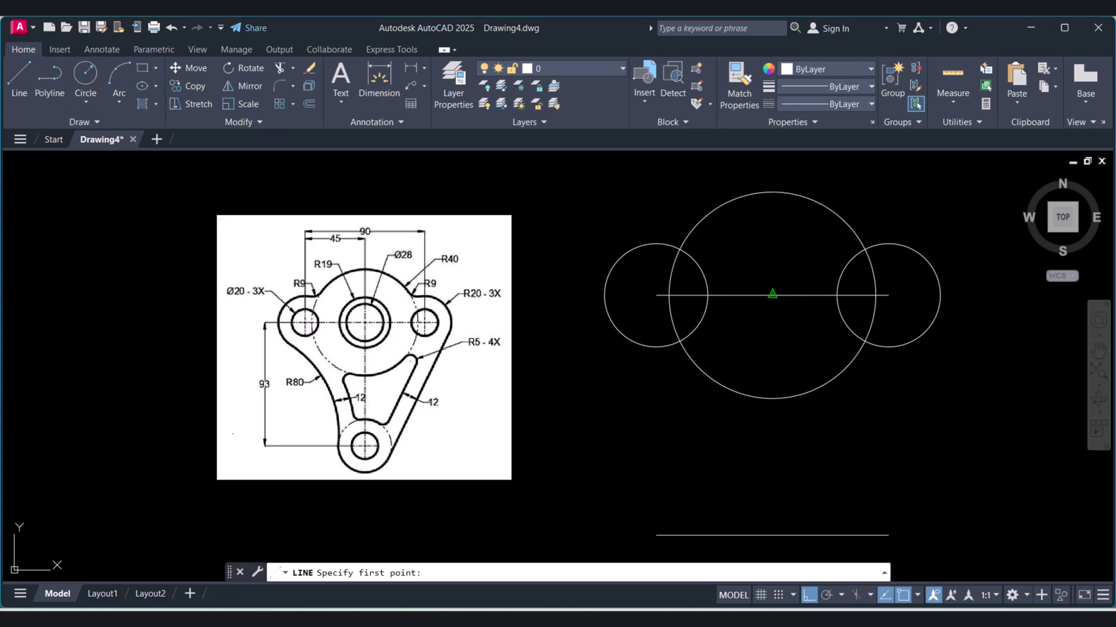
{"action": "left_click", "coordinate": [772, 295]}
{"action": "scroll", "coordinate": [731, 334], "scroll_direction": "down", "scroll_amount": 2}
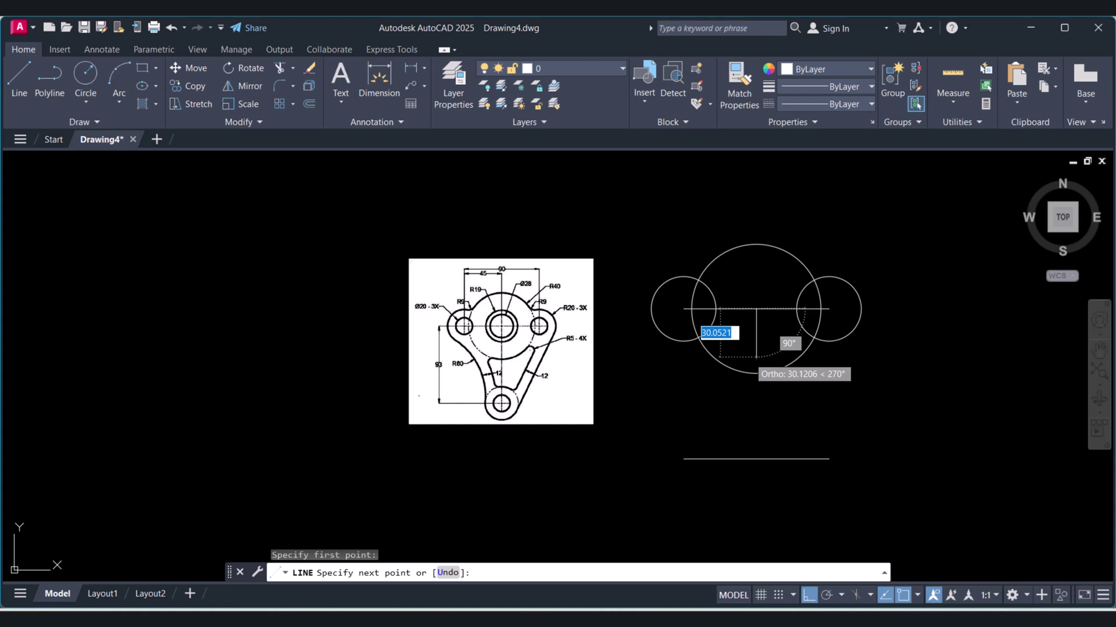
{"action": "left_click", "coordinate": [756, 491]}
{"action": "key", "text": "Escape"}
Stretch the vertical line's upper endpoint straight up beyond the top of the large circle
{"action": "left_click", "coordinate": [778, 399]}
{"action": "left_click", "coordinate": [739, 393]}
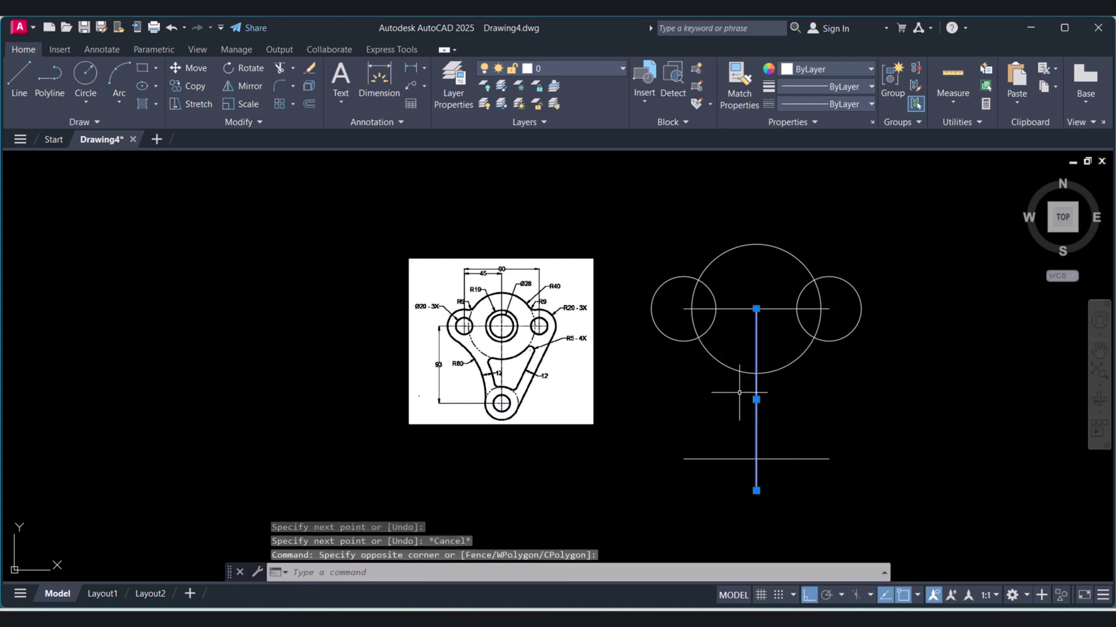
{"action": "left_click", "coordinate": [755, 309]}
{"action": "key", "text": "Escape"}
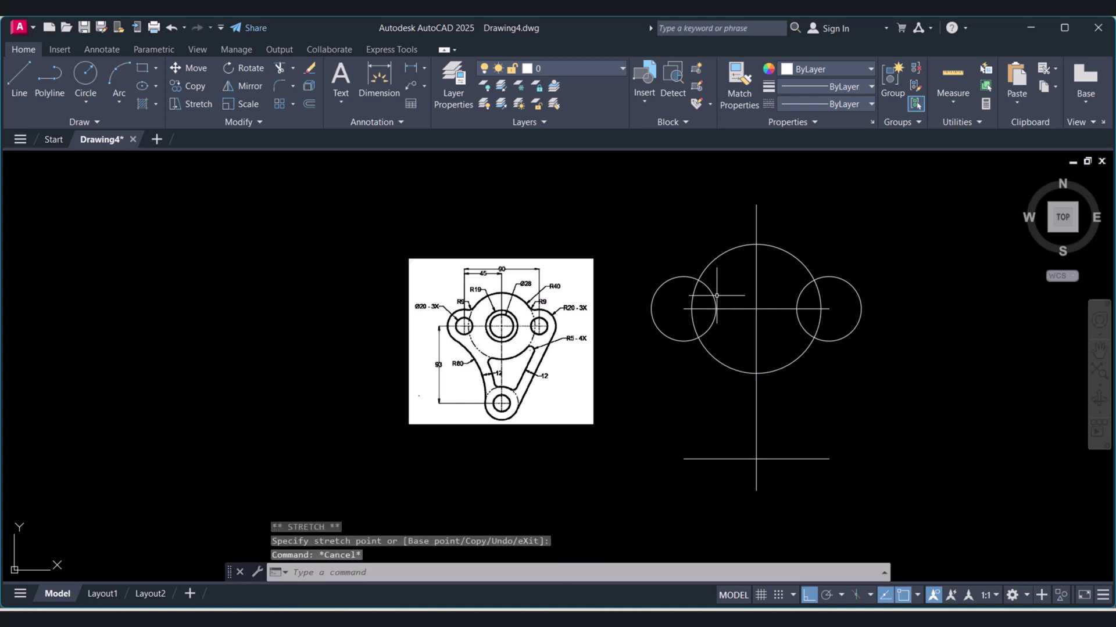
Stretch both ends of the upper horizontal line outward past the two side circles
{"action": "scroll", "coordinate": [724, 311], "scroll_direction": "up", "scroll_amount": 2}
{"action": "left_click", "coordinate": [750, 309]}
{"action": "left_click", "coordinate": [743, 317]}
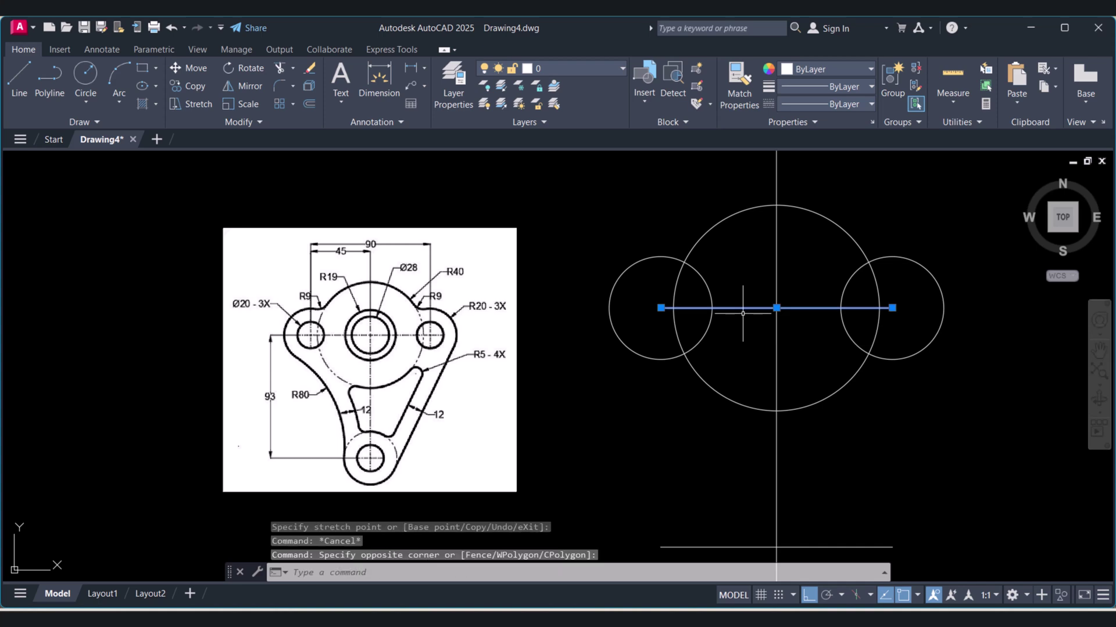
{"action": "left_click", "coordinate": [661, 308]}
{"action": "left_click", "coordinate": [584, 308]}
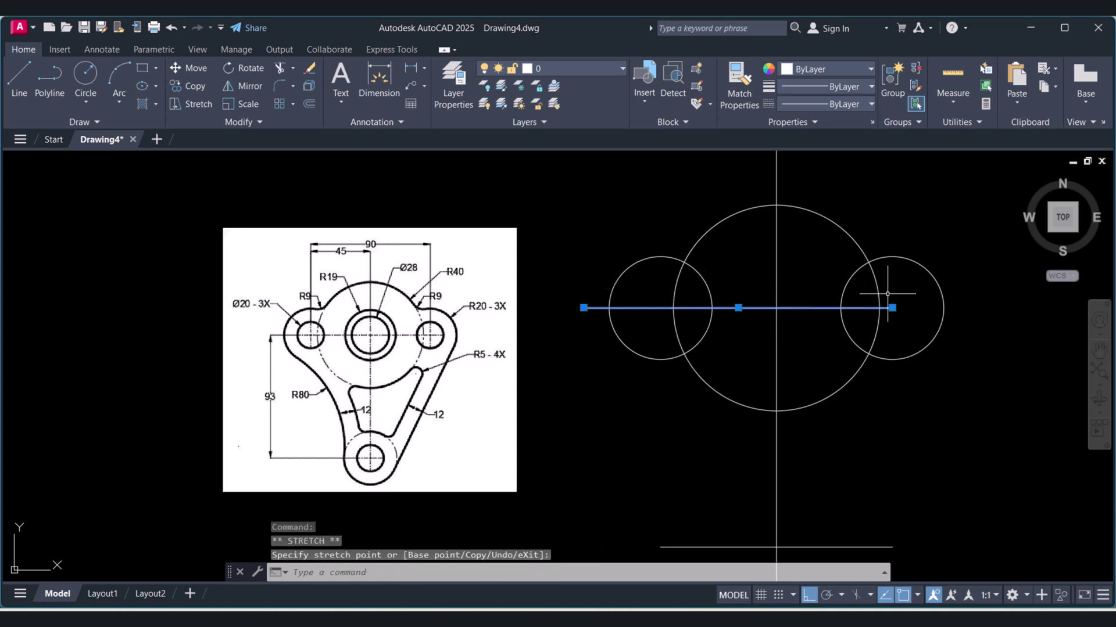
{"action": "left_click", "coordinate": [891, 308]}
{"action": "left_click", "coordinate": [1000, 324]}
{"action": "key", "text": "Escape"}
{"action": "key", "text": "Escape"}
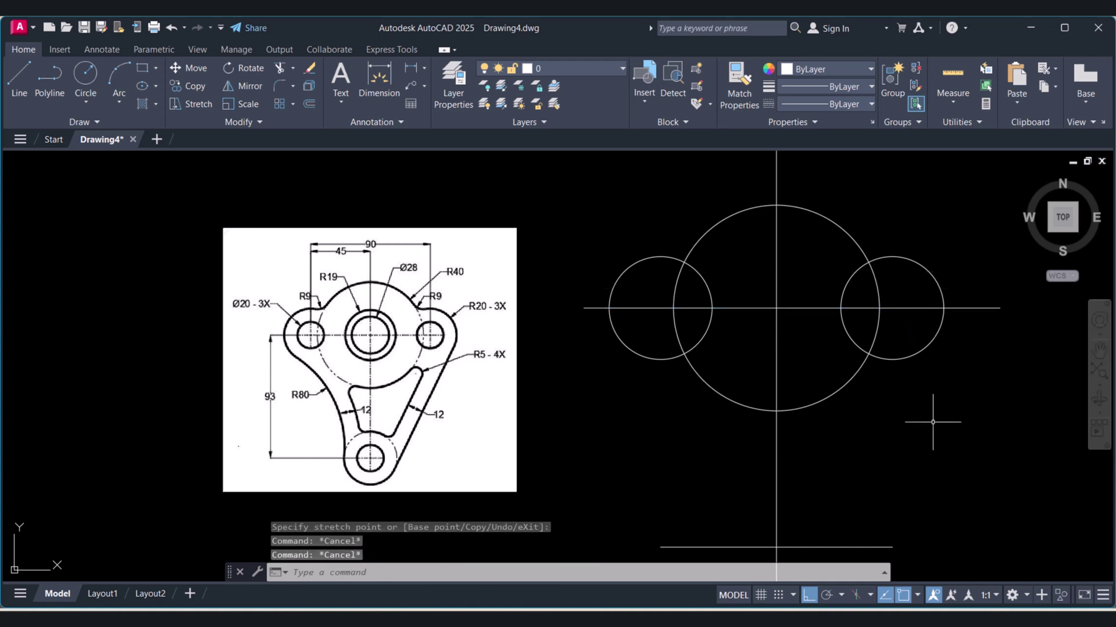
Draw a circle of radius 20 centred where the vertical line crosses the lower horizontal line
{"action": "middle_click_drag", "start_coordinate": [888, 422], "coordinate": [858, 354]}
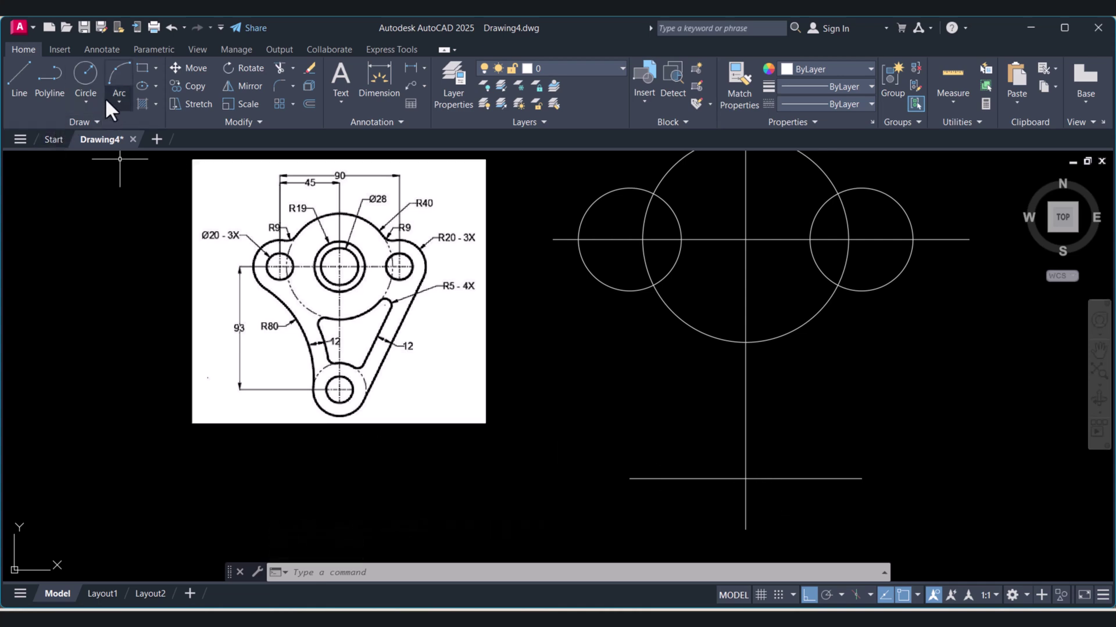
{"action": "left_click", "coordinate": [745, 479]}
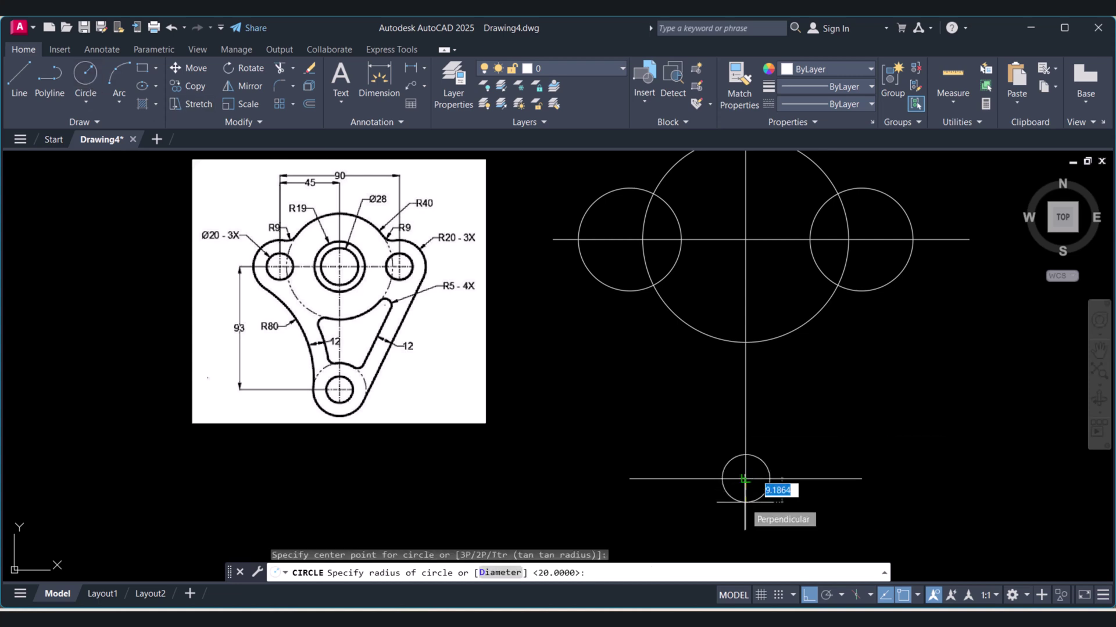
{"action": "key", "text": "Return"}
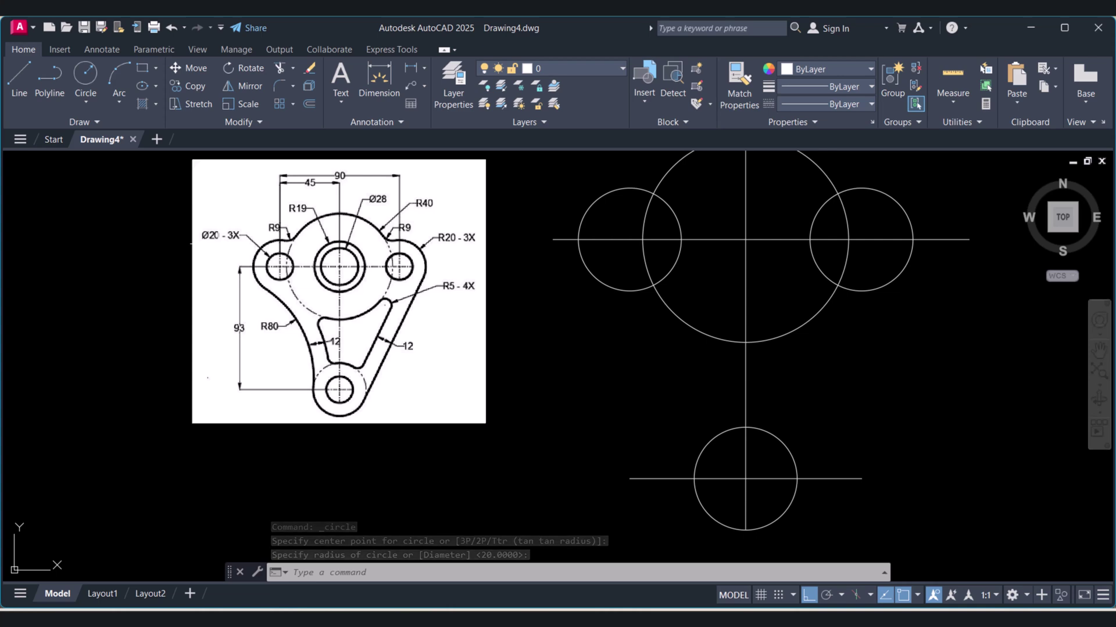
Draw a circle of radius 10 concentric with the left radius-20 circle
{"action": "left_click", "coordinate": [85, 80]}
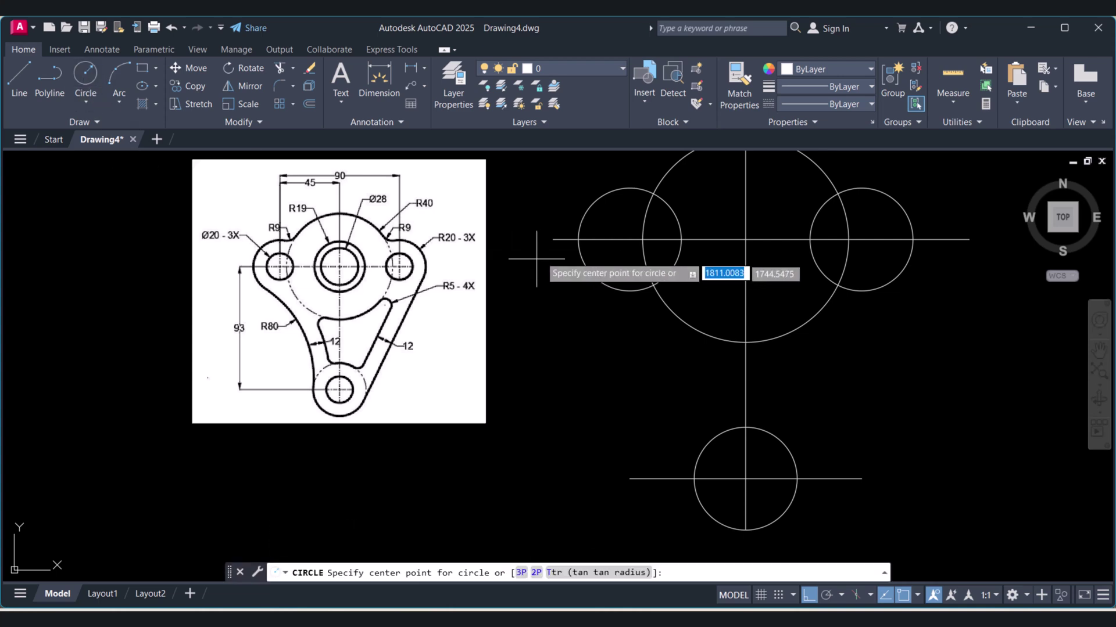
{"action": "left_click", "coordinate": [630, 239]}
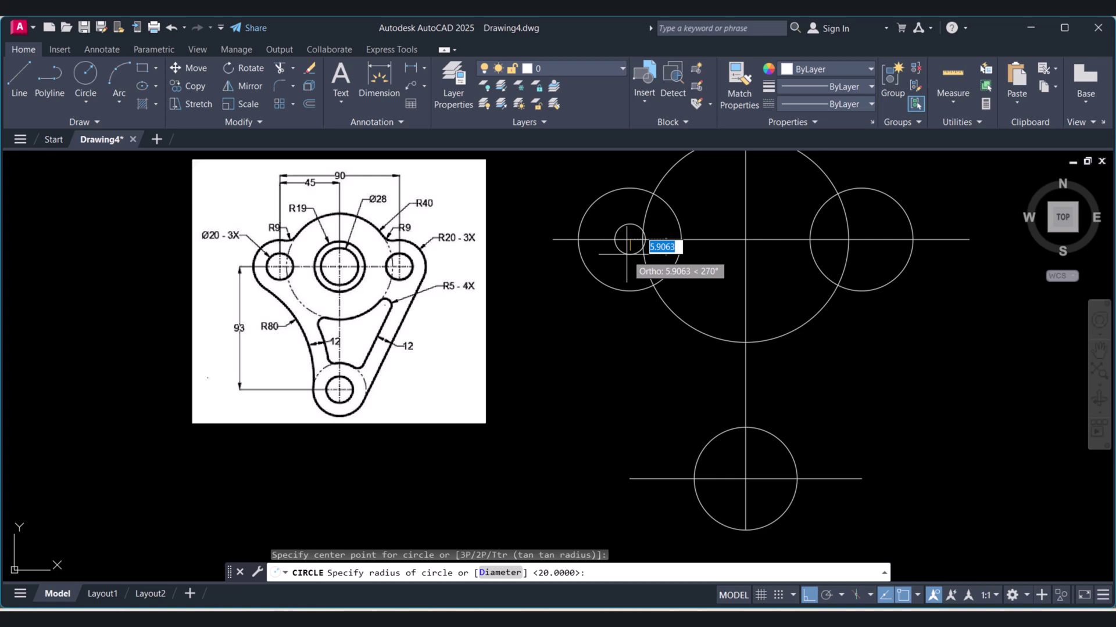
{"action": "type", "text": "10"}
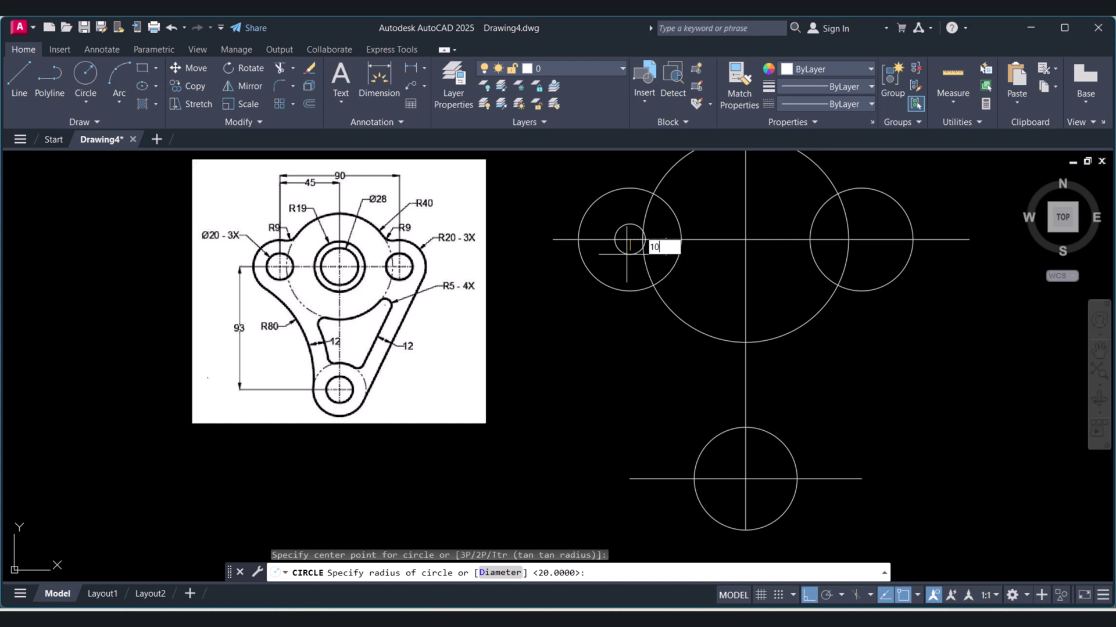
{"action": "key", "text": "Return"}
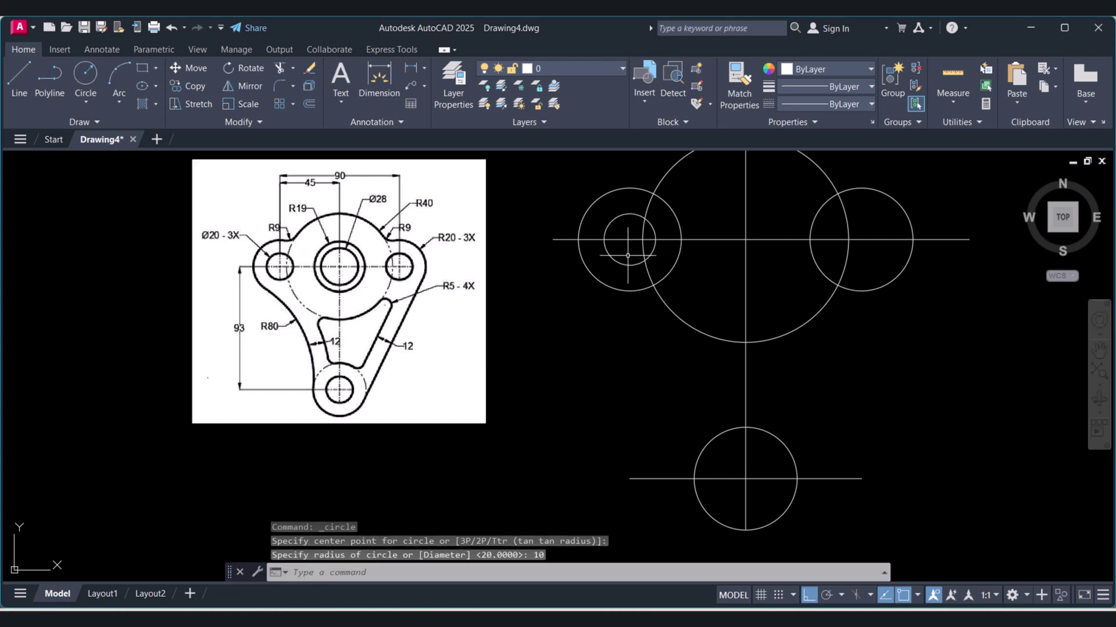
Draw circles of radius 10 concentric with the right and the lower radius-20 circles
{"action": "key", "text": "Return"}
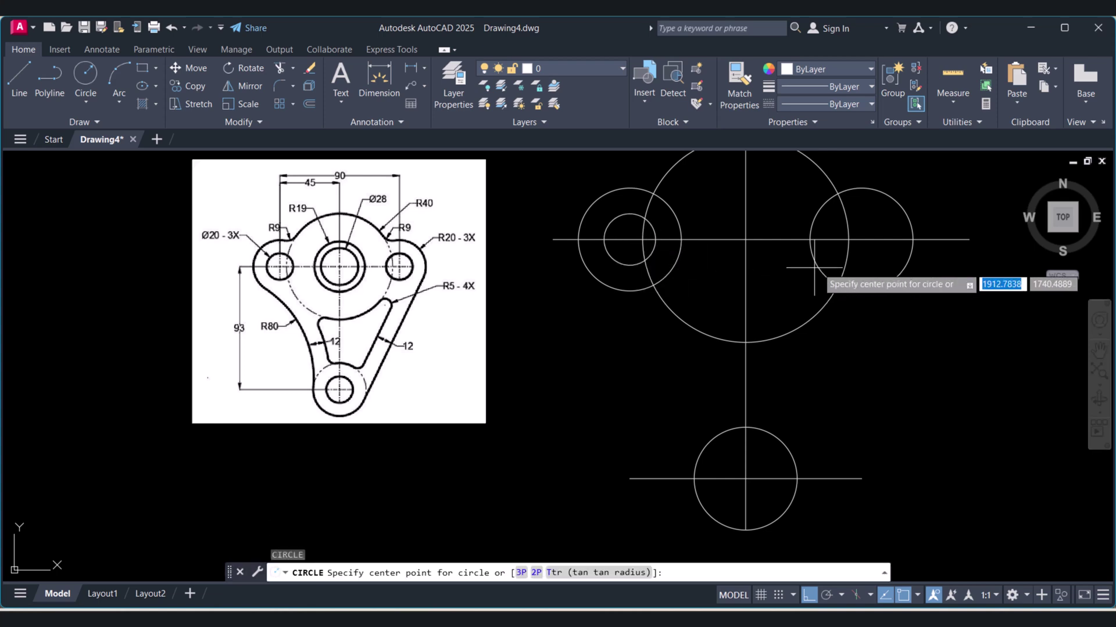
{"action": "left_click", "coordinate": [862, 239]}
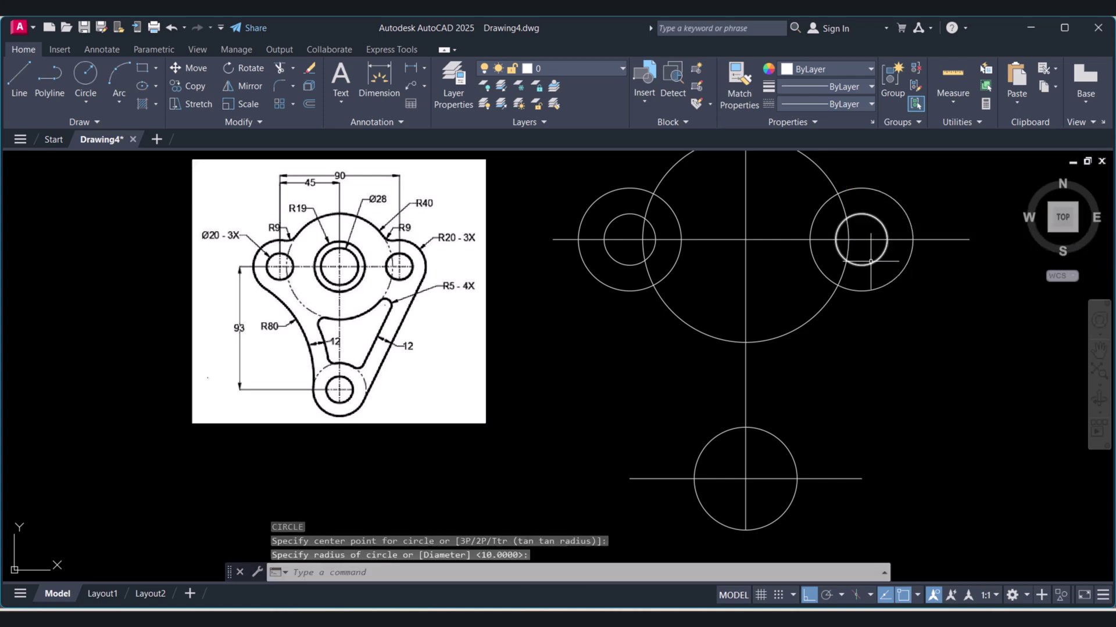
{"action": "key", "text": "Return"}
{"action": "key", "text": "Return"}
{"action": "left_click", "coordinate": [746, 479]}
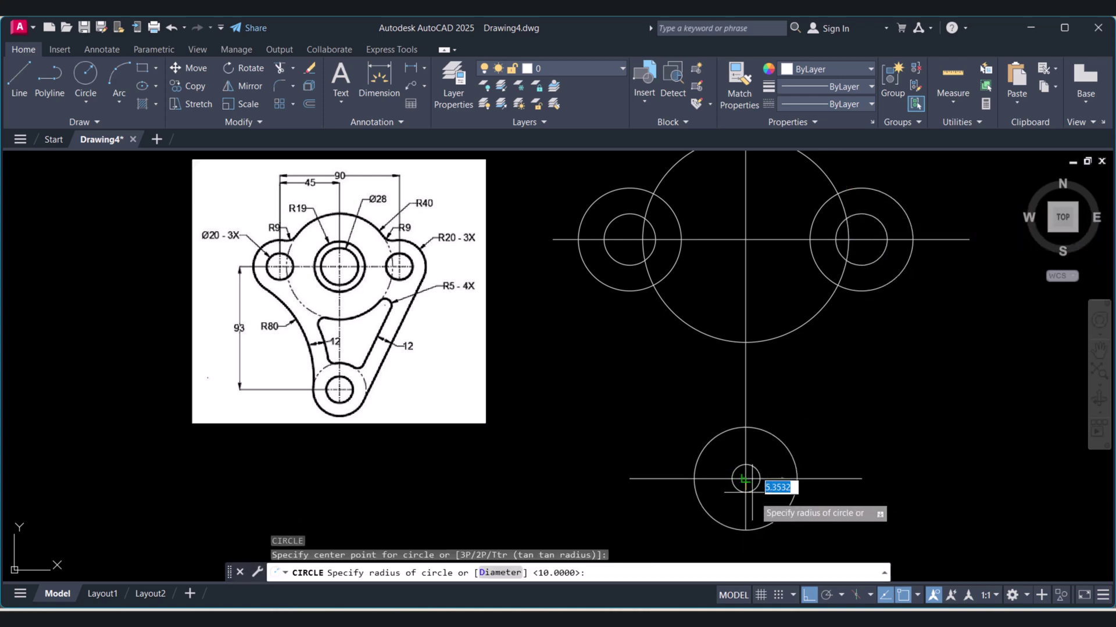
{"action": "key", "text": "Return"}
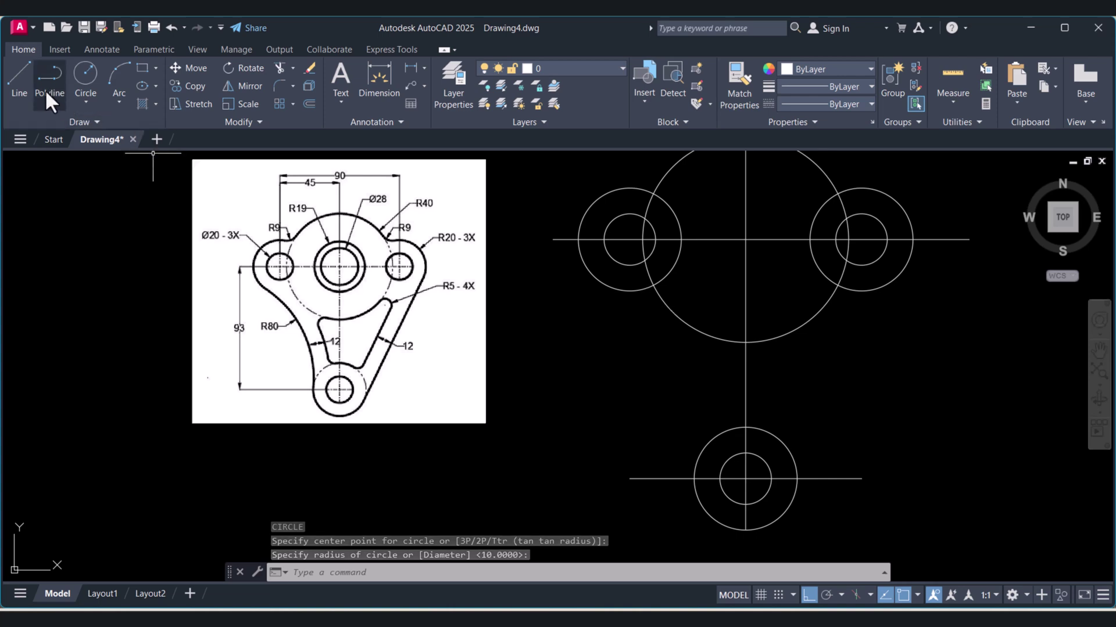
Draw a vertical line from the left circles' centre straight down past the outer circle
{"action": "left_click", "coordinate": [22, 75]}
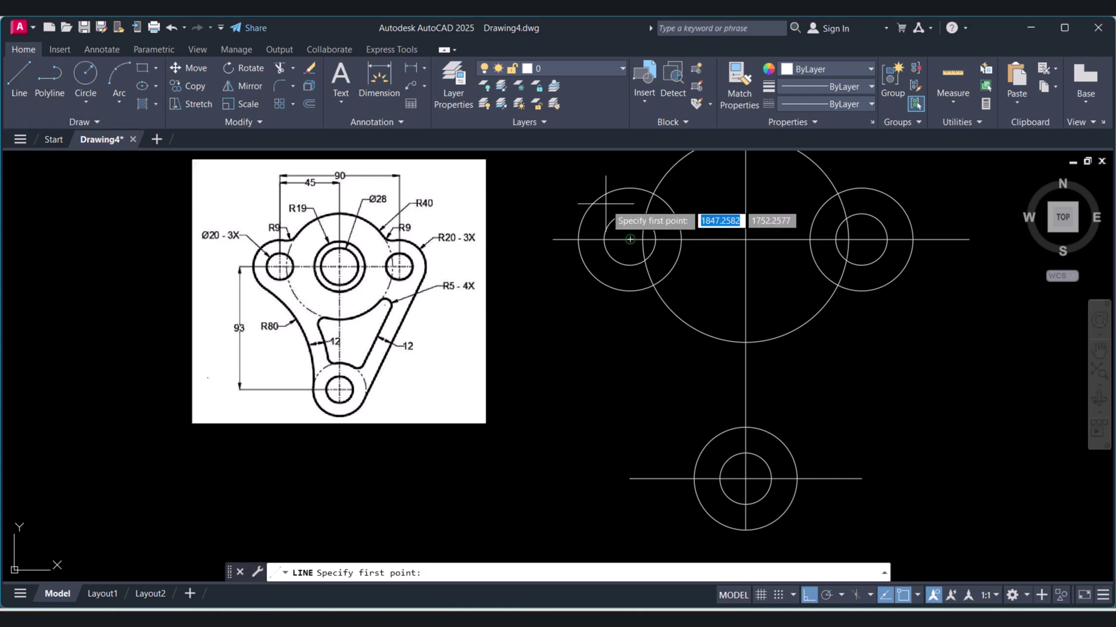
{"action": "left_click", "coordinate": [630, 238]}
{"action": "left_click", "coordinate": [630, 332]}
{"action": "key", "text": "Escape"}
Stretch the upper end of the left vertical line straight up beyond the outer circle
{"action": "scroll", "coordinate": [624, 245], "scroll_direction": "up", "scroll_amount": 2}
{"action": "scroll", "coordinate": [620, 245], "scroll_direction": "up", "scroll_amount": 1}
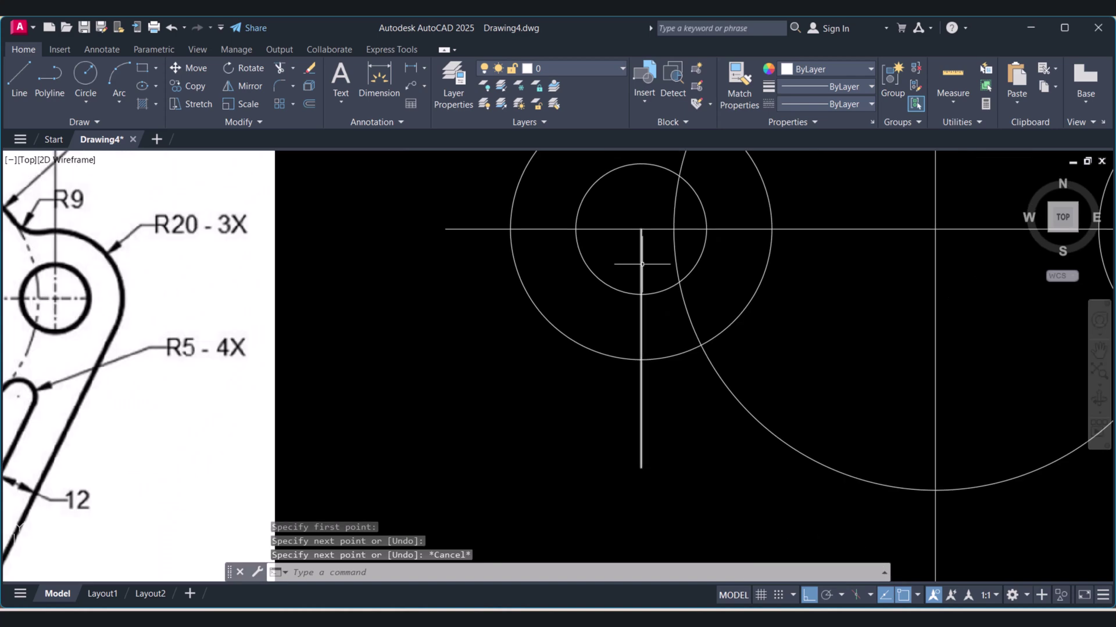
{"action": "left_click", "coordinate": [643, 256]}
{"action": "left_click", "coordinate": [642, 229]}
{"action": "scroll", "coordinate": [640, 231], "scroll_direction": "down", "scroll_amount": 2}
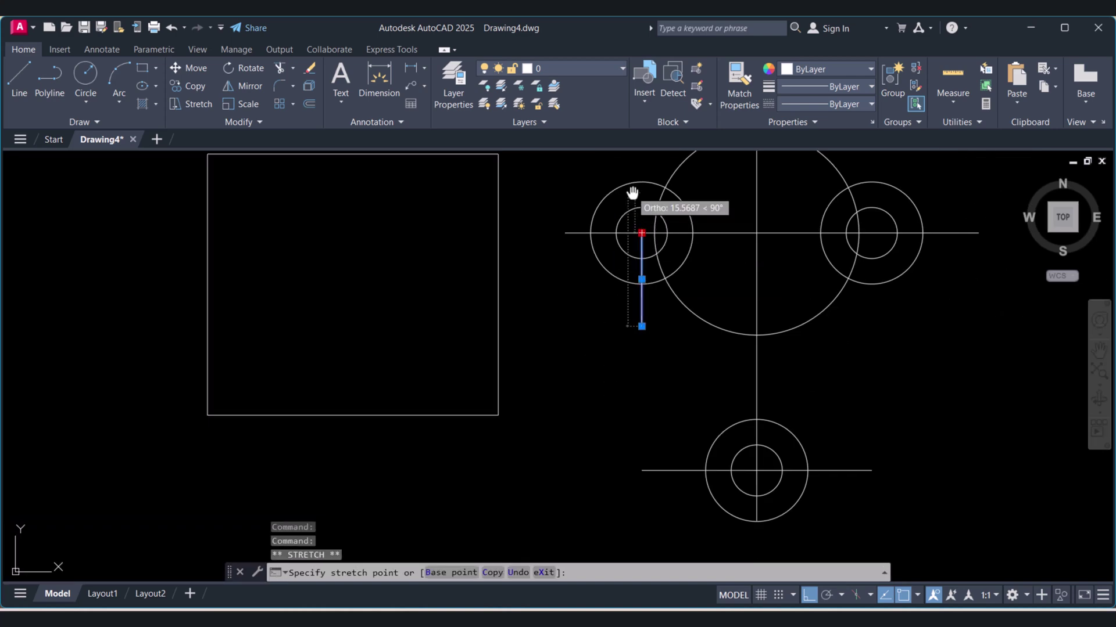
{"action": "middle_click_drag", "start_coordinate": [637, 189], "coordinate": [648, 224]}
{"action": "left_click", "coordinate": [638, 181]}
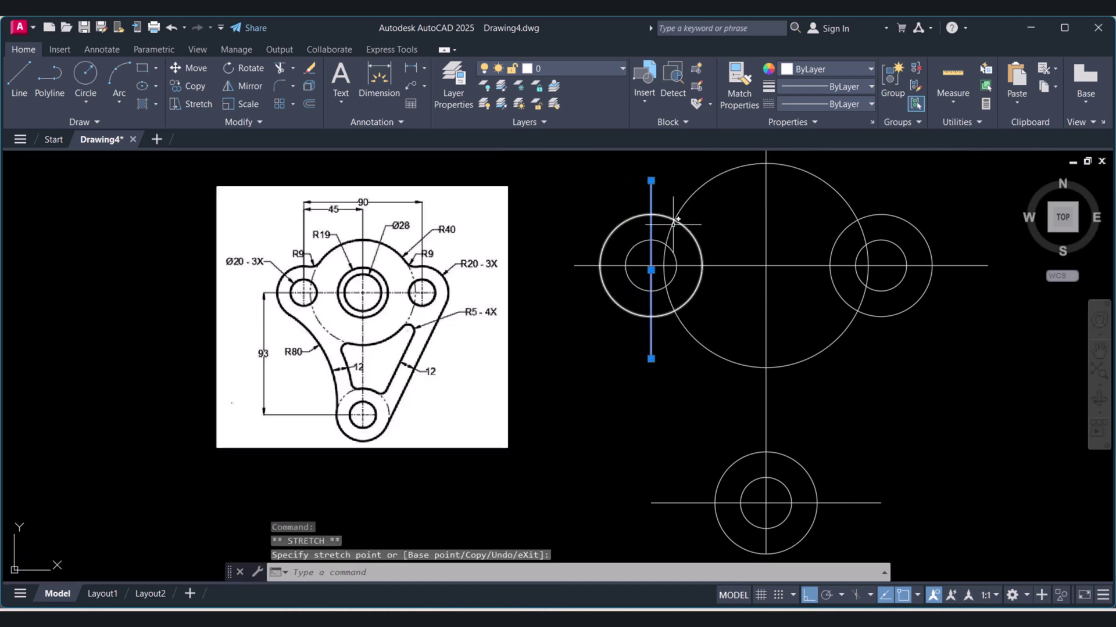
{"action": "key", "text": "Escape"}
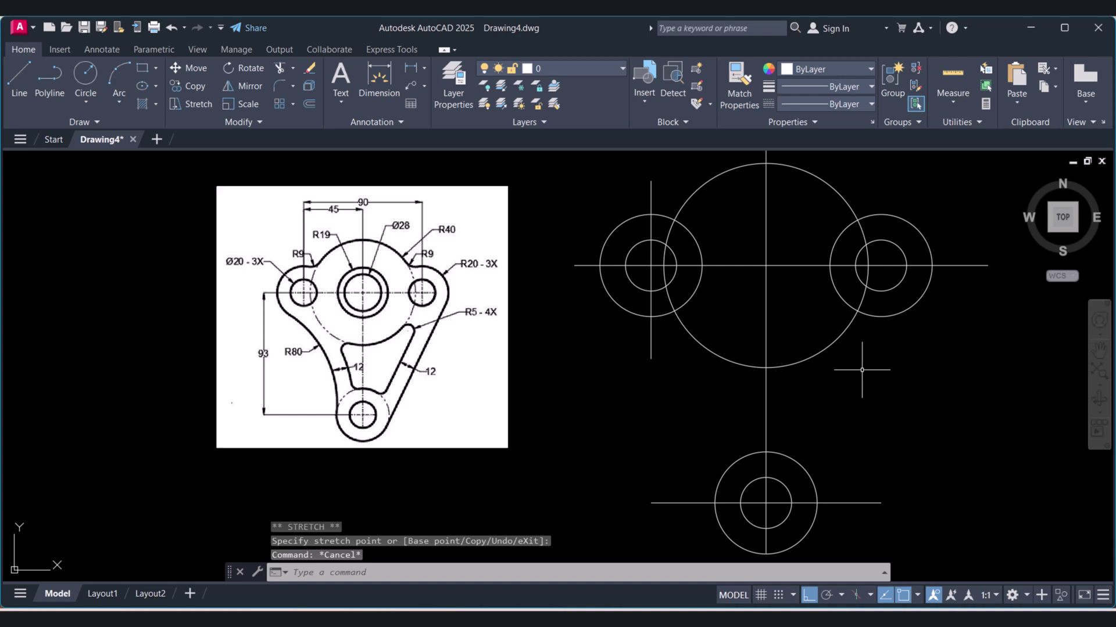
{"action": "key", "text": "Escape"}
Draw a vertical line about 34 long from the right circles' centre up past the outer circle
{"action": "type", "text": "l"}
{"action": "key", "text": "Return"}
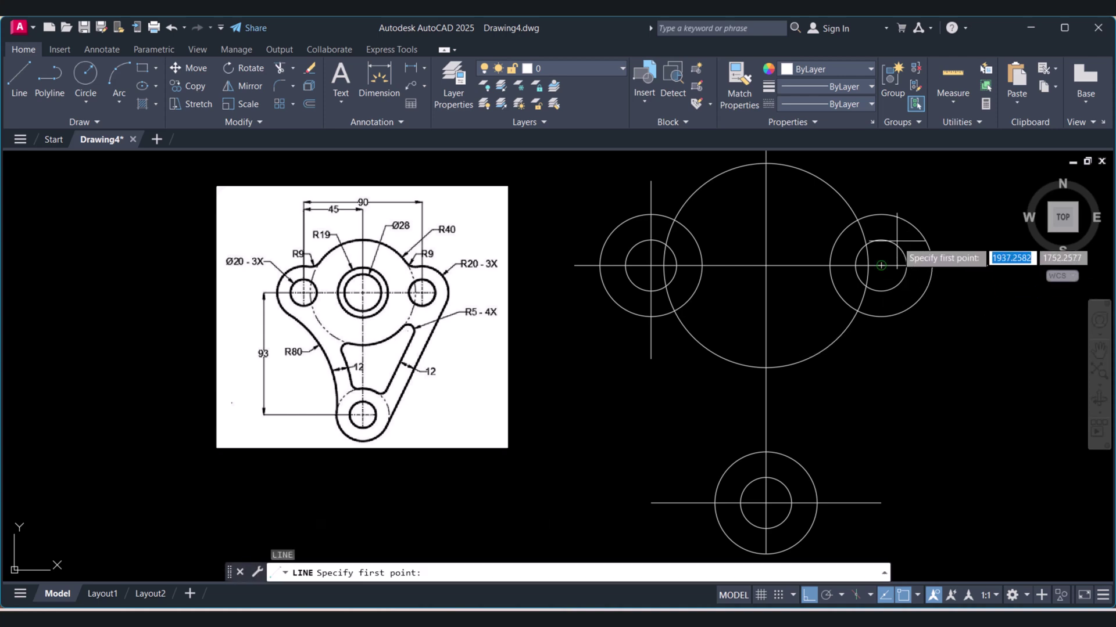
{"action": "scroll", "coordinate": [886, 265], "scroll_direction": "up", "scroll_amount": 4}
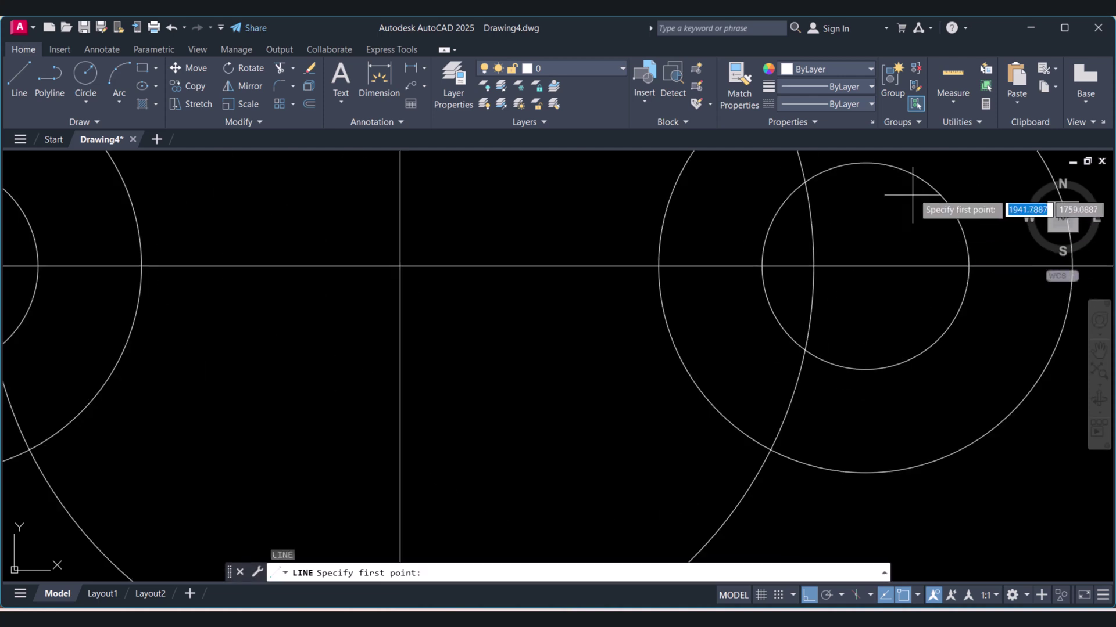
{"action": "left_click", "coordinate": [866, 266]}
{"action": "scroll", "coordinate": [868, 266], "scroll_direction": "down", "scroll_amount": 4}
{"action": "left_click", "coordinate": [868, 179]}
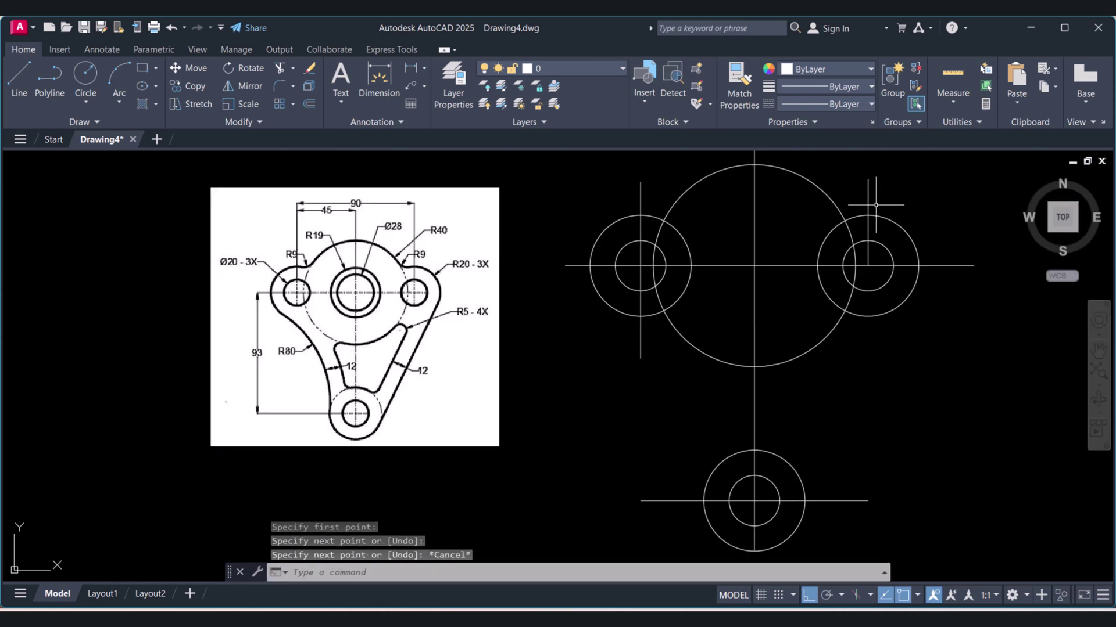
{"action": "key", "text": "Escape"}
Stretch the lower end of the right vertical line straight down beyond the outer circle
{"action": "left_click", "coordinate": [831, 160]}
{"action": "left_click", "coordinate": [895, 291]}
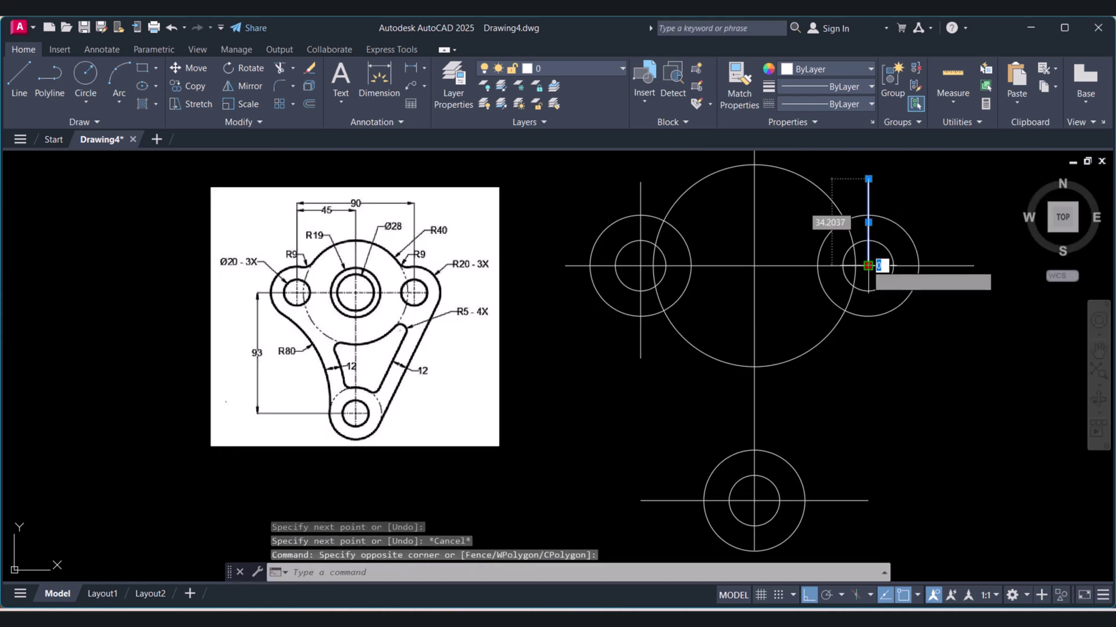
{"action": "left_click", "coordinate": [868, 266]}
{"action": "left_click", "coordinate": [868, 370]}
{"action": "key", "text": "Escape"}
{"action": "scroll", "coordinate": [781, 358], "scroll_direction": "down", "scroll_amount": 2}
{"action": "scroll", "coordinate": [759, 366], "scroll_direction": "down", "scroll_amount": 1}
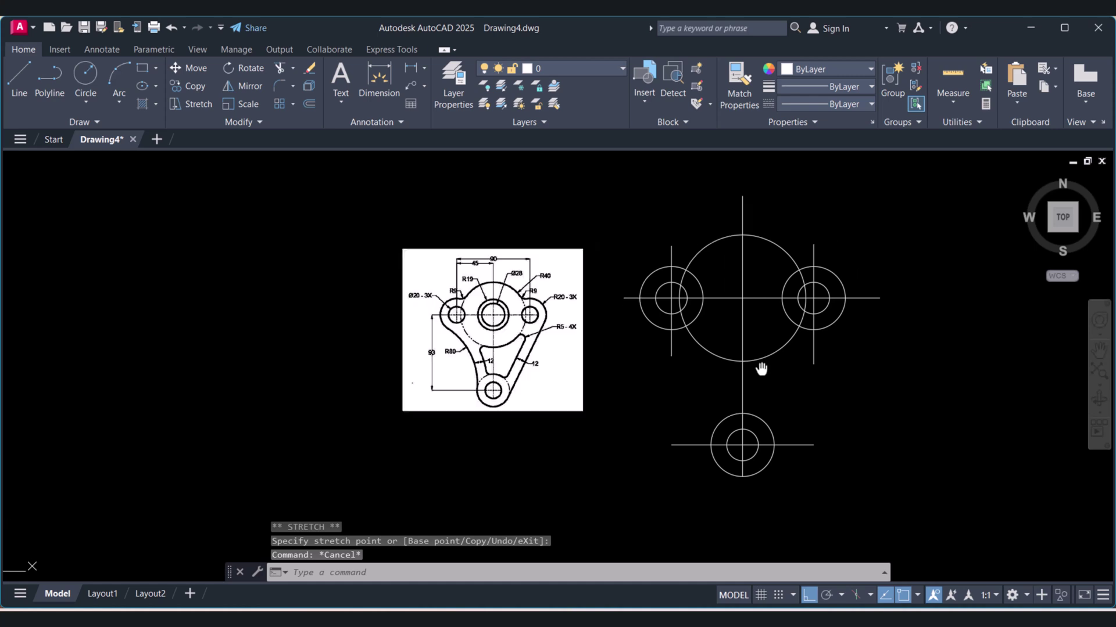
Fillet the upper junction of the large circle and the left outer circle with radius 9
{"action": "scroll", "coordinate": [854, 398], "scroll_direction": "up", "scroll_amount": 3}
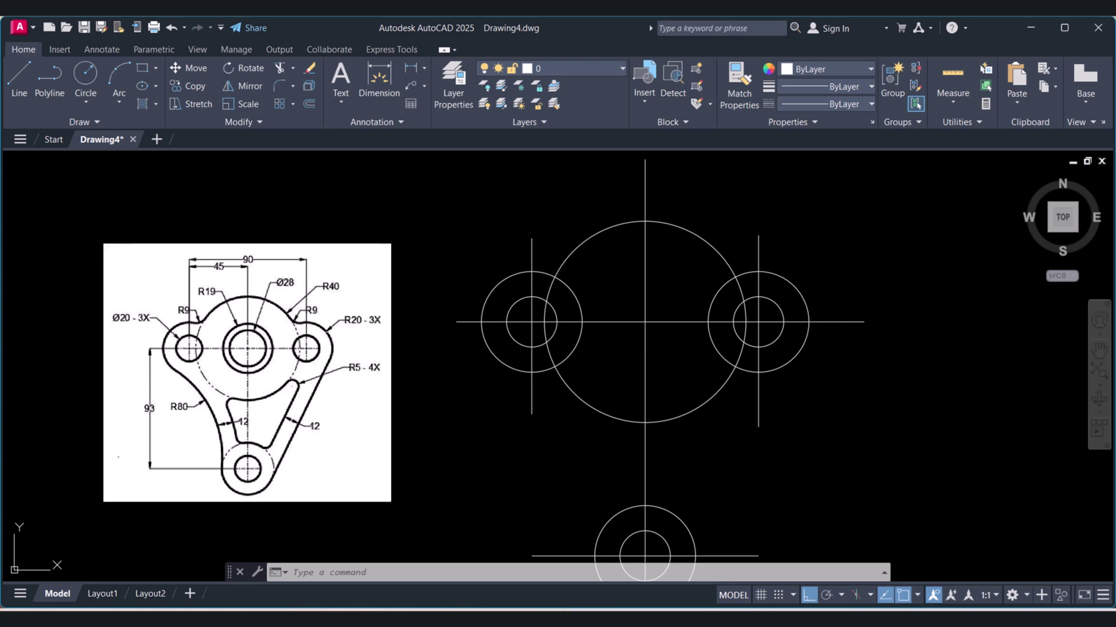
{"action": "scroll", "coordinate": [204, 316], "scroll_direction": "up", "scroll_amount": 4}
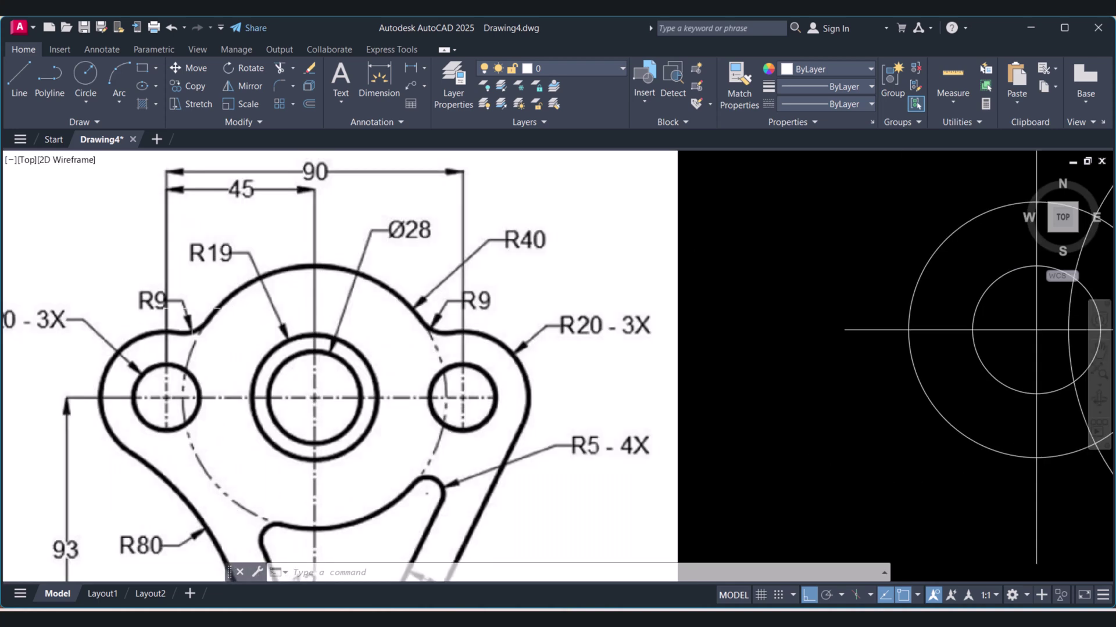
{"action": "scroll", "coordinate": [148, 301], "scroll_direction": "down", "scroll_amount": 4}
{"action": "key", "text": "Escape"}
{"action": "key", "text": "Escape"}
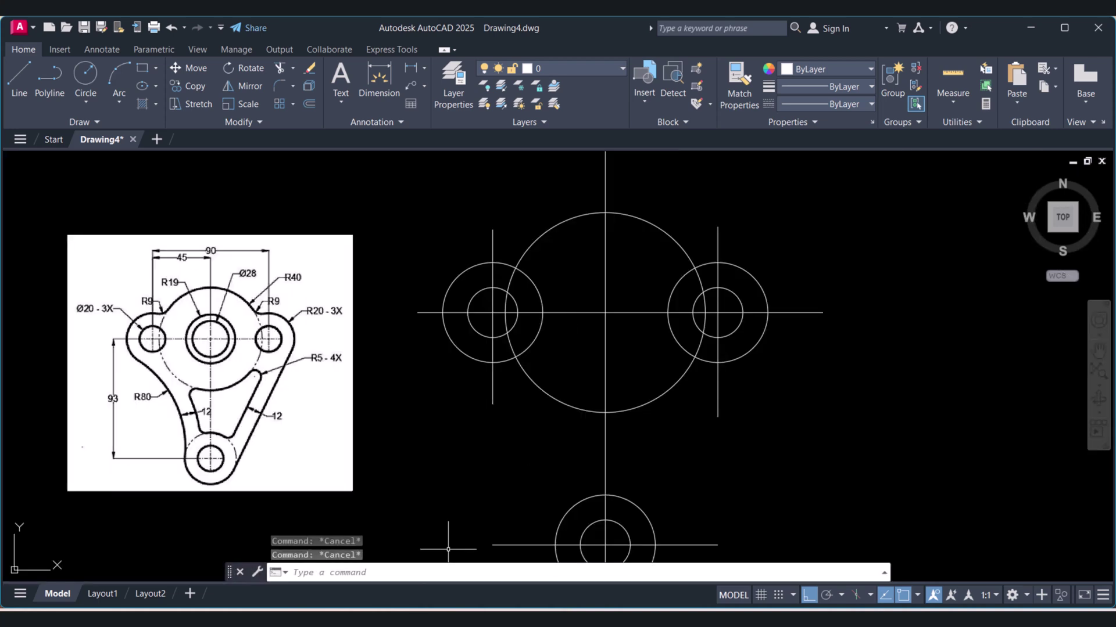
{"action": "type", "text": "f"}
{"action": "key", "text": "Return"}
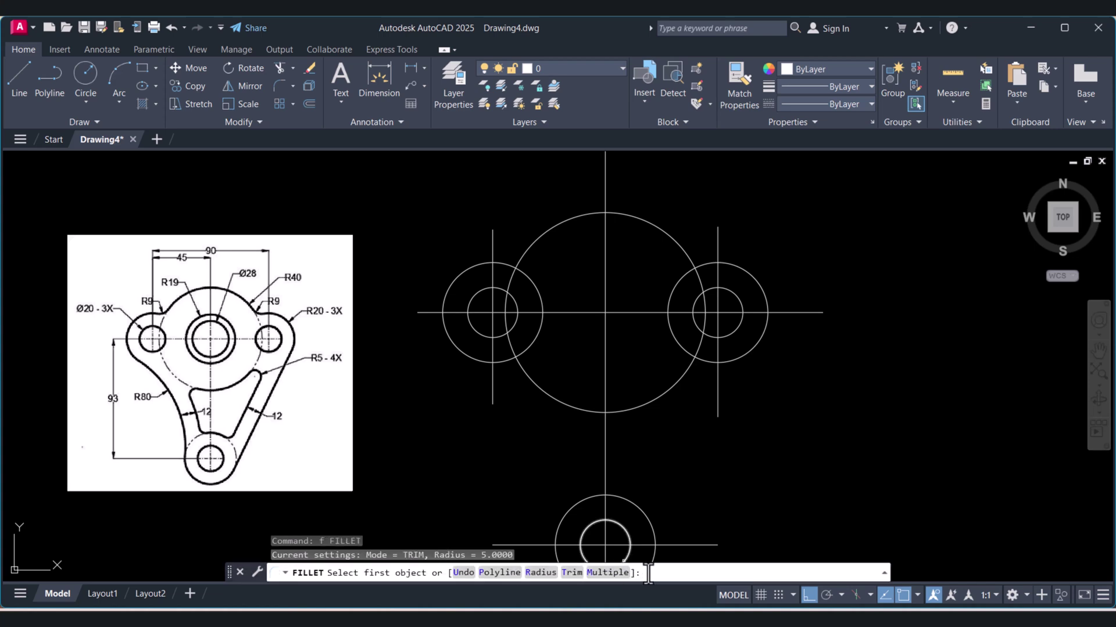
{"action": "type", "text": "r"}
{"action": "key", "text": "Return"}
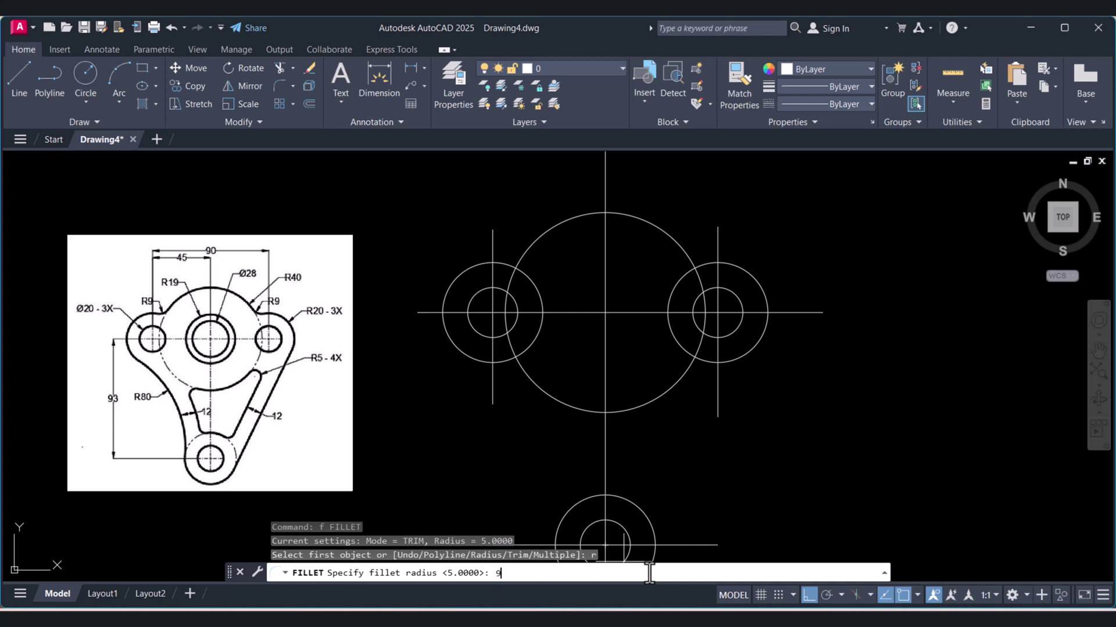
{"action": "key", "text": "Return"}
{"action": "scroll", "coordinate": [540, 308], "scroll_direction": "up", "scroll_amount": 2}
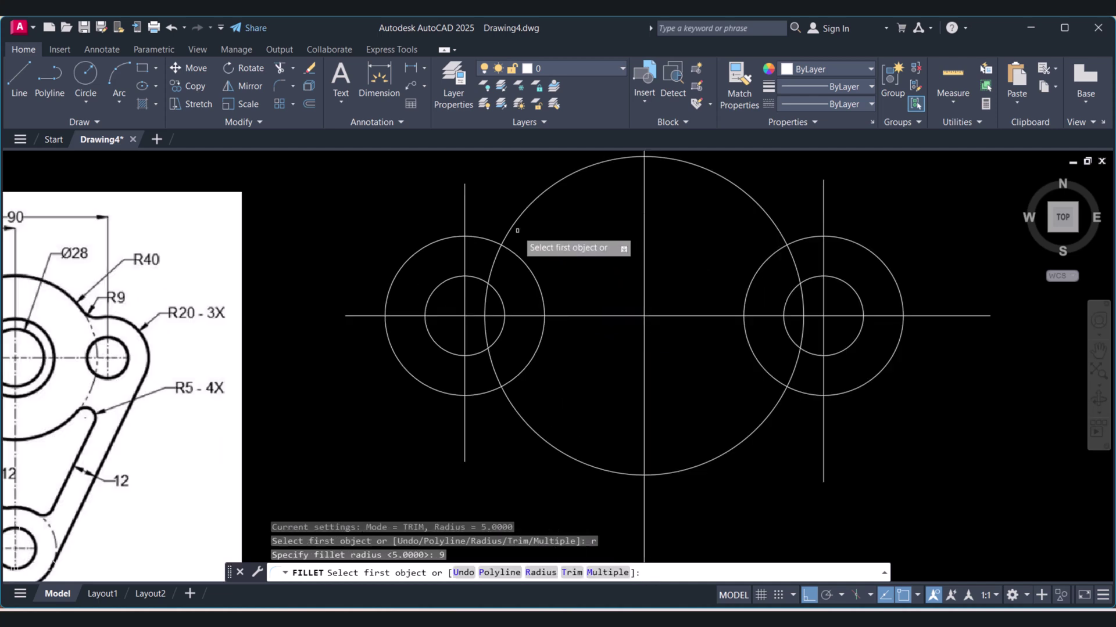
{"action": "left_click", "coordinate": [509, 226]}
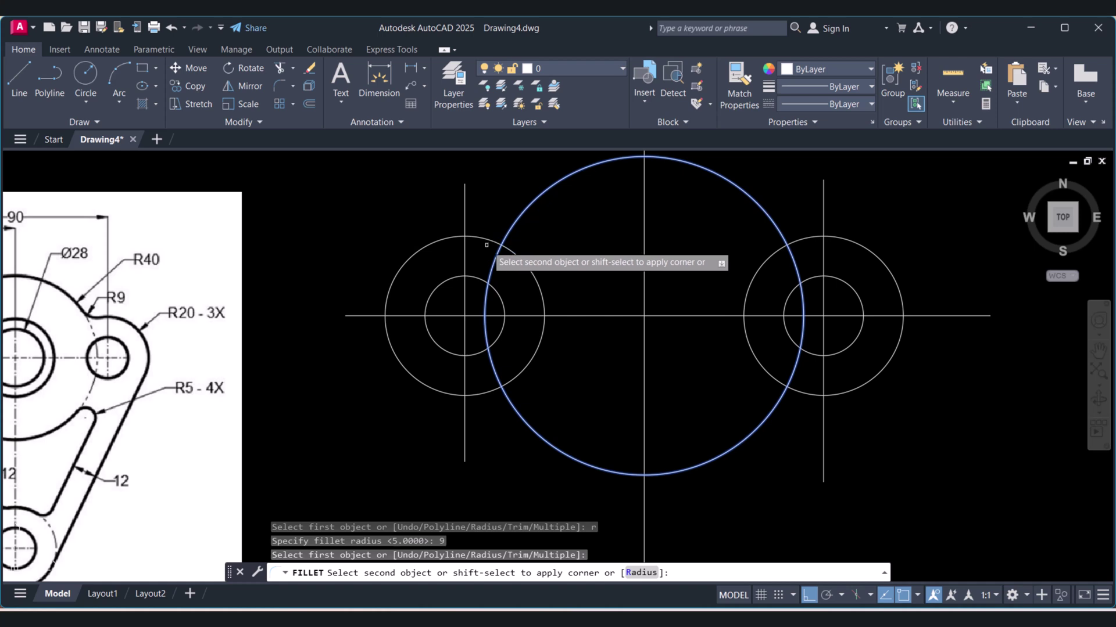
{"action": "left_click", "coordinate": [481, 236]}
Fillet the upper junction of the large circle and the right outer circle with the same radius of 9
{"action": "key", "text": "Return"}
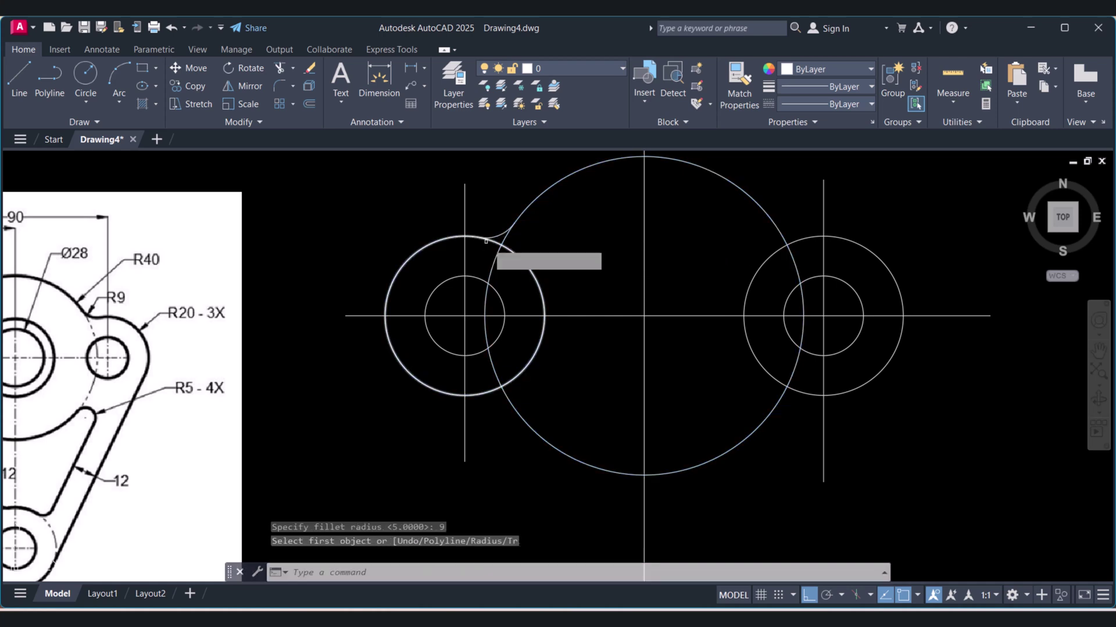
{"action": "left_click", "coordinate": [772, 223]}
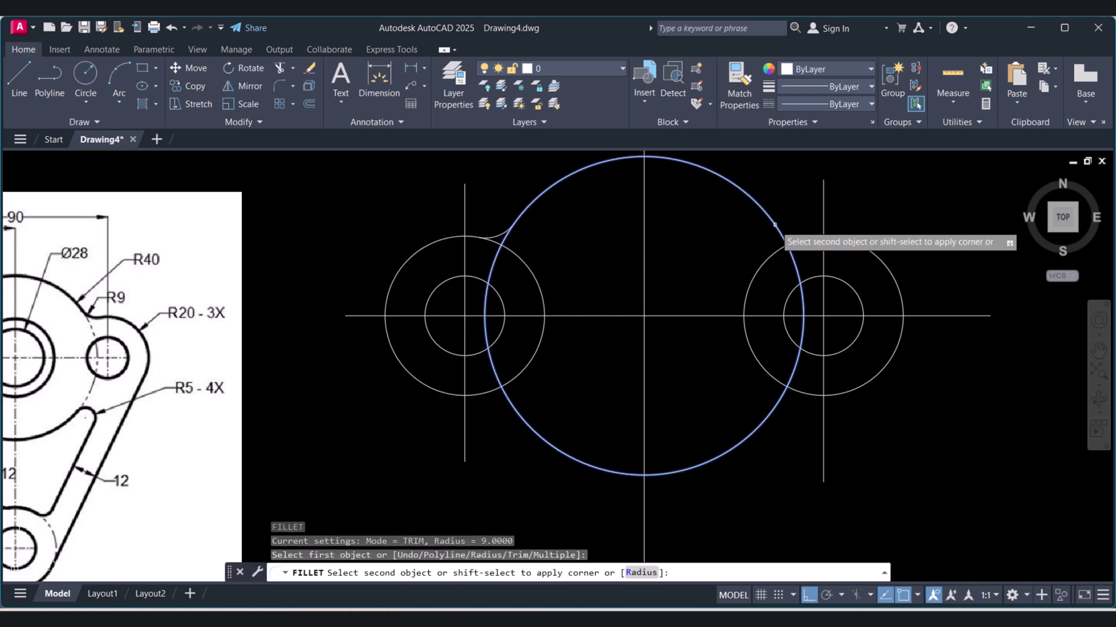
{"action": "left_click", "coordinate": [807, 238]}
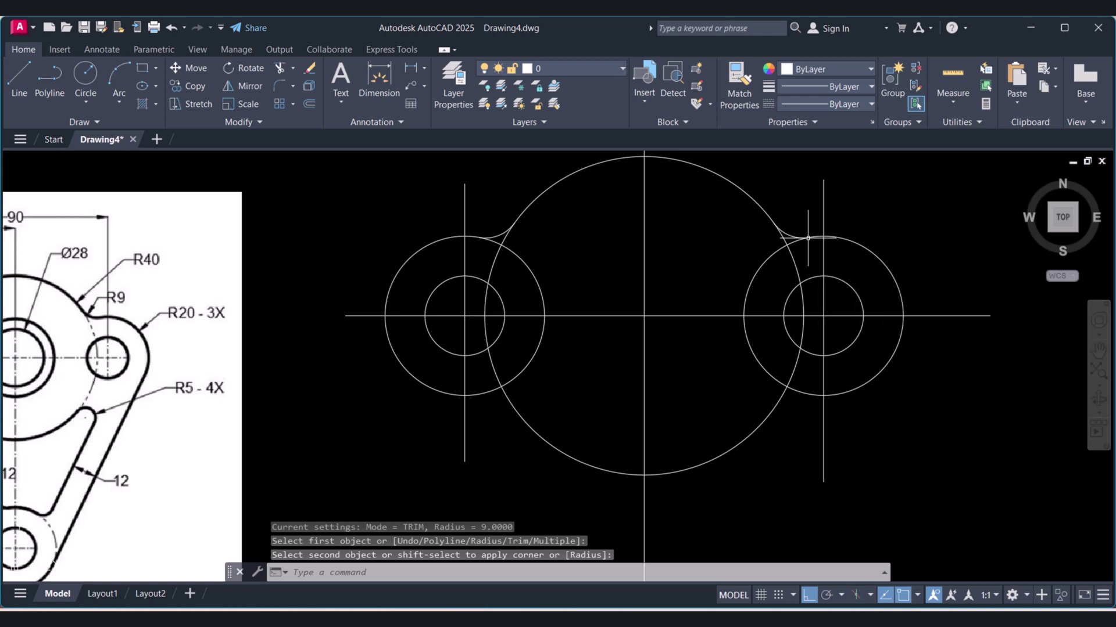
{"action": "key", "text": "Return"}
{"action": "scroll", "coordinate": [805, 247], "scroll_direction": "down", "scroll_amount": 2}
{"action": "scroll", "coordinate": [831, 378], "scroll_direction": "up", "scroll_amount": 1}
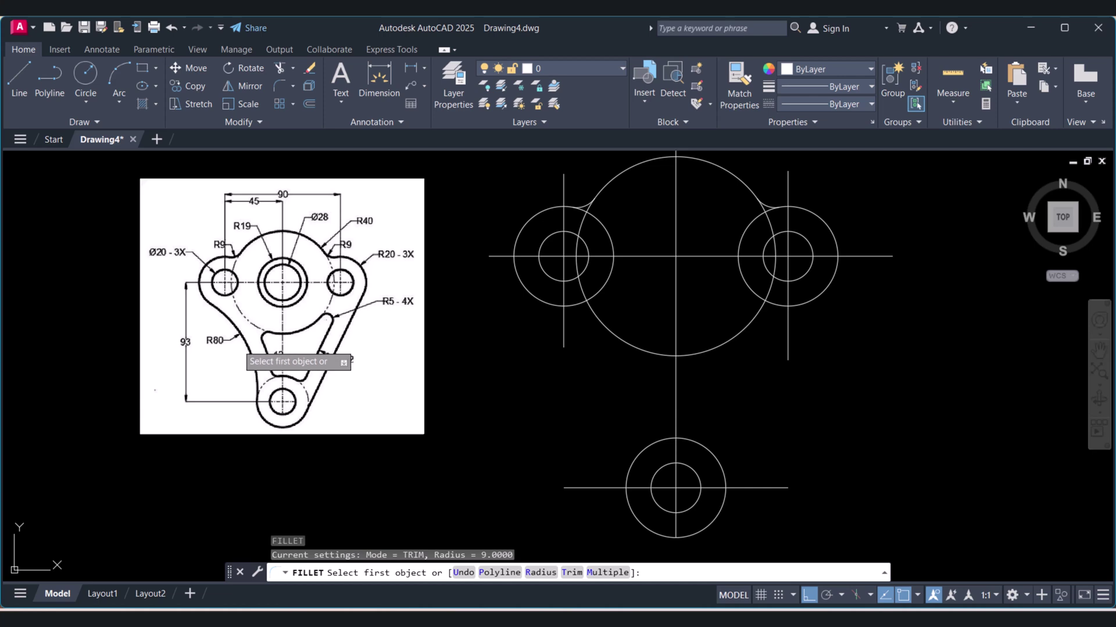
{"action": "key", "text": "Escape"}
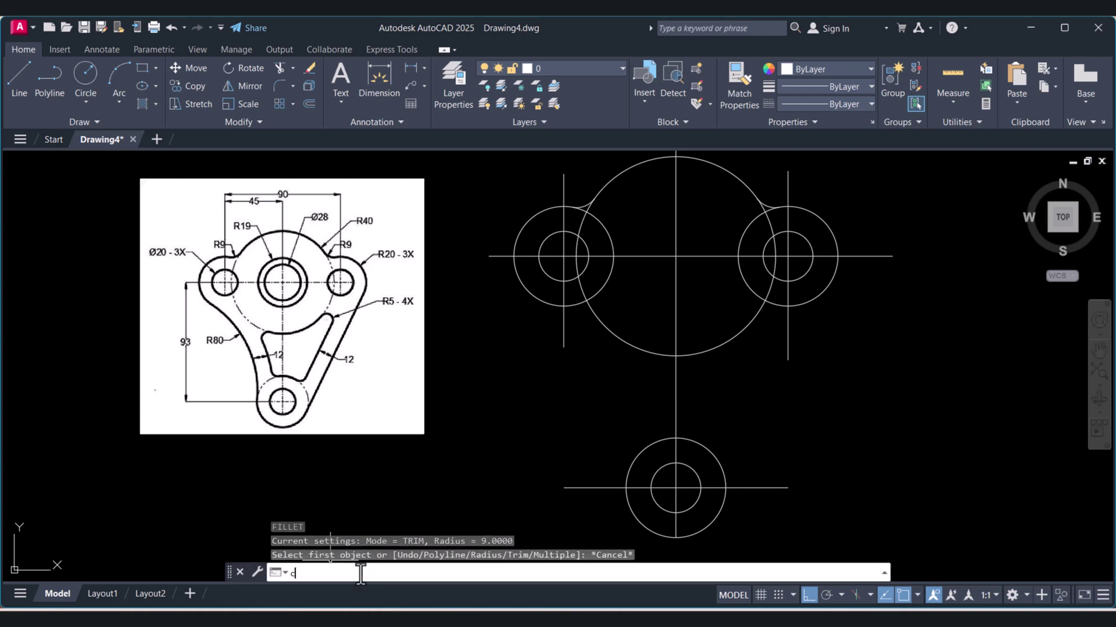
Draw a tangent-tangent-radius circle of radius 80 touching the undersides of the left outer circle and the left side of the lower outer circle
{"action": "key", "text": "Return"}
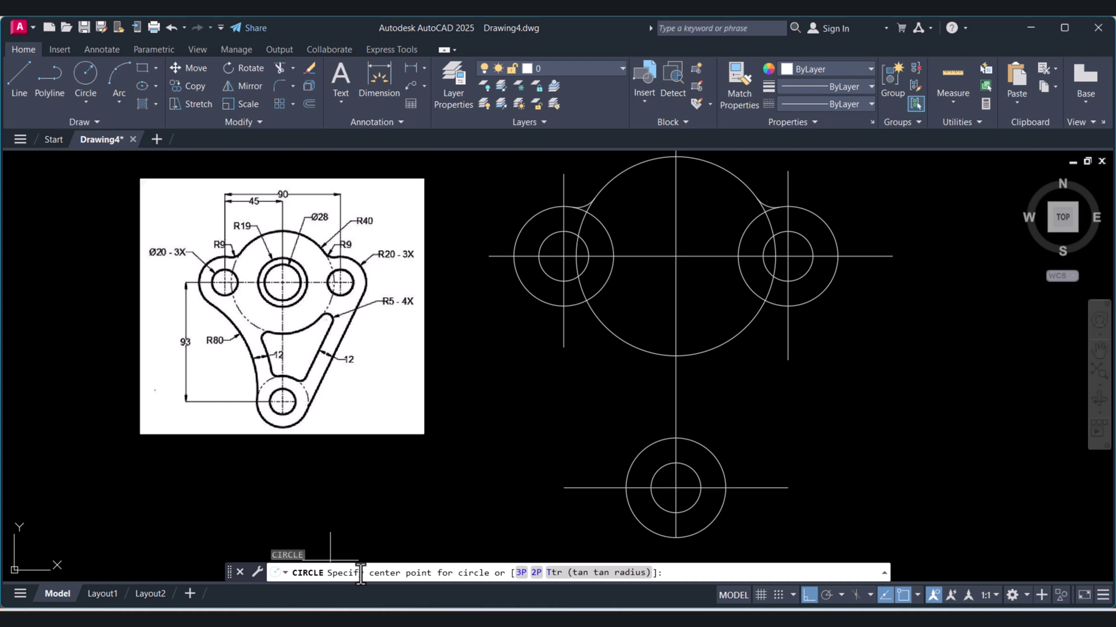
{"action": "left_click", "coordinate": [609, 574]}
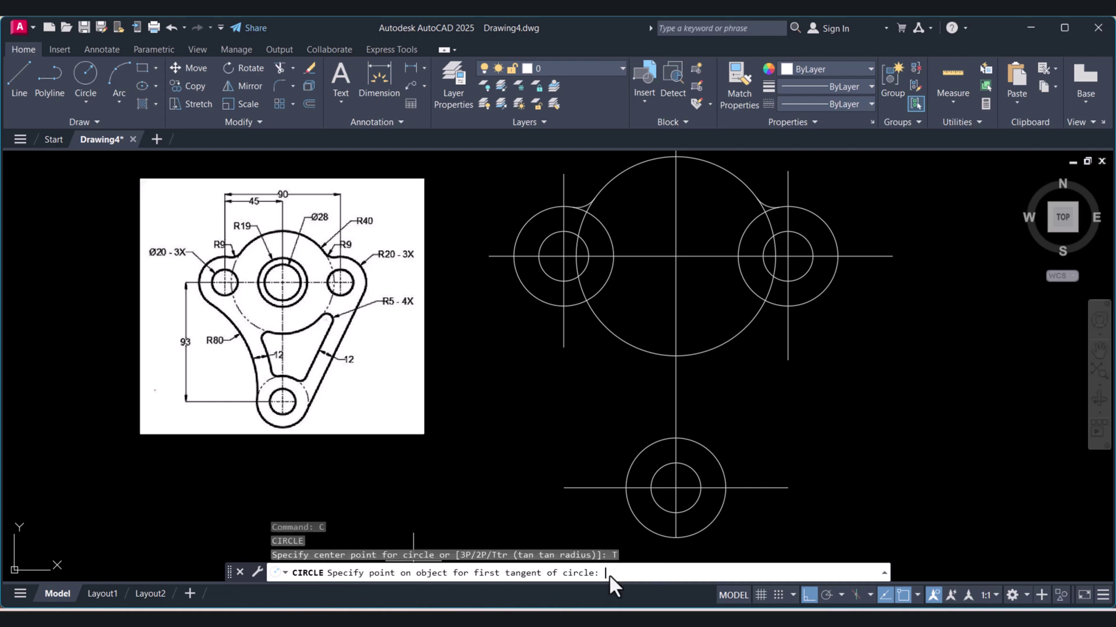
{"action": "left_click", "coordinate": [556, 307]}
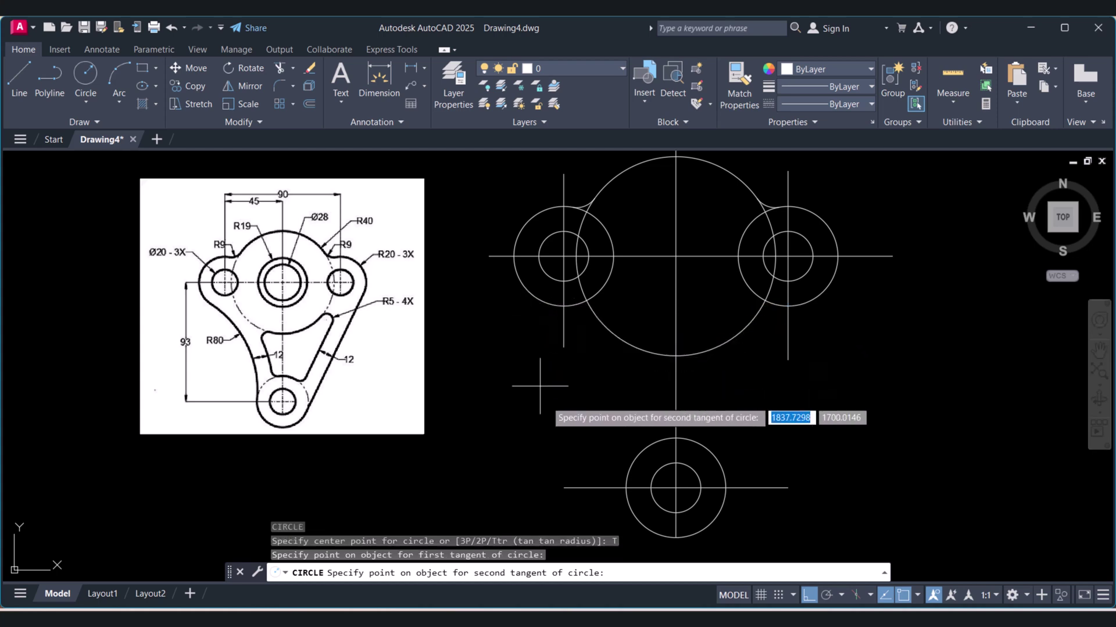
{"action": "left_click", "coordinate": [632, 463]}
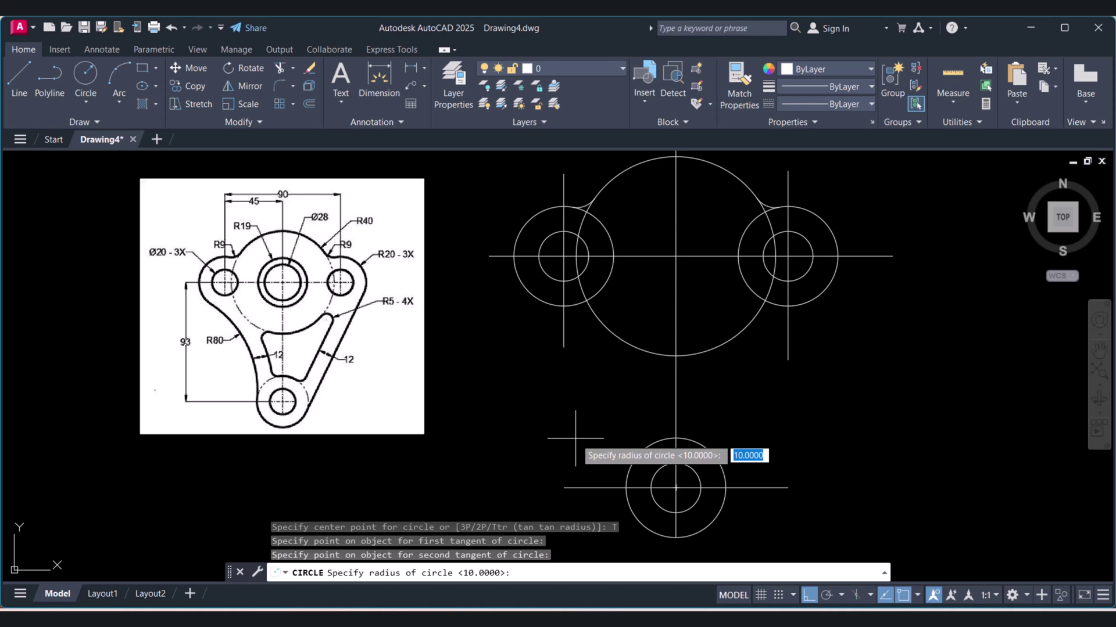
{"action": "type", "text": "80"}
{"action": "key", "text": "Return"}
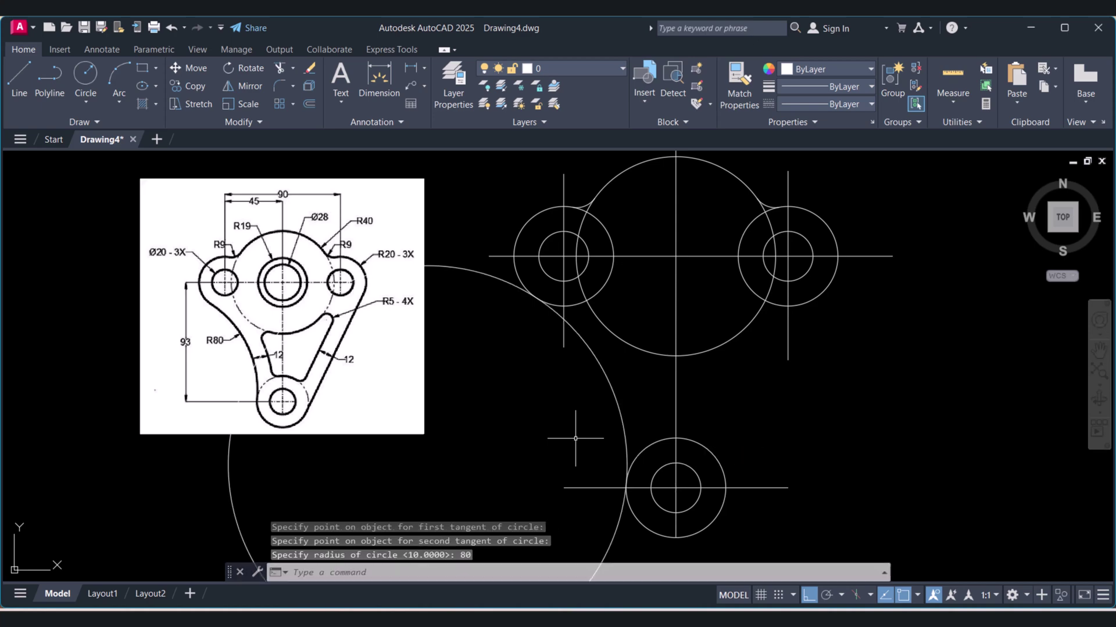
Trim the radius 80 circle's upper portion outside its tangent point with the left outer circle
{"action": "scroll", "coordinate": [604, 426], "scroll_direction": "down", "scroll_amount": 2}
{"action": "scroll", "coordinate": [600, 366], "scroll_direction": "up", "scroll_amount": 4}
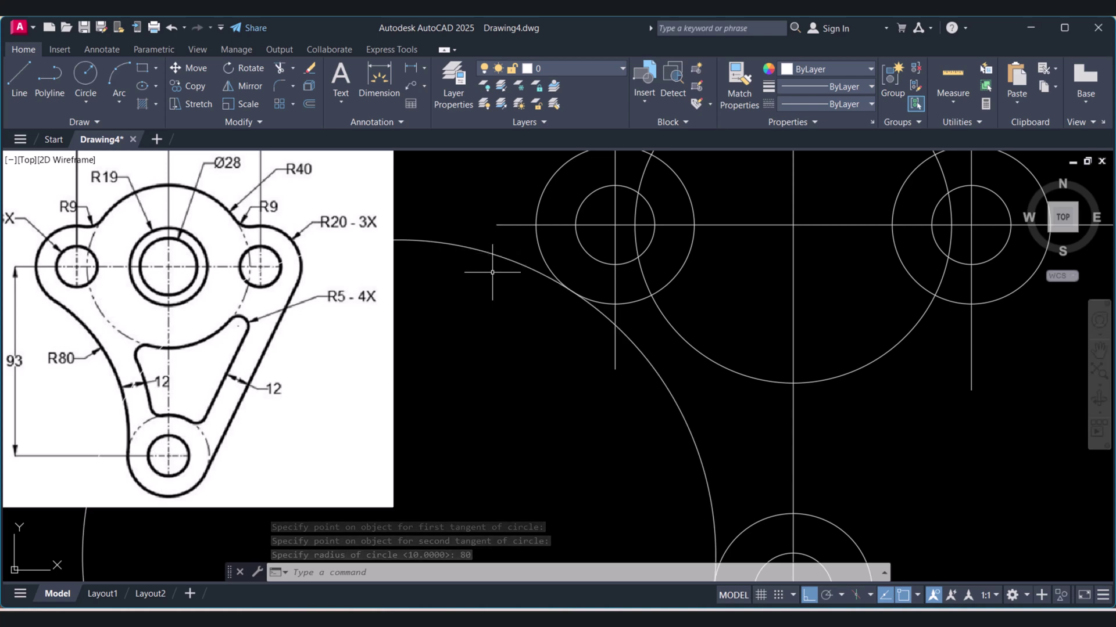
{"action": "key", "text": "Escape"}
{"action": "type", "text": "tr"}
{"action": "key", "text": "Return"}
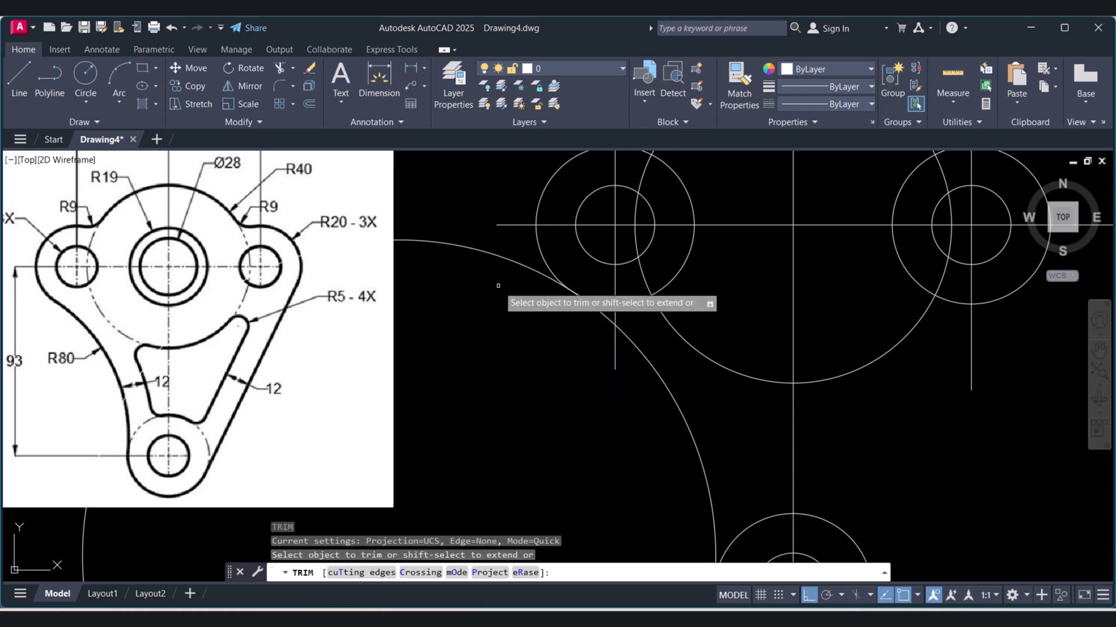
{"action": "left_click", "coordinate": [533, 260]}
{"action": "scroll", "coordinate": [569, 312], "scroll_direction": "down", "scroll_amount": 4}
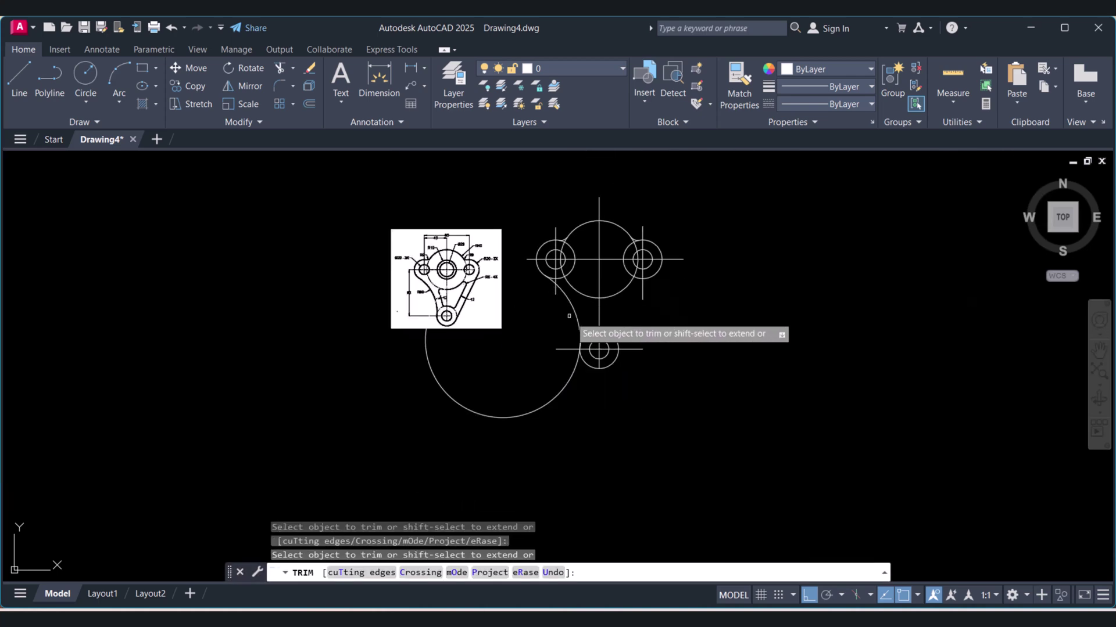
Trim the radius 80 circle just below its tangent point with the lower outer circle
{"action": "scroll", "coordinate": [575, 408], "scroll_direction": "up", "scroll_amount": 6}
{"action": "scroll", "coordinate": [642, 309], "scroll_direction": "up", "scroll_amount": 3}
{"action": "scroll", "coordinate": [677, 378], "scroll_direction": "up", "scroll_amount": 4}
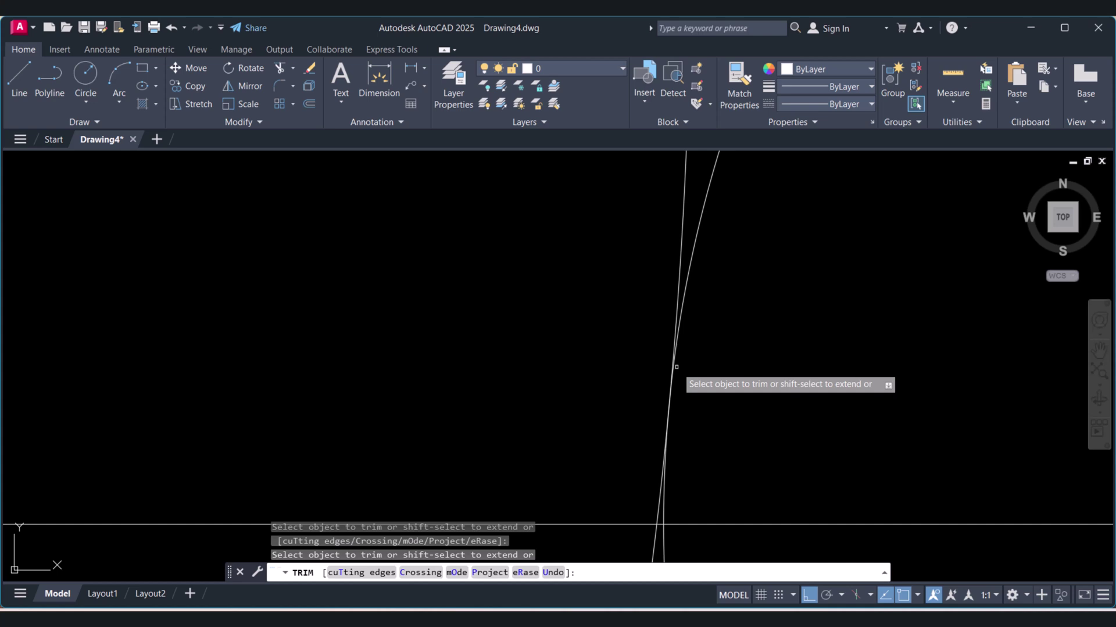
{"action": "left_click", "coordinate": [663, 506]}
{"action": "scroll", "coordinate": [630, 372], "scroll_direction": "down", "scroll_amount": 6}
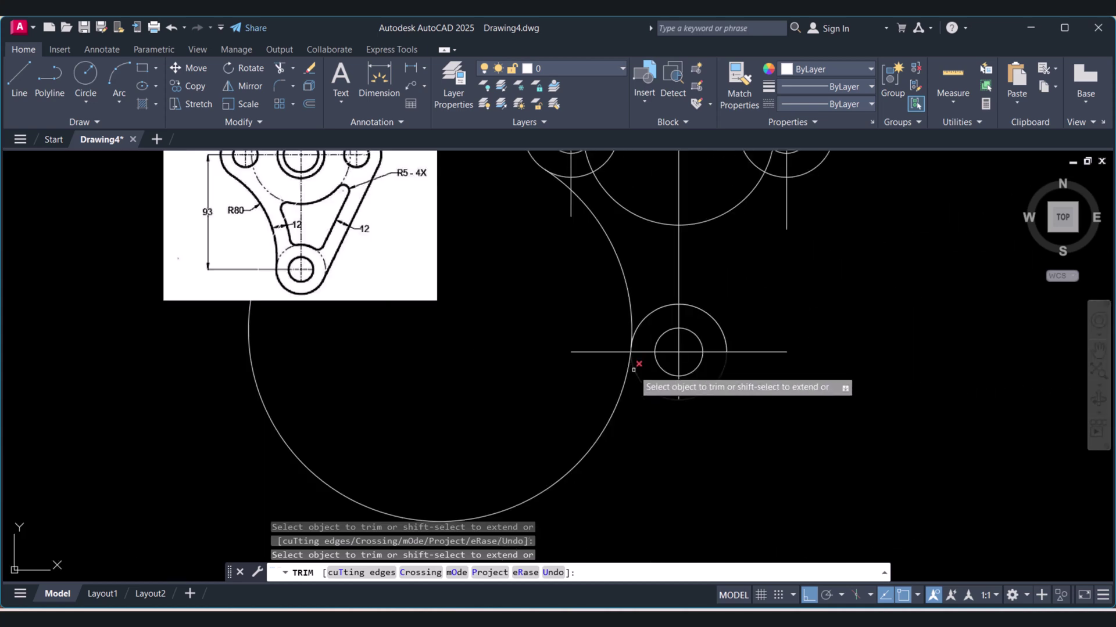
Erase the leftover part of the radius 80 circle, keeping only the arc joining the left and lower outer circles
{"action": "key", "text": "Escape"}
{"action": "key", "text": "Return"}
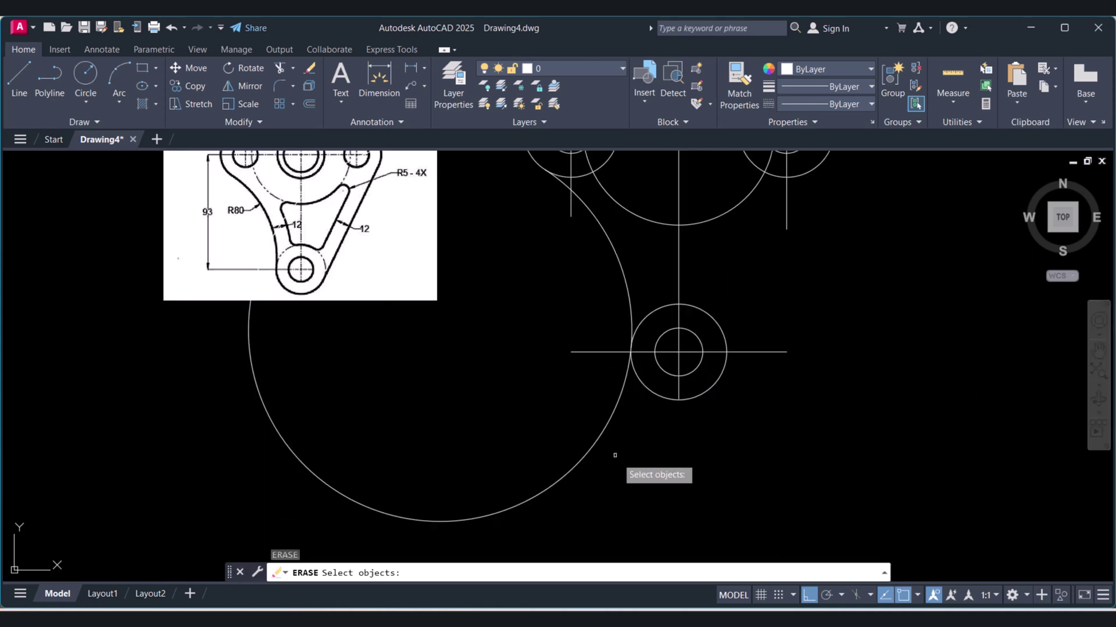
{"action": "left_click", "coordinate": [617, 456]}
{"action": "left_click", "coordinate": [541, 429]}
{"action": "key", "text": "Return"}
{"action": "scroll", "coordinate": [541, 418], "scroll_direction": "down", "scroll_amount": 2}
{"action": "middle_click_drag", "start_coordinate": [559, 378], "coordinate": [510, 391]}
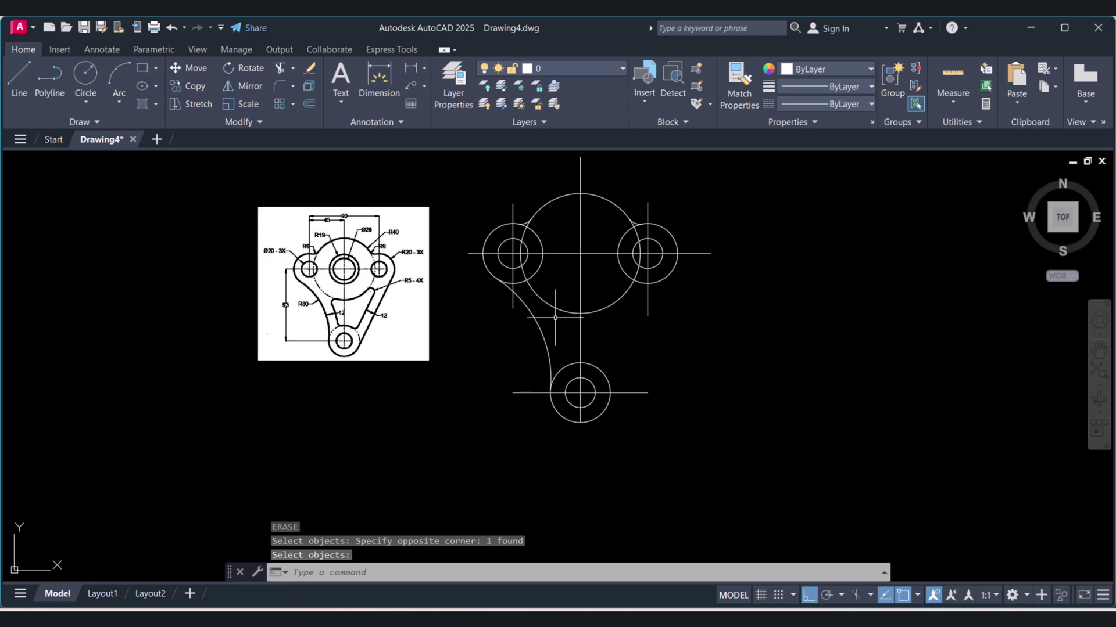
{"action": "scroll", "coordinate": [554, 314], "scroll_direction": "up", "scroll_amount": 2}
{"action": "key", "text": "Escape"}
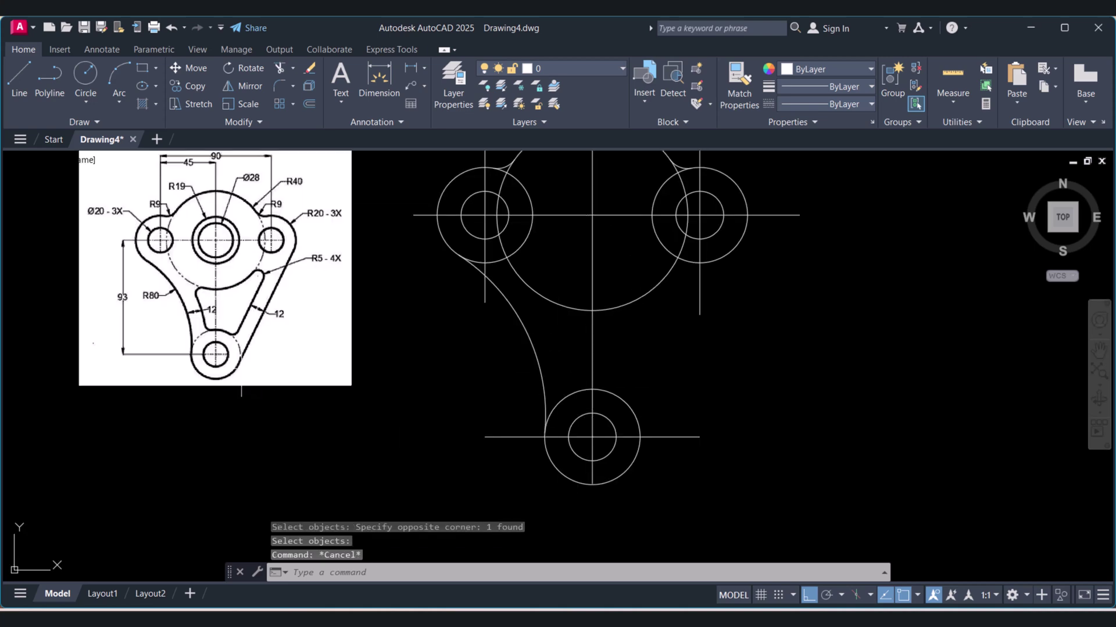
{"action": "key", "text": "Escape"}
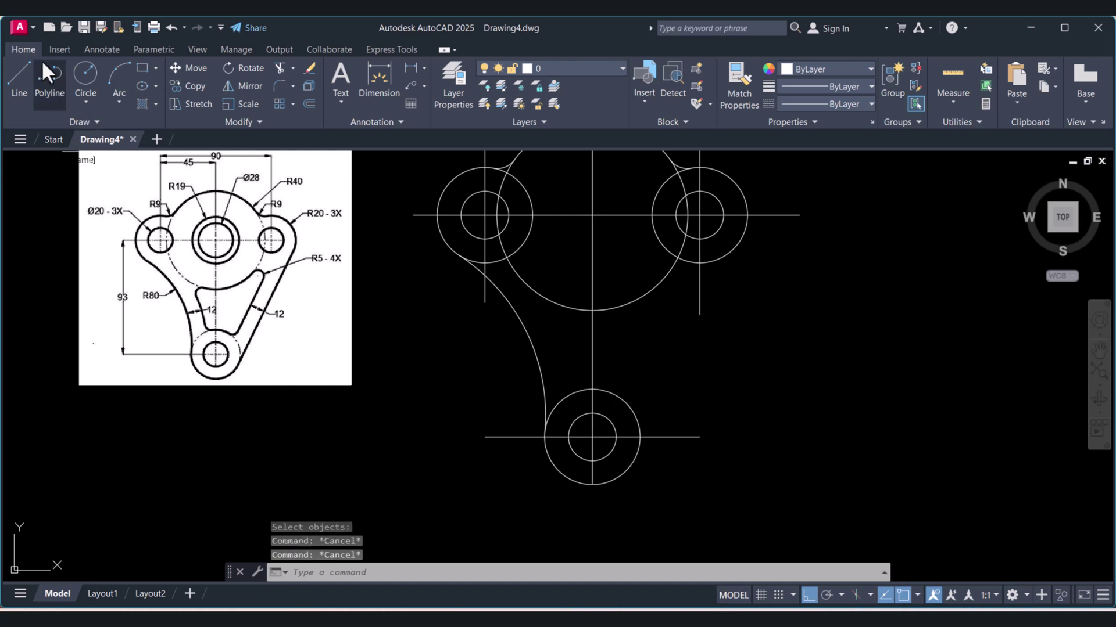
{"action": "left_click", "coordinate": [18, 76]}
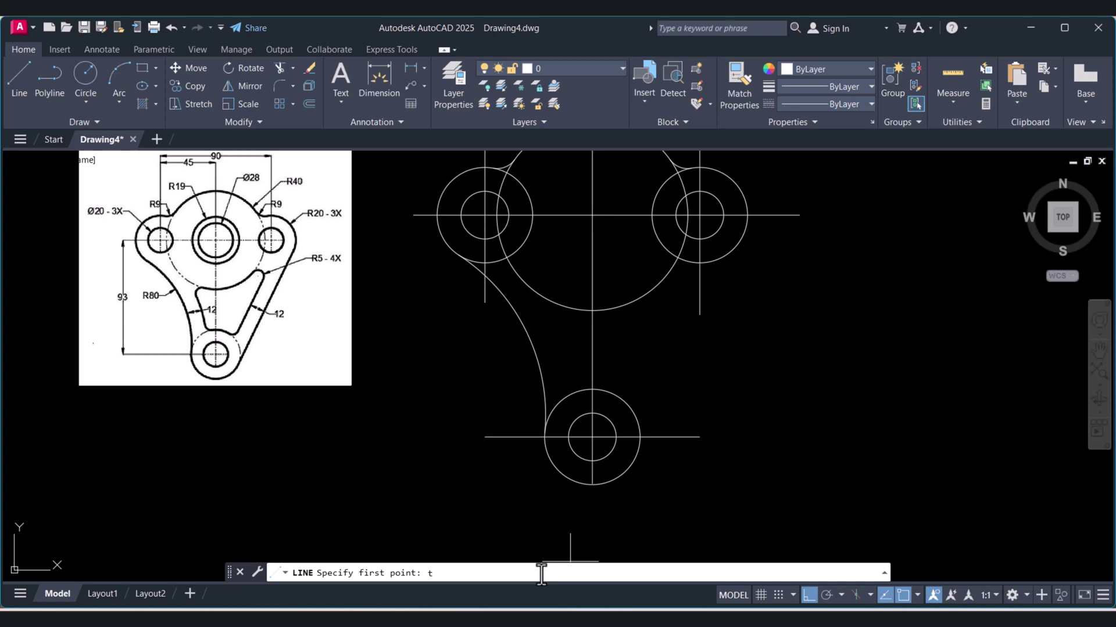
{"action": "key", "text": "Return"}
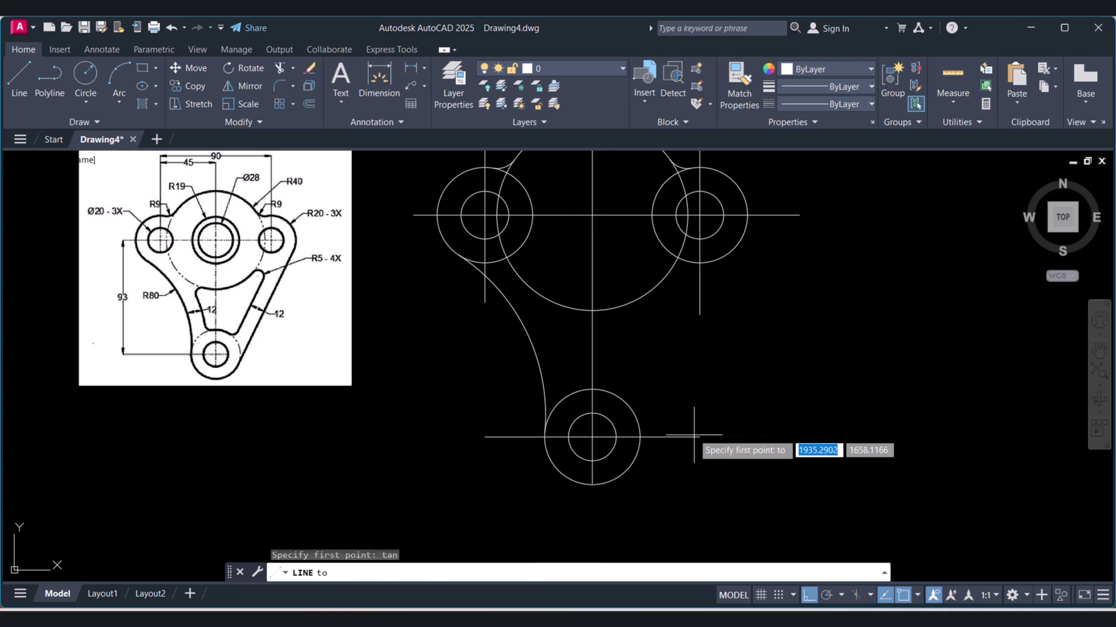
{"action": "left_click", "coordinate": [642, 428]}
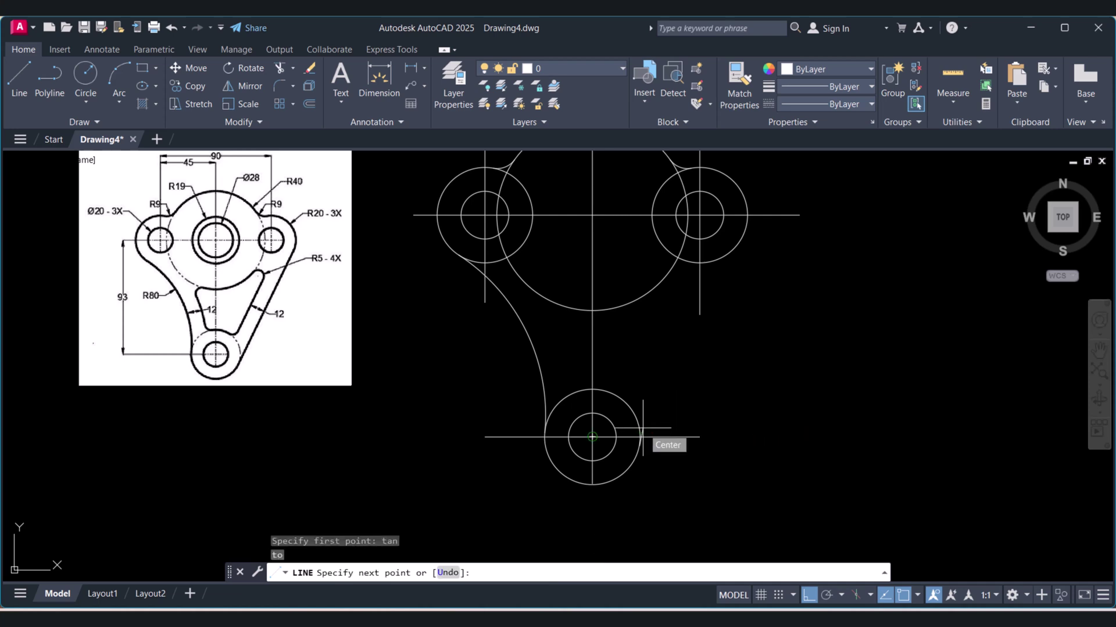
{"action": "key", "text": "Return"}
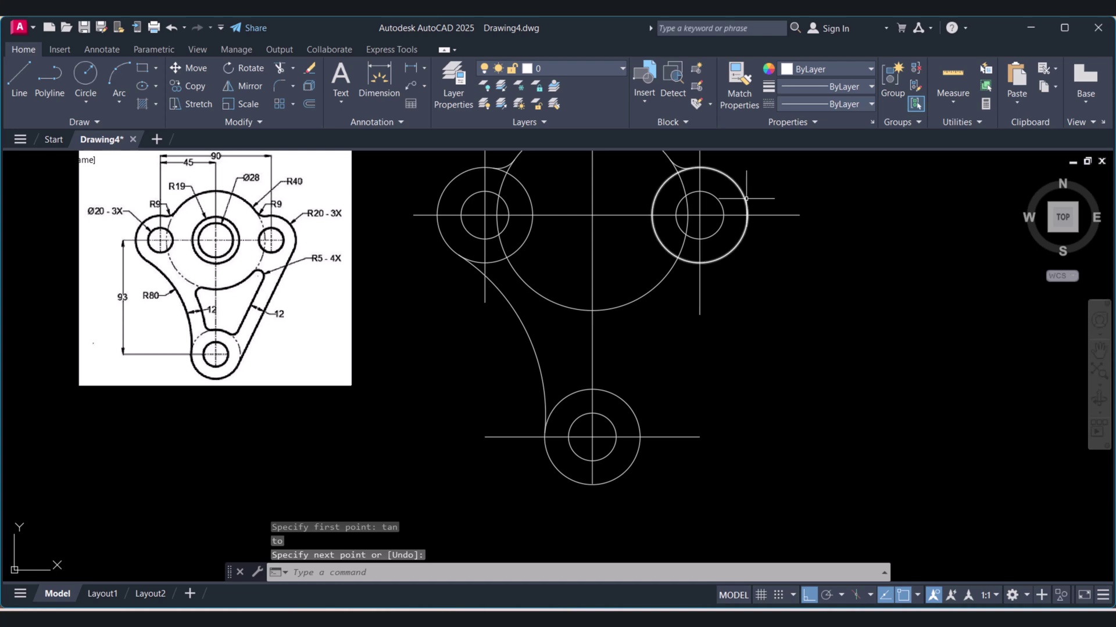
{"action": "key", "text": "Escape"}
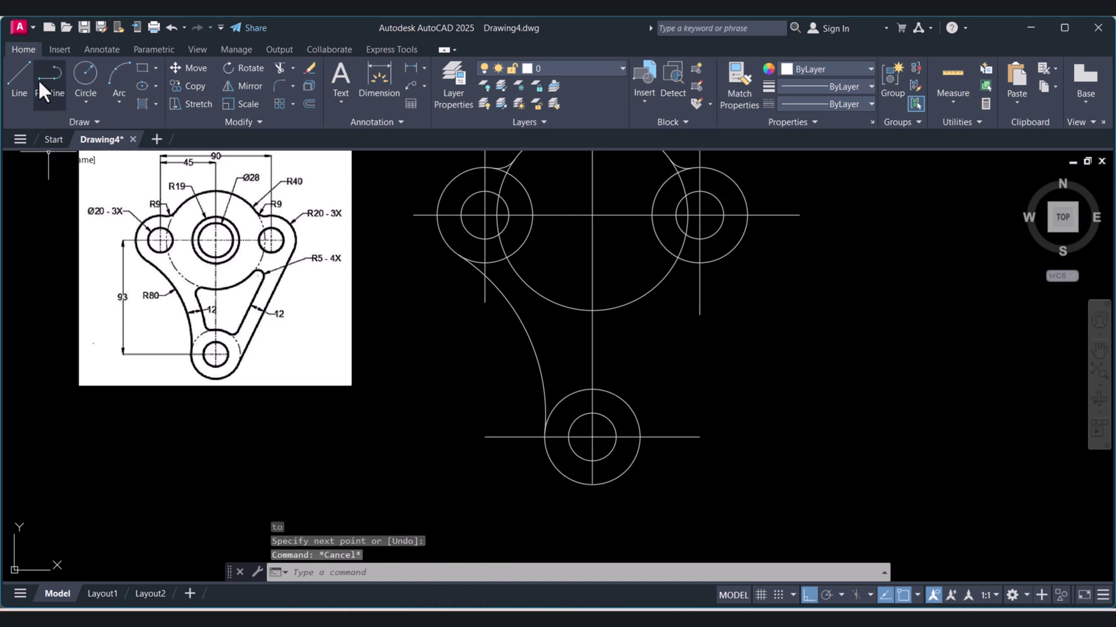
Draw a line tangent to the right sides of the lower outer circle and the right outer circle
{"action": "left_click", "coordinate": [20, 76]}
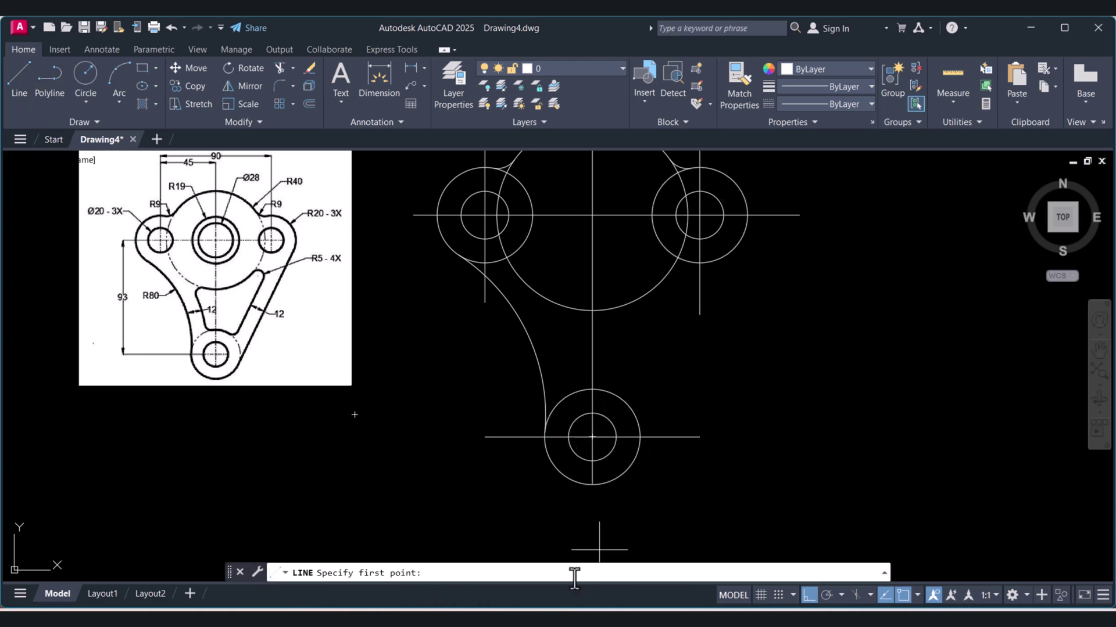
{"action": "type", "text": "tan"}
{"action": "key", "text": "Return"}
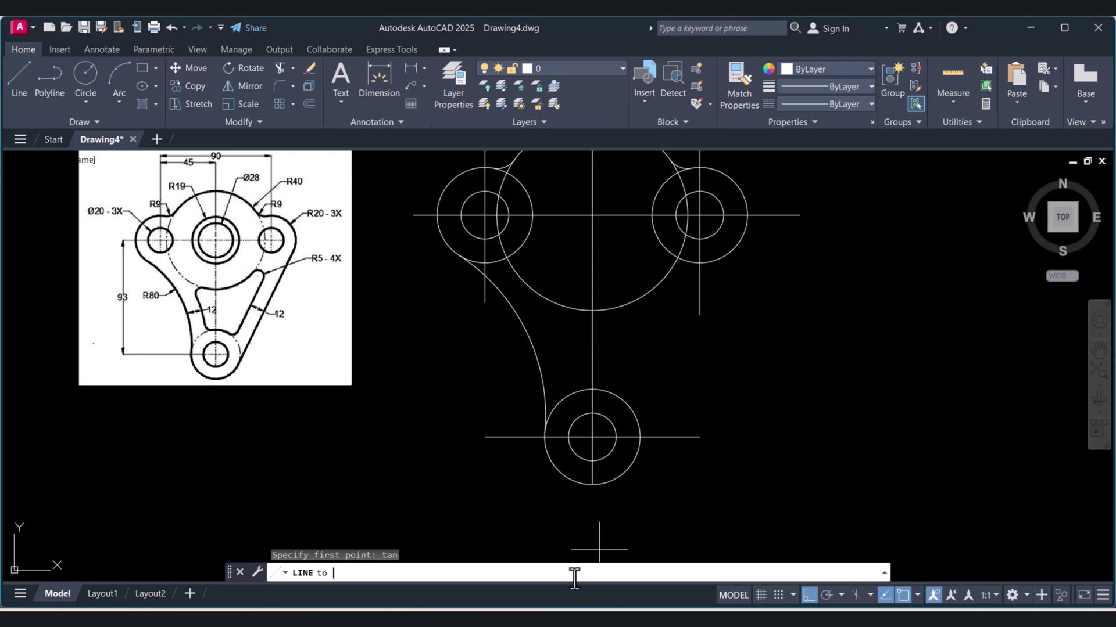
{"action": "left_click", "coordinate": [634, 463]}
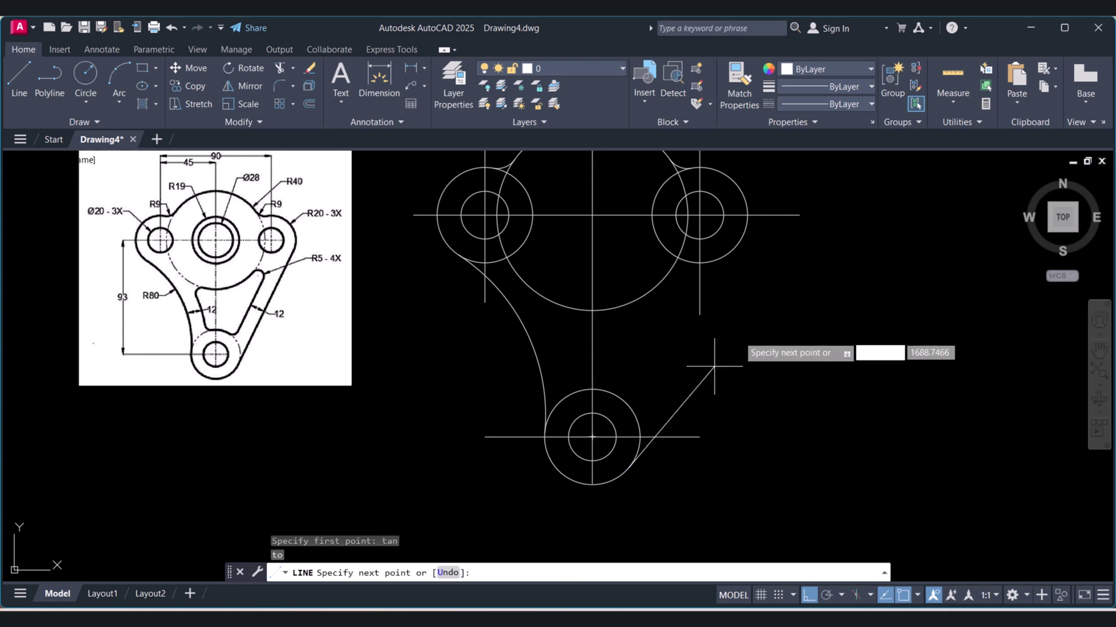
{"action": "type", "text": "tan"}
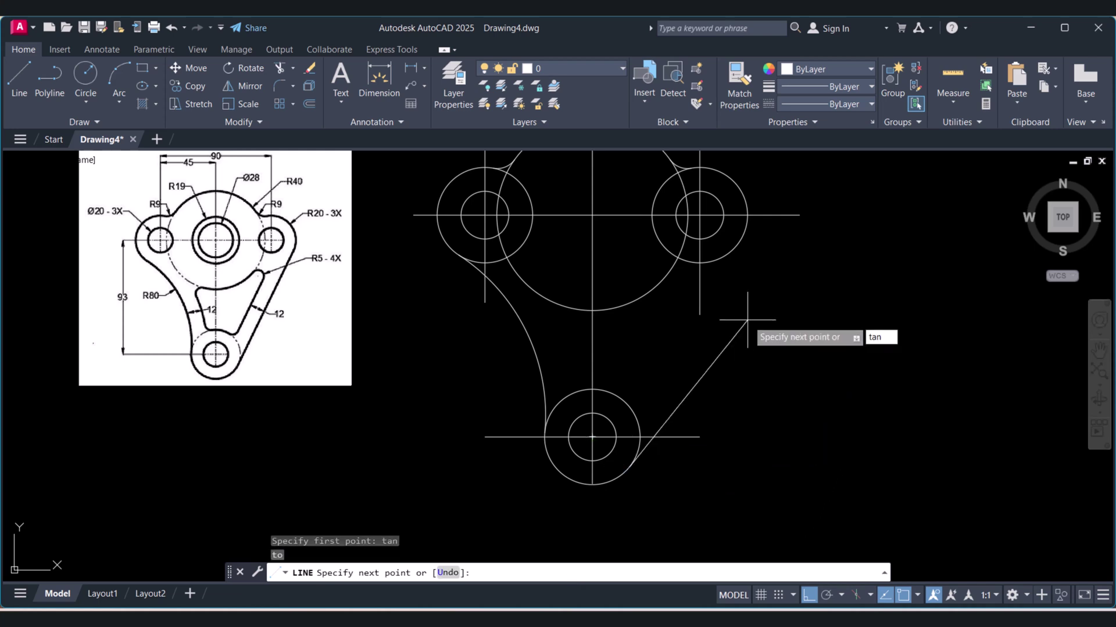
{"action": "key", "text": "Return"}
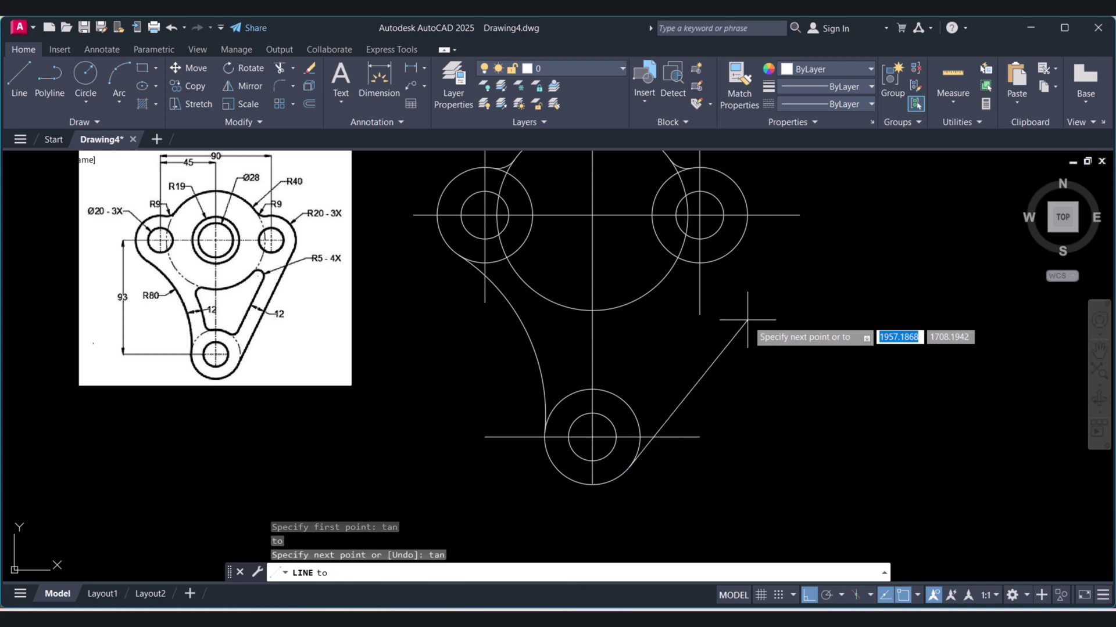
{"action": "left_click", "coordinate": [746, 201]}
{"action": "key", "text": "Escape"}
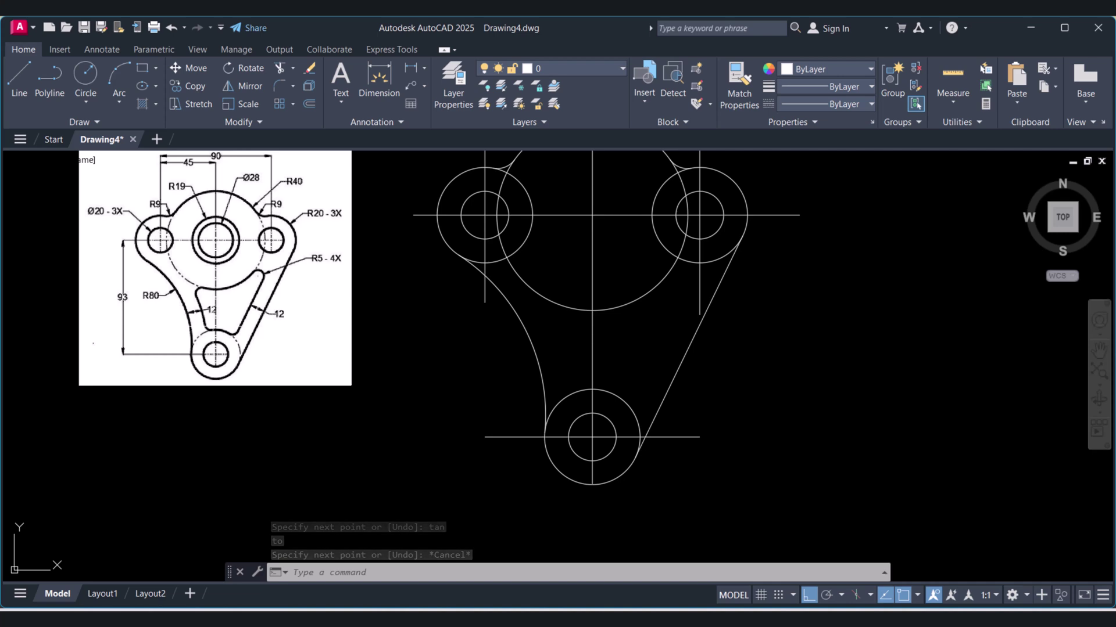
{"action": "key", "text": "Escape"}
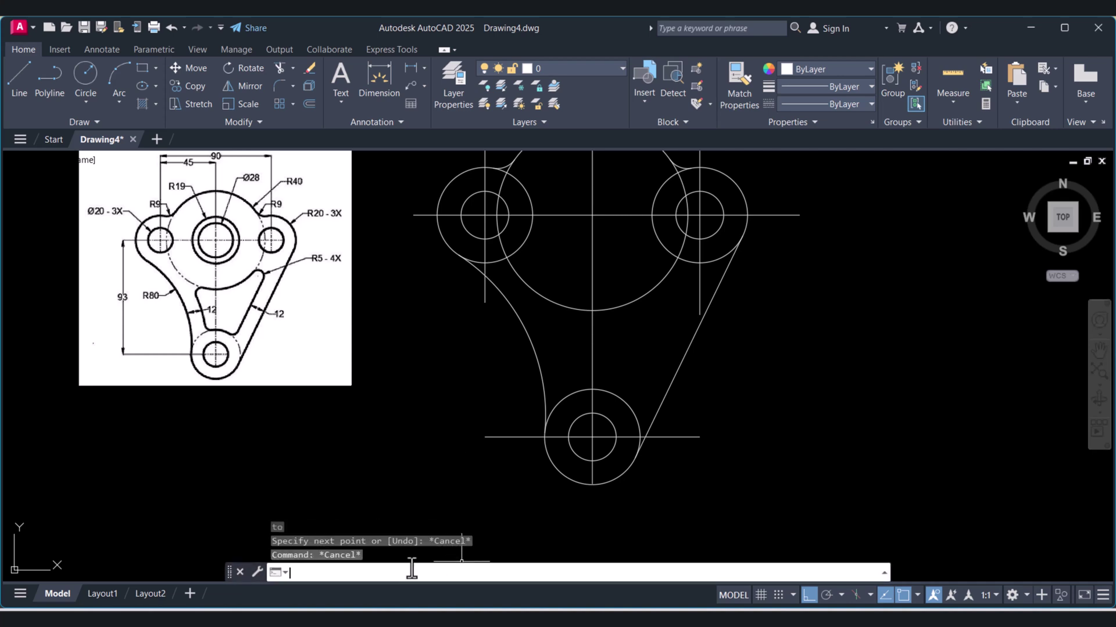
Offset the radius 80 arc 12 units inward, toward the vertical centre line
{"action": "type", "text": "o"}
{"action": "key", "text": "Return"}
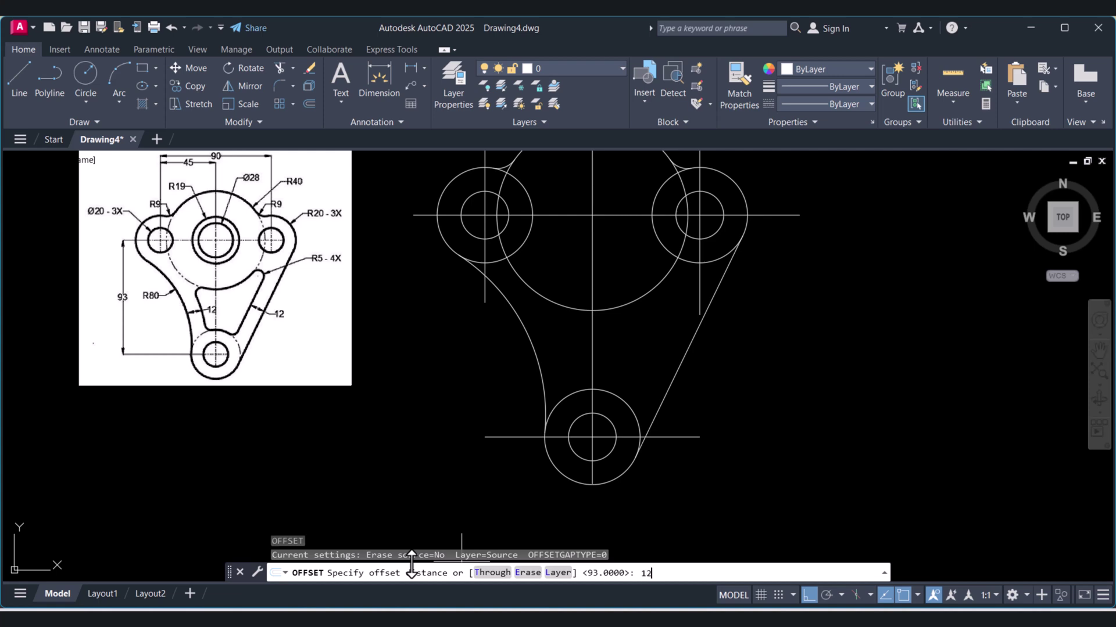
{"action": "type", "text": "12"}
{"action": "key", "text": "Return"}
{"action": "scroll", "coordinate": [513, 349], "scroll_direction": "up", "scroll_amount": 2}
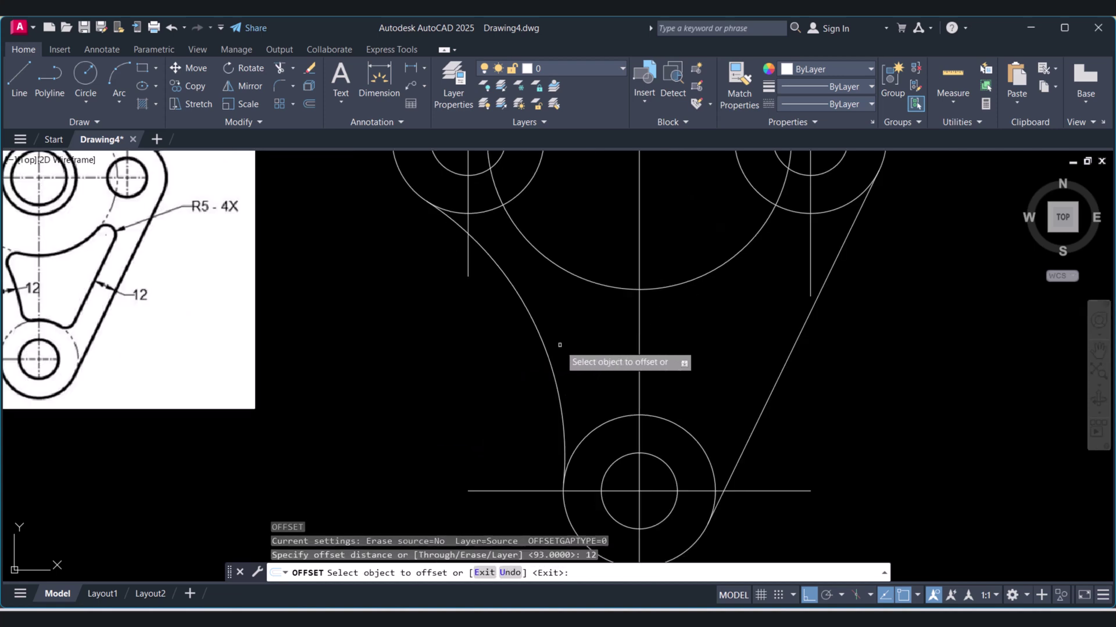
{"action": "left_click", "coordinate": [546, 349]}
{"action": "left_click", "coordinate": [573, 330]}
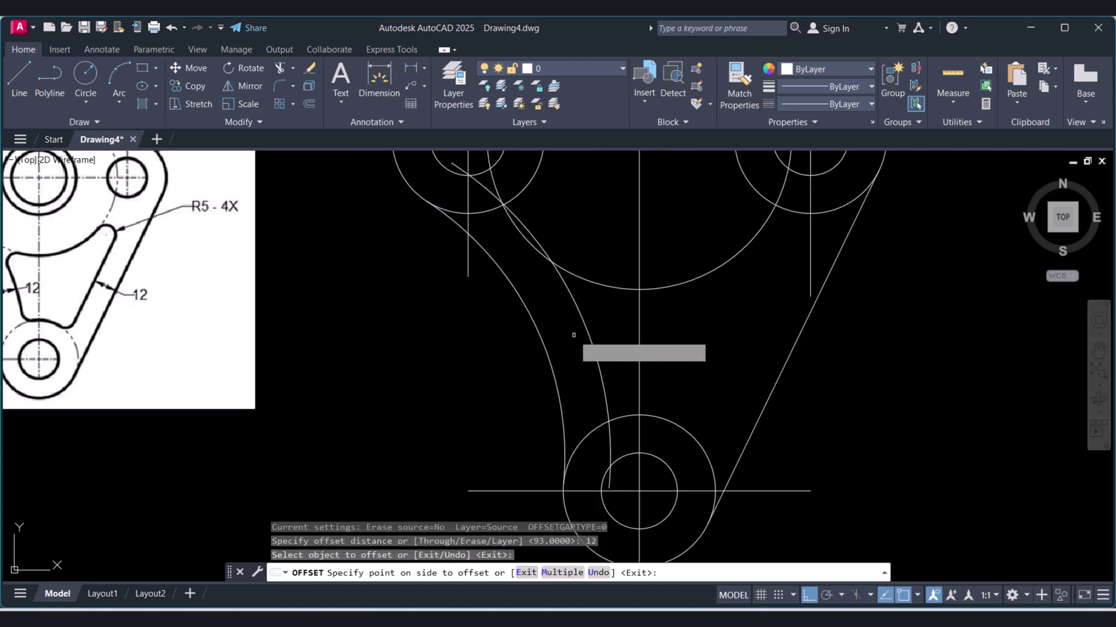
Offset the right tangent line inward by the same distance of 12
{"action": "left_click", "coordinate": [779, 384]}
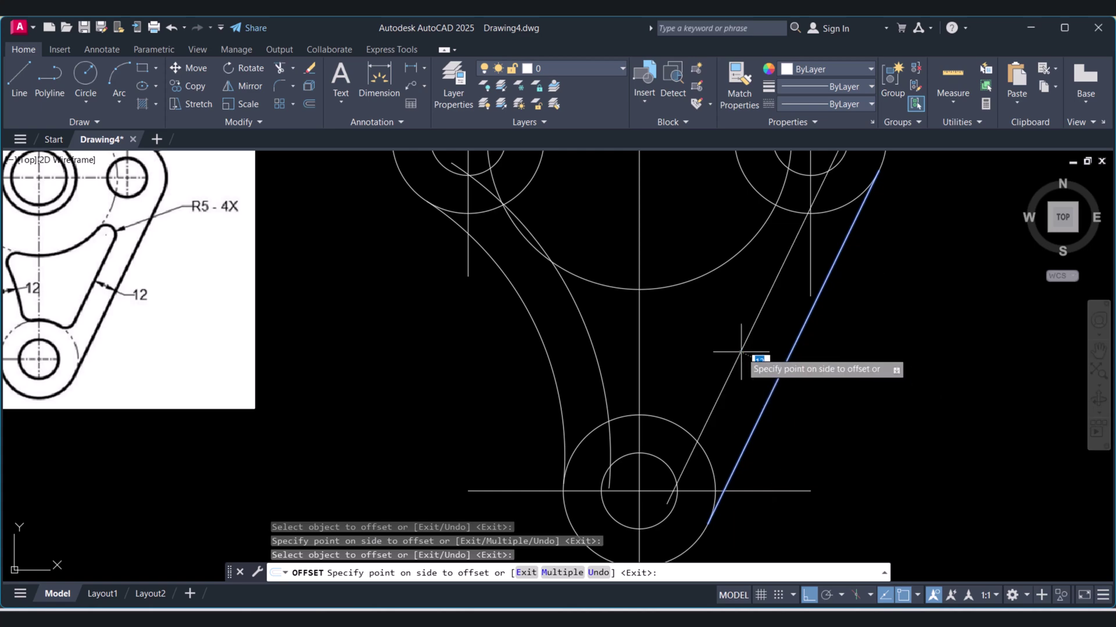
{"action": "left_click", "coordinate": [744, 356]}
{"action": "key", "text": "Escape"}
{"action": "scroll", "coordinate": [769, 378], "scroll_direction": "down", "scroll_amount": 2}
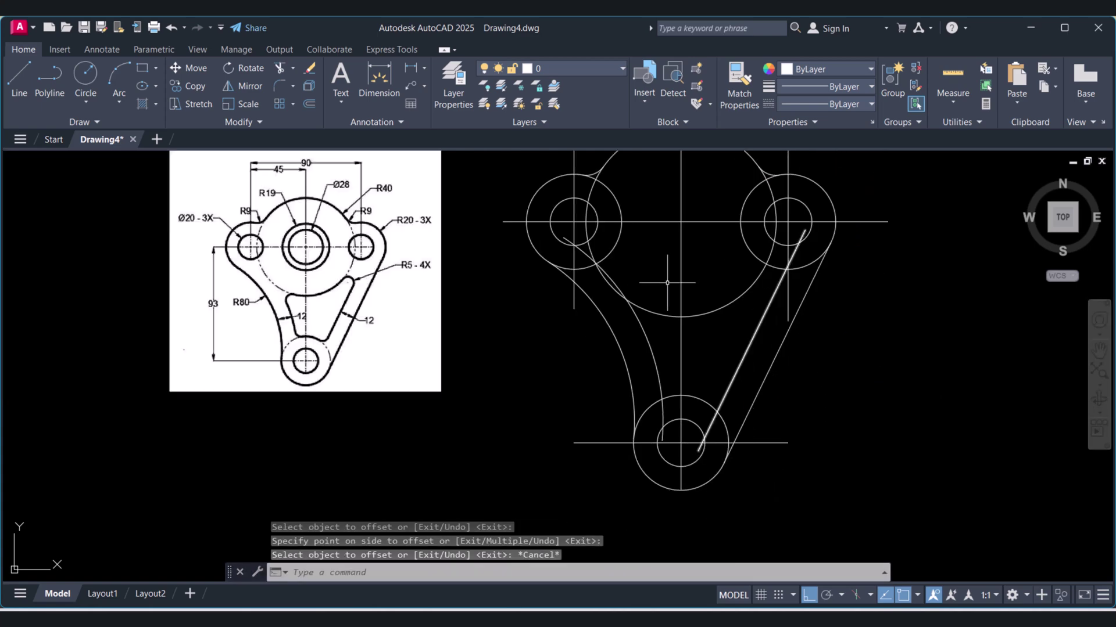
Fillet the lower right of the large circle and the inner offset line with radius 5
{"action": "scroll", "coordinate": [365, 274], "scroll_direction": "up", "scroll_amount": 4}
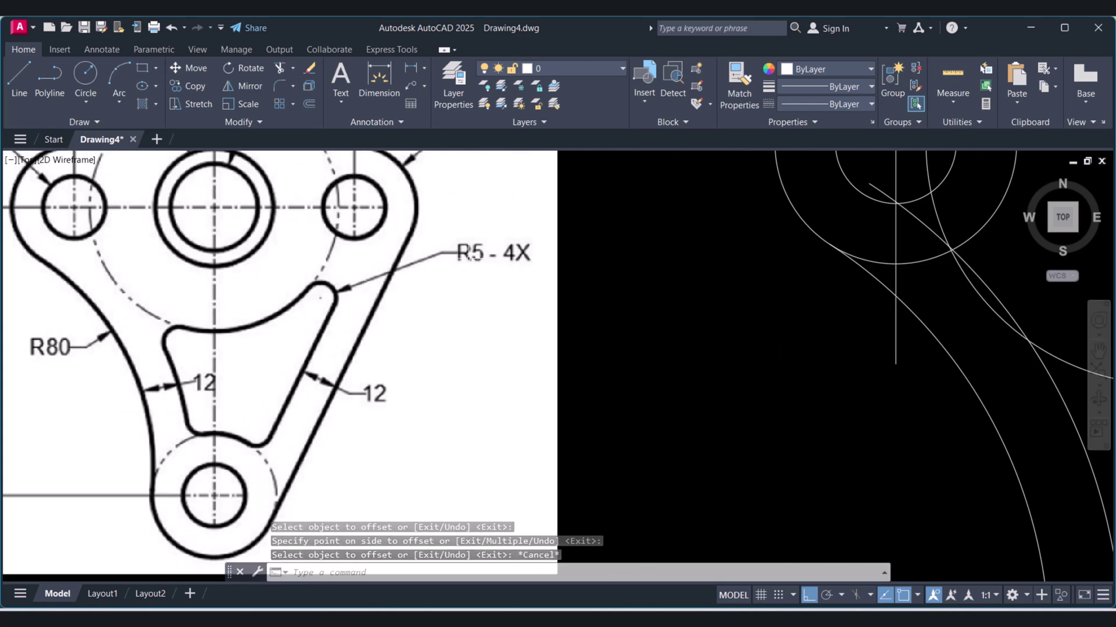
{"action": "scroll", "coordinate": [692, 360], "scroll_direction": "down", "scroll_amount": 4}
{"action": "middle_click_drag", "start_coordinate": [691, 360], "coordinate": [656, 383]}
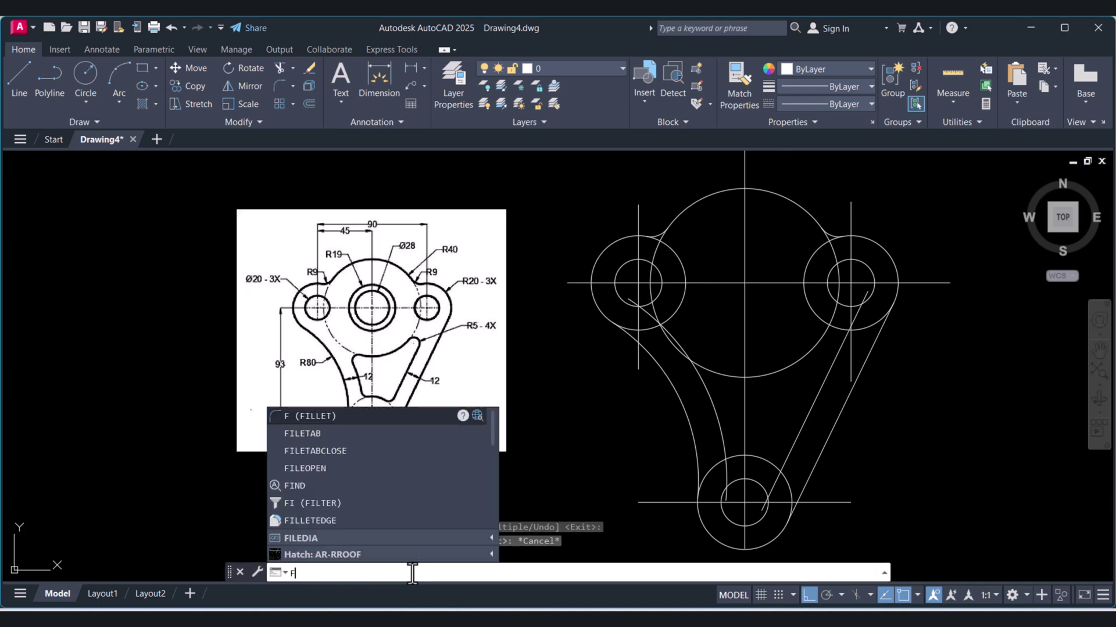
{"action": "key", "text": "Return"}
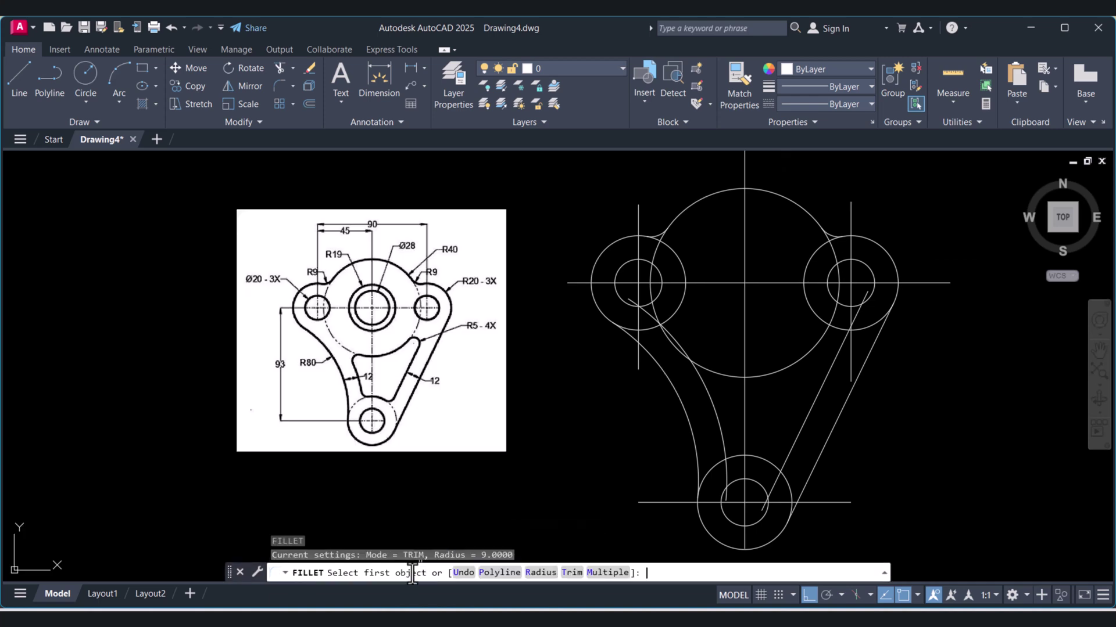
{"action": "key", "text": "Return"}
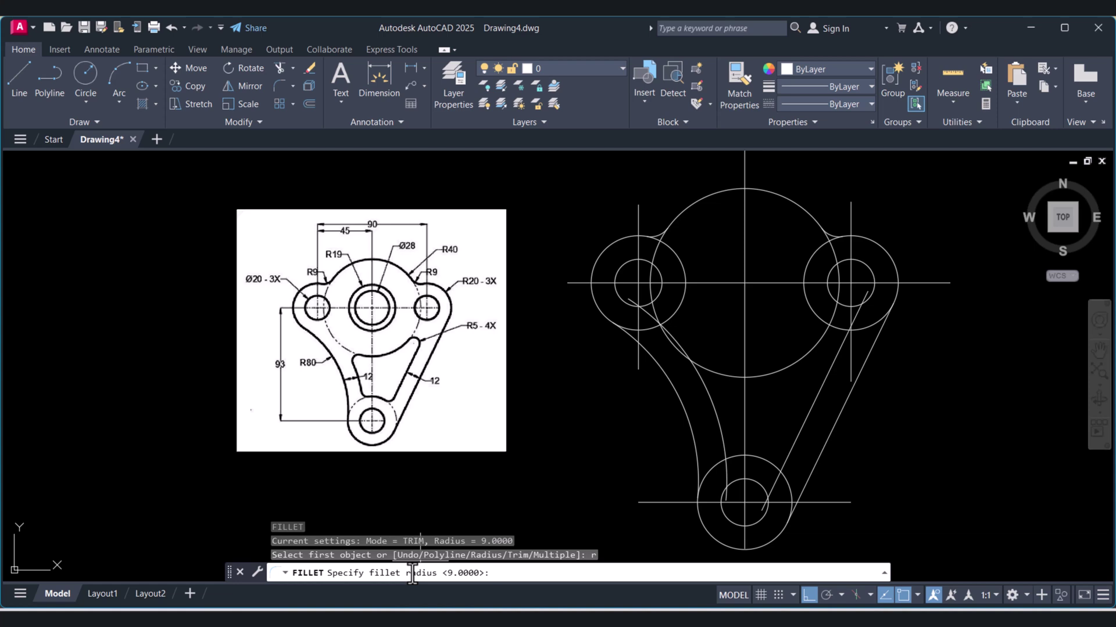
{"action": "type", "text": "5"}
{"action": "key", "text": "Return"}
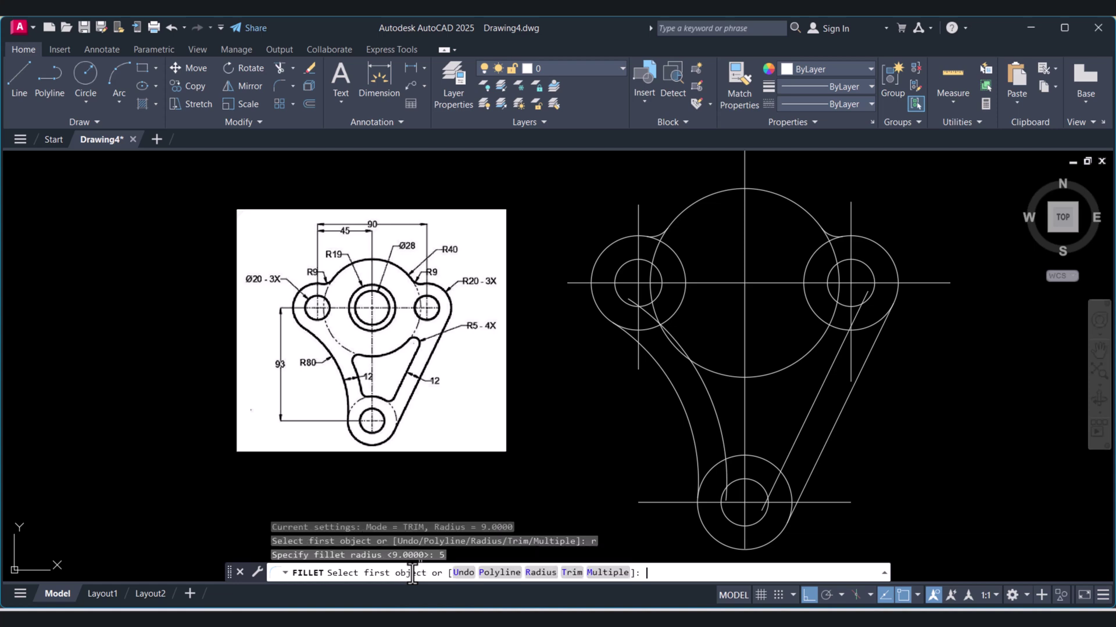
{"action": "scroll", "coordinate": [847, 355], "scroll_direction": "up", "scroll_amount": 4}
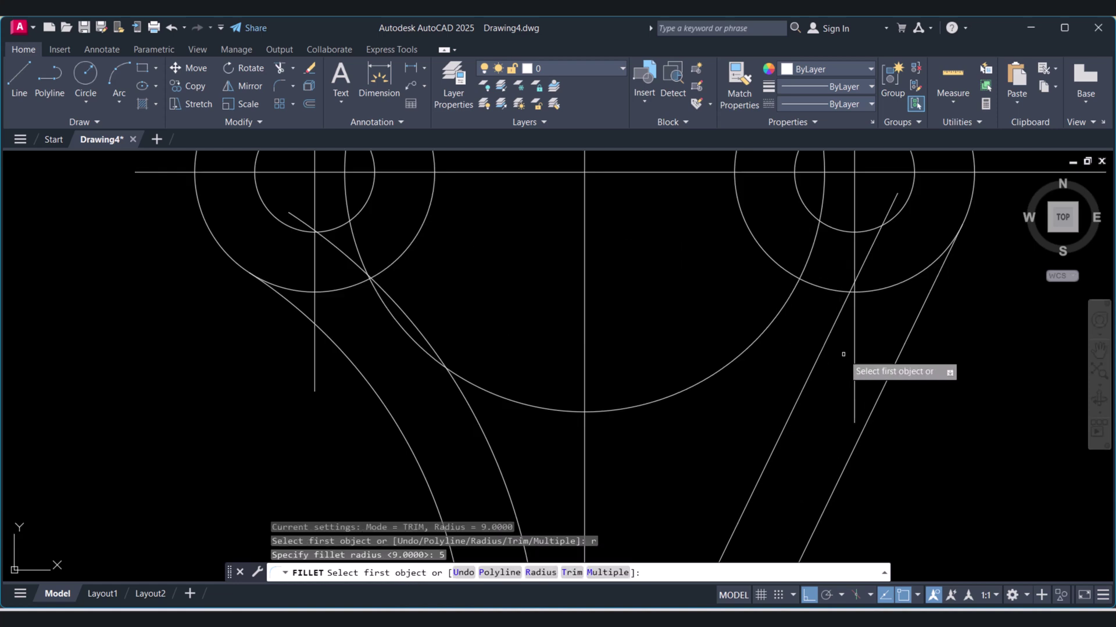
{"action": "left_click", "coordinate": [776, 336]}
{"action": "left_click", "coordinate": [800, 400]}
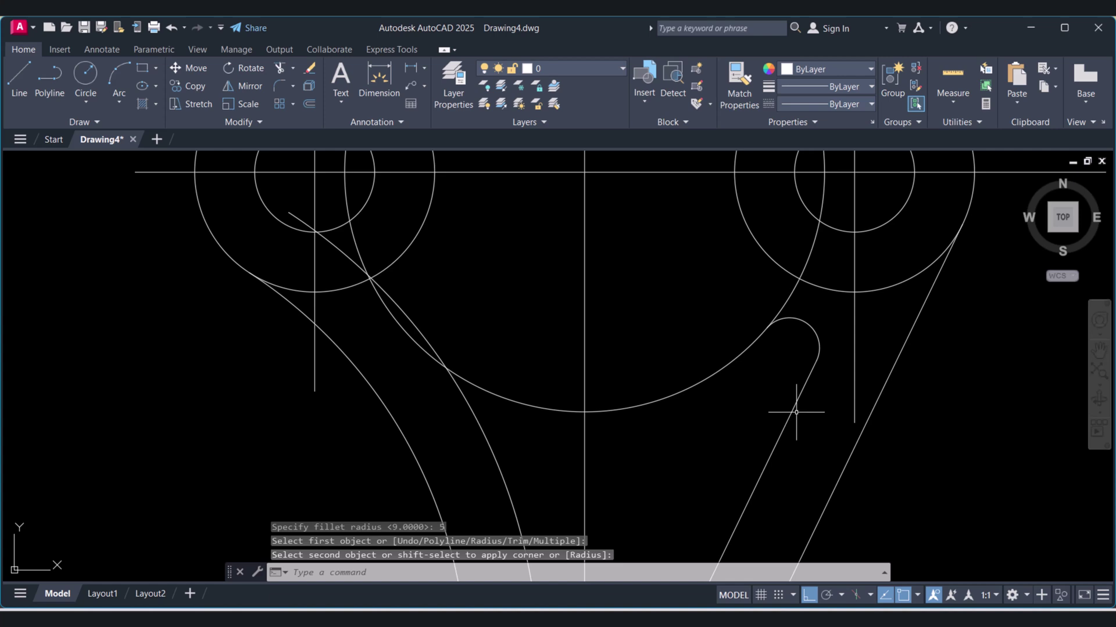
Fillet the lower left of the large circle and the inner offset arc with the same radius of 5
{"action": "key", "text": "Return"}
{"action": "left_click", "coordinate": [472, 385]}
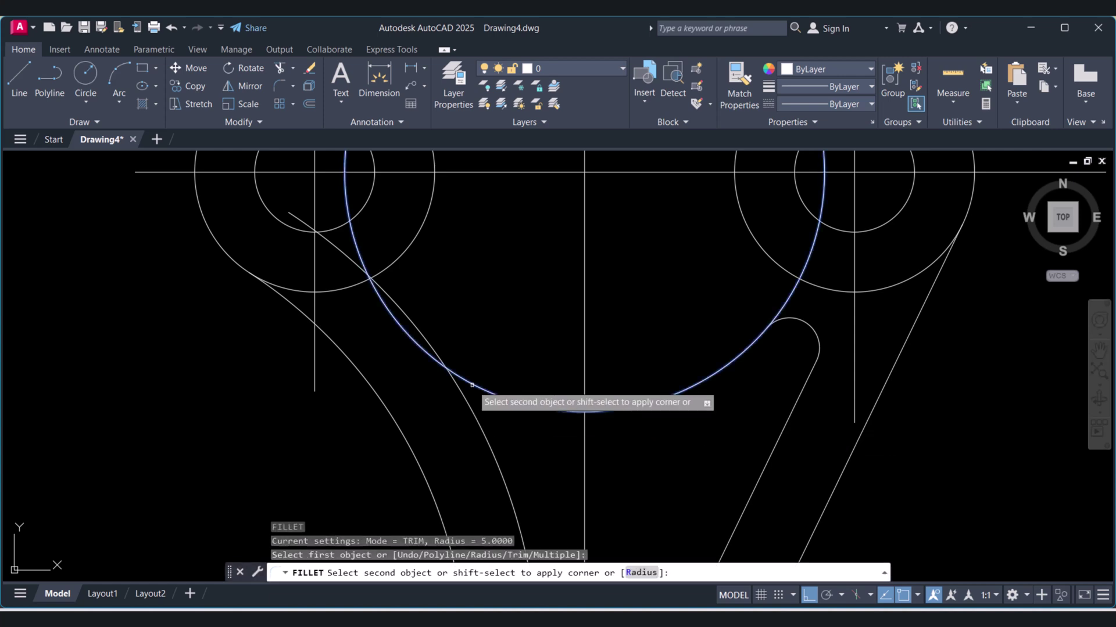
{"action": "left_click", "coordinate": [491, 454]}
Fillet the left inner offset arc and the outer circle of the bottom lobe with radius 5
{"action": "scroll", "coordinate": [491, 454], "scroll_direction": "down", "scroll_amount": 4}
{"action": "key", "text": "Return"}
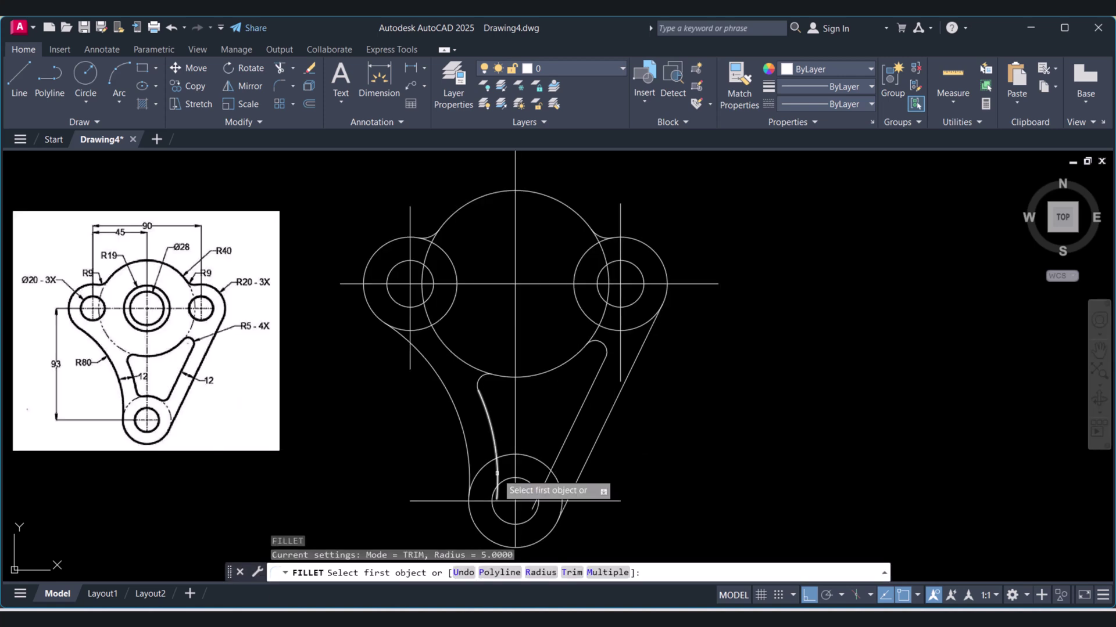
{"action": "scroll", "coordinate": [498, 473], "scroll_direction": "up", "scroll_amount": 2}
{"action": "left_click", "coordinate": [495, 446]}
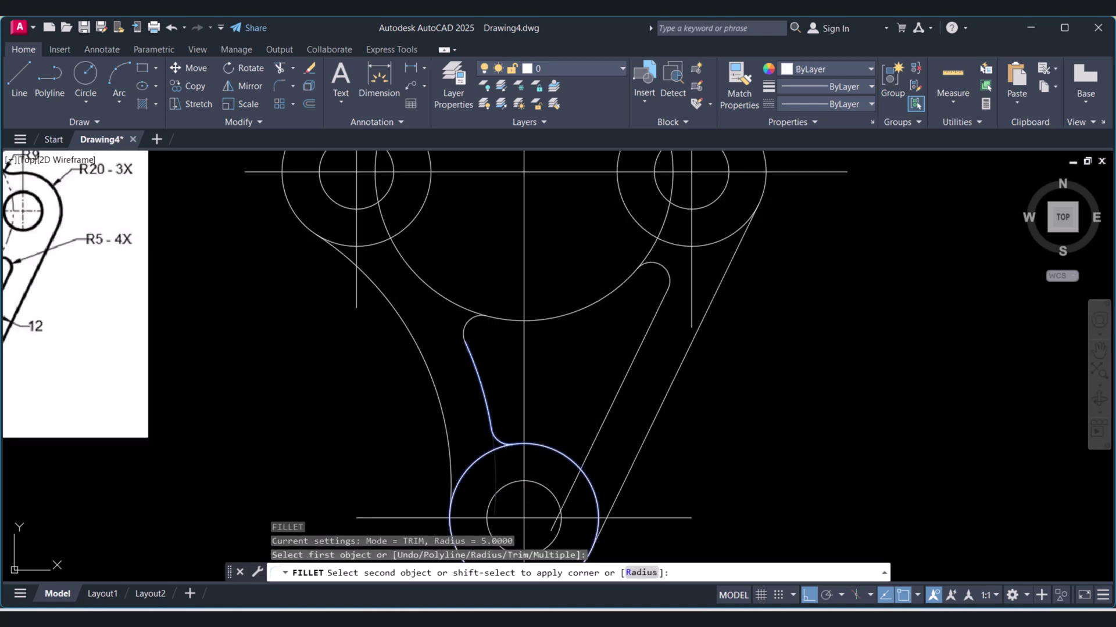
{"action": "left_click", "coordinate": [499, 445]}
Fillet the right inner offset line and the top of the bottom lobe's outer circle with the same radius of 5
{"action": "key", "text": "Return"}
{"action": "left_click", "coordinate": [596, 437]}
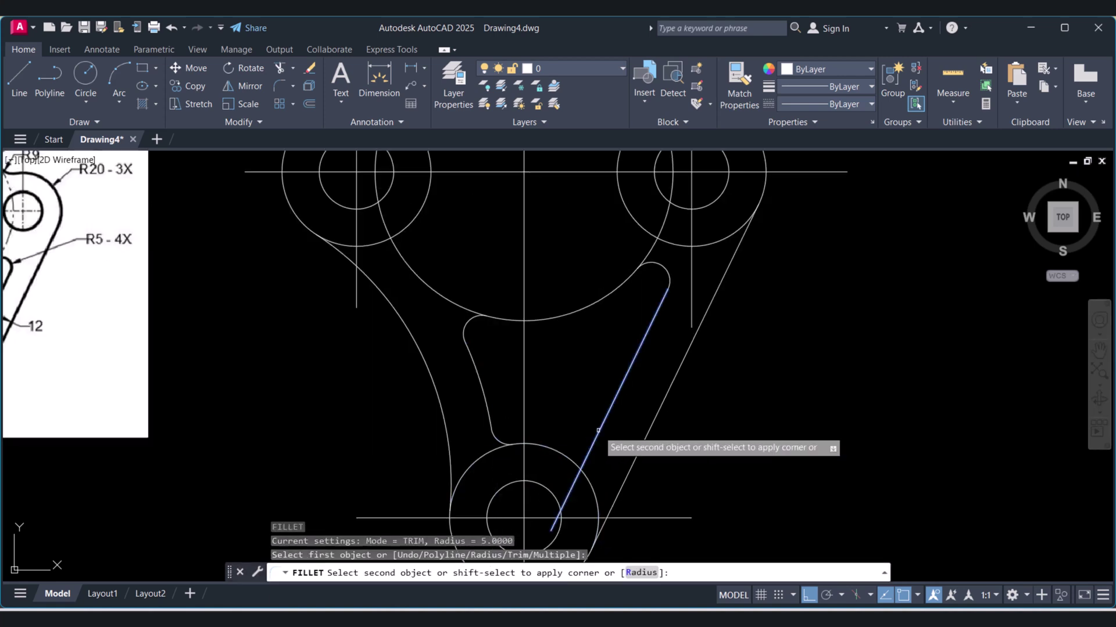
{"action": "left_click", "coordinate": [552, 448]}
{"action": "key", "text": "Return"}
{"action": "scroll", "coordinate": [567, 390], "scroll_direction": "down", "scroll_amount": 2}
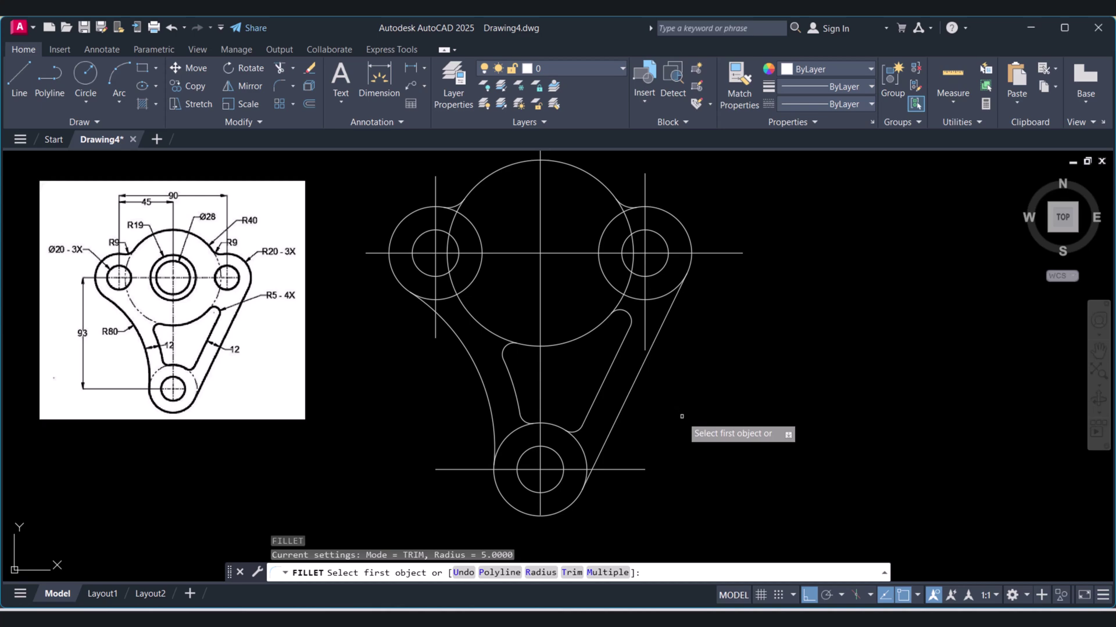
{"action": "middle_click_drag", "start_coordinate": [569, 478], "coordinate": [590, 474]}
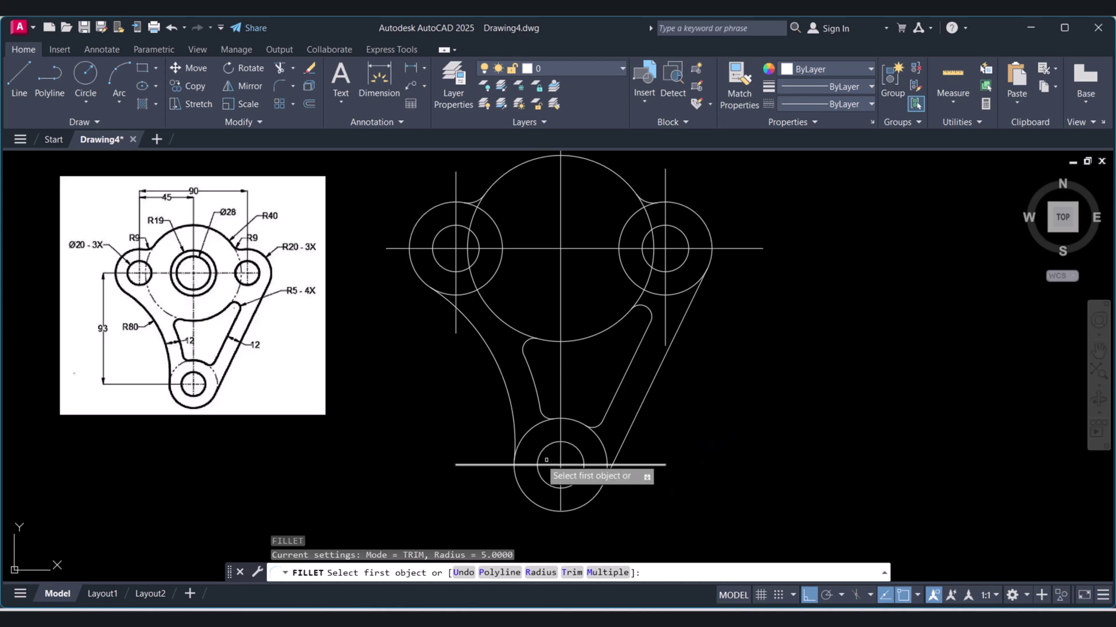
{"action": "key", "text": "Escape"}
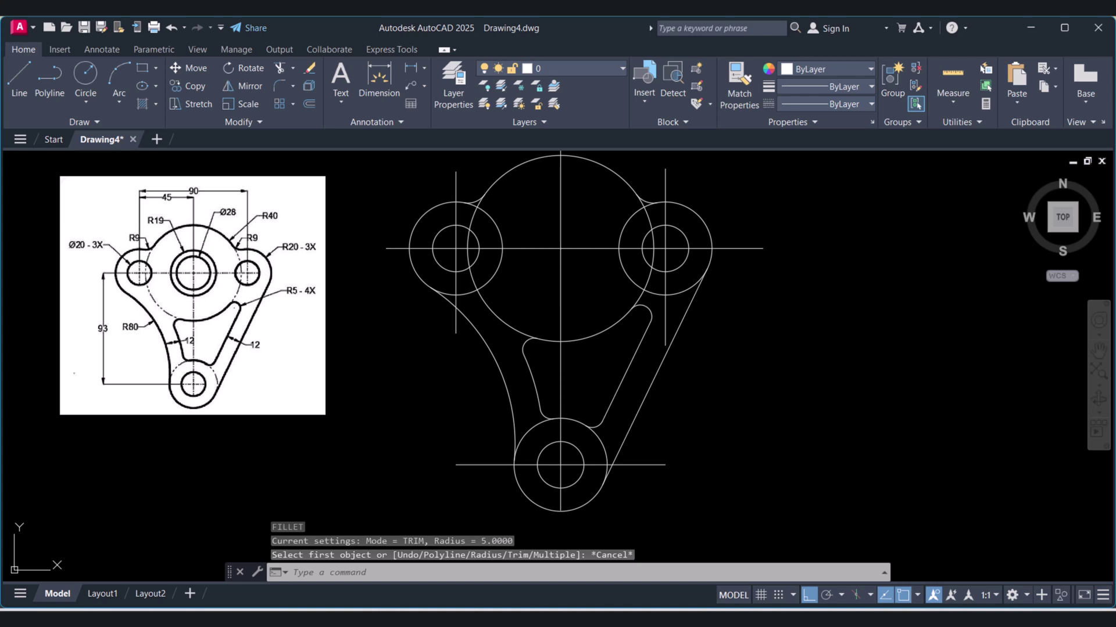
Draw a circle of radius 19 centred on the large circle's centre
{"action": "type", "text": "c"}
{"action": "key", "text": "Return"}
{"action": "left_click", "coordinate": [561, 249]}
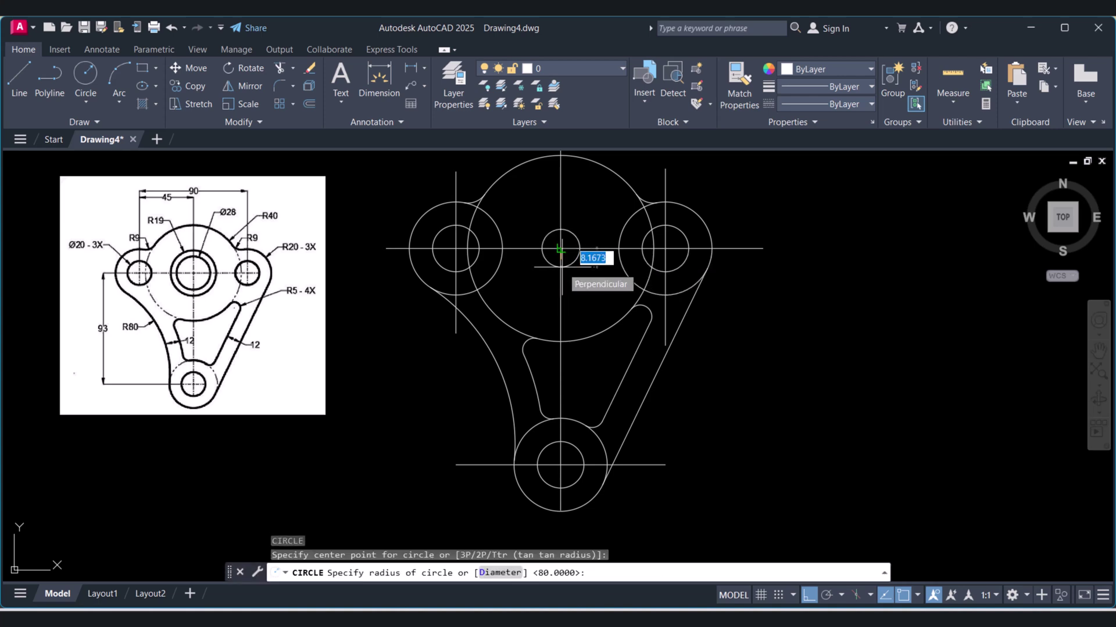
{"action": "type", "text": "19"}
{"action": "key", "text": "Return"}
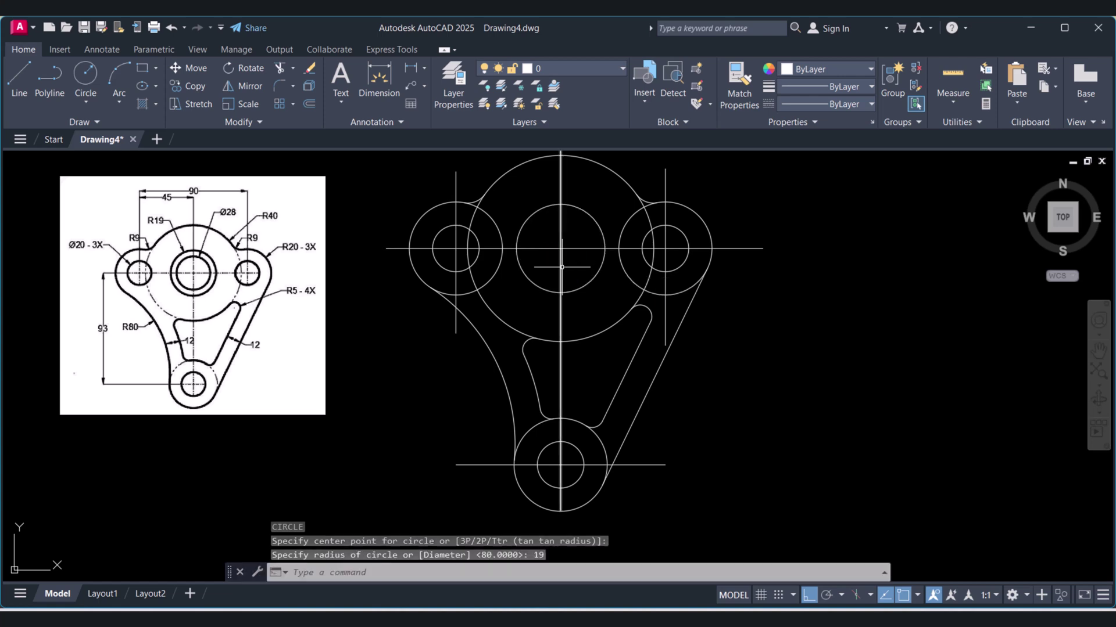
Draw a concentric circle of radius 14 inside the radius 19 circle for the central hole
{"action": "key", "text": "Return"}
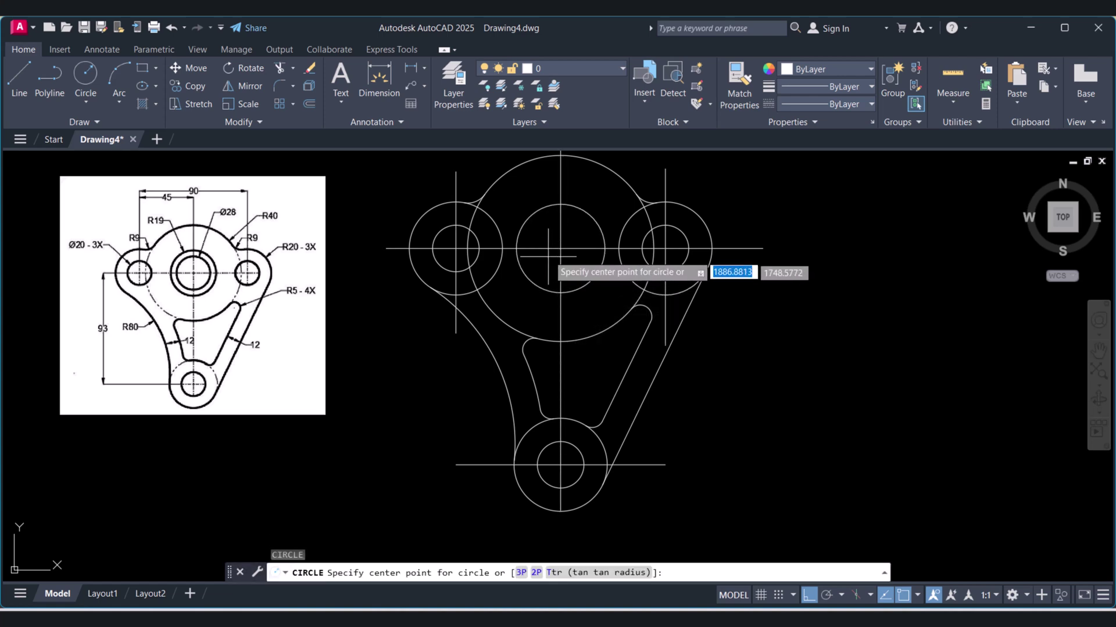
{"action": "left_click", "coordinate": [560, 248]}
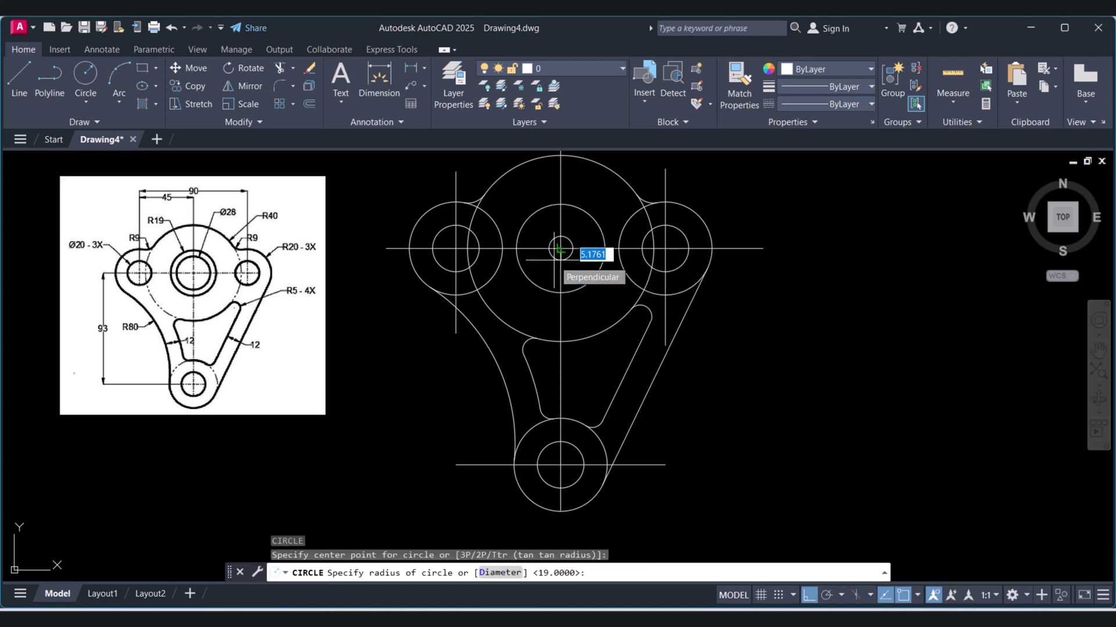
{"action": "type", "text": "14"}
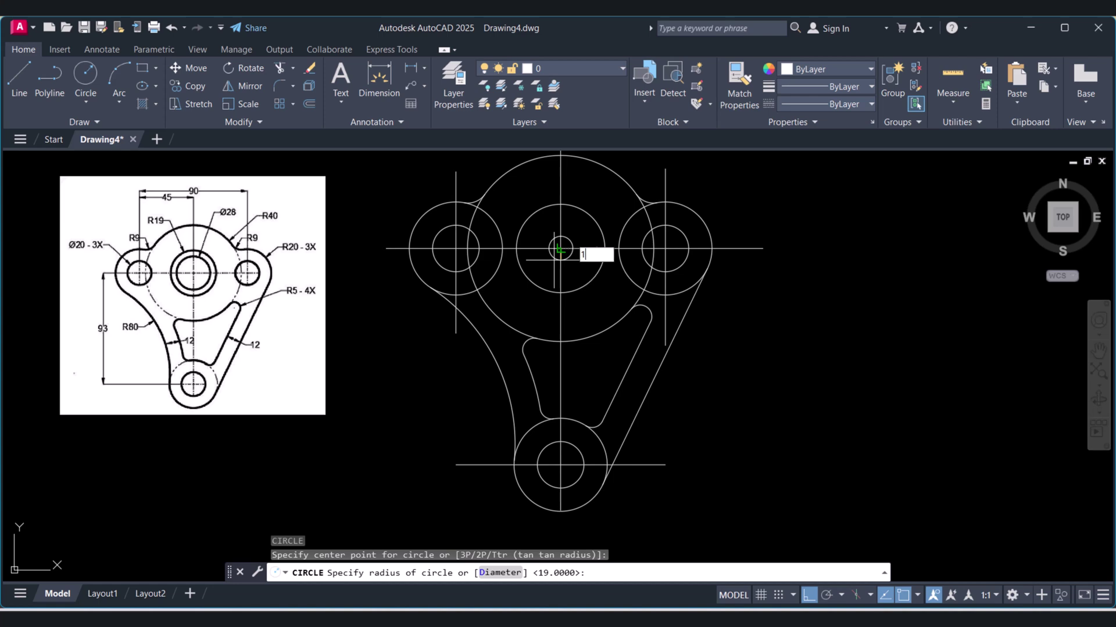
{"action": "key", "text": "Return"}
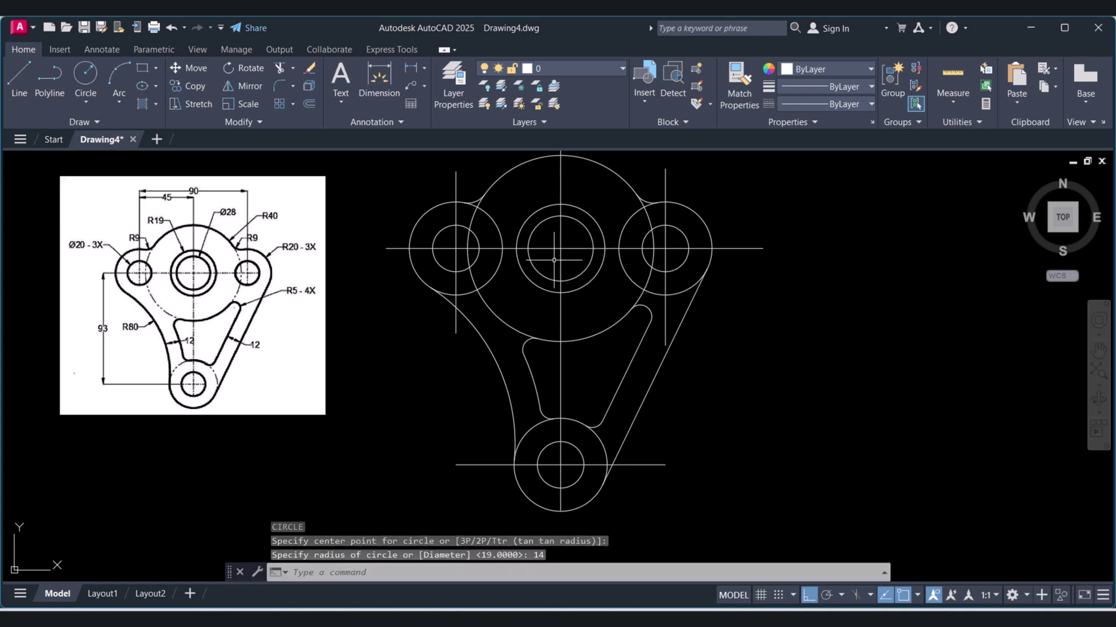
Load the PHANTOM linetype from acadiso.lin into the drawing
{"action": "scroll", "coordinate": [596, 318], "scroll_direction": "down", "scroll_amount": 2}
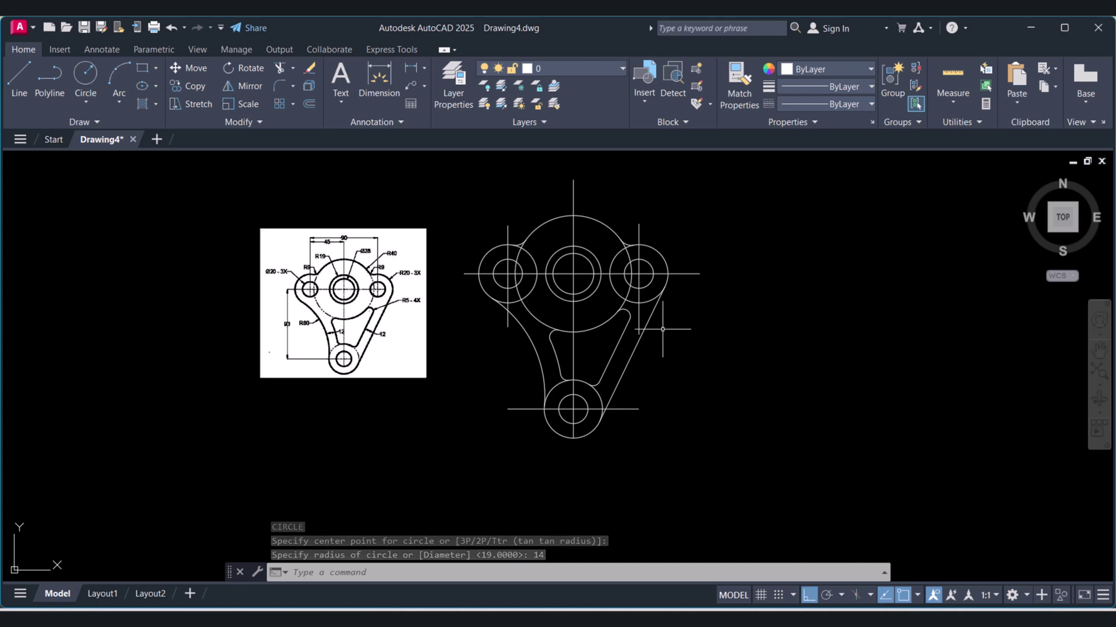
{"action": "scroll", "coordinate": [419, 292], "scroll_direction": "up", "scroll_amount": 2}
{"action": "mouse_move", "coordinate": [420, 293]}
{"action": "middle_mouse_down"}
{"action": "mouse_move", "coordinate": [385, 301]}
{"action": "mouse_move", "coordinate": [372, 336]}
{"action": "middle_mouse_up"}
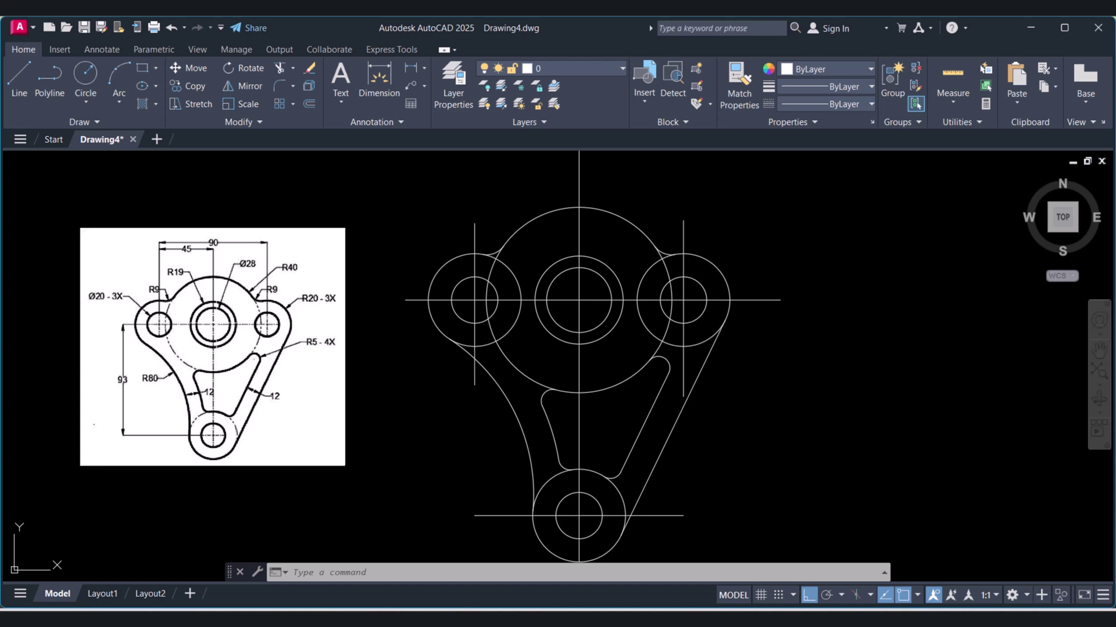
{"action": "scroll", "coordinate": [180, 356], "scroll_direction": "up", "scroll_amount": 2}
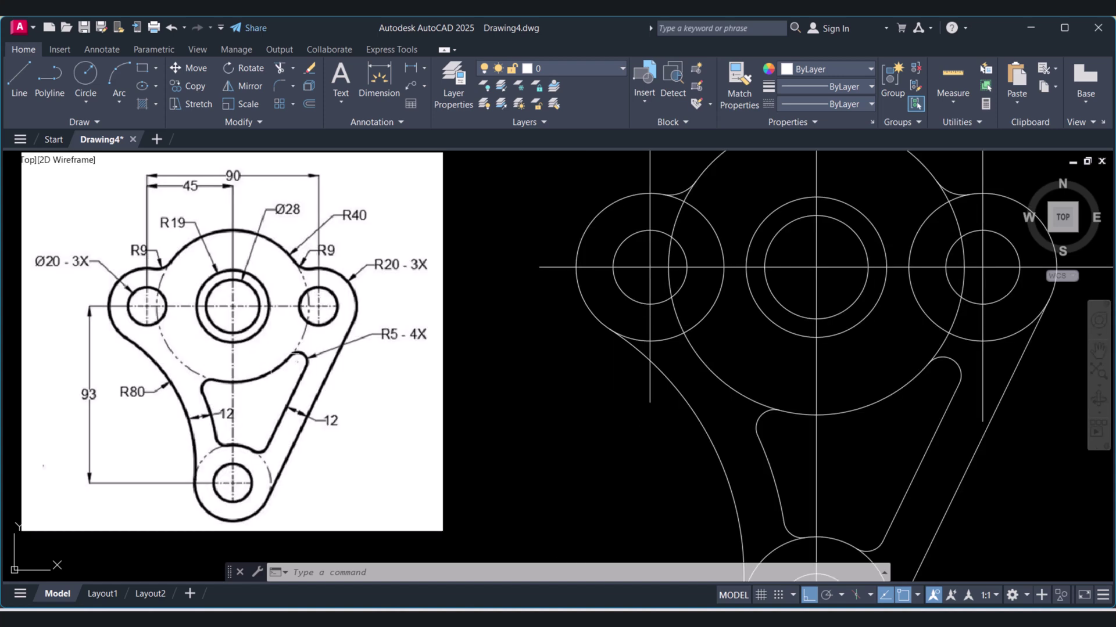
{"action": "scroll", "coordinate": [187, 359], "scroll_direction": "down", "scroll_amount": 2}
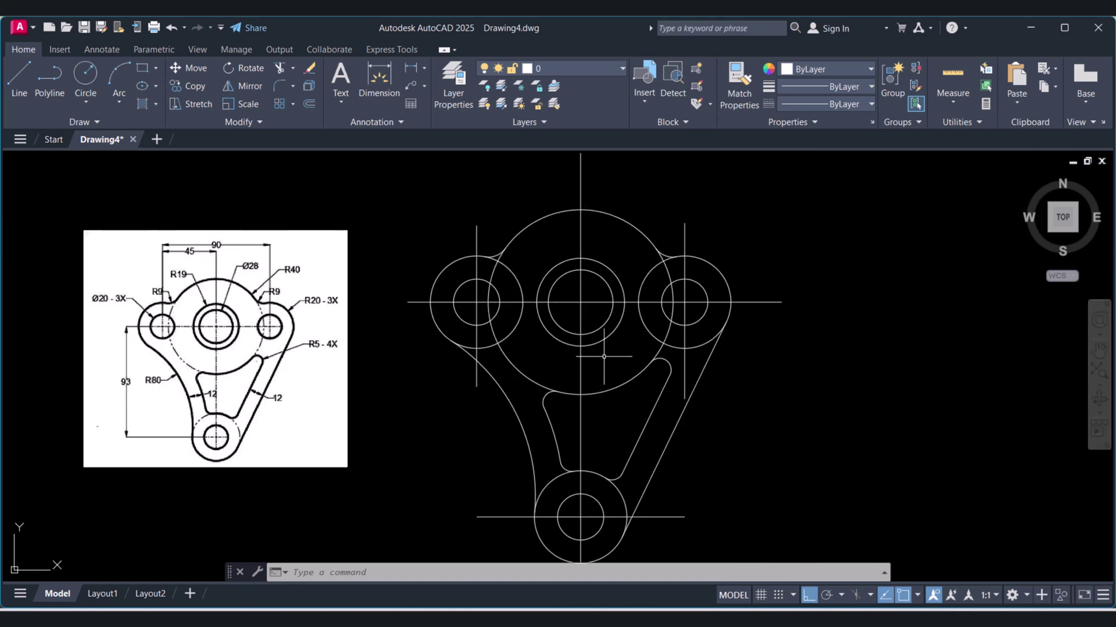
{"action": "key", "text": "Escape"}
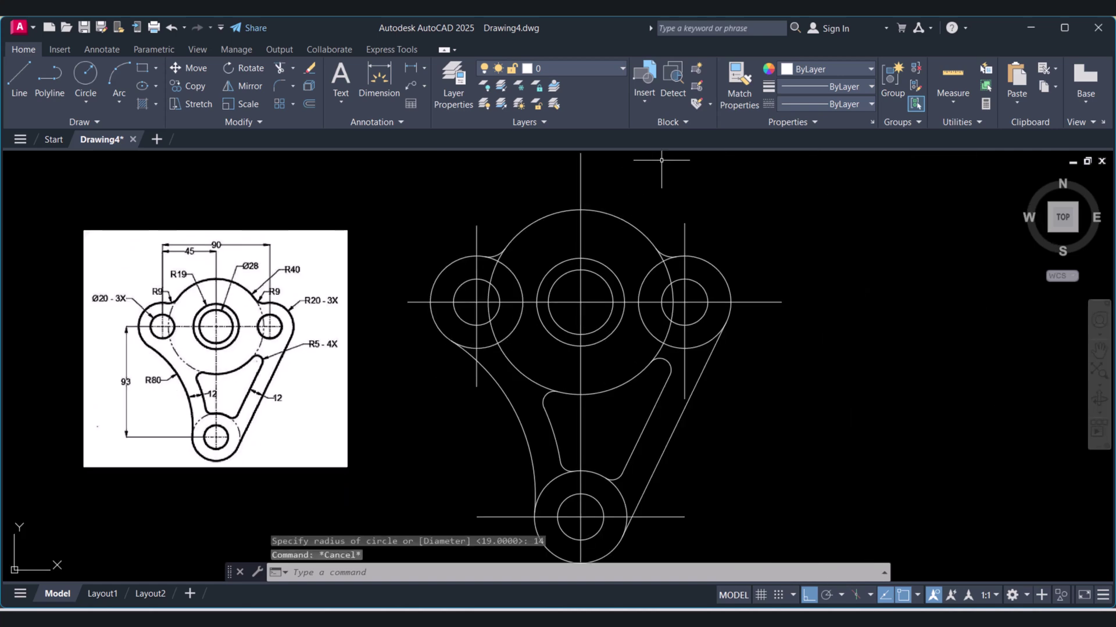
{"action": "left_click", "coordinate": [868, 104]}
{"action": "left_click", "coordinate": [801, 173]}
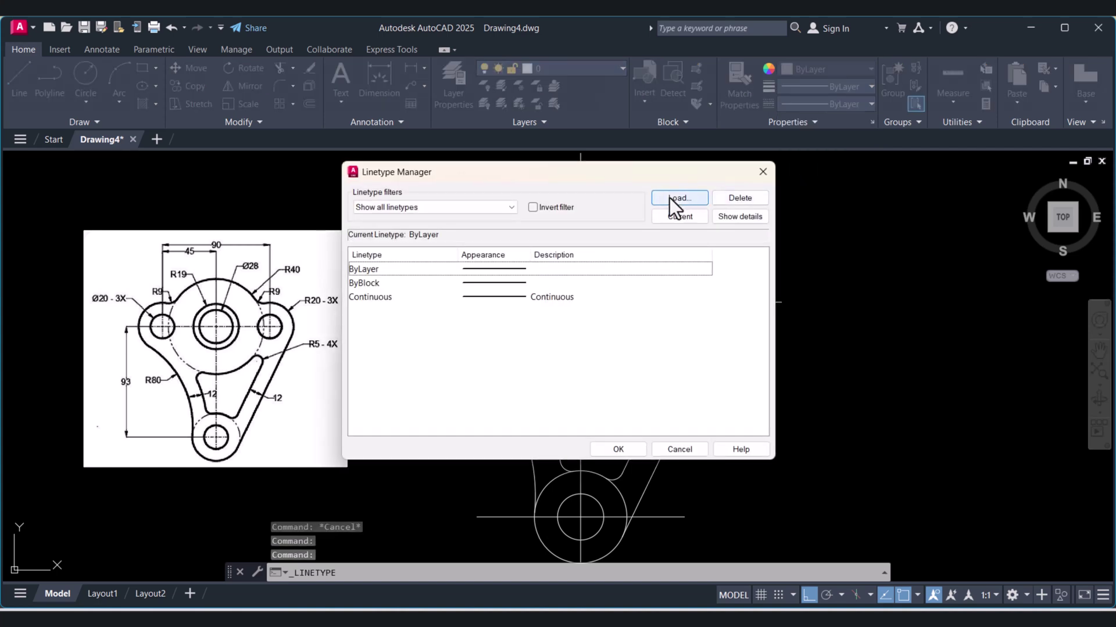
{"action": "left_click", "coordinate": [669, 197]}
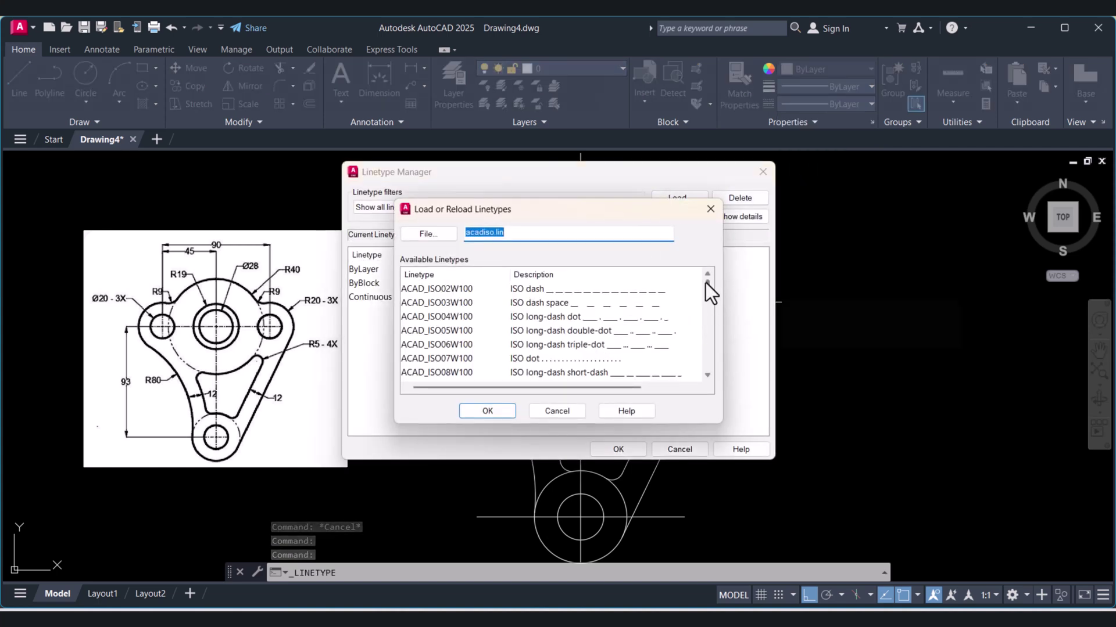
{"action": "mouse_move", "coordinate": [705, 282]}
{"action": "left_mouse_down"}
{"action": "mouse_move", "coordinate": [703, 332]}
{"action": "mouse_move", "coordinate": [693, 276]}
{"action": "left_mouse_up"}
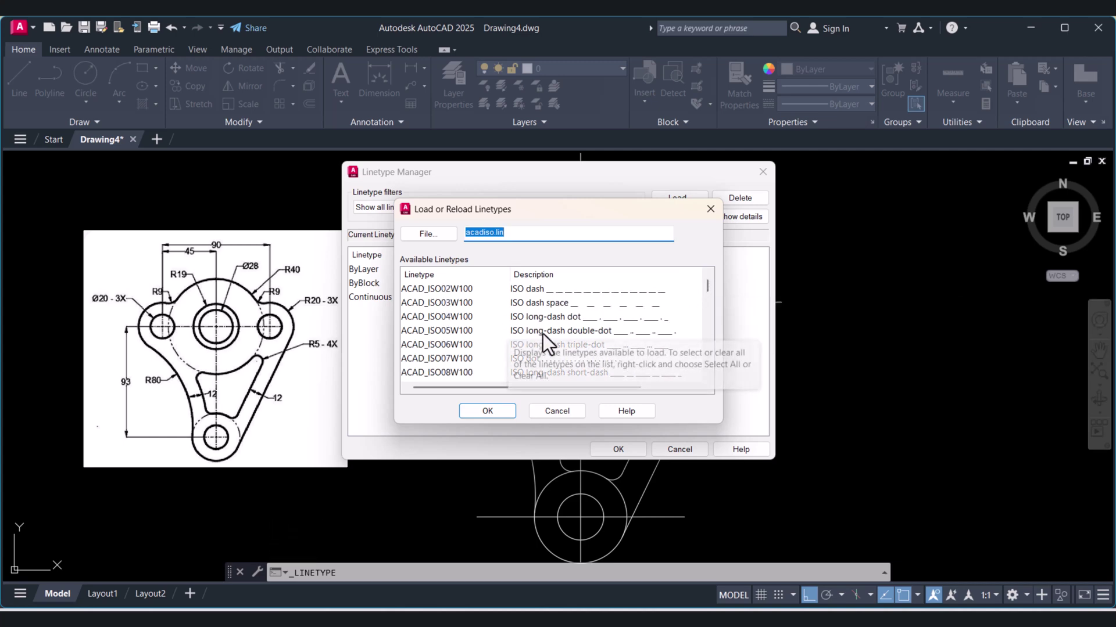
{"action": "scroll", "coordinate": [552, 334], "scroll_direction": "down", "scroll_amount": 1}
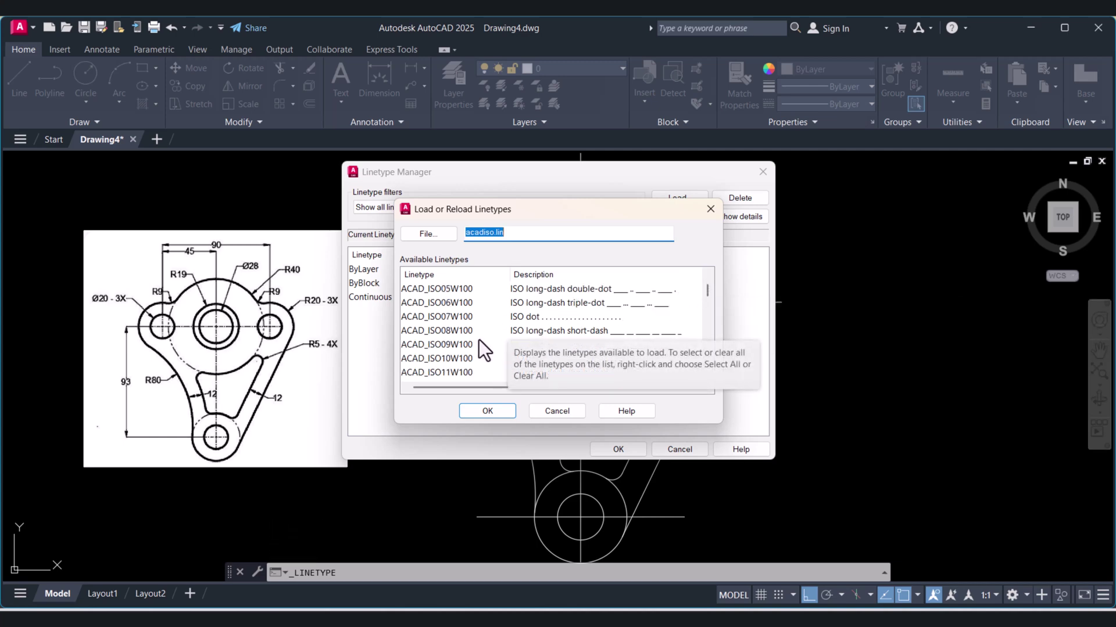
{"action": "scroll", "coordinate": [478, 339], "scroll_direction": "down", "scroll_amount": 7}
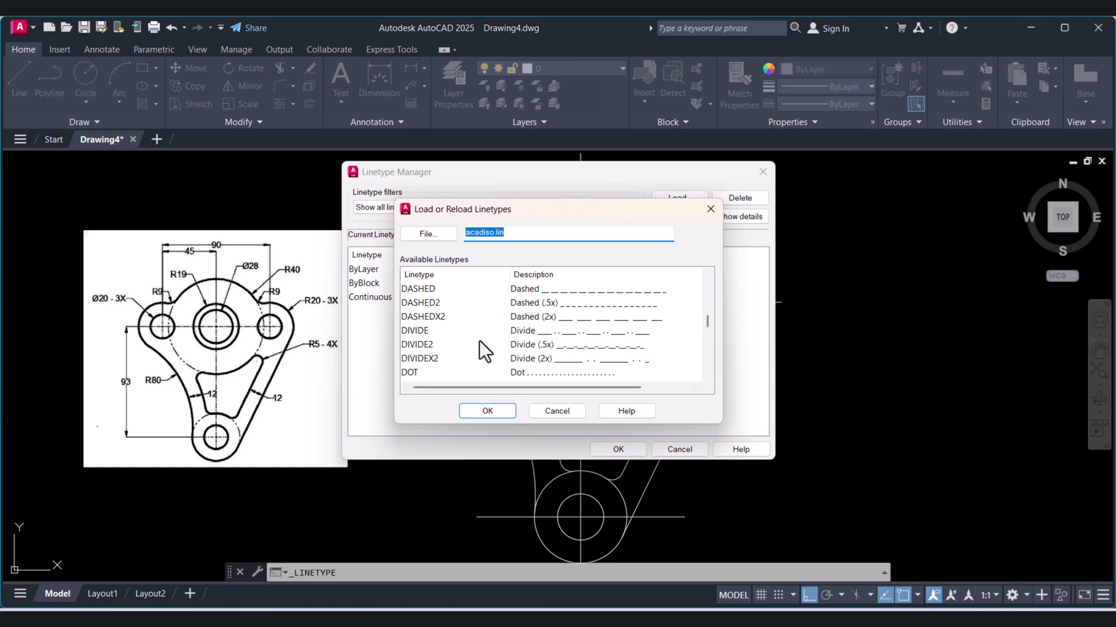
{"action": "scroll", "coordinate": [548, 329], "scroll_direction": "down", "scroll_amount": 8}
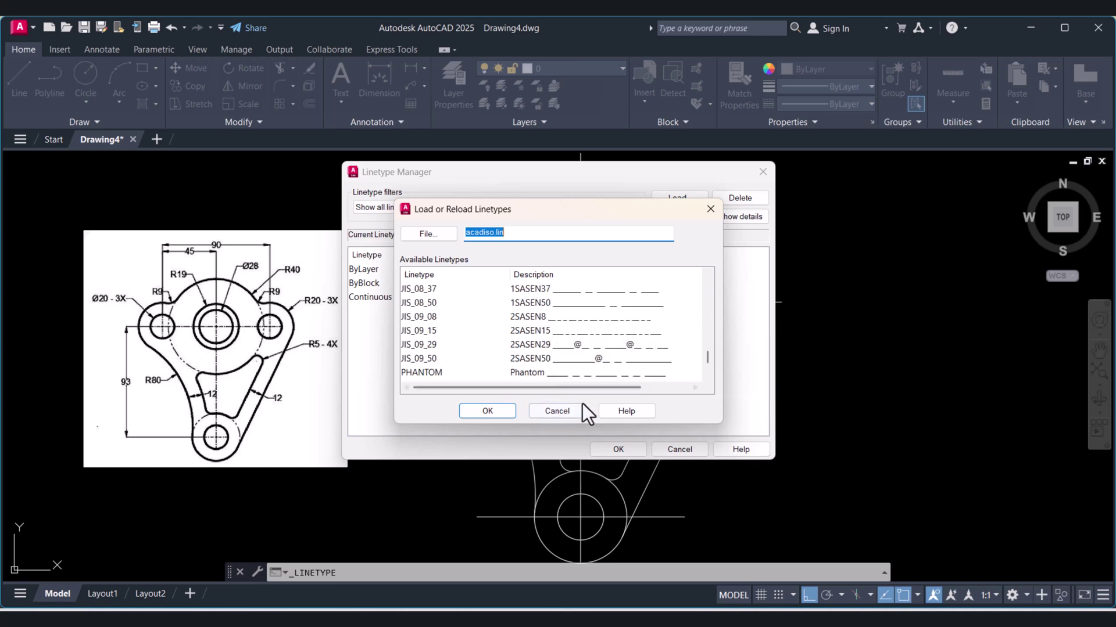
{"action": "left_click", "coordinate": [573, 375]}
{"action": "left_click", "coordinate": [487, 411]}
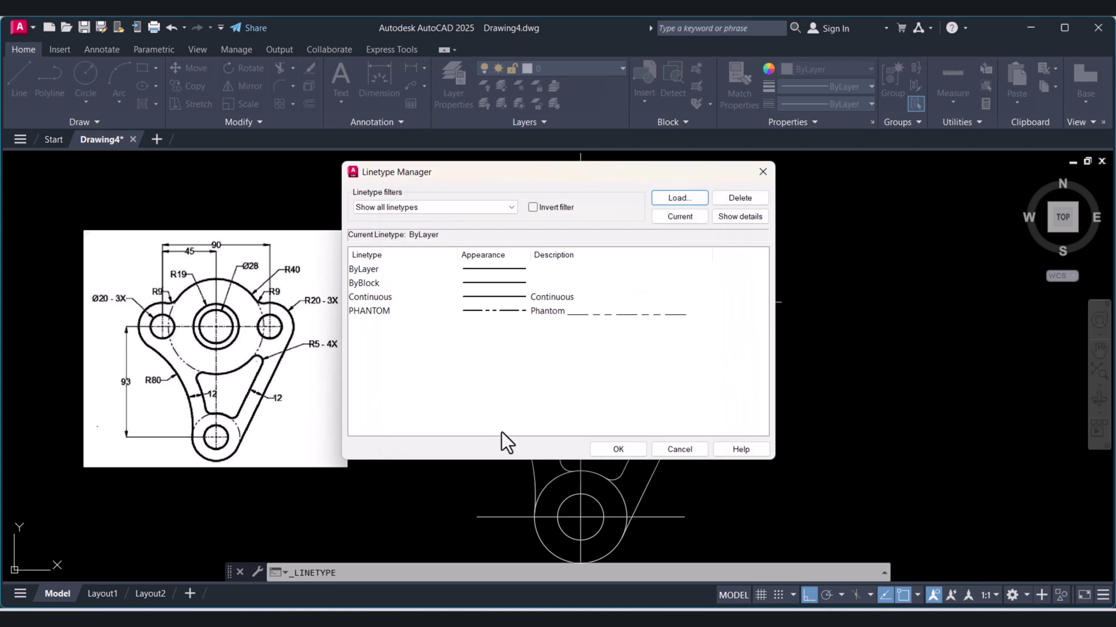
Load the CENTER linetype as well and accept the loaded linetypes
{"action": "left_click", "coordinate": [679, 198]}
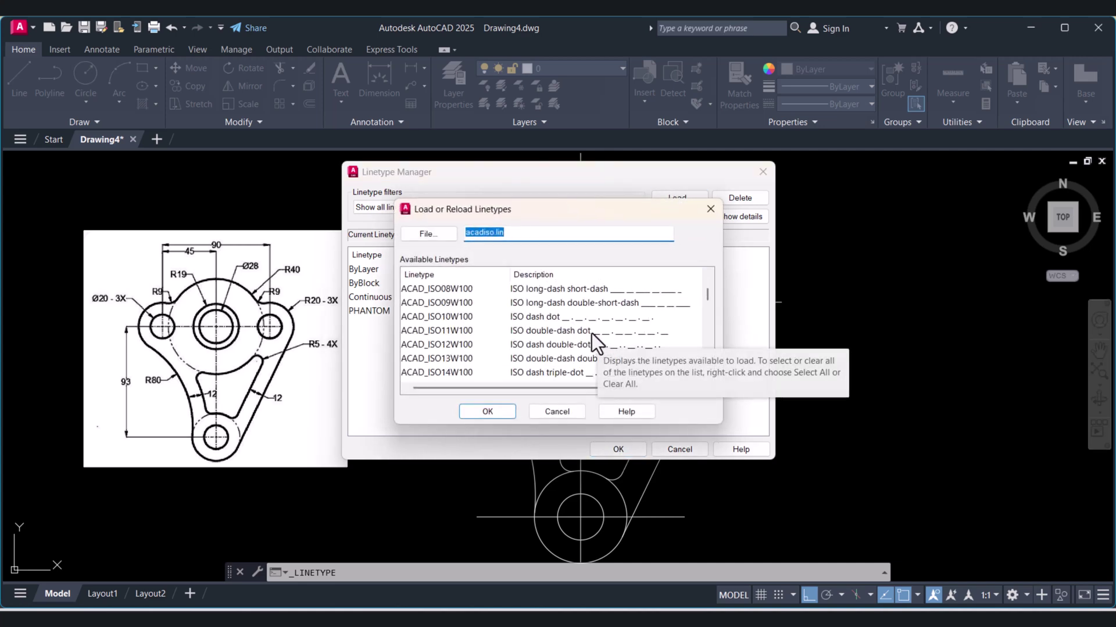
{"action": "scroll", "coordinate": [591, 333], "scroll_direction": "down", "scroll_amount": 3}
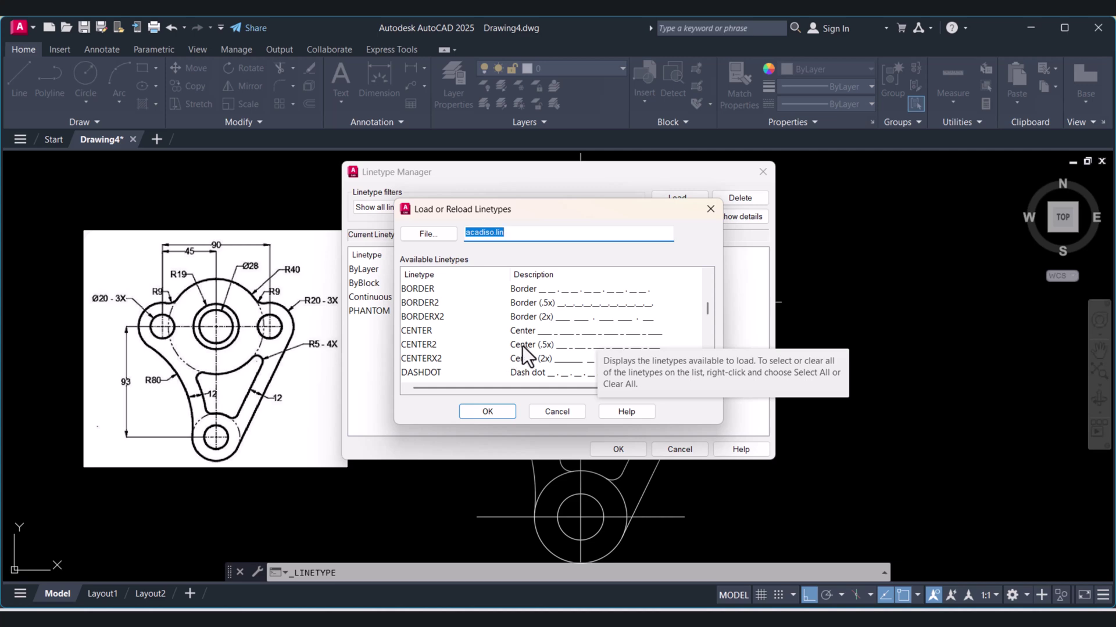
{"action": "left_click", "coordinate": [518, 329]}
{"action": "left_click", "coordinate": [487, 411]}
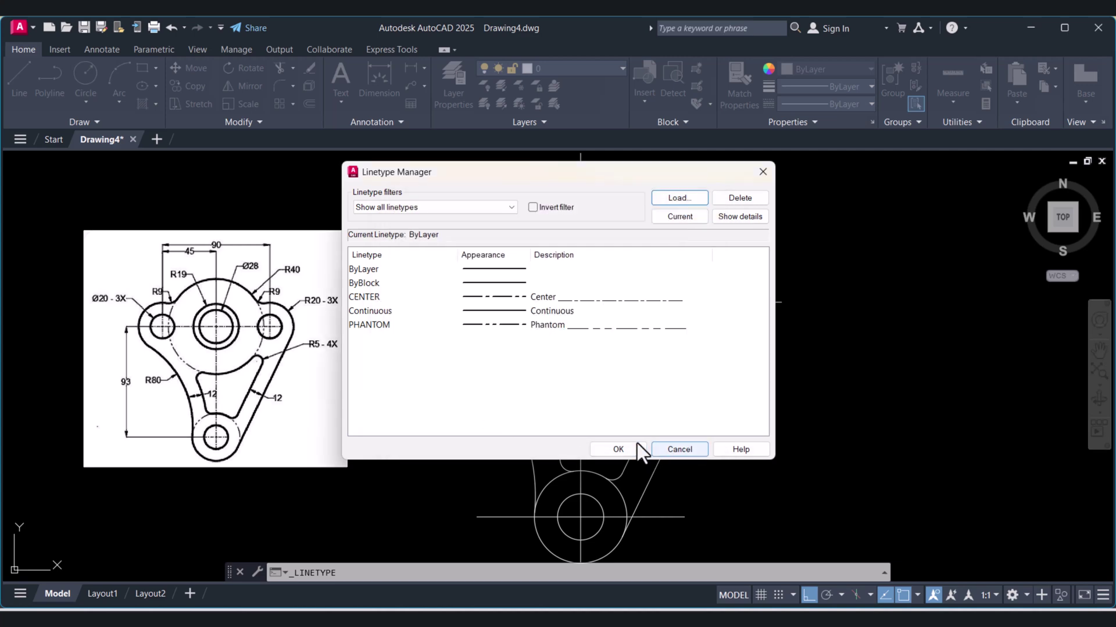
{"action": "left_click", "coordinate": [623, 450]}
Assign the CENTER linetype to the horizontal and vertical centre lines through the large circle
{"action": "scroll", "coordinate": [523, 340], "scroll_direction": "up", "scroll_amount": 3}
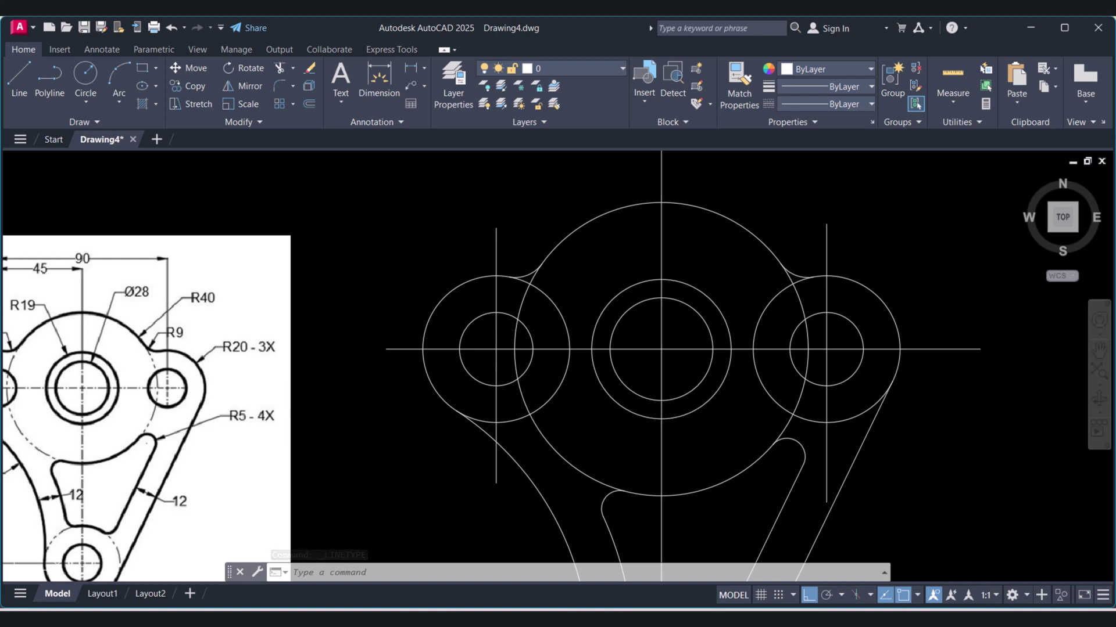
{"action": "key", "text": "Escape"}
{"action": "left_click", "coordinate": [677, 376]}
{"action": "left_click", "coordinate": [508, 346]}
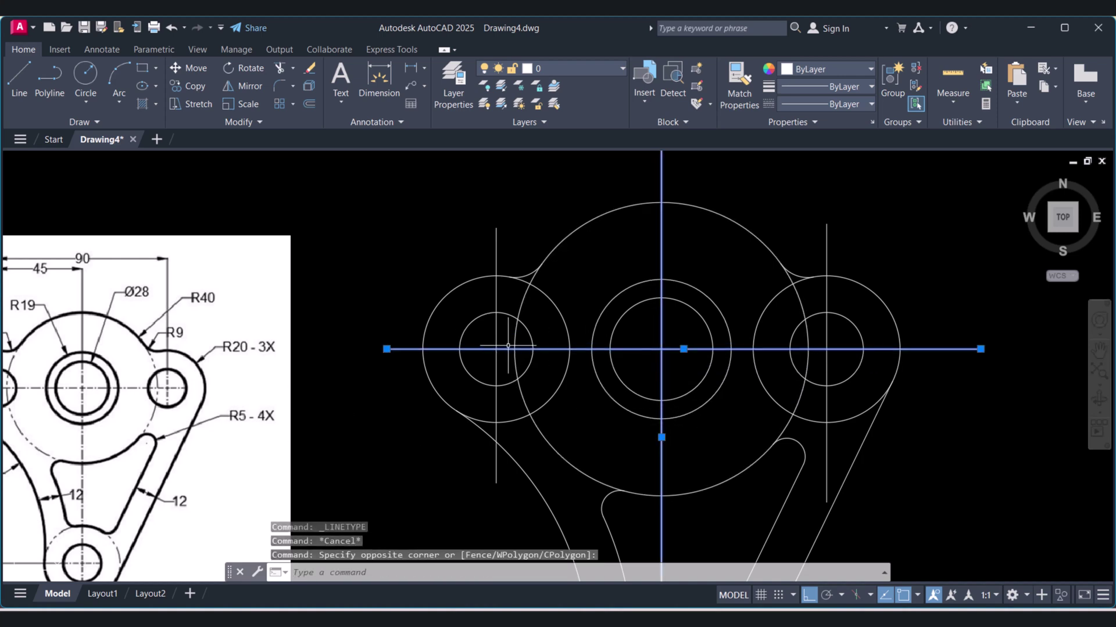
{"action": "scroll", "coordinate": [766, 329], "scroll_direction": "down", "scroll_amount": 2}
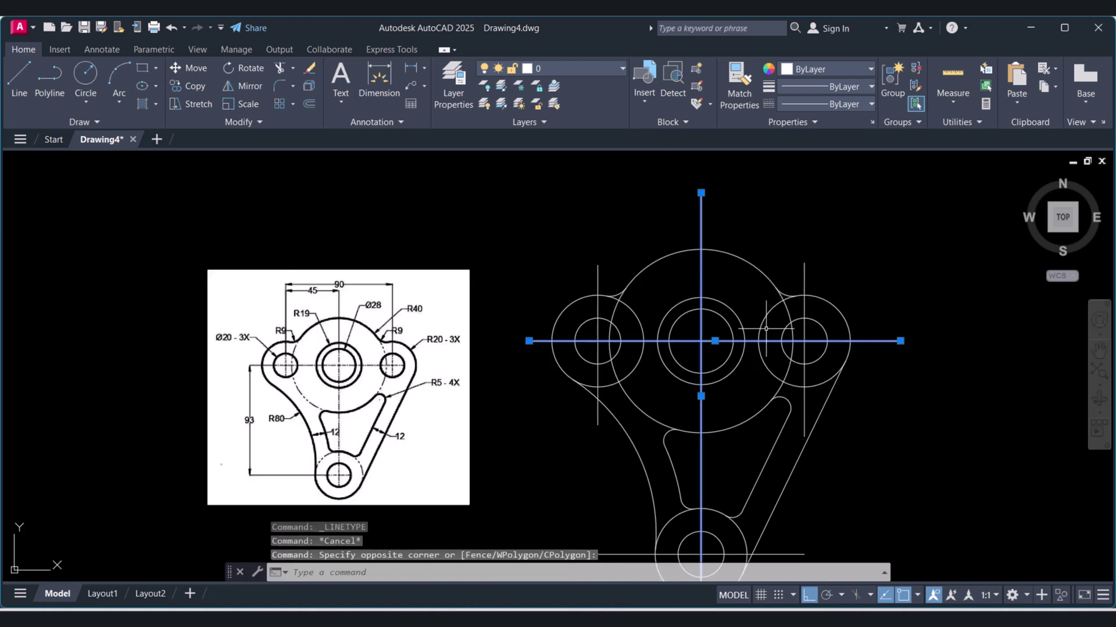
{"action": "left_click", "coordinate": [849, 101]}
{"action": "left_click", "coordinate": [800, 155]}
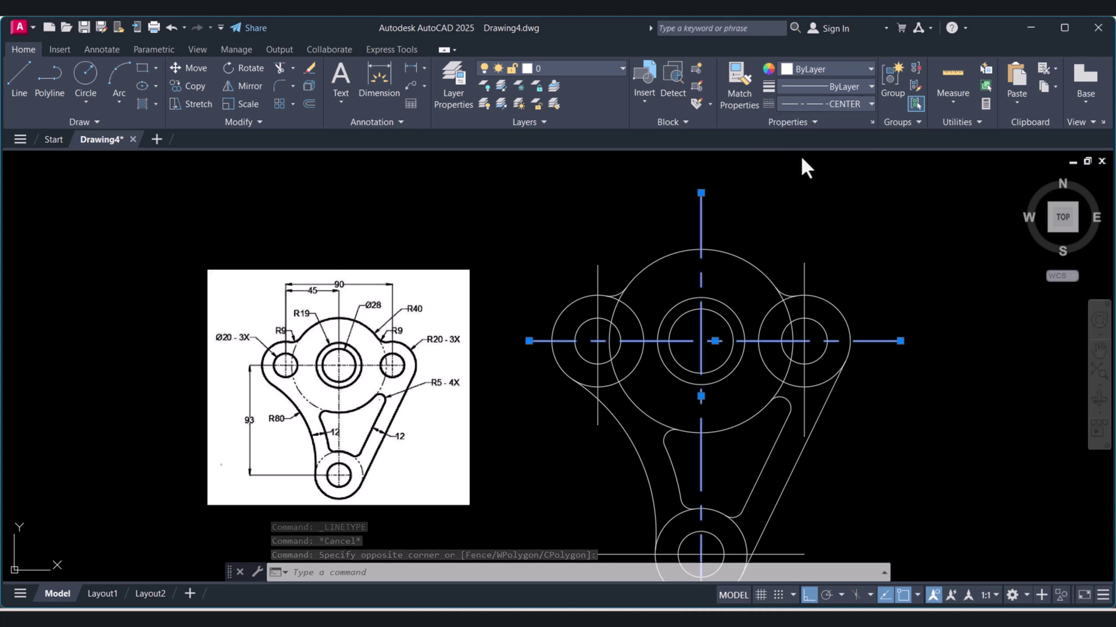
{"action": "key", "text": "Escape"}
Set the global linetype scale factor to .2 so the centre lines show a finer dash pattern
{"action": "scroll", "coordinate": [726, 349], "scroll_direction": "up", "scroll_amount": 2}
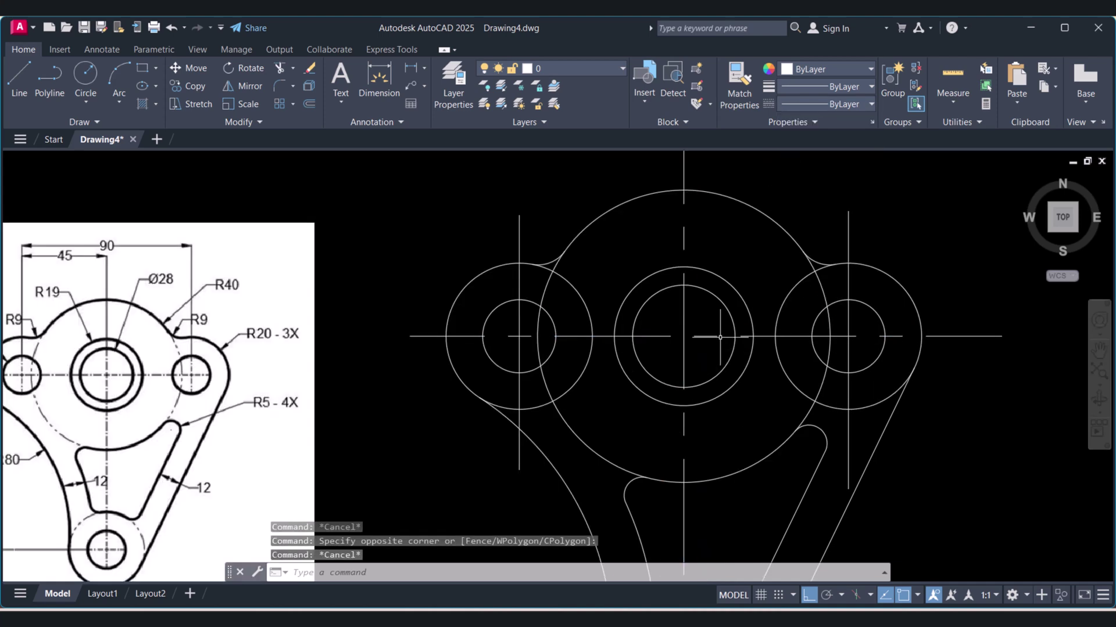
{"action": "scroll", "coordinate": [712, 340], "scroll_direction": "down", "scroll_amount": 2}
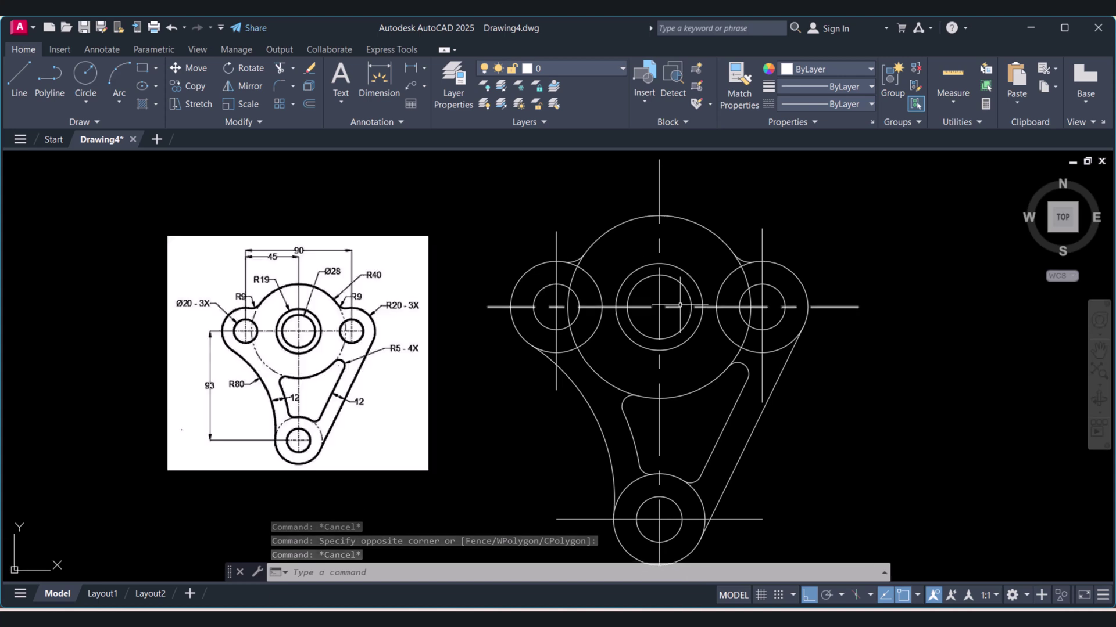
{"action": "left_click", "coordinate": [370, 577]}
{"action": "type", "text": "ltscale"}
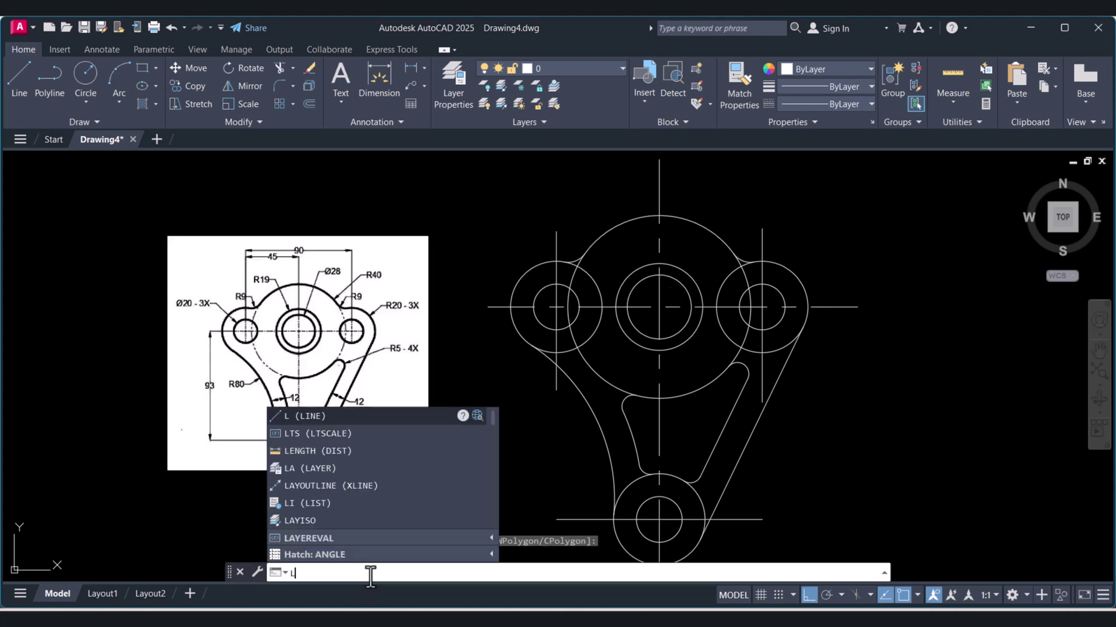
{"action": "key", "text": "Return"}
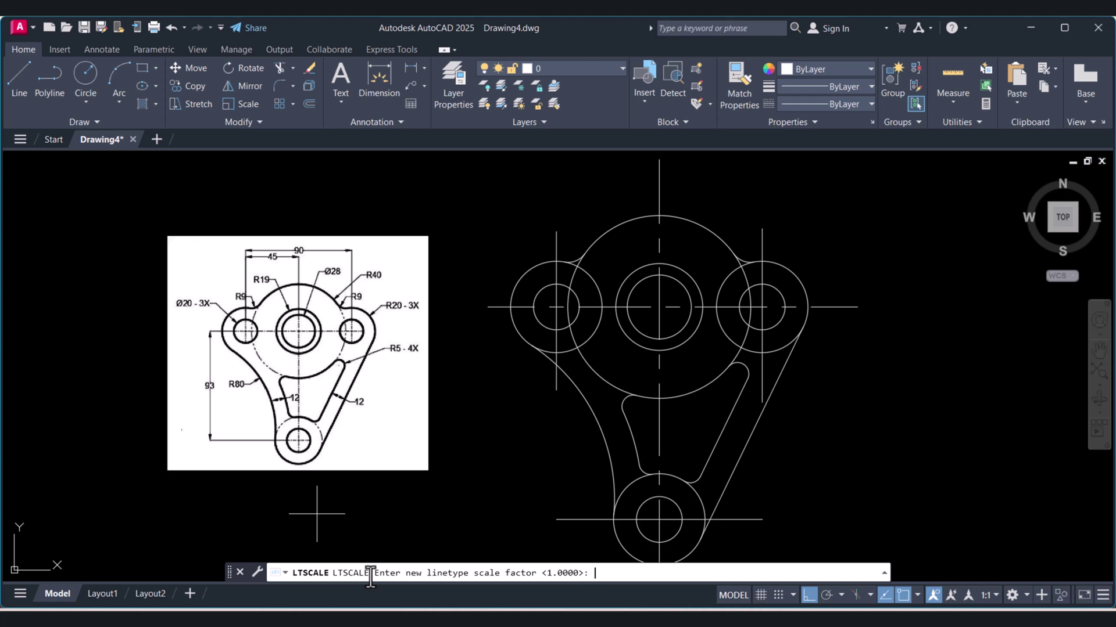
{"action": "type", "text": ".2"}
{"action": "key", "text": "Return"}
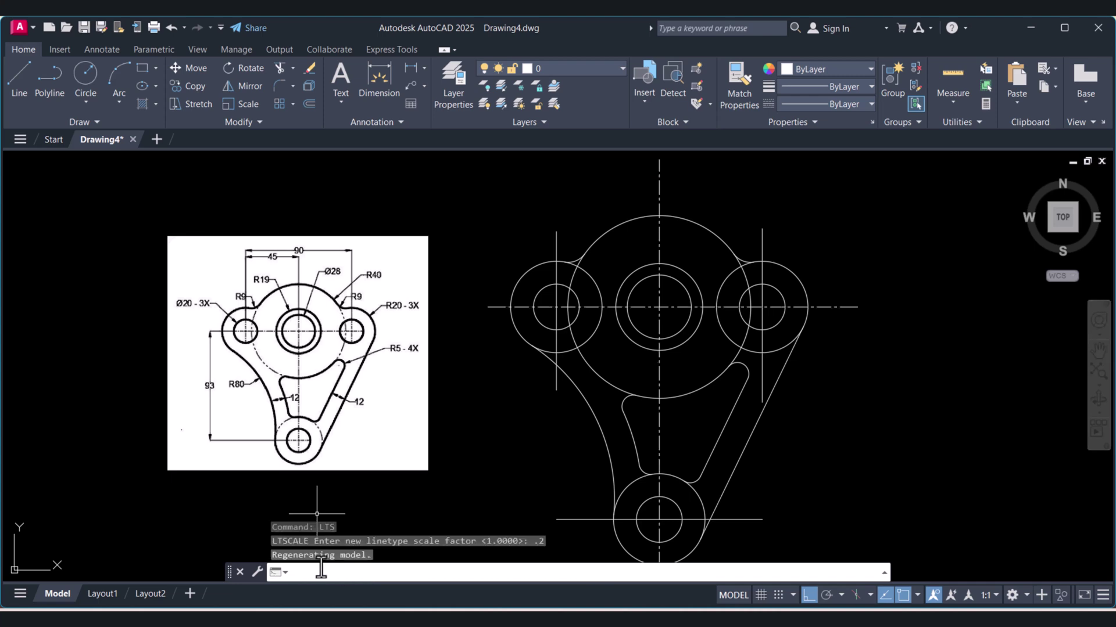
{"action": "scroll", "coordinate": [671, 314], "scroll_direction": "up", "scroll_amount": 2}
{"action": "scroll", "coordinate": [672, 312], "scroll_direction": "down", "scroll_amount": 2}
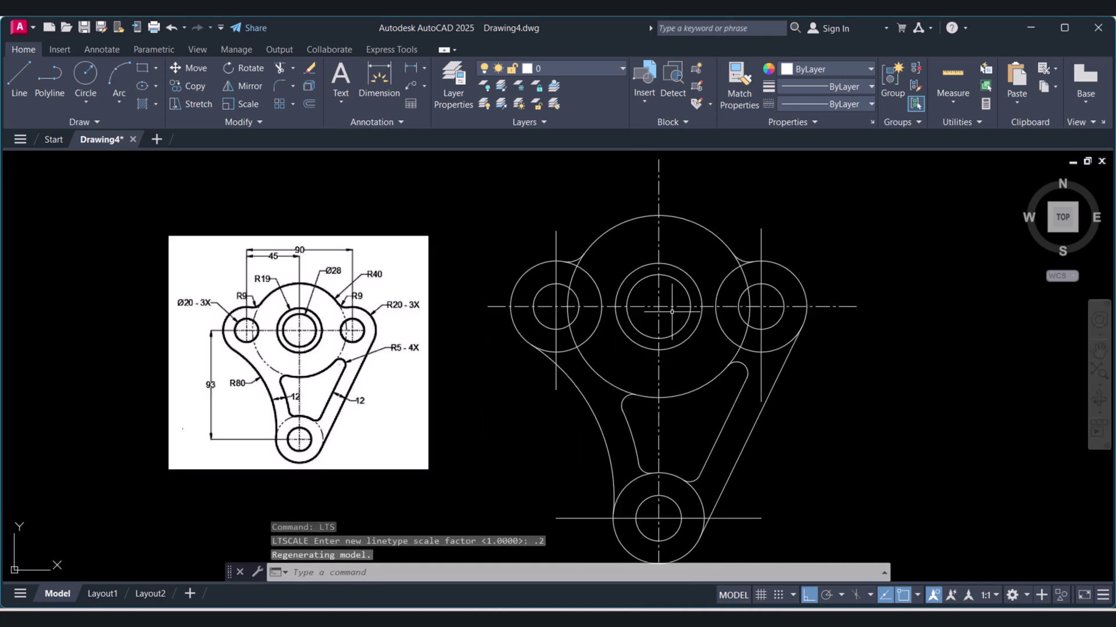
{"action": "scroll", "coordinate": [244, 323], "scroll_direction": "up", "scroll_amount": 8}
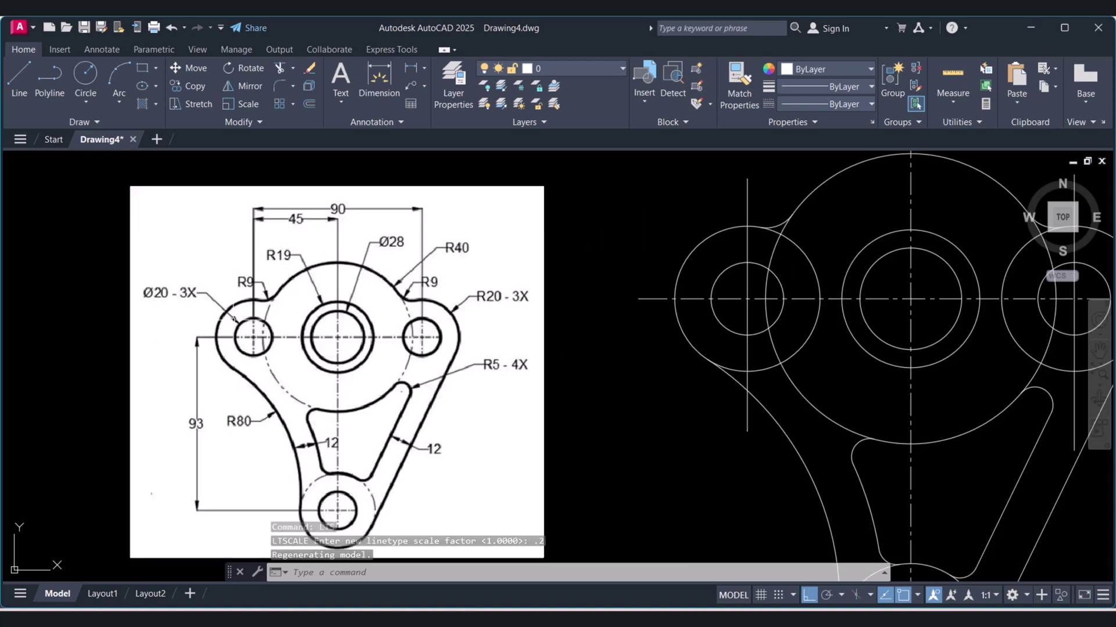
{"action": "scroll", "coordinate": [244, 322], "scroll_direction": "down", "scroll_amount": 8}
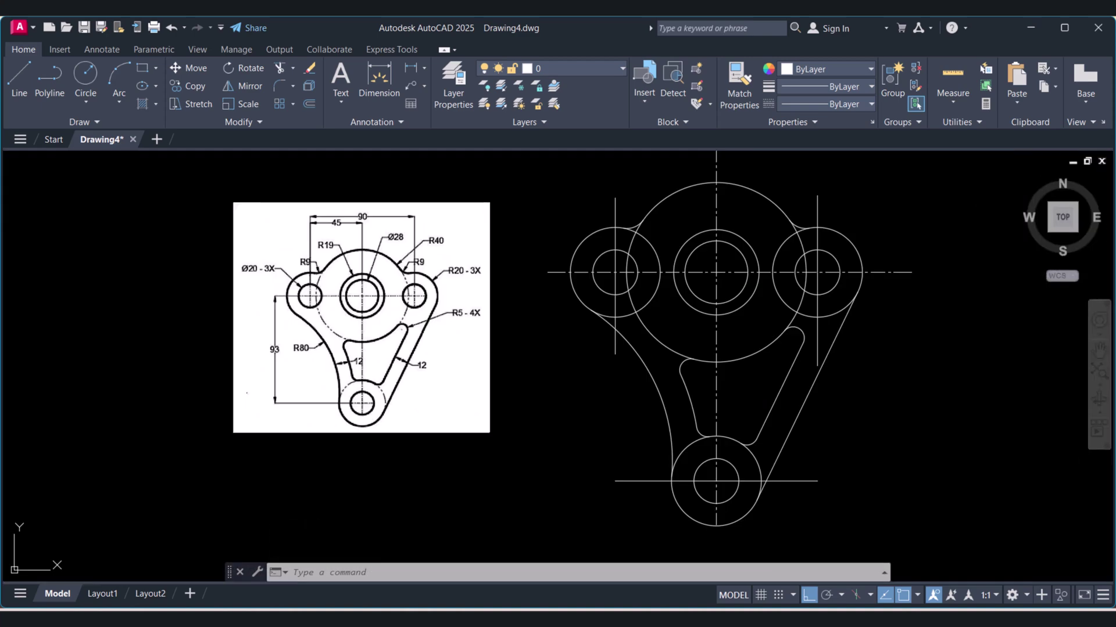
Break the large R40 circle with a tiny gap just below its junction with the left R9 fillet
{"action": "key", "text": "Escape"}
{"action": "scroll", "coordinate": [628, 235], "scroll_direction": "up", "scroll_amount": 6}
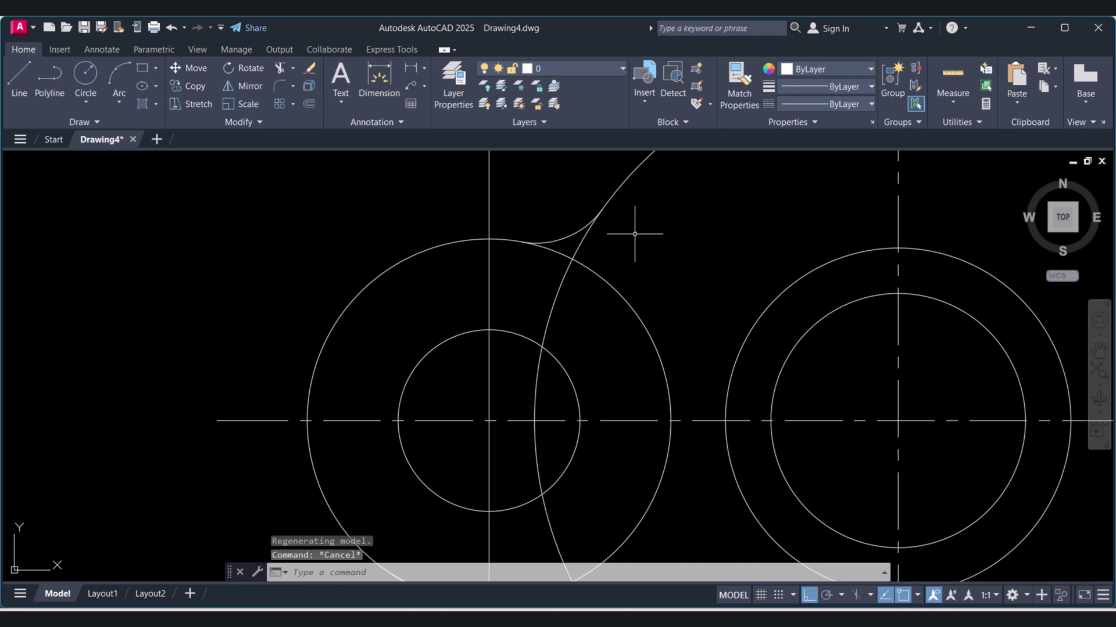
{"action": "key", "text": "Return"}
{"action": "scroll", "coordinate": [573, 222], "scroll_direction": "up", "scroll_amount": 6}
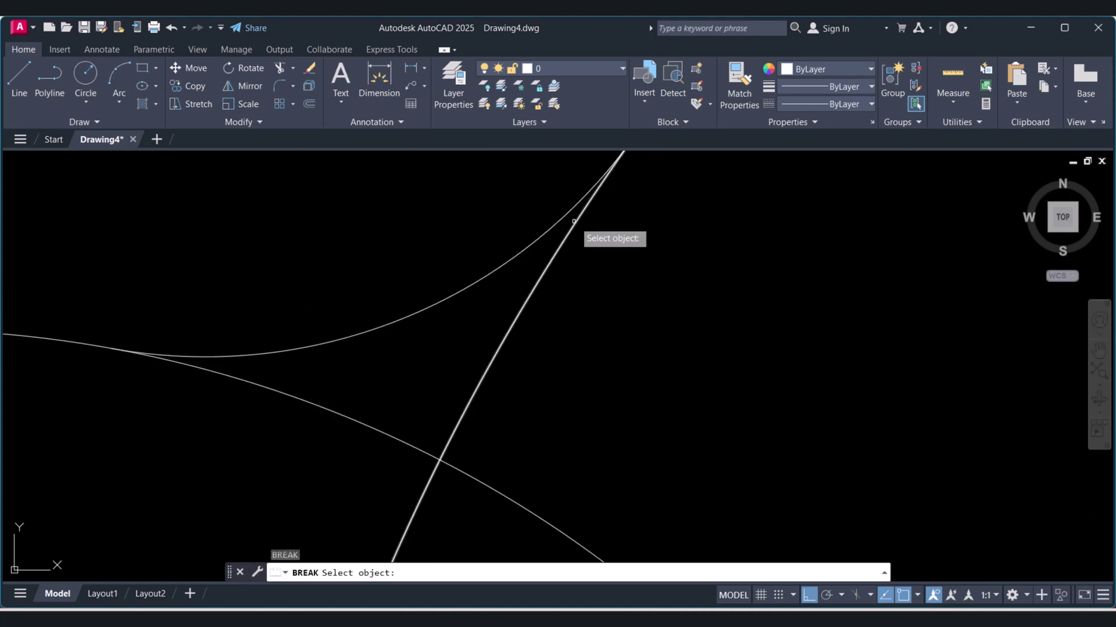
{"action": "left_click", "coordinate": [580, 217]}
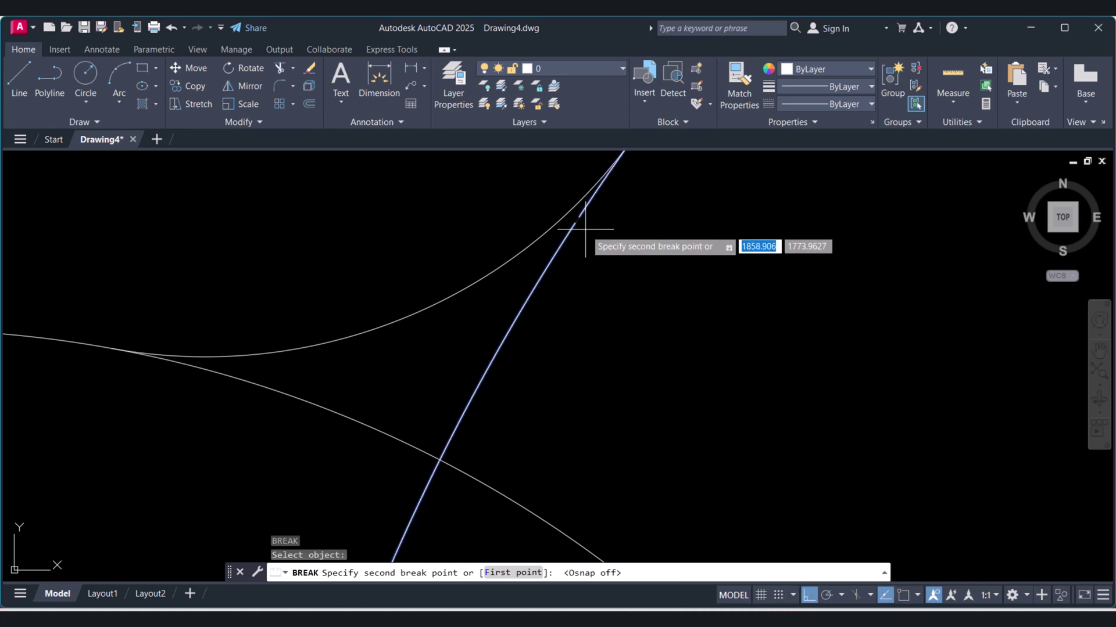
{"action": "left_click", "coordinate": [586, 249]}
{"action": "scroll", "coordinate": [581, 291], "scroll_direction": "down", "scroll_amount": 6}
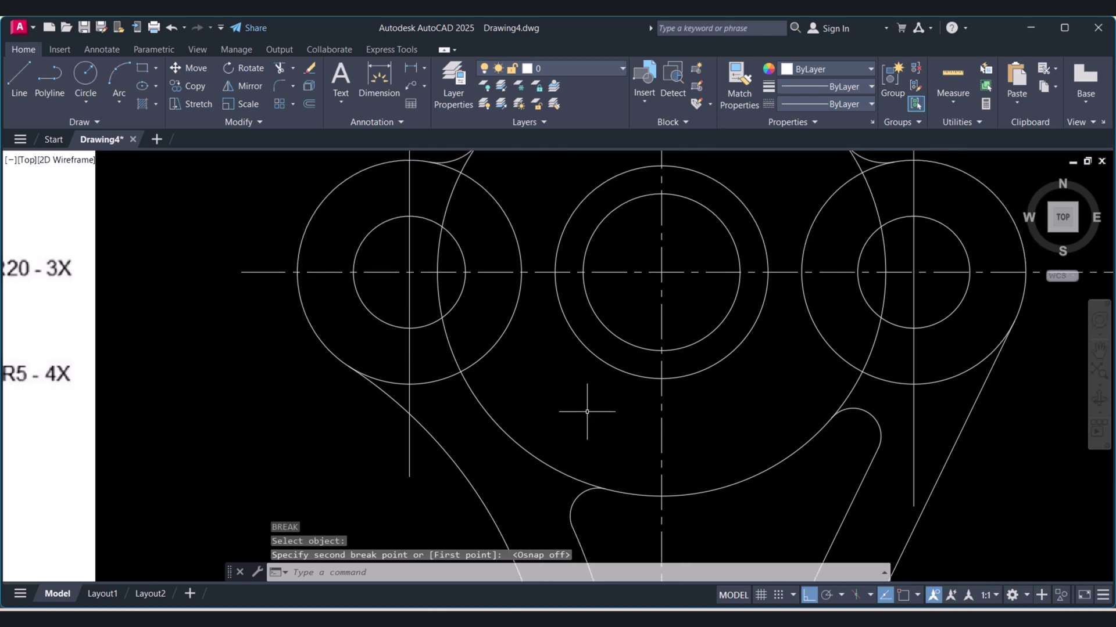
Break the large circle with small gaps beside the two upper corner fillets of the inner slot
{"action": "key", "text": "space"}
{"action": "scroll", "coordinate": [587, 465], "scroll_direction": "up", "scroll_amount": 2}
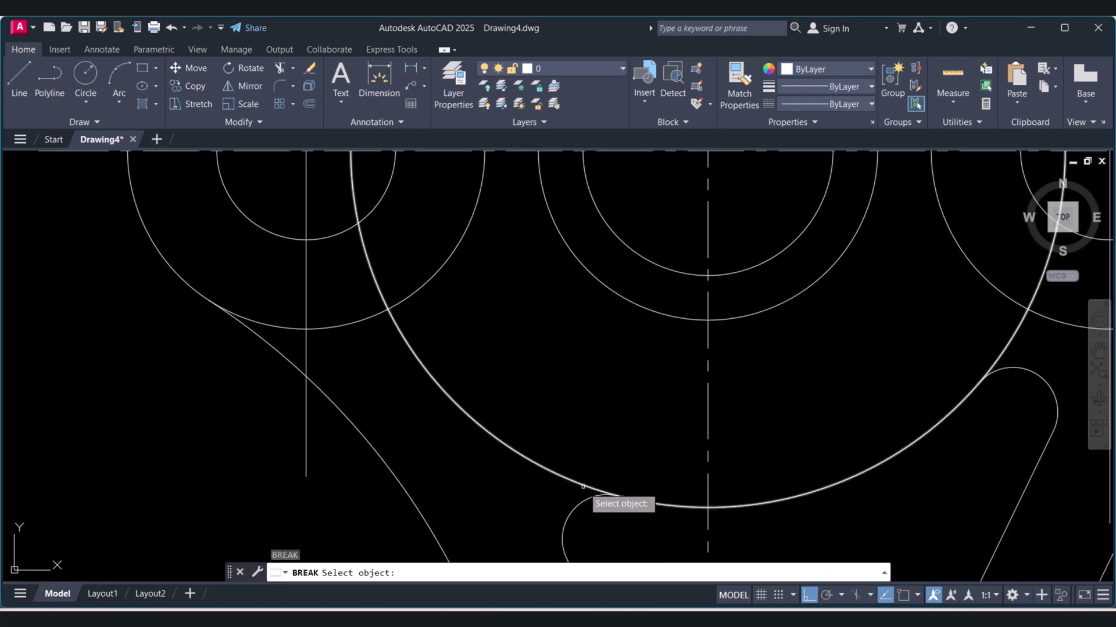
{"action": "left_click", "coordinate": [589, 488]}
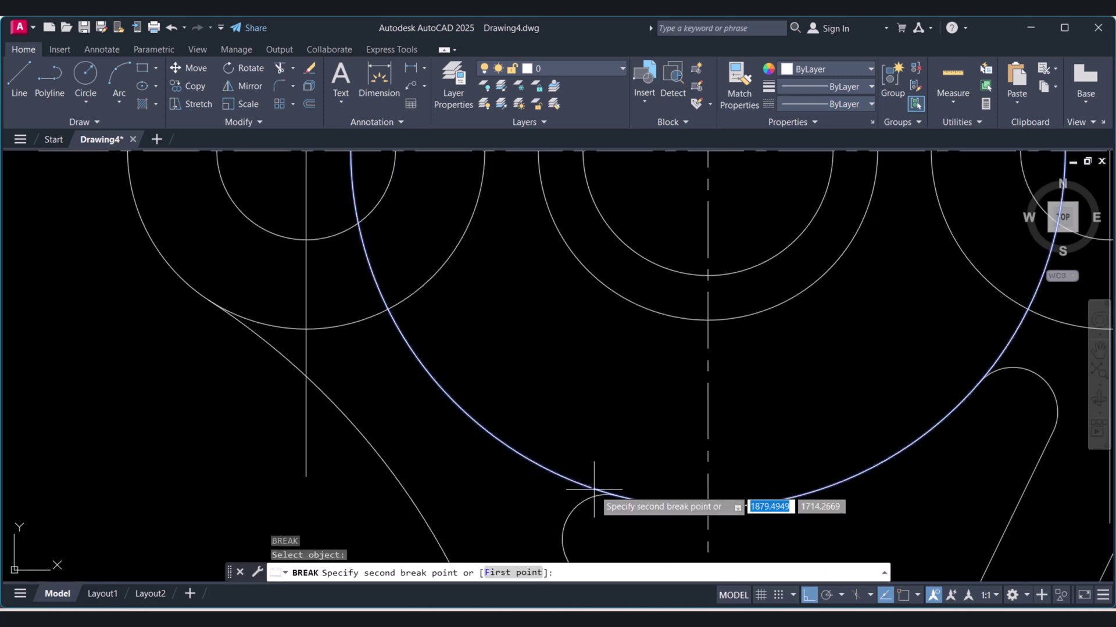
{"action": "left_click", "coordinate": [597, 491]}
{"action": "key", "text": "space"}
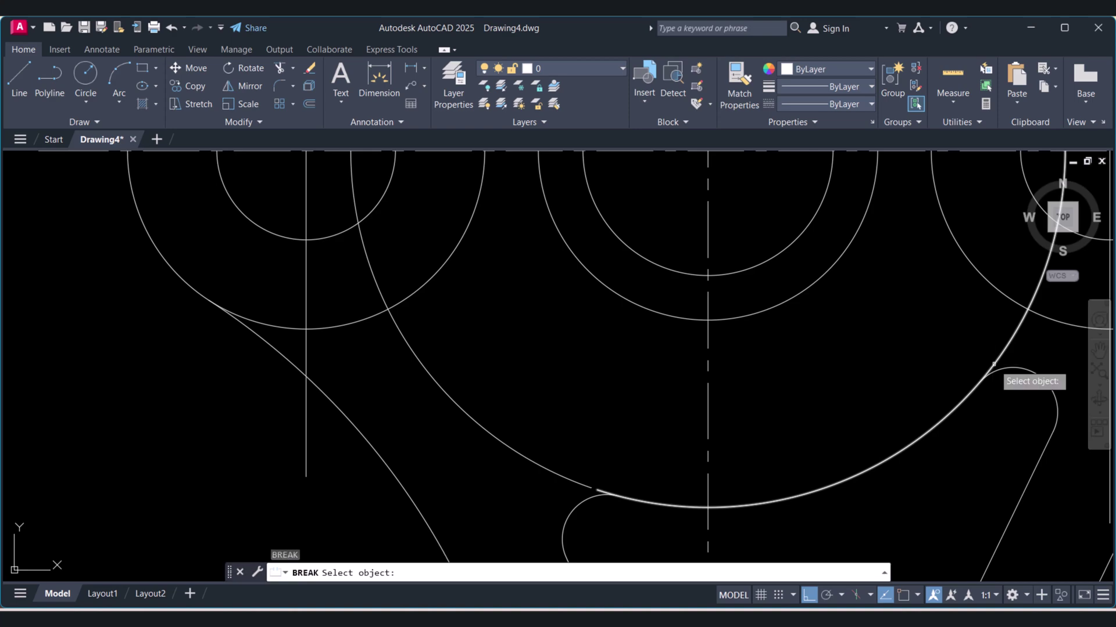
{"action": "left_click", "coordinate": [1001, 360]}
{"action": "left_click", "coordinate": [997, 356]}
Break the large circle with a small gap just below its junction with the right R9 fillet
{"action": "scroll", "coordinate": [812, 455], "scroll_direction": "down", "scroll_amount": 3}
{"action": "scroll", "coordinate": [811, 378], "scroll_direction": "up", "scroll_amount": 6}
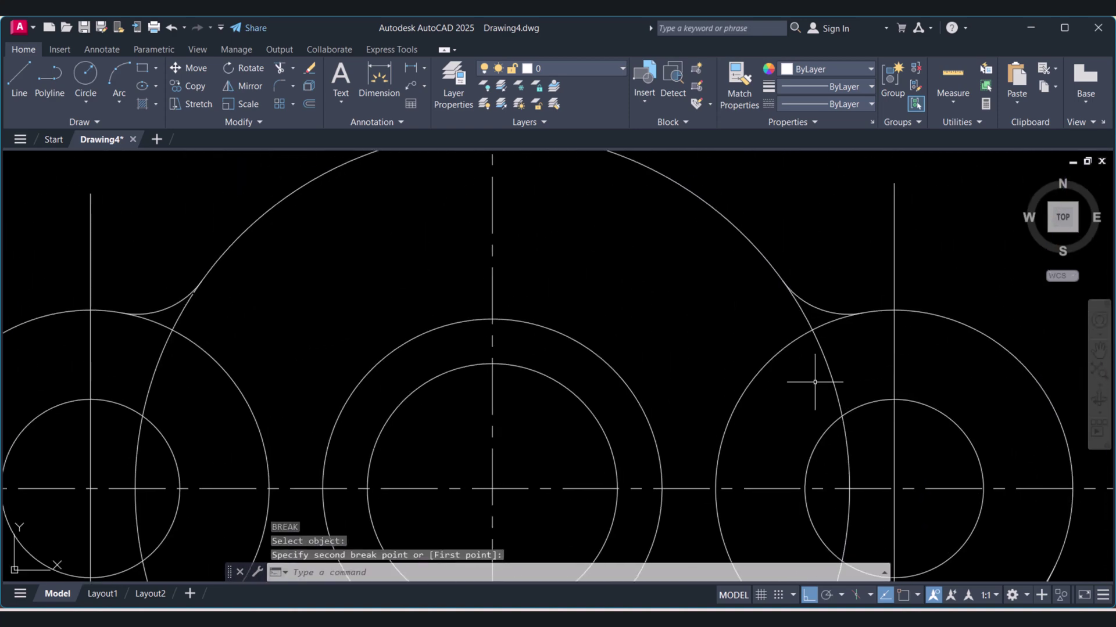
{"action": "key", "text": "space"}
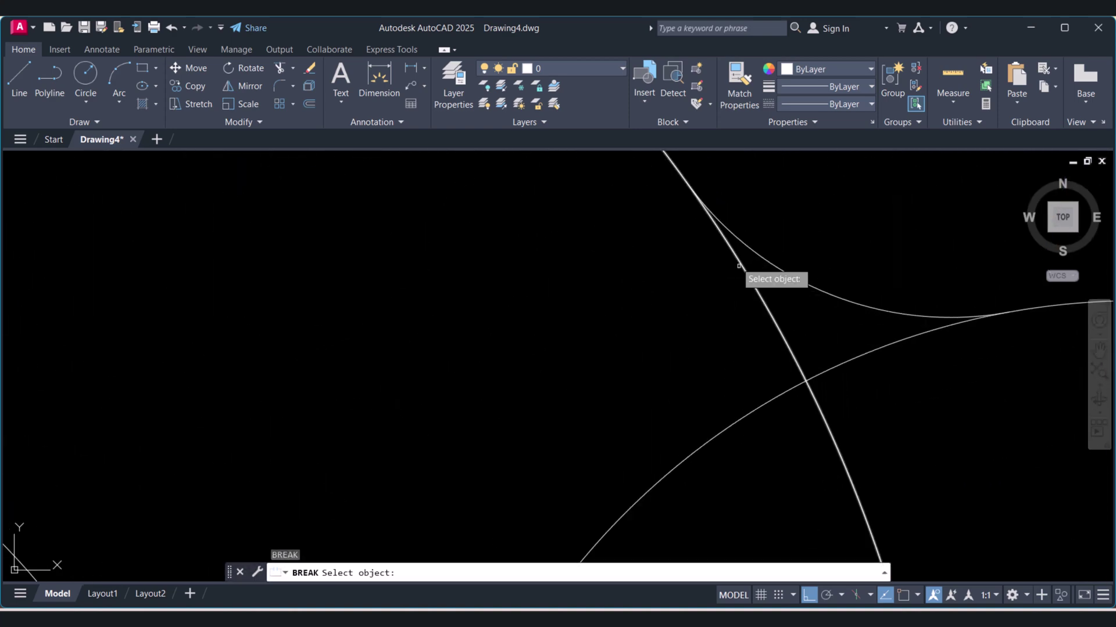
{"action": "left_click", "coordinate": [714, 229]}
{"action": "left_click", "coordinate": [716, 238]}
{"action": "scroll", "coordinate": [716, 237], "scroll_direction": "down", "scroll_amount": 6}
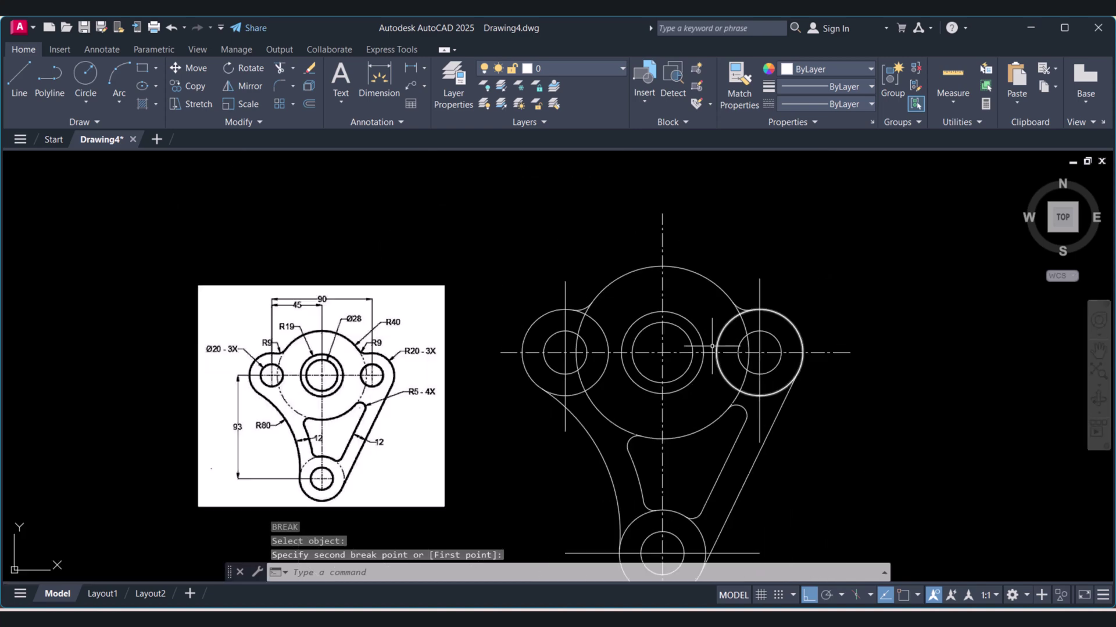
Assign the PHANTOM linetype to the left and right side arcs split from the large circle
{"action": "key", "text": "Escape"}
{"action": "scroll", "coordinate": [583, 275], "scroll_direction": "up", "scroll_amount": 3}
{"action": "left_click", "coordinate": [583, 275]}
{"action": "left_click", "coordinate": [560, 262]}
{"action": "scroll", "coordinate": [802, 258], "scroll_direction": "down", "scroll_amount": 2}
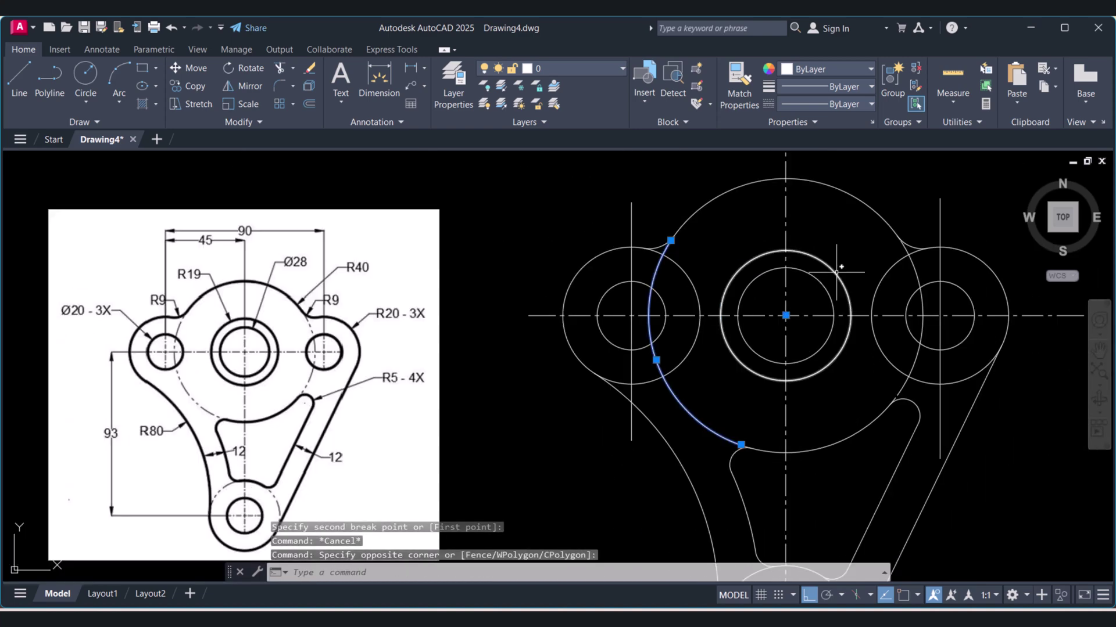
{"action": "left_click", "coordinate": [914, 272]}
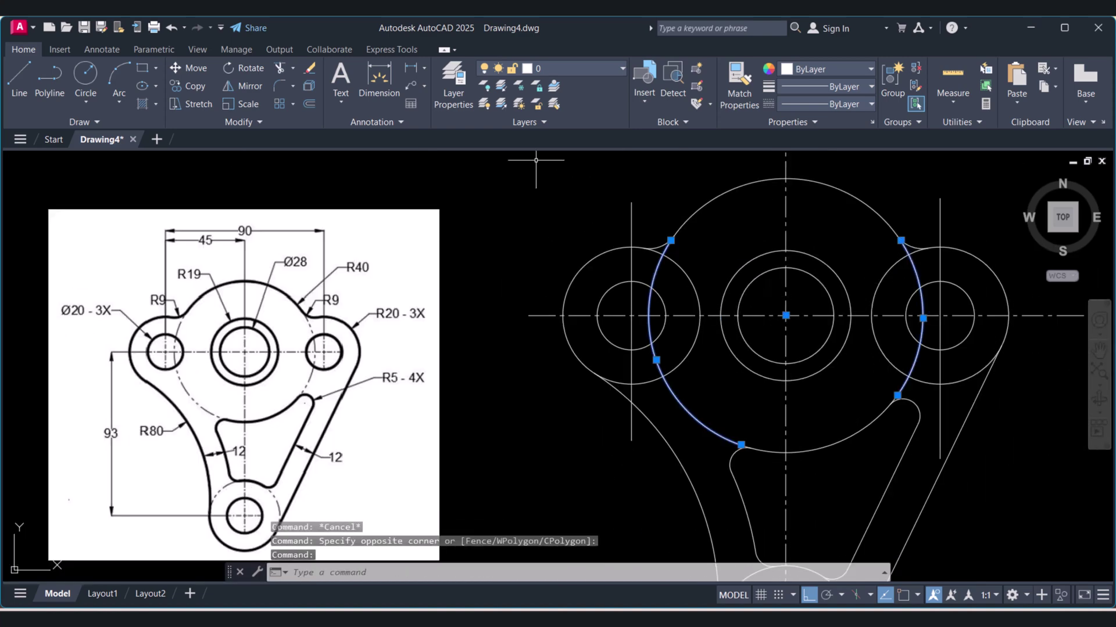
{"action": "left_click", "coordinate": [839, 86]}
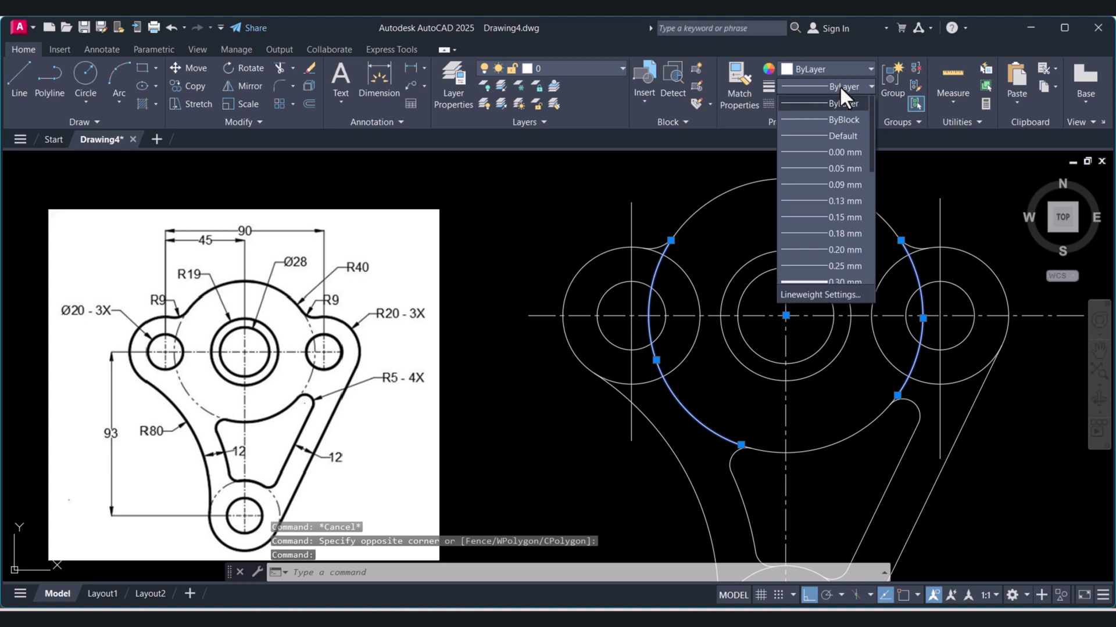
{"action": "left_click", "coordinate": [839, 85]}
{"action": "left_click", "coordinate": [835, 104]}
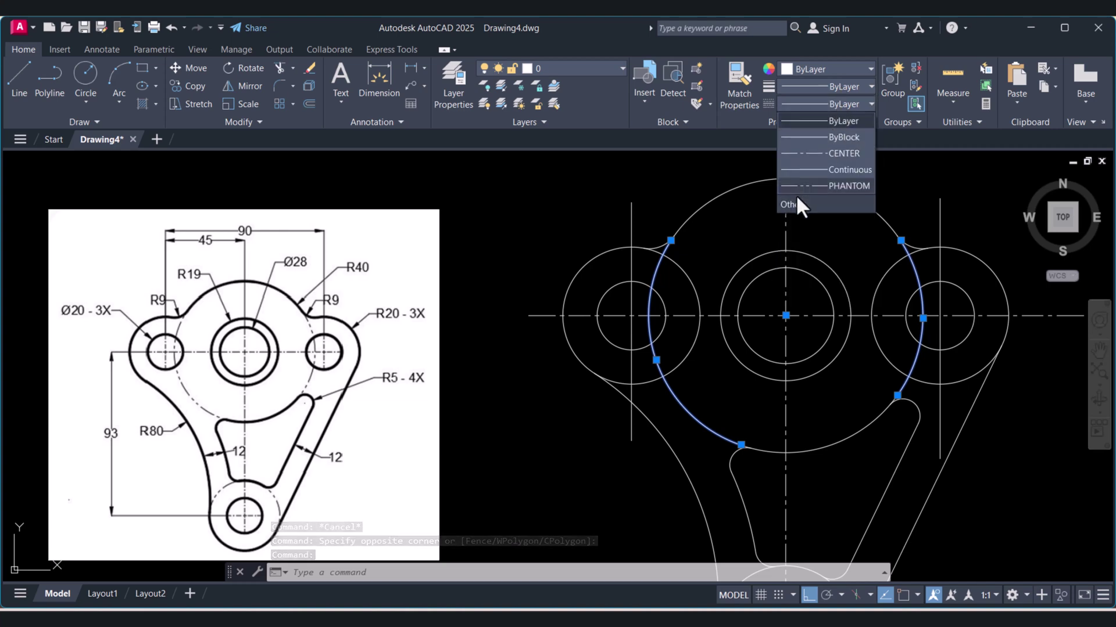
{"action": "left_click", "coordinate": [813, 185]}
{"action": "key", "text": "Escape"}
{"action": "scroll", "coordinate": [783, 358], "scroll_direction": "down", "scroll_amount": 3}
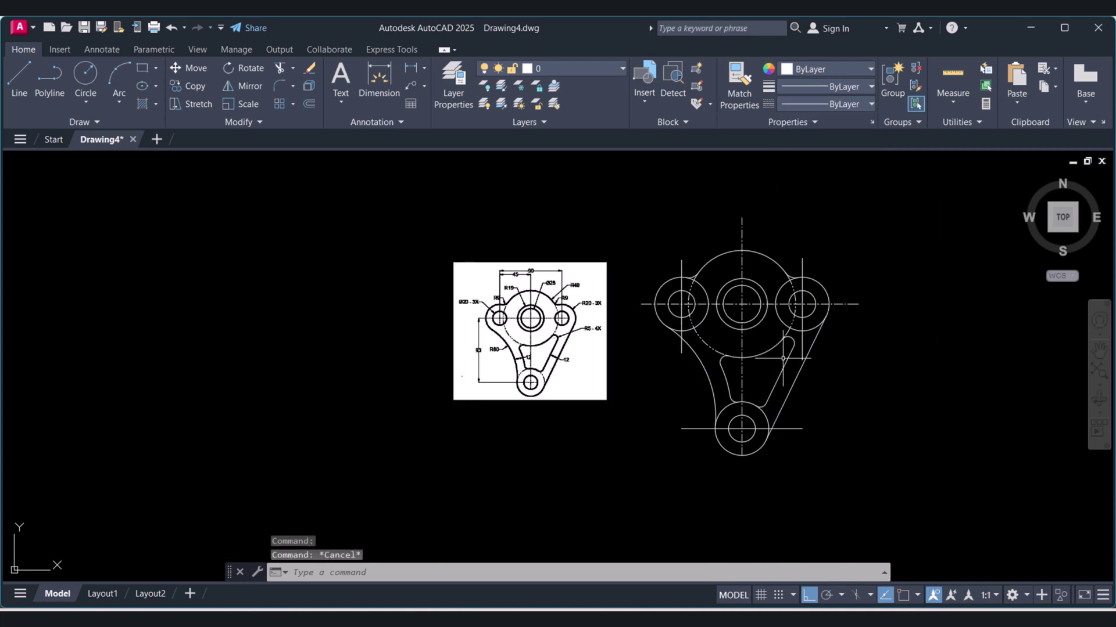
Match the vertical centre line's properties onto both side lobes' vertical lines and the bottom lobe's horizontal line
{"action": "scroll", "coordinate": [747, 407], "scroll_direction": "up", "scroll_amount": 5}
{"action": "key", "text": "Escape"}
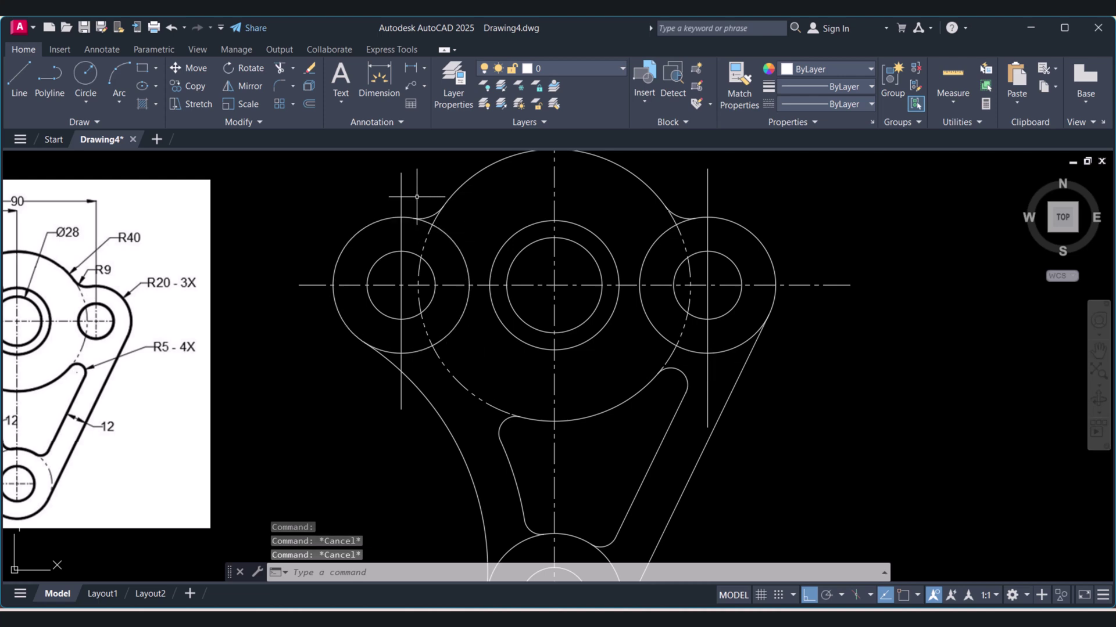
{"action": "left_click", "coordinate": [741, 75]}
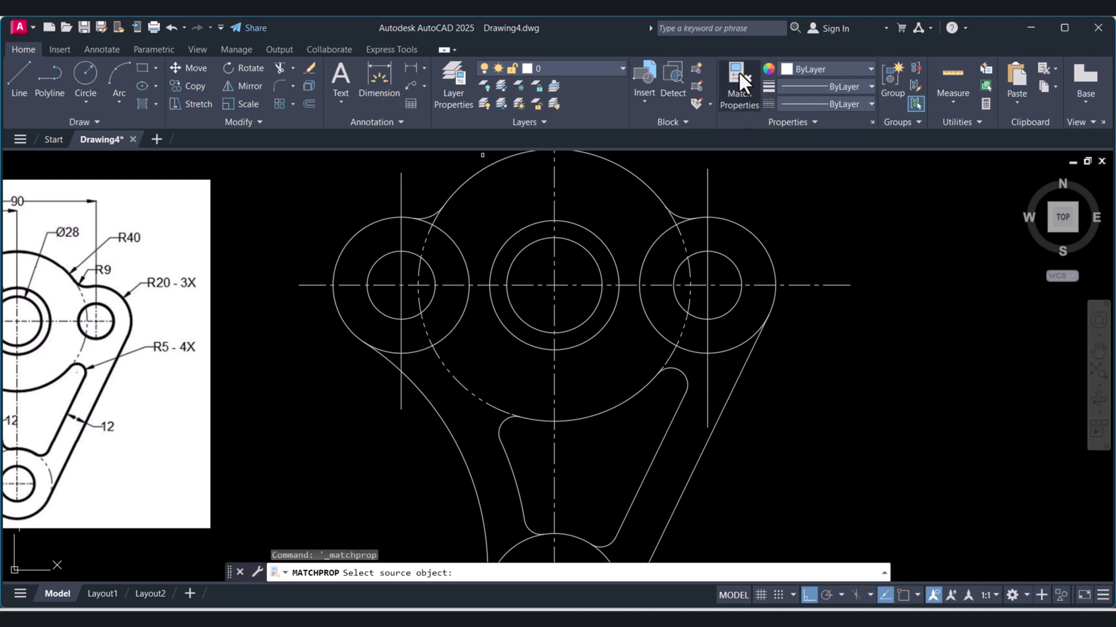
{"action": "left_click", "coordinate": [554, 252]}
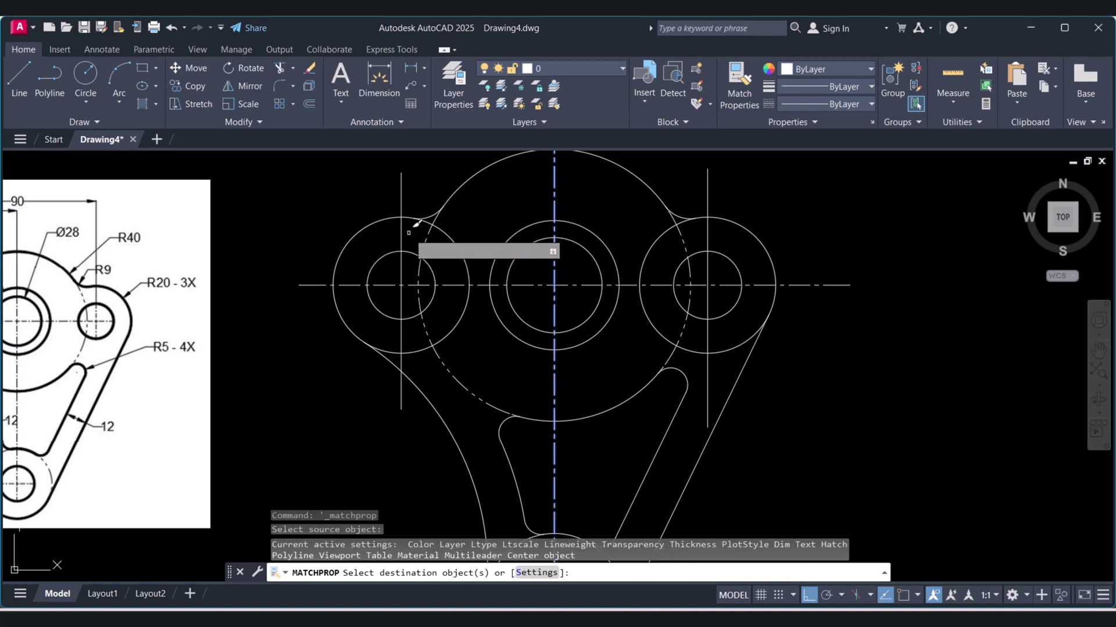
{"action": "left_click", "coordinate": [707, 228]}
{"action": "scroll", "coordinate": [709, 230], "scroll_direction": "down", "scroll_amount": 4}
{"action": "scroll", "coordinate": [669, 355], "scroll_direction": "up", "scroll_amount": 4}
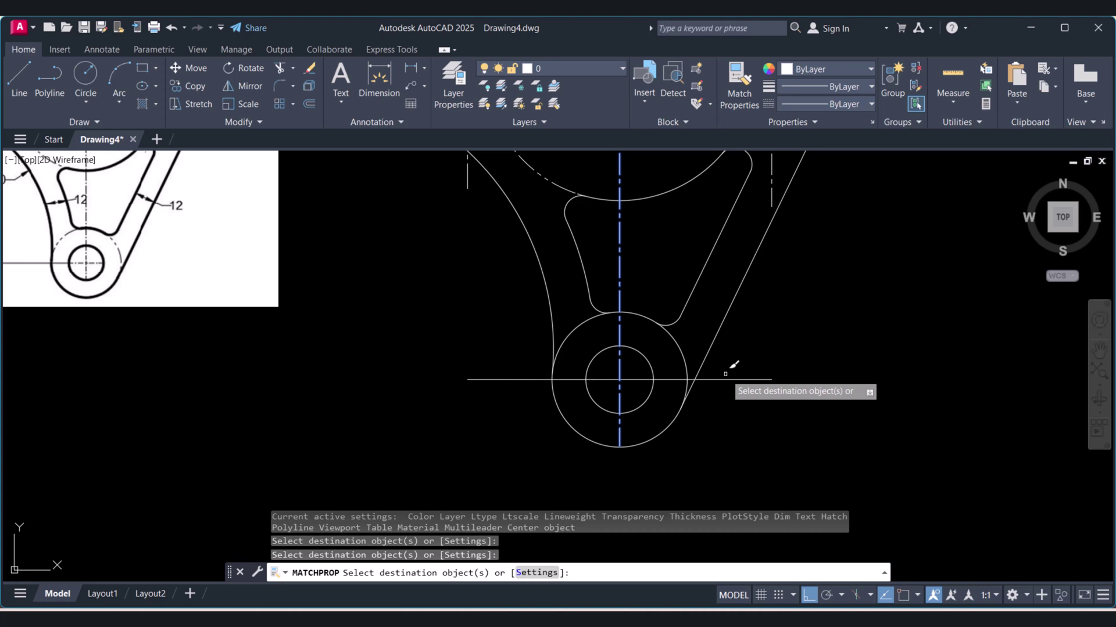
{"action": "left_click", "coordinate": [726, 378]}
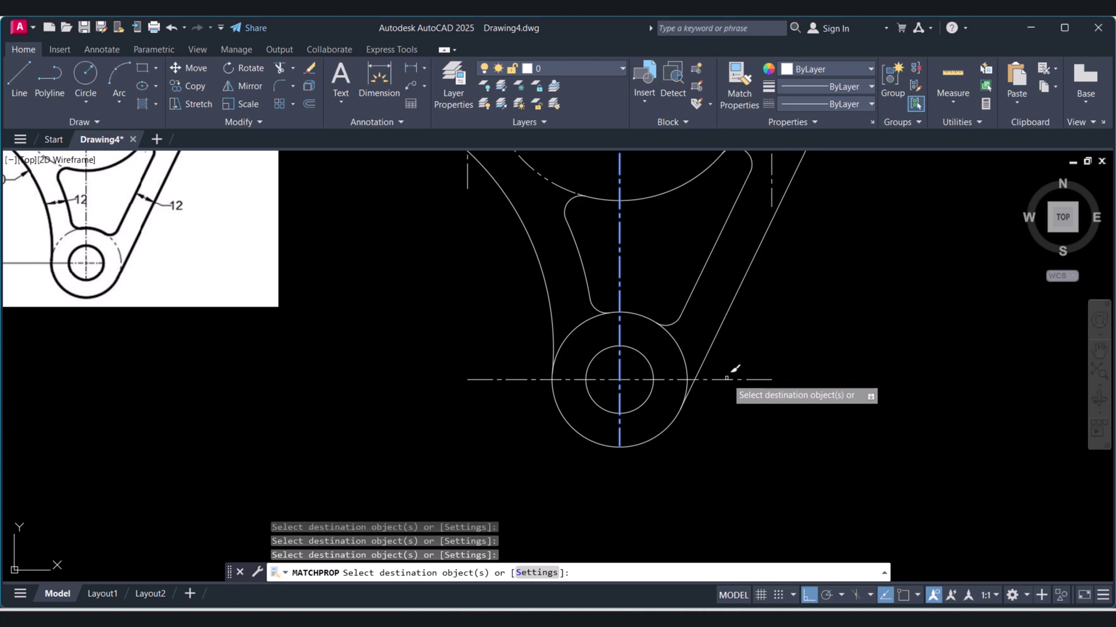
{"action": "key", "text": "Escape"}
Stretch the lower end of the main vertical centre line down past the bottom lobe's outer circle
{"action": "scroll", "coordinate": [709, 384], "scroll_direction": "down", "scroll_amount": 4}
{"action": "scroll", "coordinate": [681, 413], "scroll_direction": "up", "scroll_amount": 4}
{"action": "left_click", "coordinate": [666, 411]}
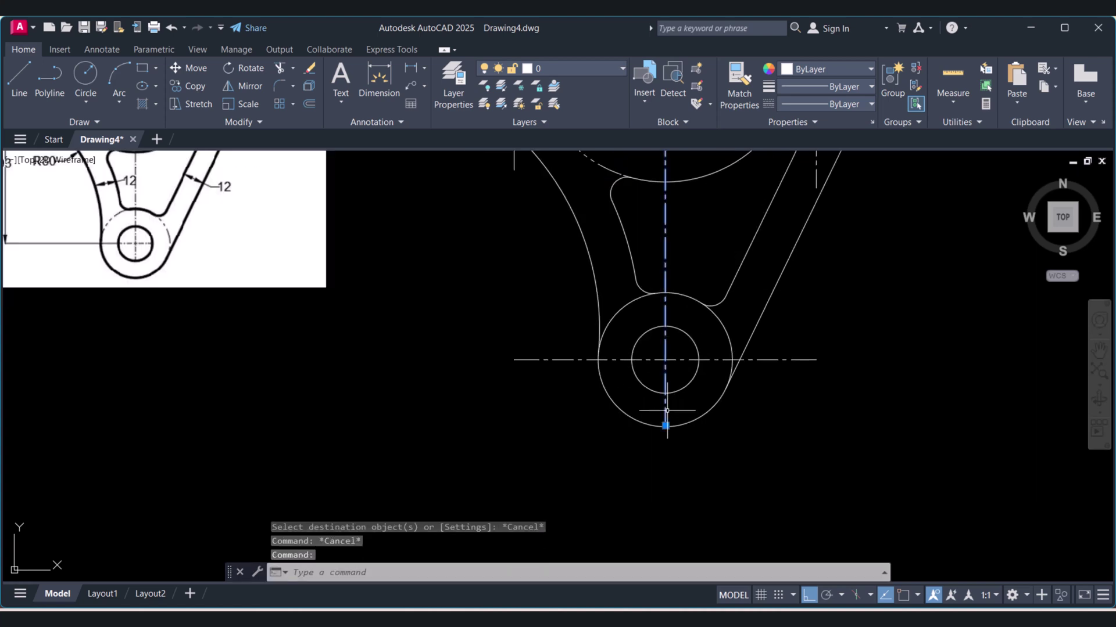
{"action": "left_click", "coordinate": [665, 426]}
{"action": "key", "text": "Escape"}
{"action": "scroll", "coordinate": [639, 453], "scroll_direction": "down", "scroll_amount": 4}
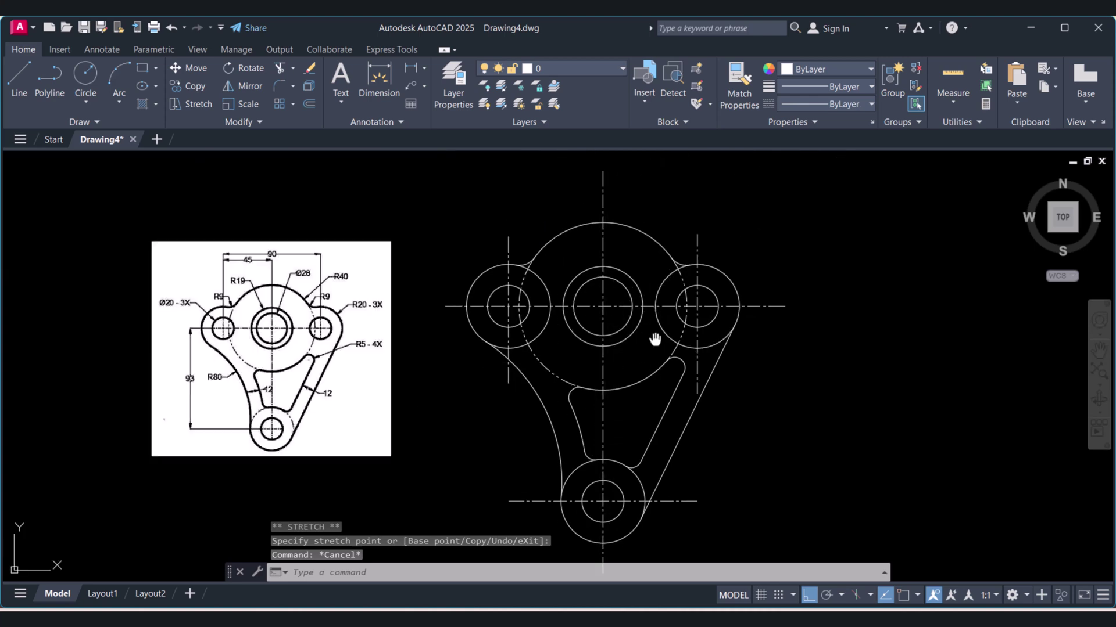
{"action": "middle_click_drag", "start_coordinate": [654, 340], "coordinate": [637, 345]}
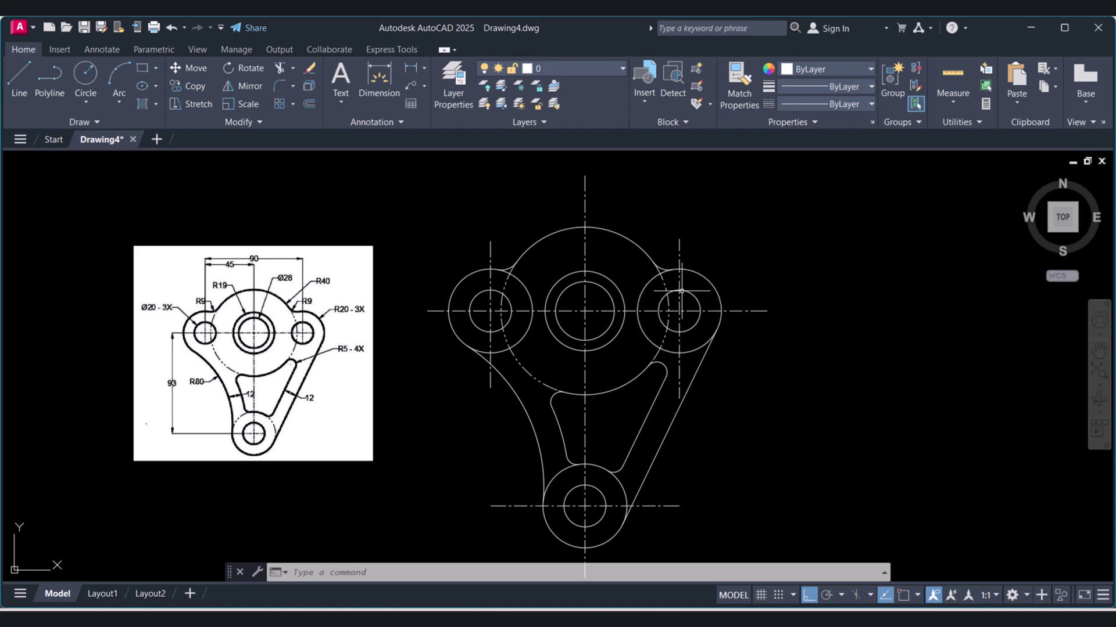
Trim the right lobe's outer circle inside the part, at its R9 fillet and at the tangent side line
{"action": "scroll", "coordinate": [680, 291], "scroll_direction": "up", "scroll_amount": 5}
{"action": "type", "text": "tr"}
{"action": "key", "text": "Return"}
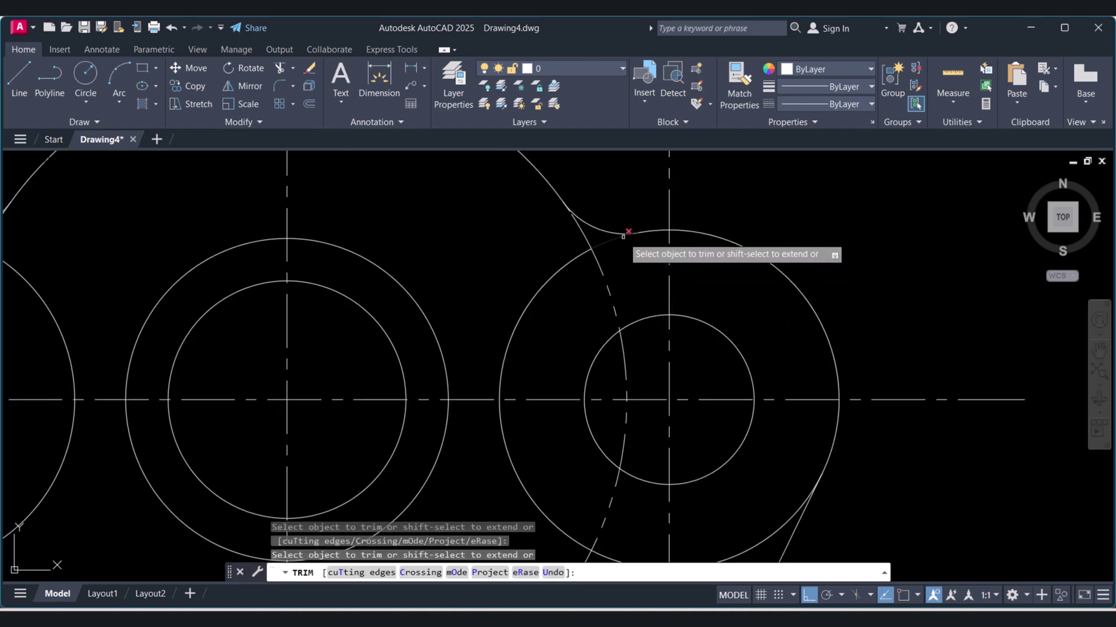
{"action": "scroll", "coordinate": [614, 242], "scroll_direction": "down", "scroll_amount": 2}
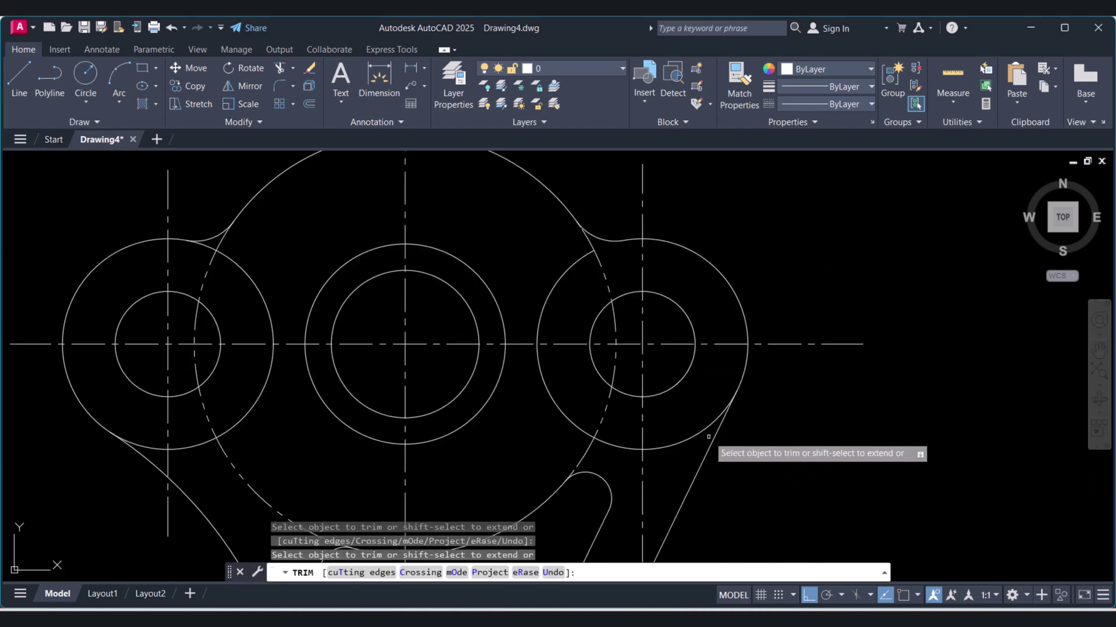
{"action": "scroll", "coordinate": [731, 402], "scroll_direction": "up", "scroll_amount": 4}
{"action": "scroll", "coordinate": [745, 368], "scroll_direction": "down", "scroll_amount": 4}
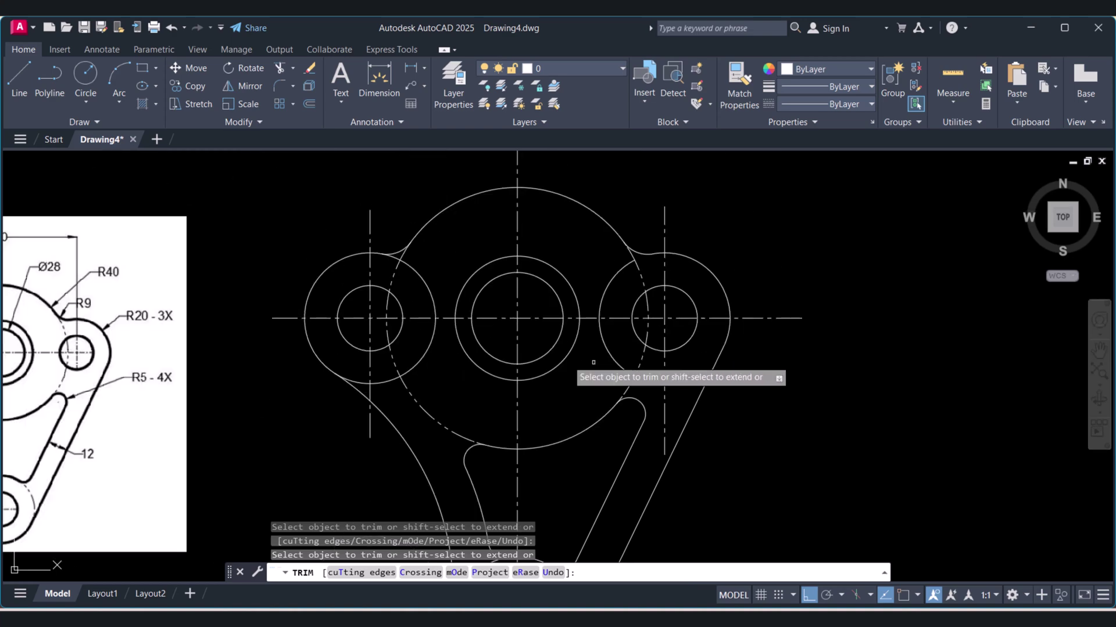
Trim the left lobe's outer circle inside the part, at the R80 arc and at the left R9 fillet
{"action": "scroll", "coordinate": [305, 372], "scroll_direction": "up", "scroll_amount": 5}
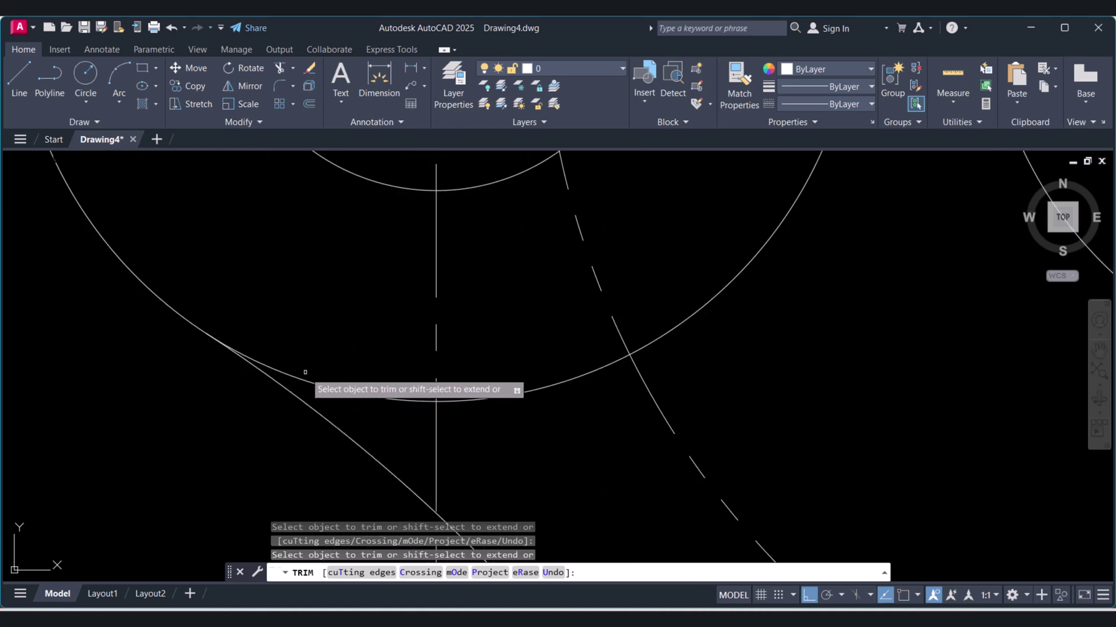
{"action": "left_click", "coordinate": [264, 356]}
{"action": "scroll", "coordinate": [279, 366], "scroll_direction": "down", "scroll_amount": 5}
{"action": "scroll", "coordinate": [330, 219], "scroll_direction": "up", "scroll_amount": 6}
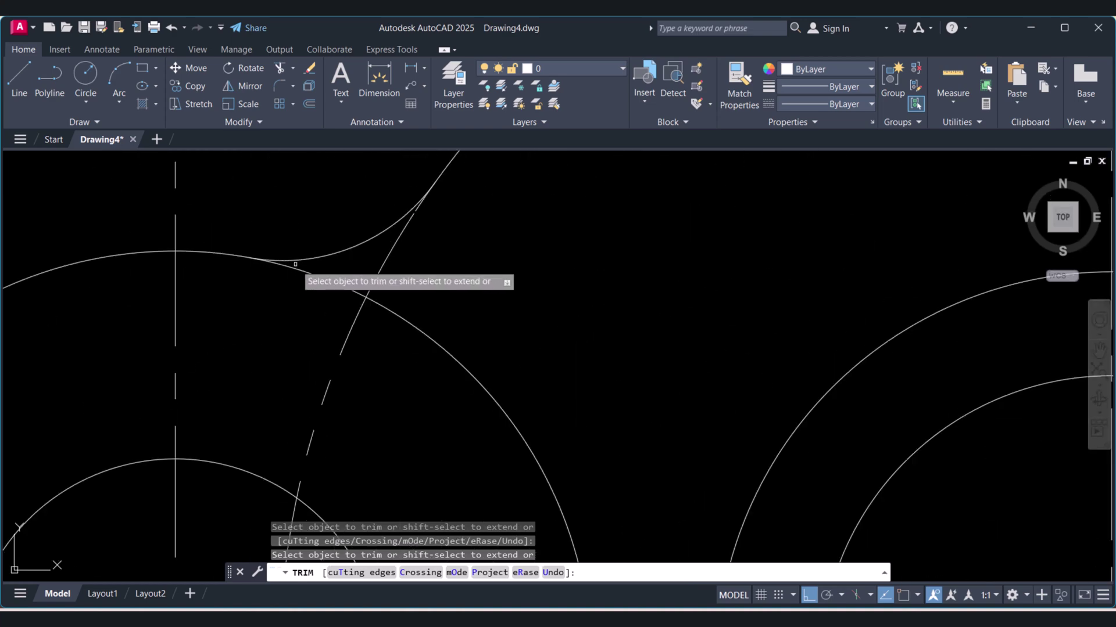
{"action": "scroll", "coordinate": [379, 282], "scroll_direction": "down", "scroll_amount": 2}
{"action": "key", "text": "Escape"}
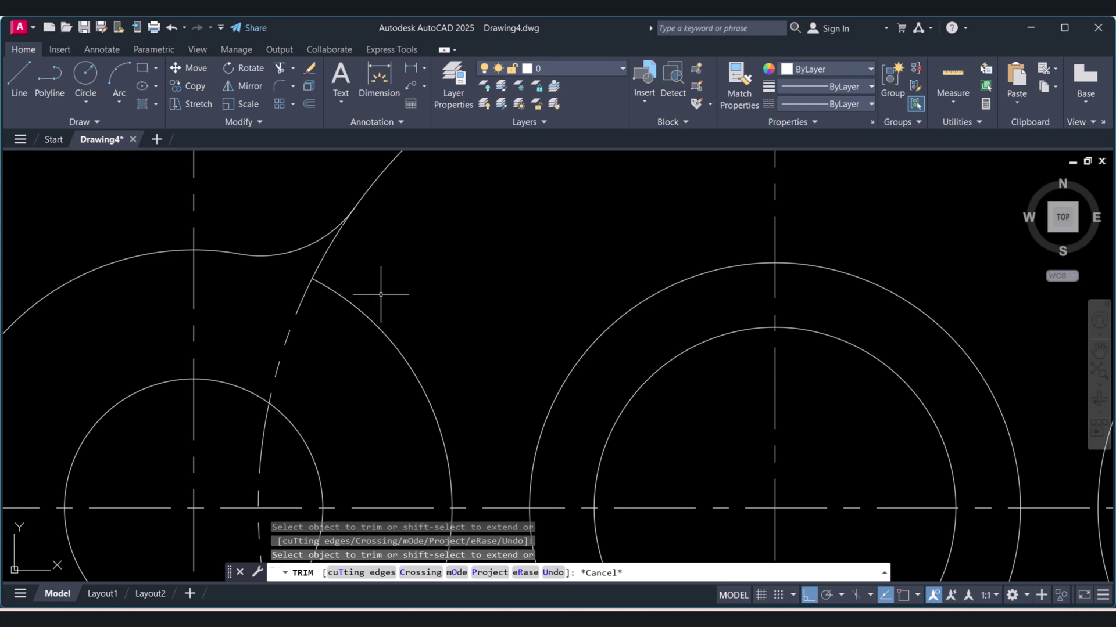
Erase the leftover inner arcs of the left and right lobes' outer circles
{"action": "type", "text": "e"}
{"action": "key", "text": "Return"}
{"action": "left_click", "coordinate": [366, 337]}
{"action": "left_click", "coordinate": [400, 362]}
{"action": "scroll", "coordinate": [384, 352], "scroll_direction": "down", "scroll_amount": 5}
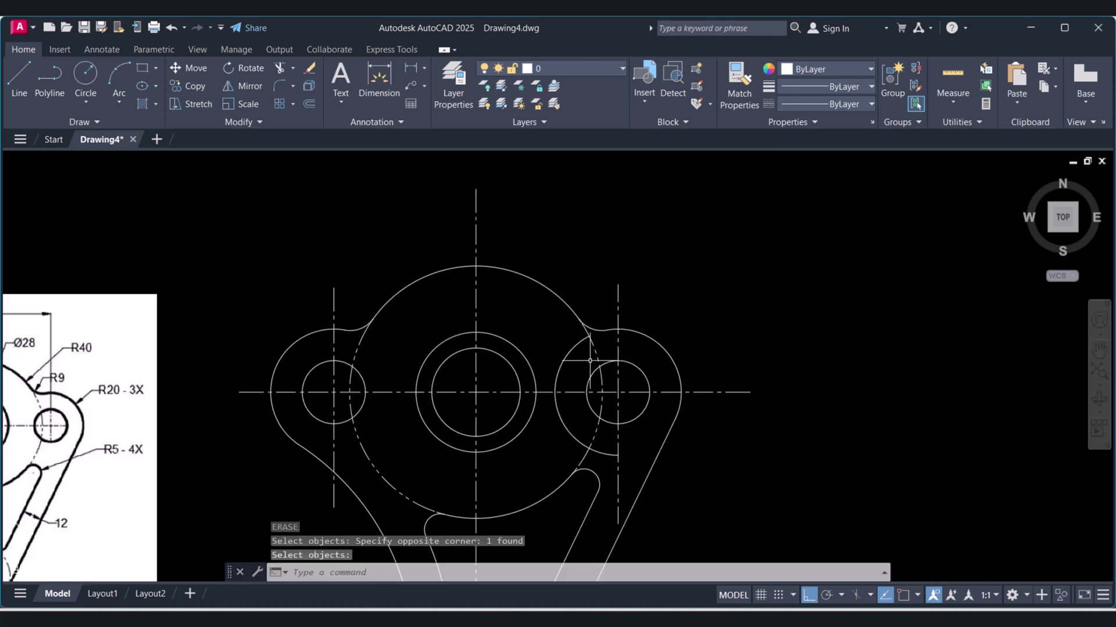
{"action": "key", "text": "Return"}
{"action": "left_click", "coordinate": [582, 357]}
{"action": "key", "text": "Return"}
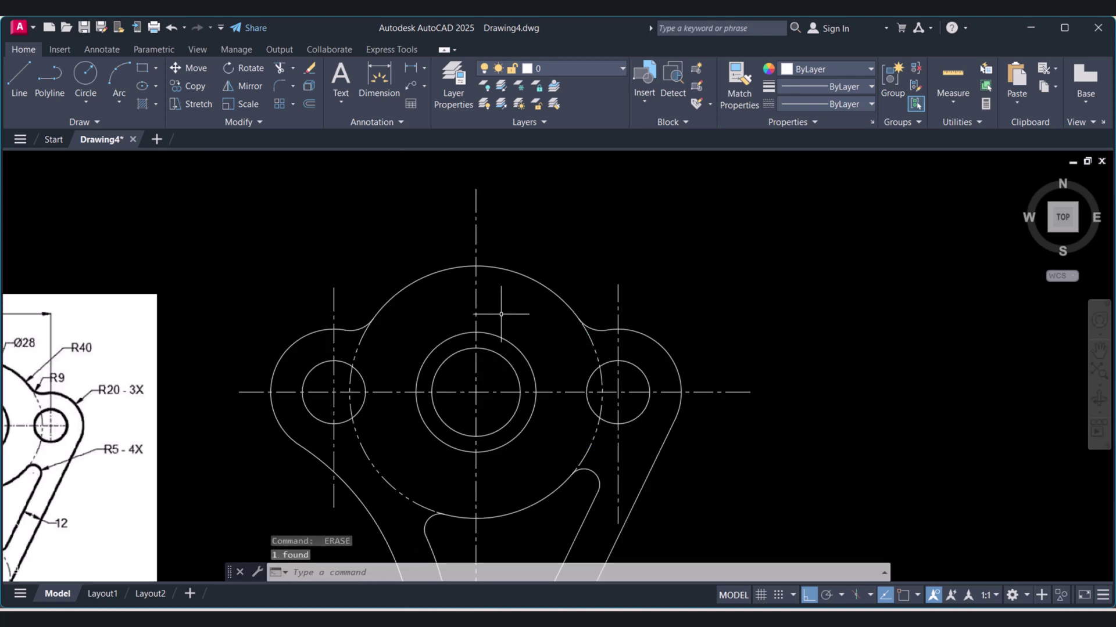
{"action": "scroll", "coordinate": [501, 314], "scroll_direction": "down", "scroll_amount": 5}
{"action": "scroll", "coordinate": [523, 349], "scroll_direction": "up", "scroll_amount": 3}
{"action": "middle_click_drag", "start_coordinate": [529, 377], "coordinate": [568, 386]}
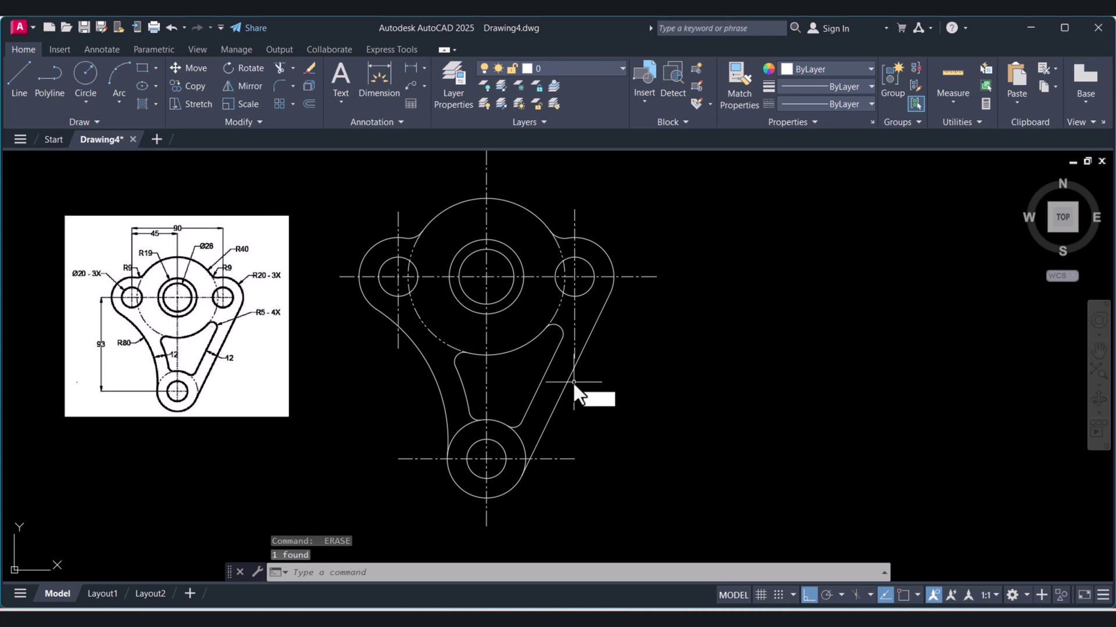
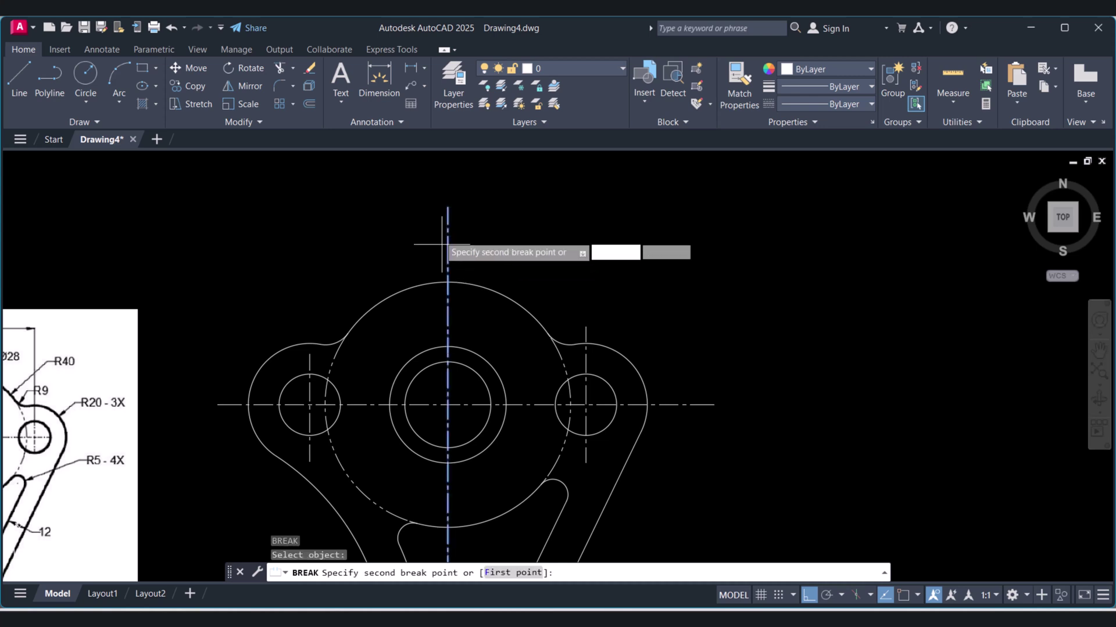
{"action": "key", "text": "Escape"}
{"action": "scroll", "coordinate": [494, 261], "scroll_direction": "down", "scroll_amount": 5}
{"action": "scroll", "coordinate": [551, 333], "scroll_direction": "up", "scroll_amount": 3}
{"action": "scroll", "coordinate": [551, 333], "scroll_direction": "down", "scroll_amount": 1}
{"action": "mouse_move", "coordinate": [551, 333]}
{"action": "middle_mouse_down"}
{"action": "mouse_move", "coordinate": [598, 455]}
{"action": "mouse_move", "coordinate": [797, 443]}
{"action": "middle_mouse_up"}
{"action": "scroll", "coordinate": [797, 442], "scroll_direction": "up", "scroll_amount": 1}
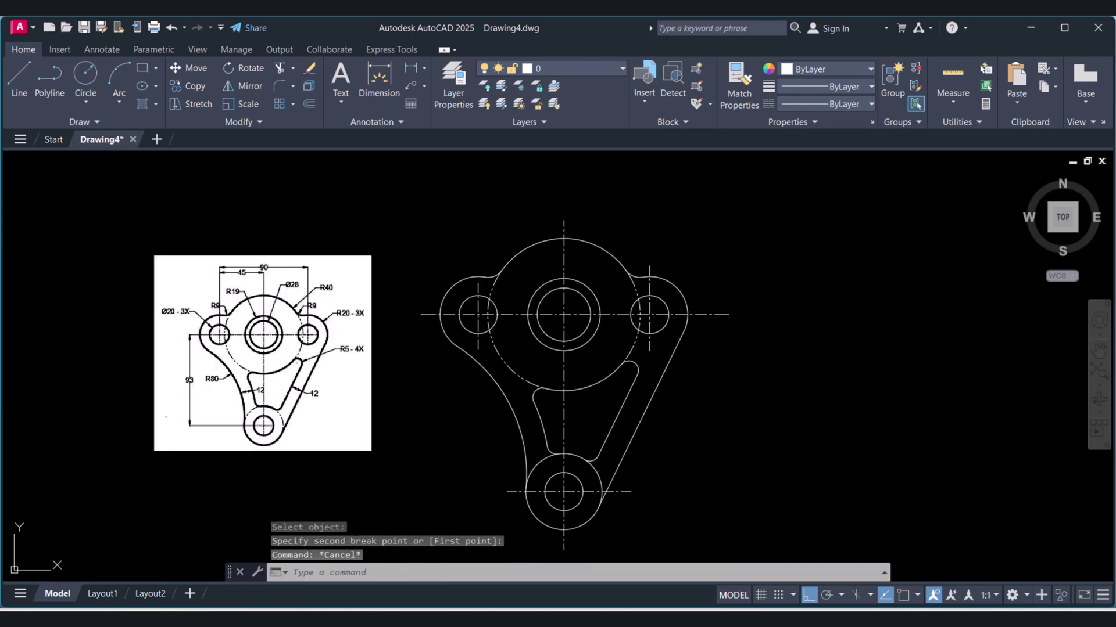
Modify the ISO-25 dimension style so that its dimension lines are yellow
{"action": "type", "text": "D"}
{"action": "key", "text": "Return"}
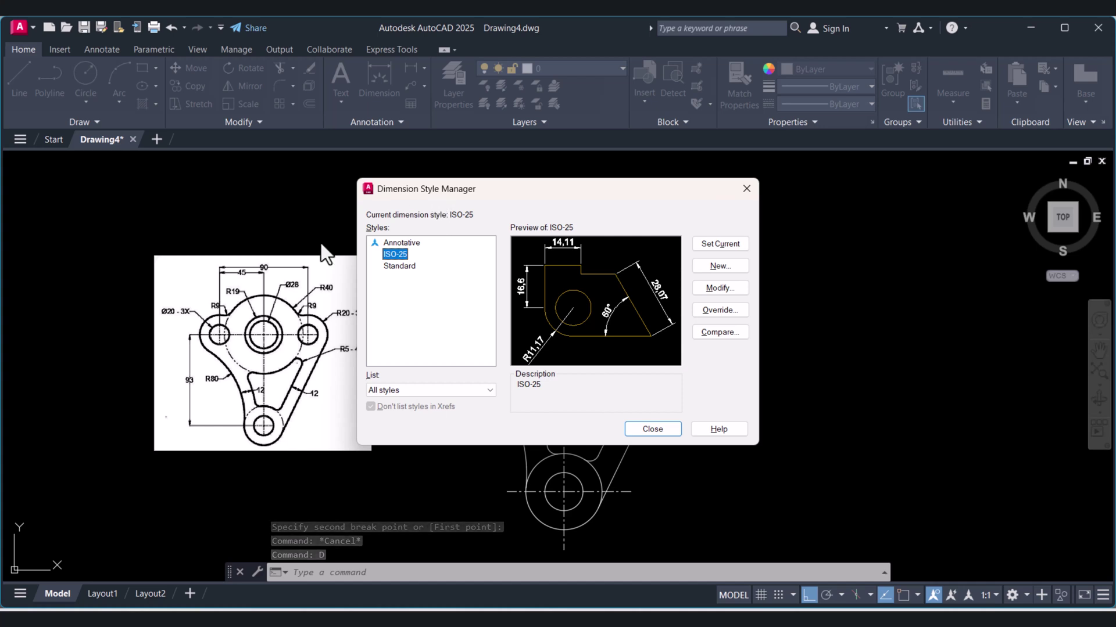
{"action": "left_click", "coordinate": [727, 291]}
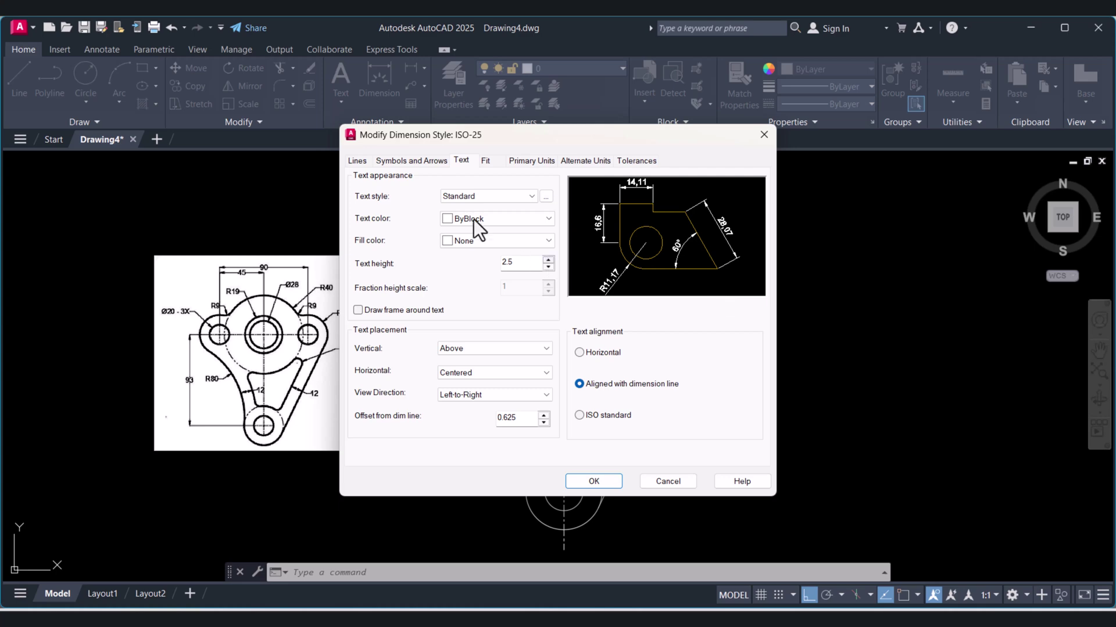
{"action": "left_click", "coordinate": [358, 160]}
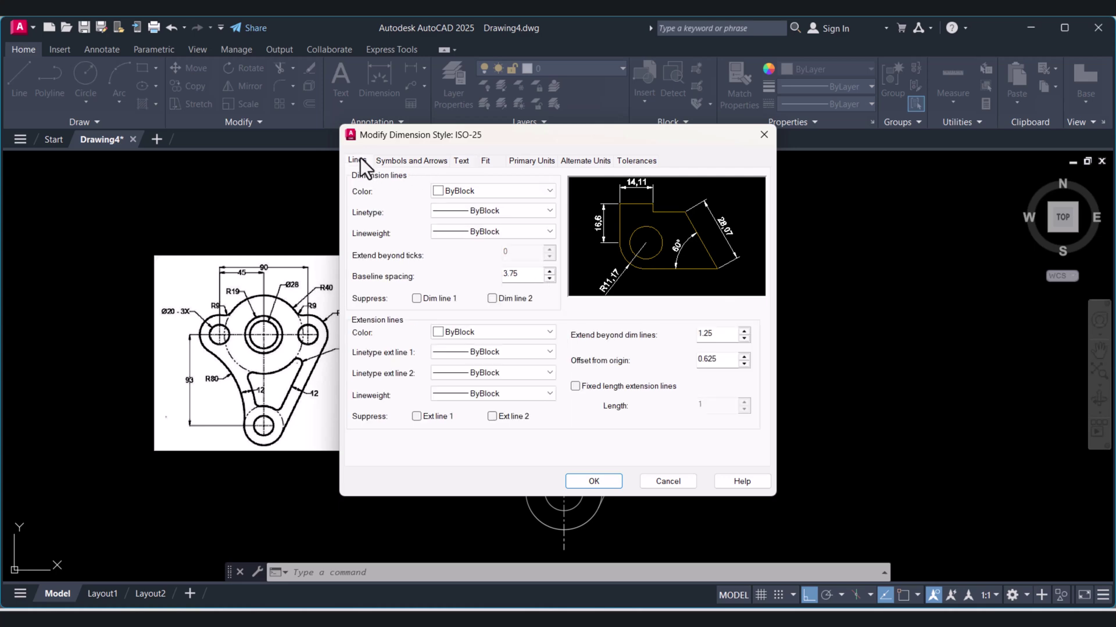
{"action": "left_click", "coordinate": [530, 193]}
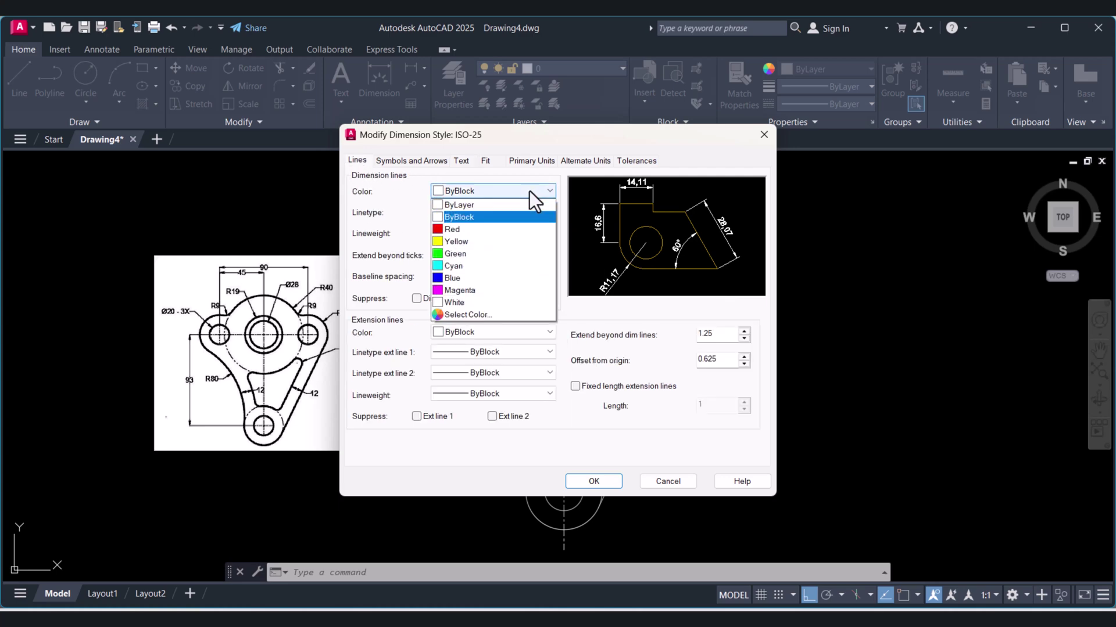
{"action": "left_click", "coordinate": [455, 243]}
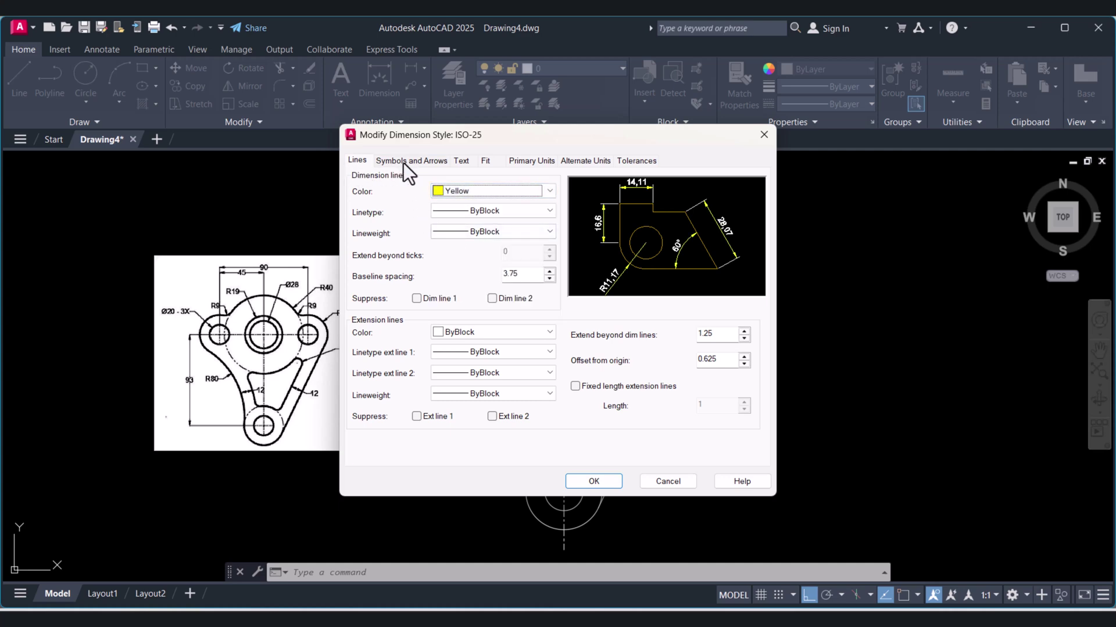
{"action": "left_click", "coordinate": [515, 213]}
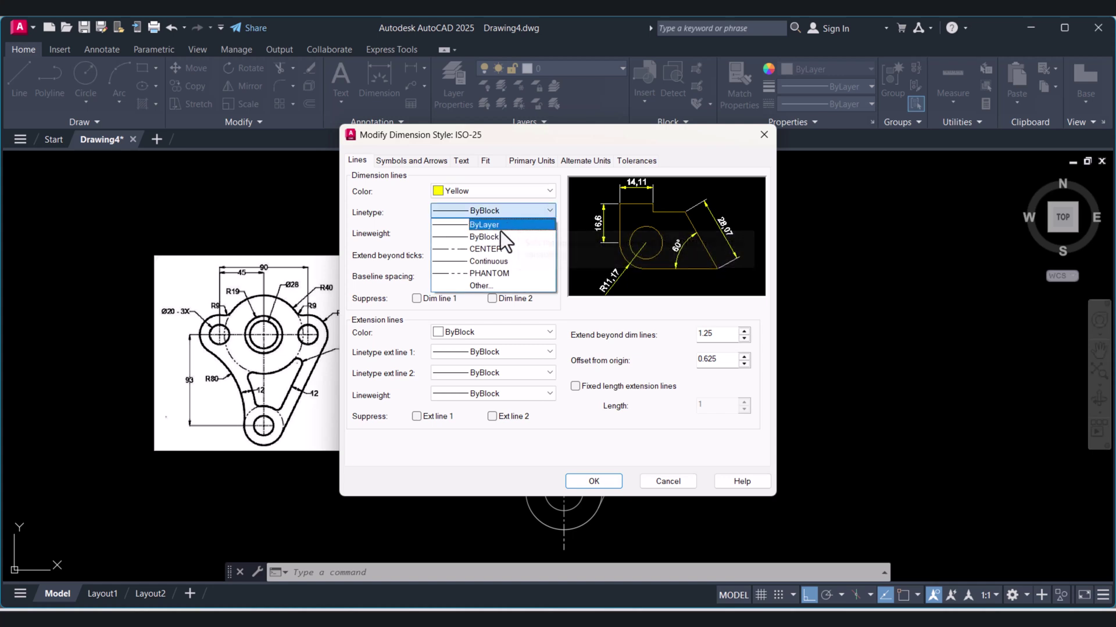
{"action": "left_click", "coordinate": [392, 163]}
Set the dimension style's arrow size to 4 and keep Closed filled as the first arrowhead
{"action": "left_click", "coordinate": [393, 161]}
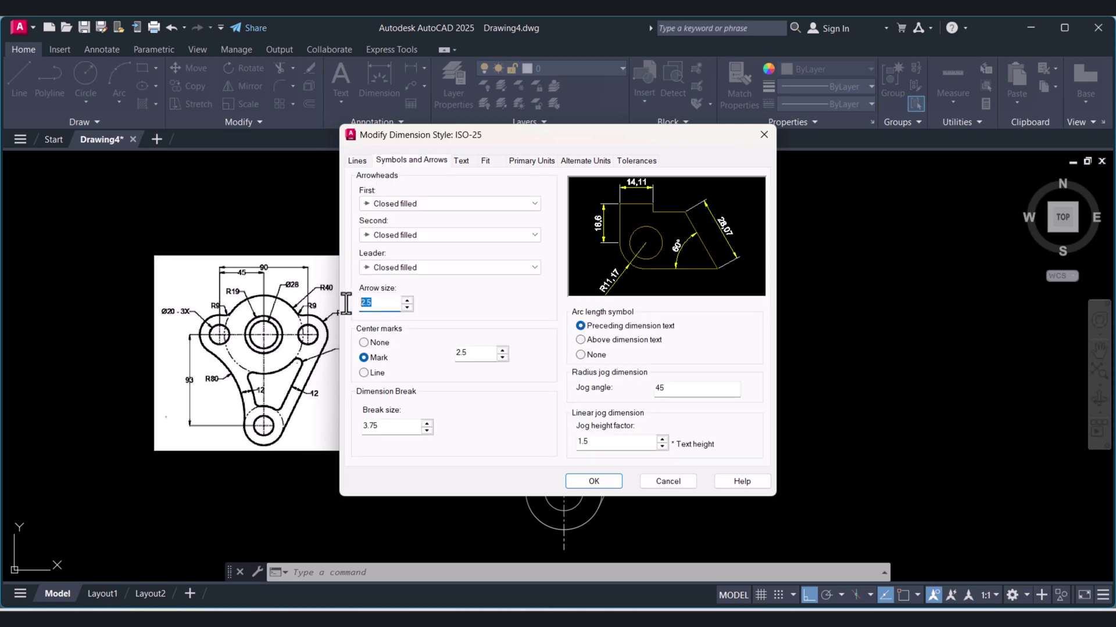
{"action": "type", "text": "4"}
{"action": "left_click", "coordinate": [405, 201]}
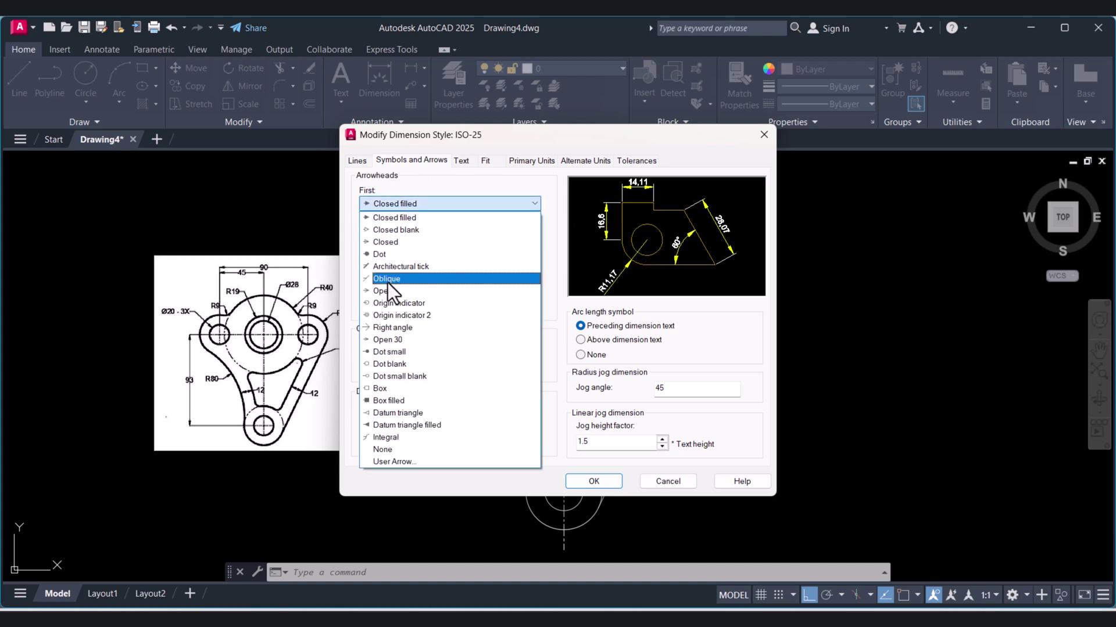
{"action": "left_click", "coordinate": [406, 207]}
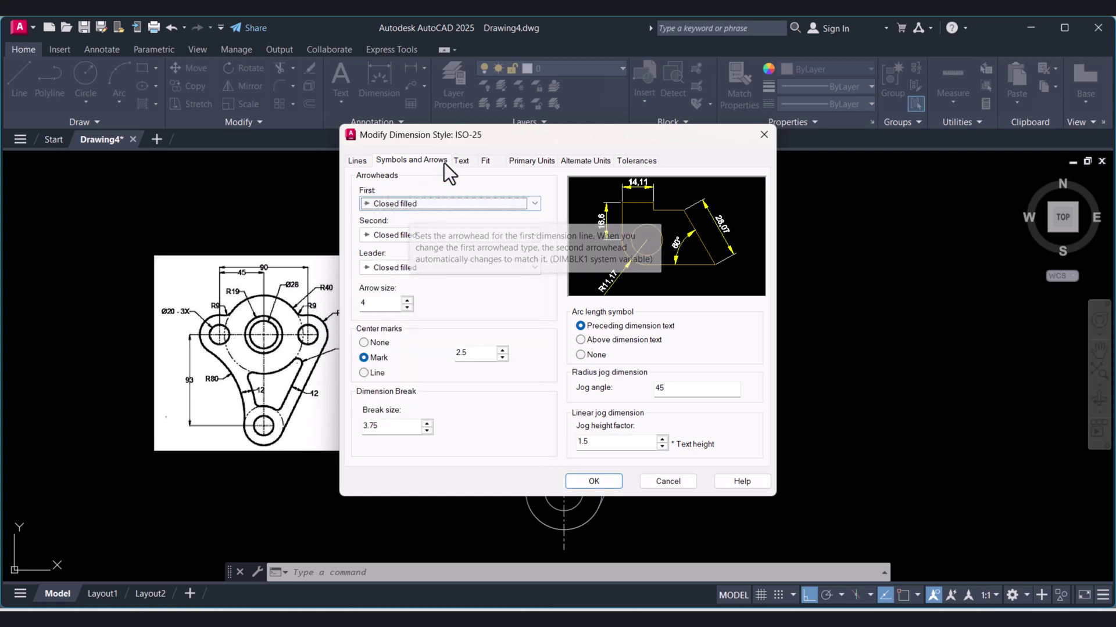
Set the dimension text colour to green and the text height to 4
{"action": "left_click", "coordinate": [462, 161]}
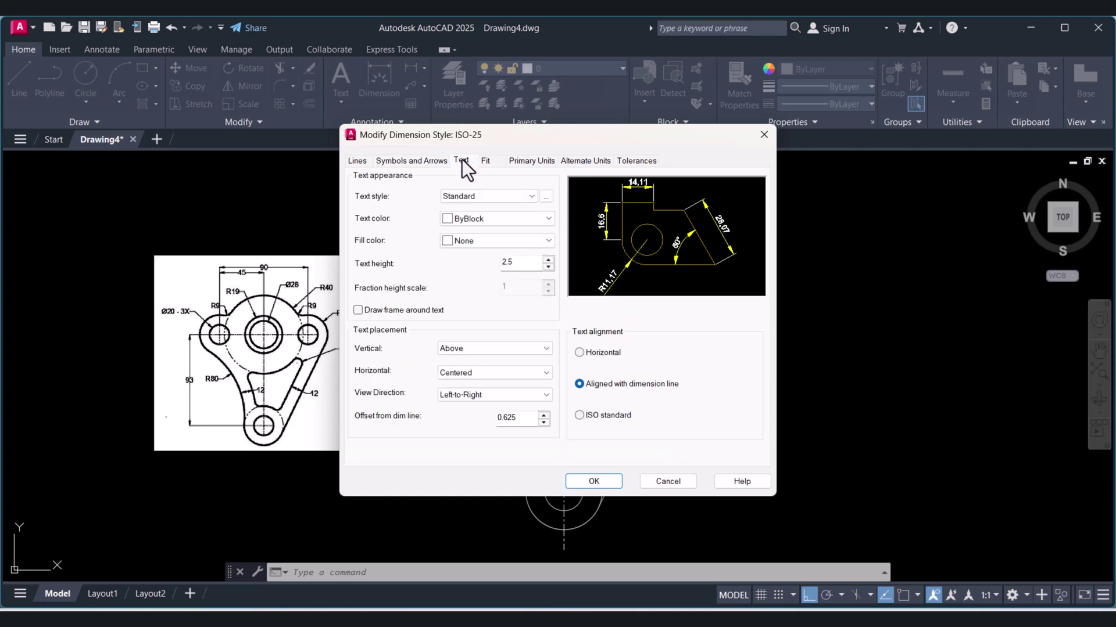
{"action": "left_click", "coordinate": [451, 219]}
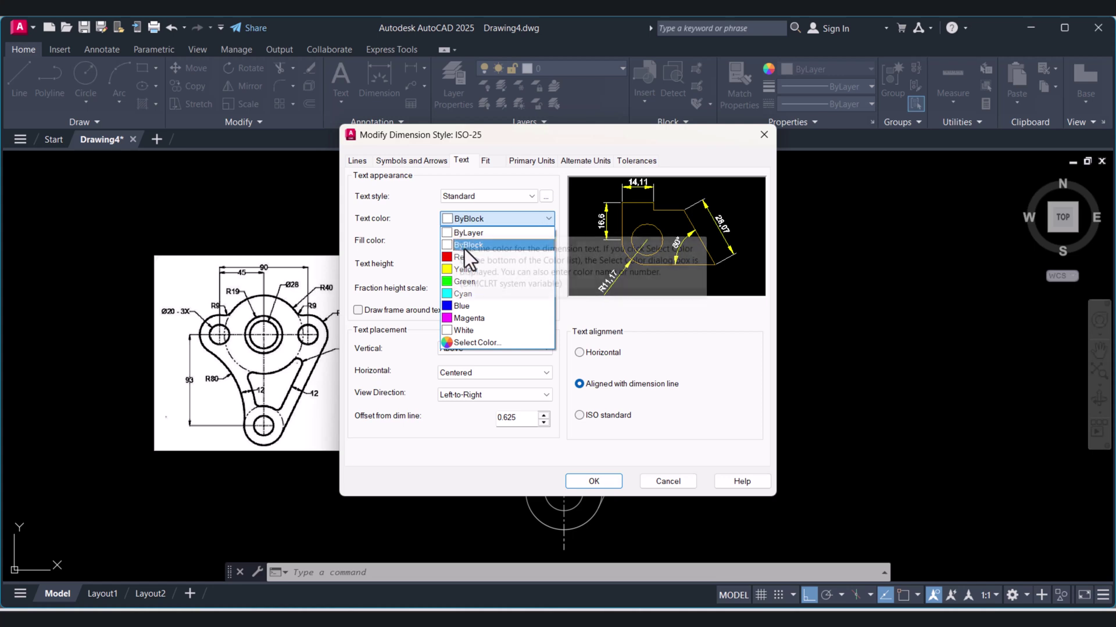
{"action": "left_click", "coordinate": [468, 284]}
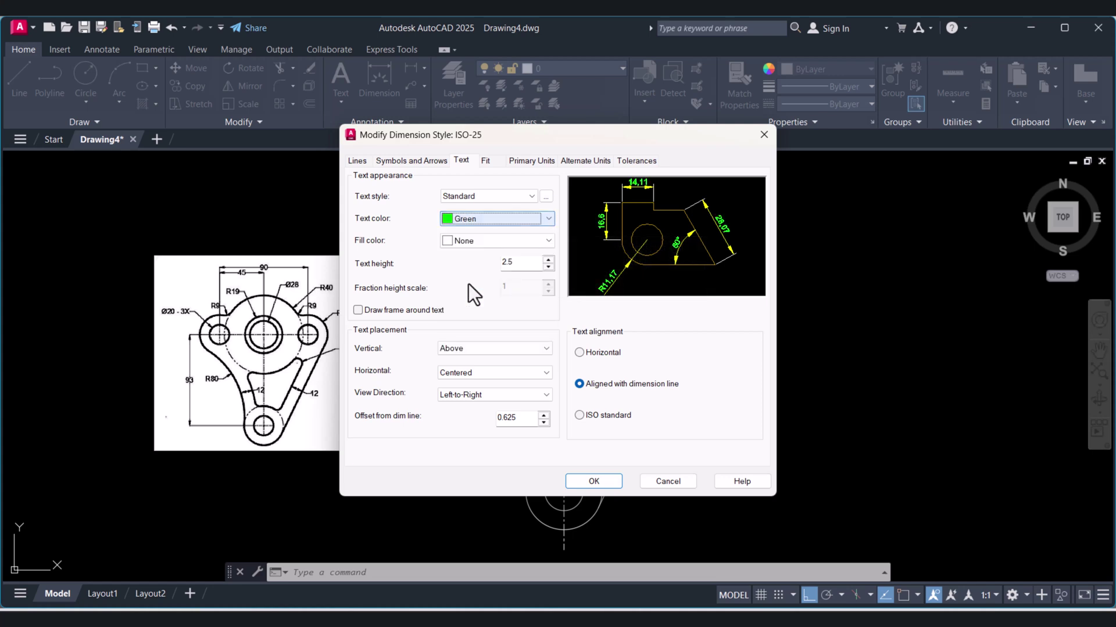
{"action": "left_click_drag", "start_coordinate": [517, 261], "coordinate": [491, 265]}
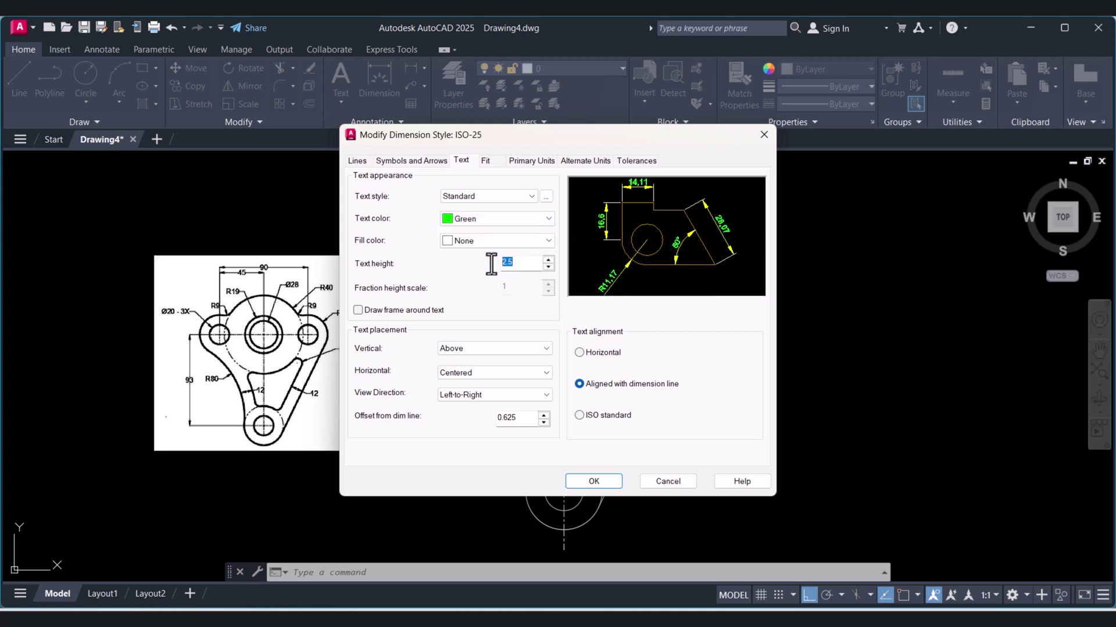
{"action": "type", "text": "4"}
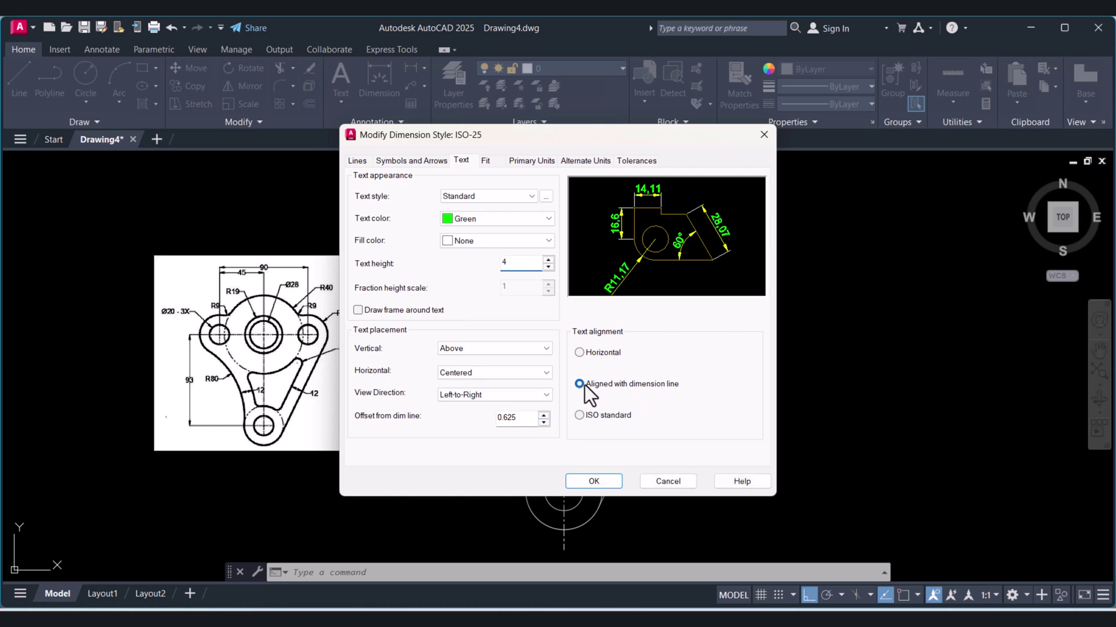
Set the linear dimension precision to 0, then save the ISO-25 style changes and close the style manager
{"action": "left_click", "coordinate": [525, 163]}
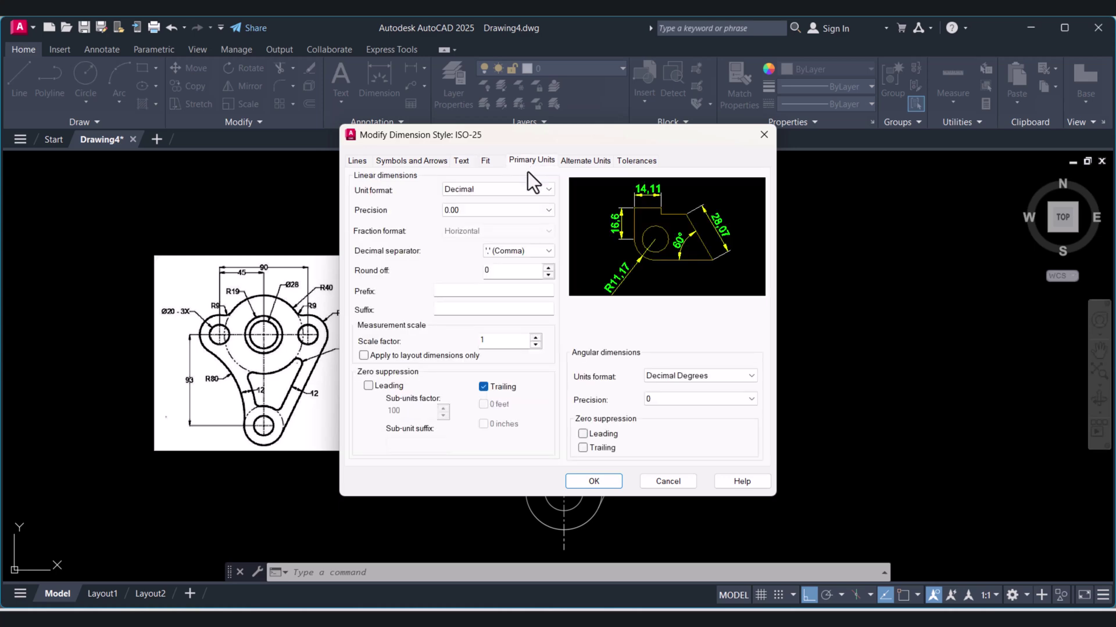
{"action": "left_click", "coordinate": [477, 210]}
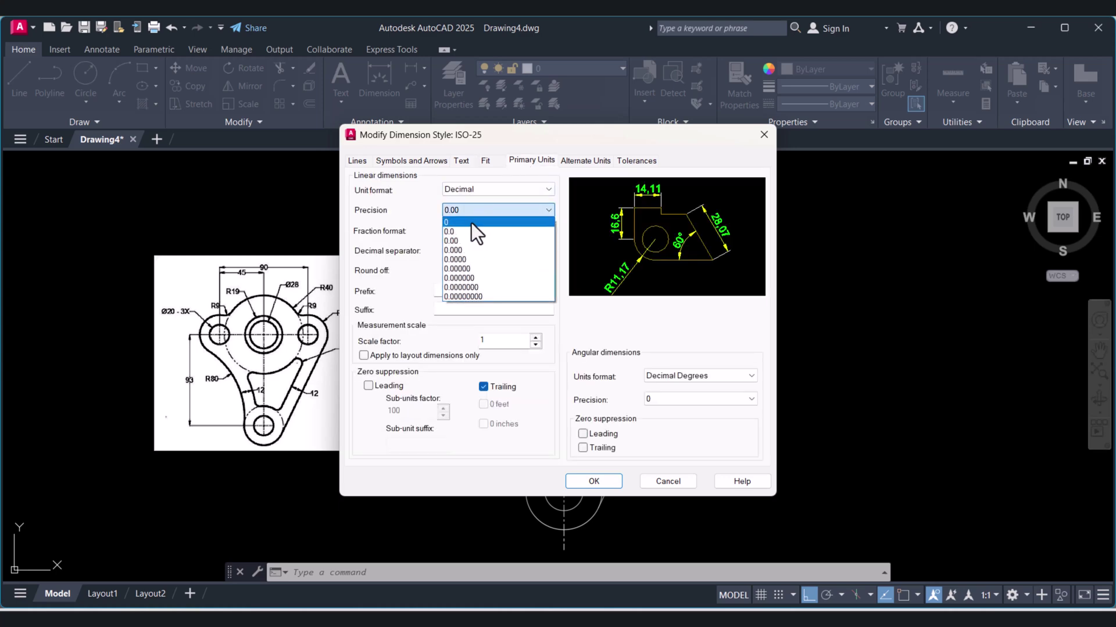
{"action": "left_click", "coordinate": [466, 223]}
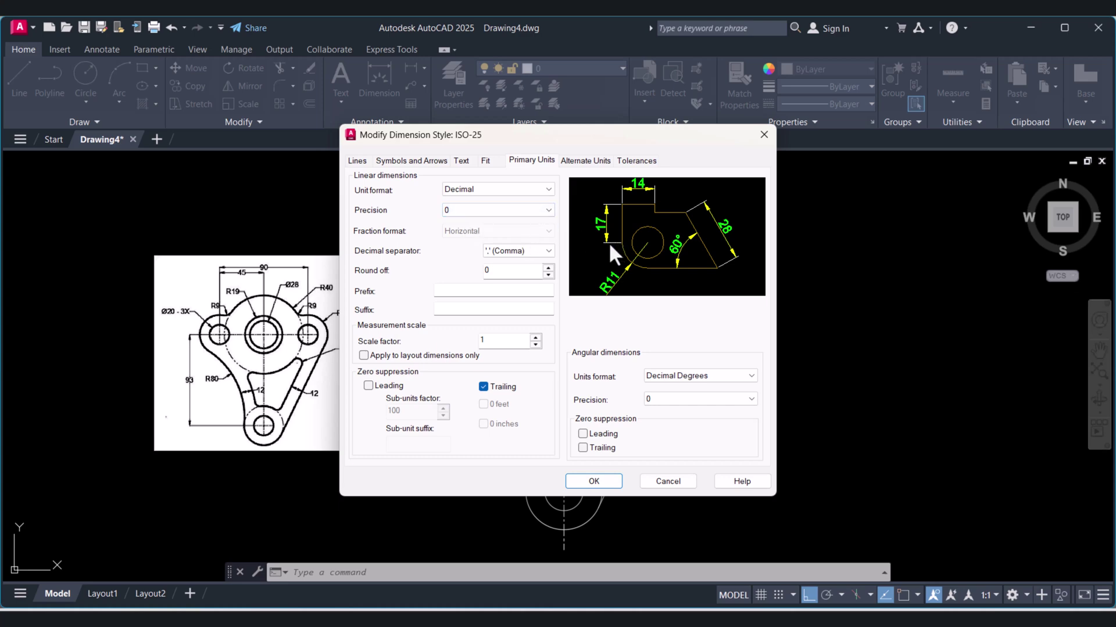
{"action": "left_click", "coordinate": [592, 481]}
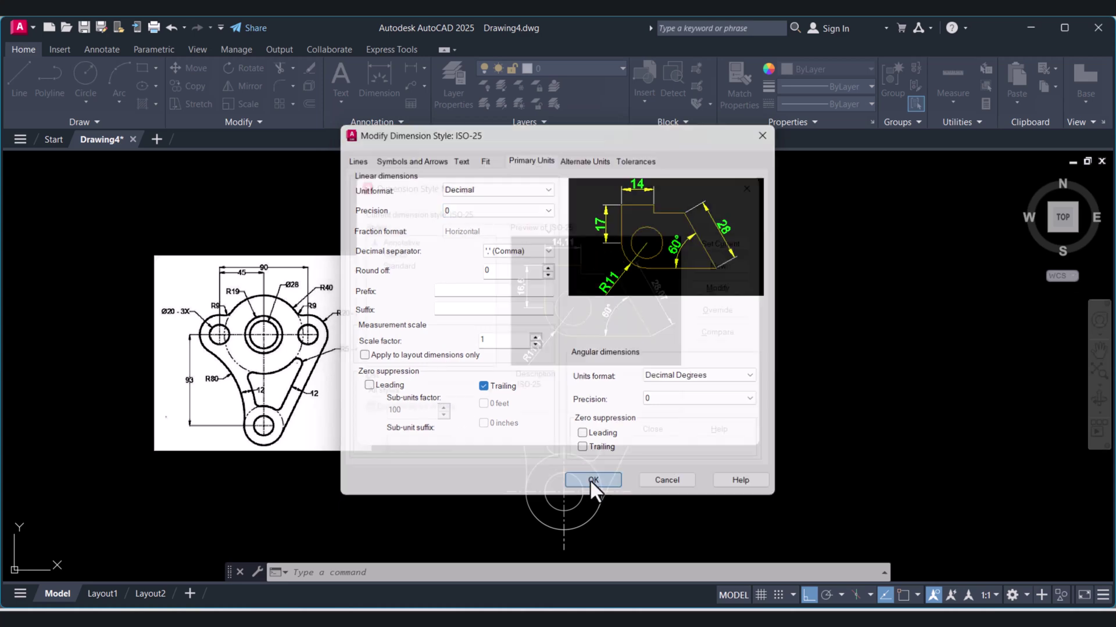
{"action": "left_click", "coordinate": [659, 429]}
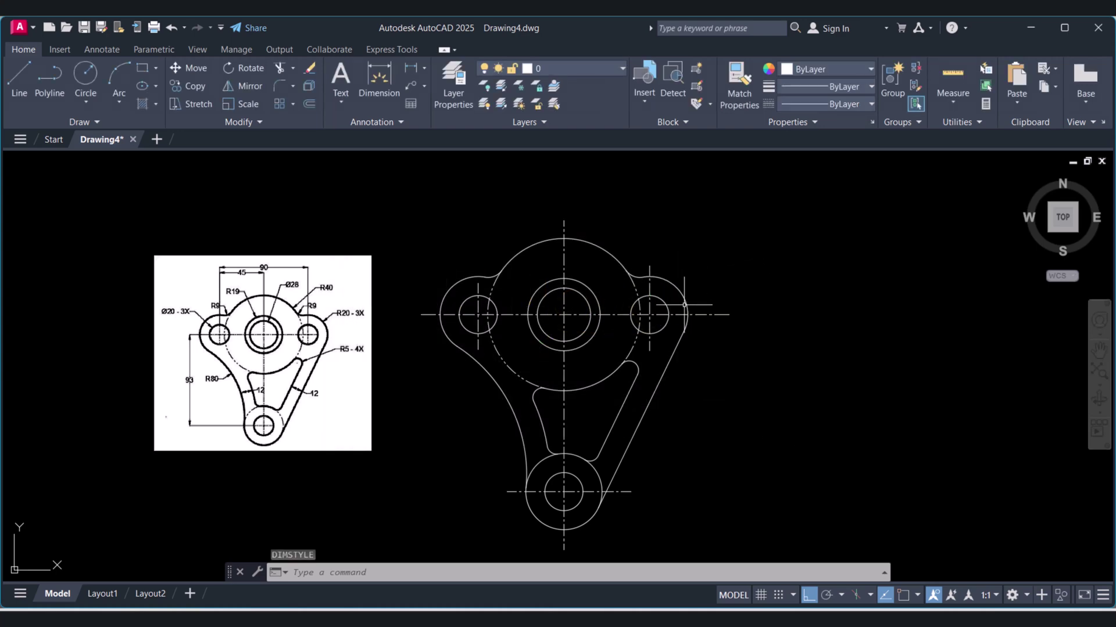
Add a horizontal linear dimension between the vertical centre lines of the two side holes, placed above the bracket
{"action": "left_click", "coordinate": [104, 50]}
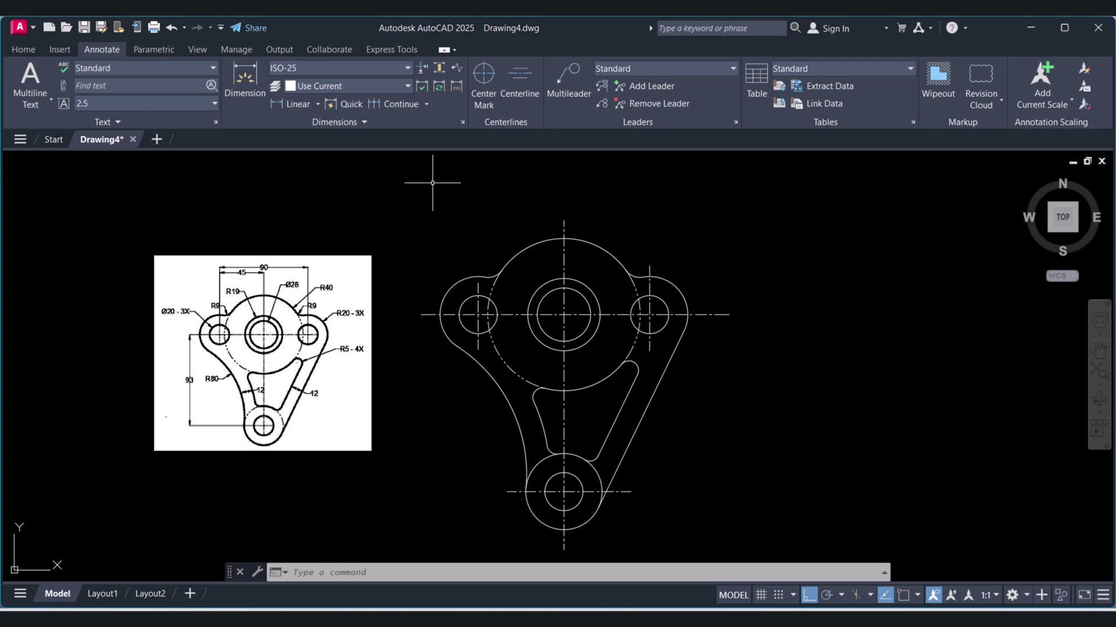
{"action": "left_click", "coordinate": [284, 106]}
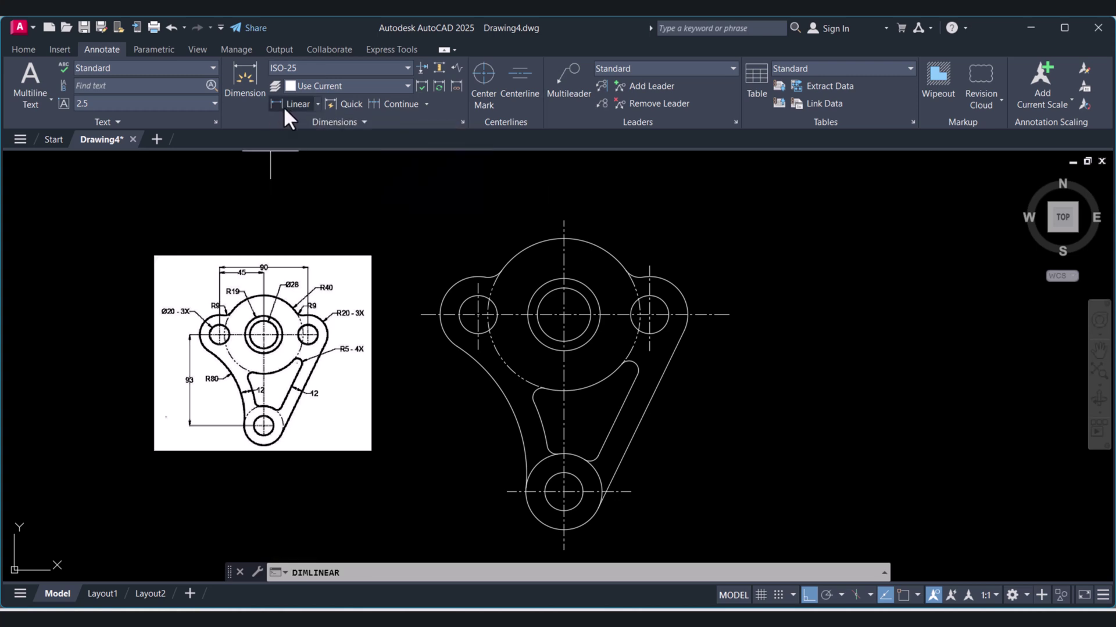
{"action": "scroll", "coordinate": [510, 310], "scroll_direction": "up", "scroll_amount": 2}
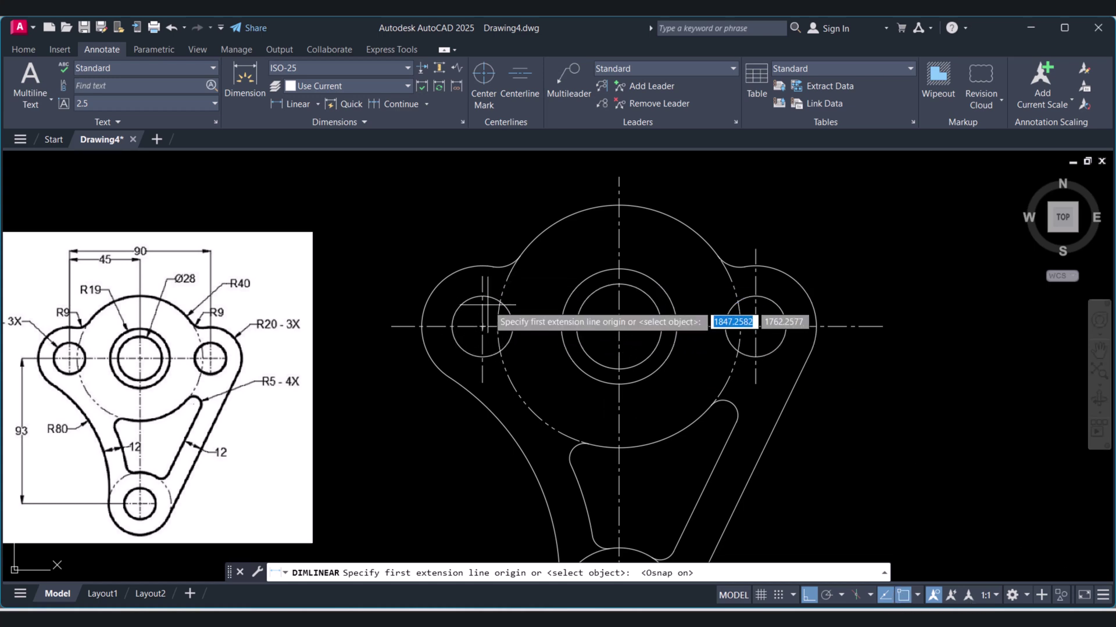
{"action": "left_click", "coordinate": [482, 277]}
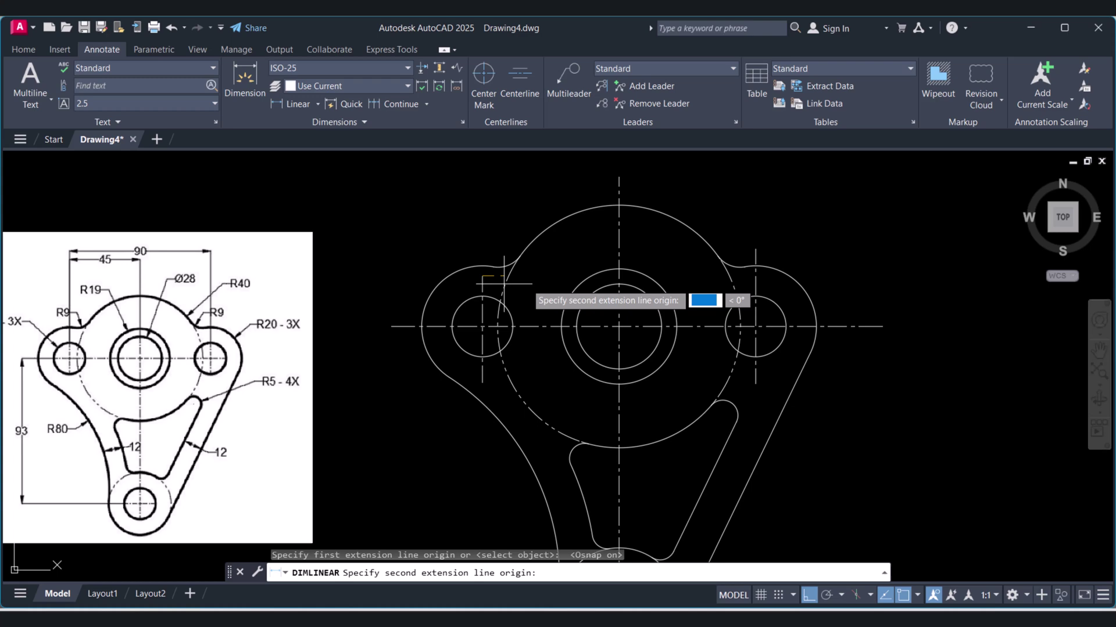
{"action": "left_click", "coordinate": [755, 249]}
{"action": "scroll", "coordinate": [749, 273], "scroll_direction": "down", "scroll_amount": 2}
{"action": "middle_click_drag", "start_coordinate": [701, 270], "coordinate": [702, 312]}
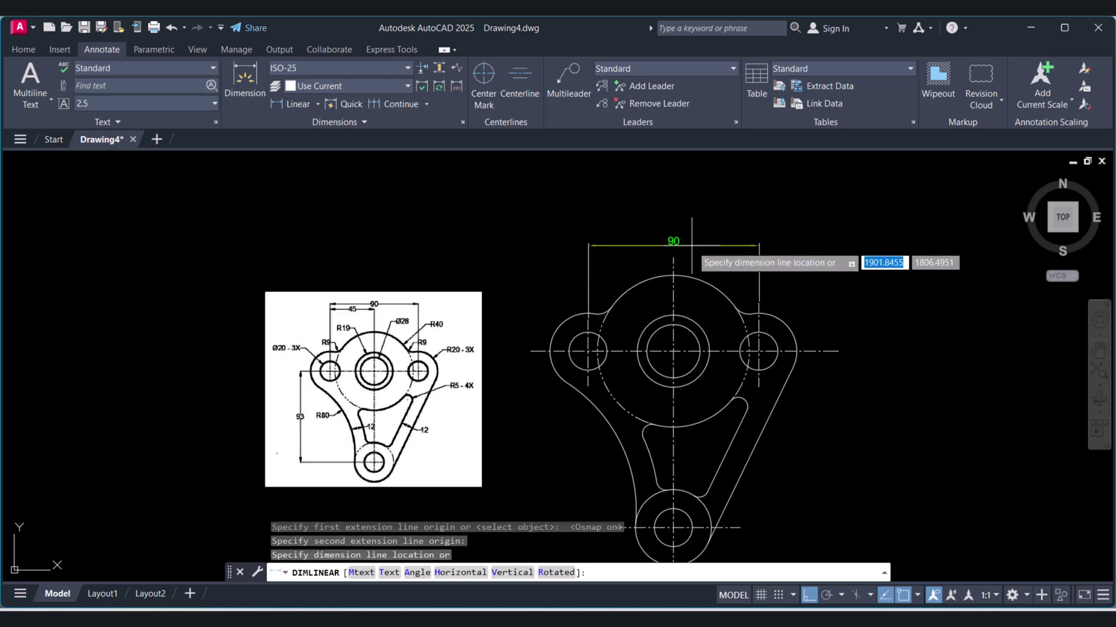
{"action": "left_click", "coordinate": [682, 211]}
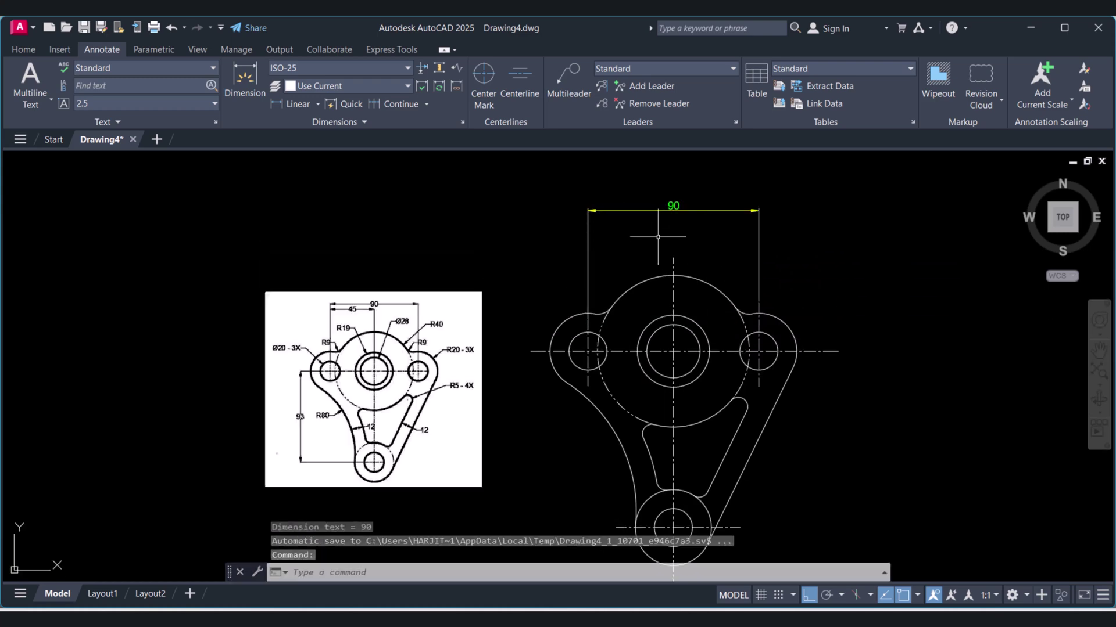
Add a horizontal linear dimension from the left hole's centre line to the bracket's central axis, placed below the overall hole-spacing dimension
{"action": "scroll", "coordinate": [670, 227], "scroll_direction": "up", "scroll_amount": 2}
{"action": "key", "text": "Return"}
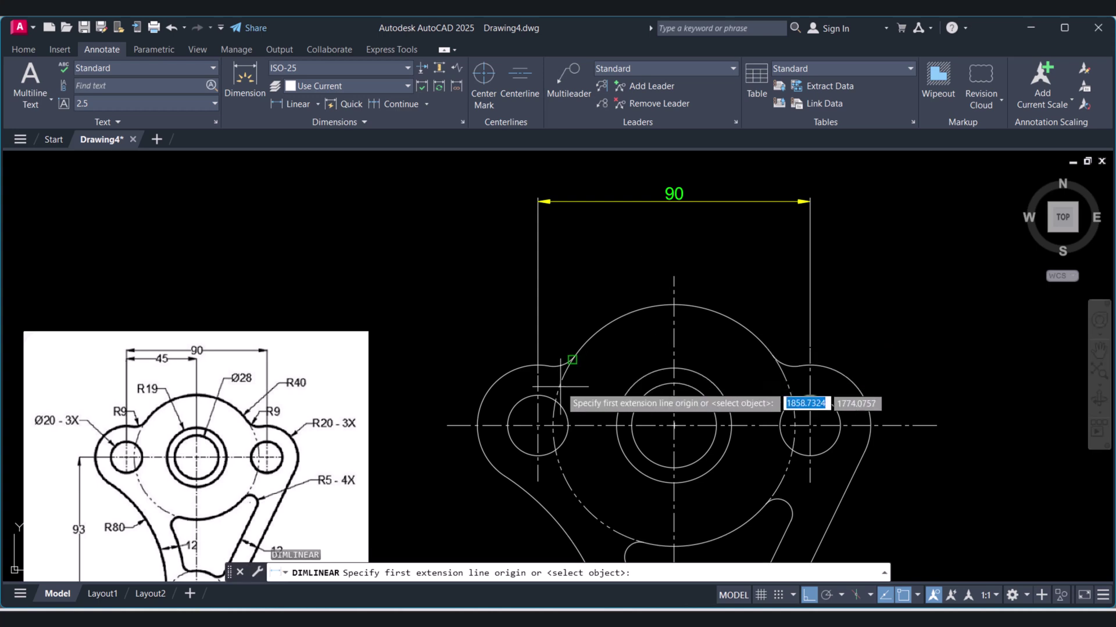
{"action": "left_click", "coordinate": [536, 375]}
{"action": "left_click", "coordinate": [672, 281]}
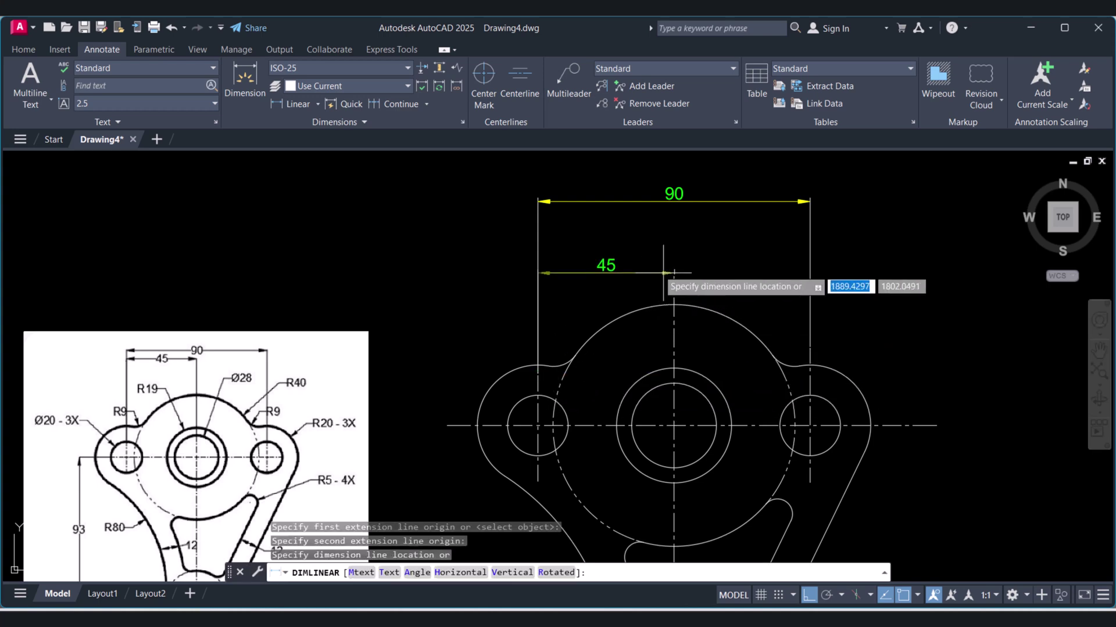
{"action": "left_click", "coordinate": [628, 233]}
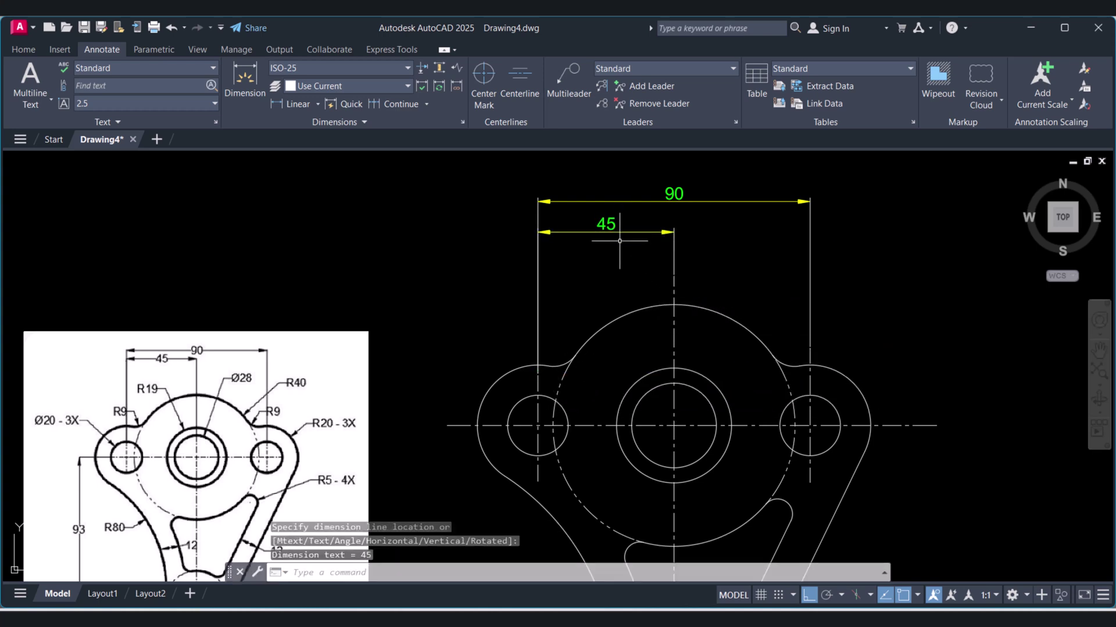
Add a vertical linear dimension between the upper and lower horizontal centre lines, placed beside the bracket's left edge
{"action": "scroll", "coordinate": [560, 297], "scroll_direction": "down", "scroll_amount": 2}
{"action": "middle_click_drag", "start_coordinate": [621, 410], "coordinate": [618, 330]}
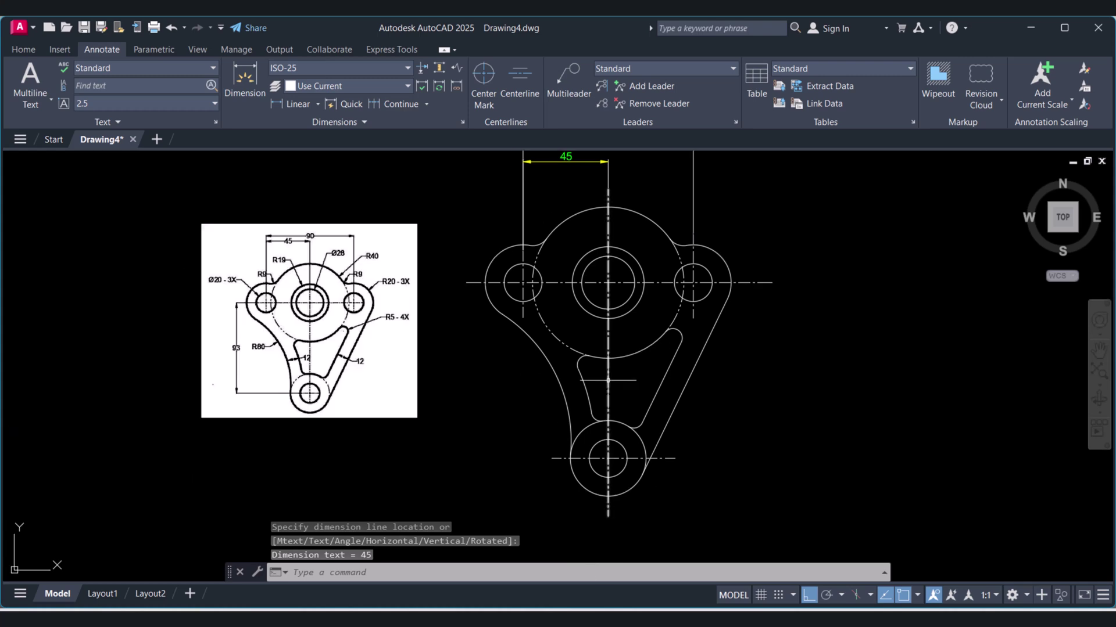
{"action": "key", "text": "Return"}
{"action": "left_click", "coordinate": [466, 283]}
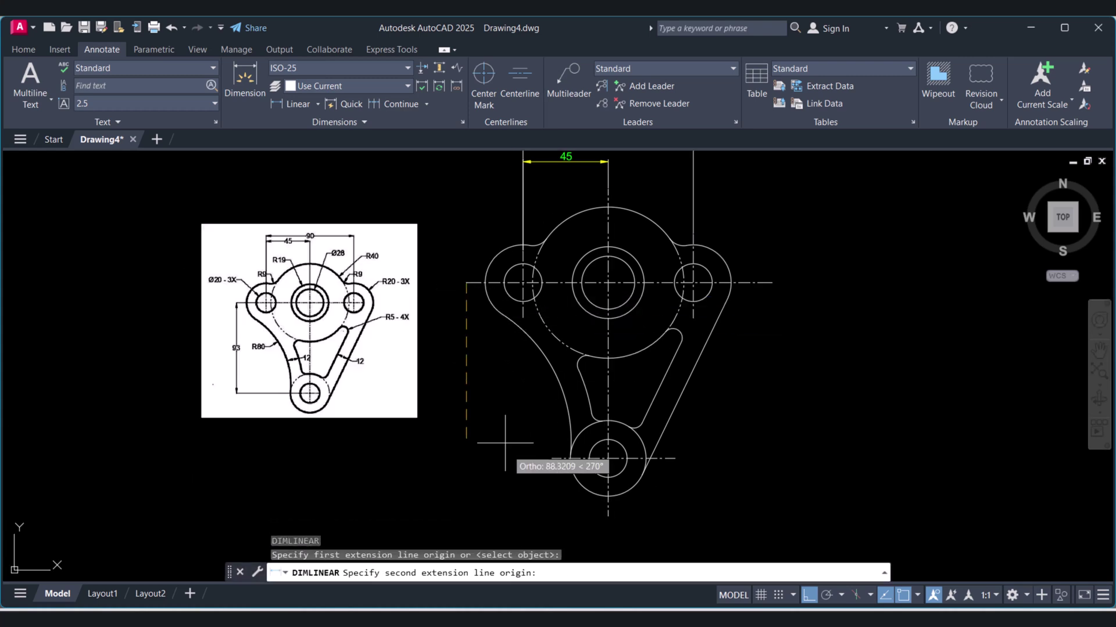
{"action": "left_click", "coordinate": [552, 457]}
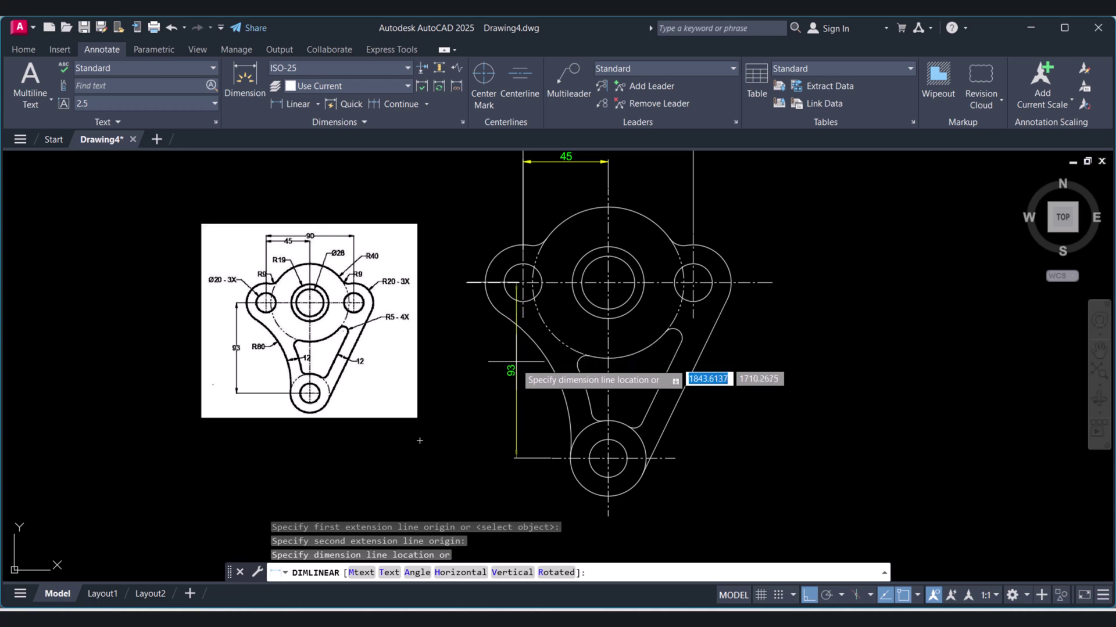
{"action": "left_click", "coordinate": [476, 394]}
Add a radius dimension to the large central lobe's outer arc, with its text outside the upper right of the arc
{"action": "scroll", "coordinate": [588, 403], "scroll_direction": "up", "scroll_amount": 4}
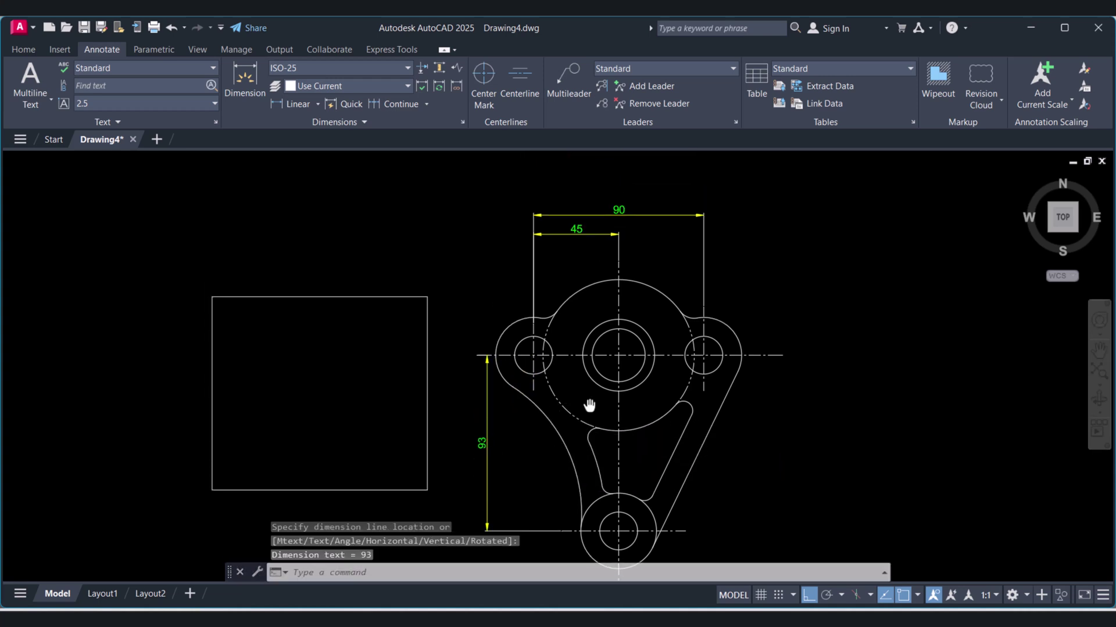
{"action": "middle_click_drag", "start_coordinate": [643, 394], "coordinate": [682, 399]}
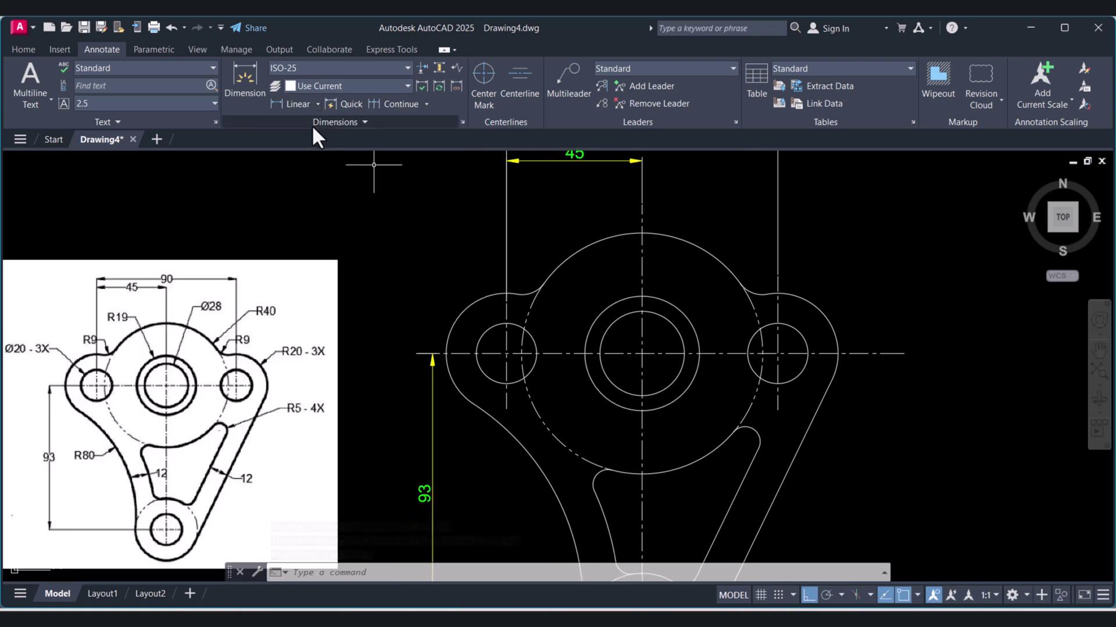
{"action": "left_click", "coordinate": [317, 104]}
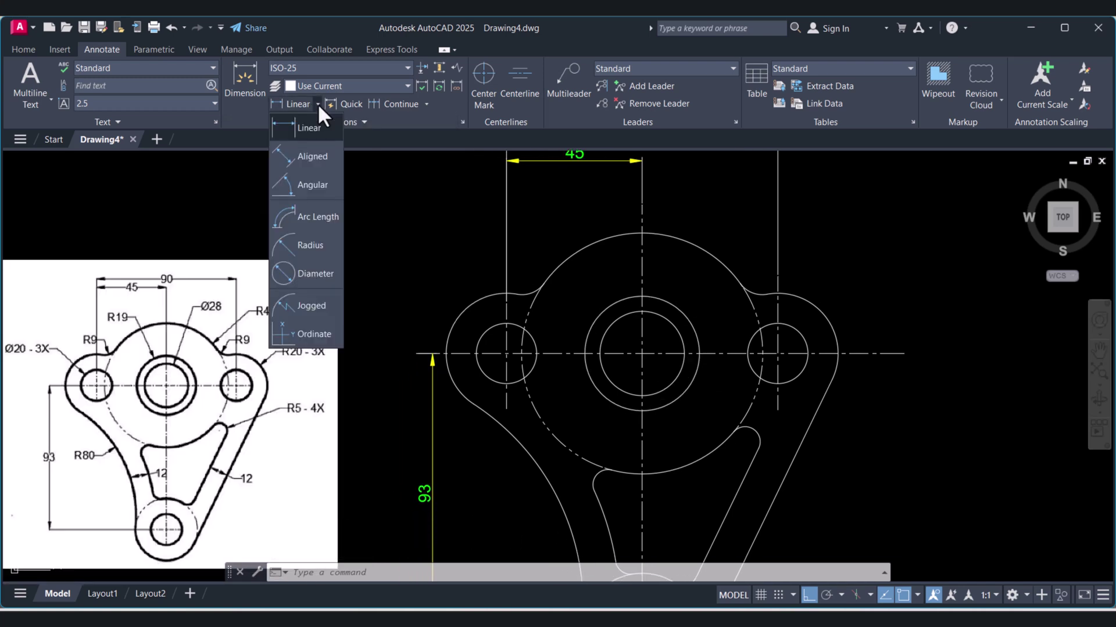
{"action": "left_click", "coordinate": [304, 245]}
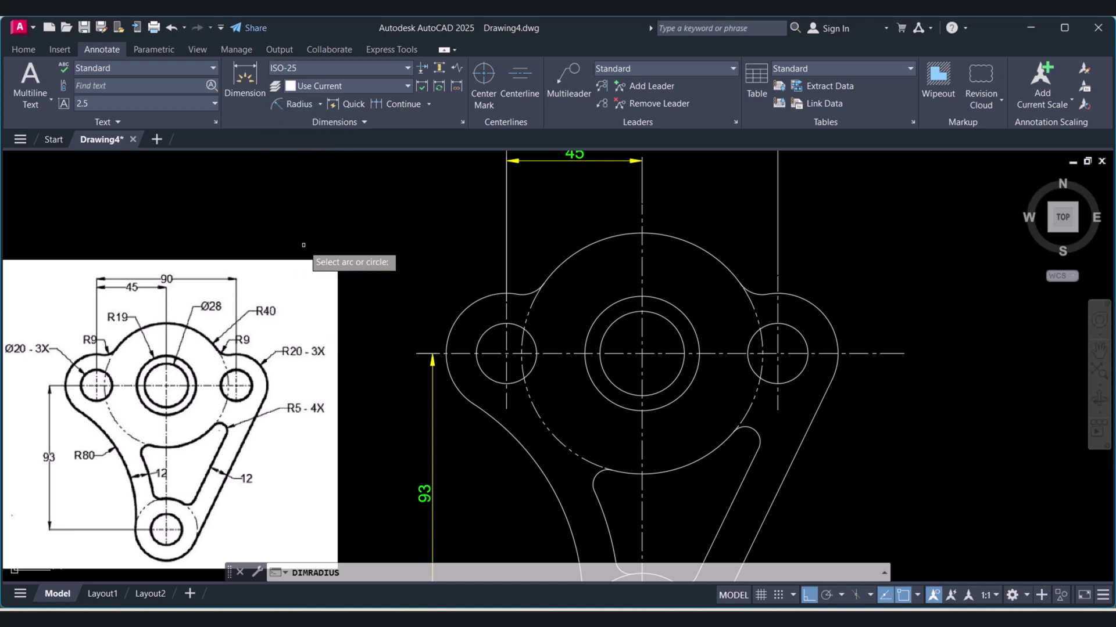
{"action": "left_click", "coordinate": [705, 254]}
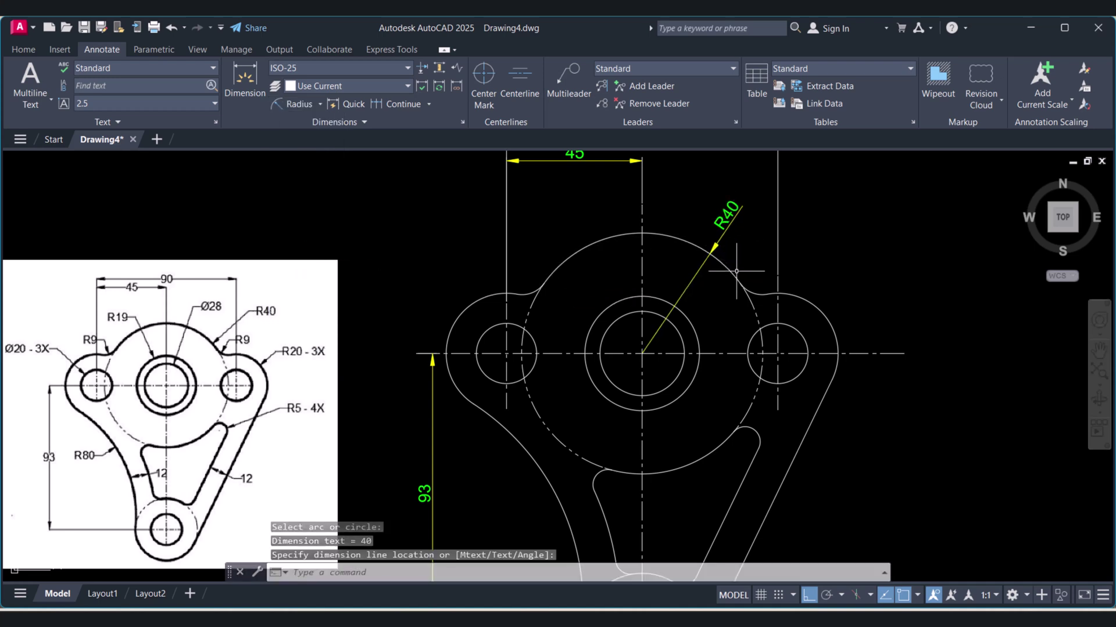
{"action": "left_click", "coordinate": [737, 271]}
Add radius dimensions to the two fillets joining the central lobe to the side lobes, placing both texts inside the outline
{"action": "key", "text": "Return"}
{"action": "left_click", "coordinate": [750, 292]}
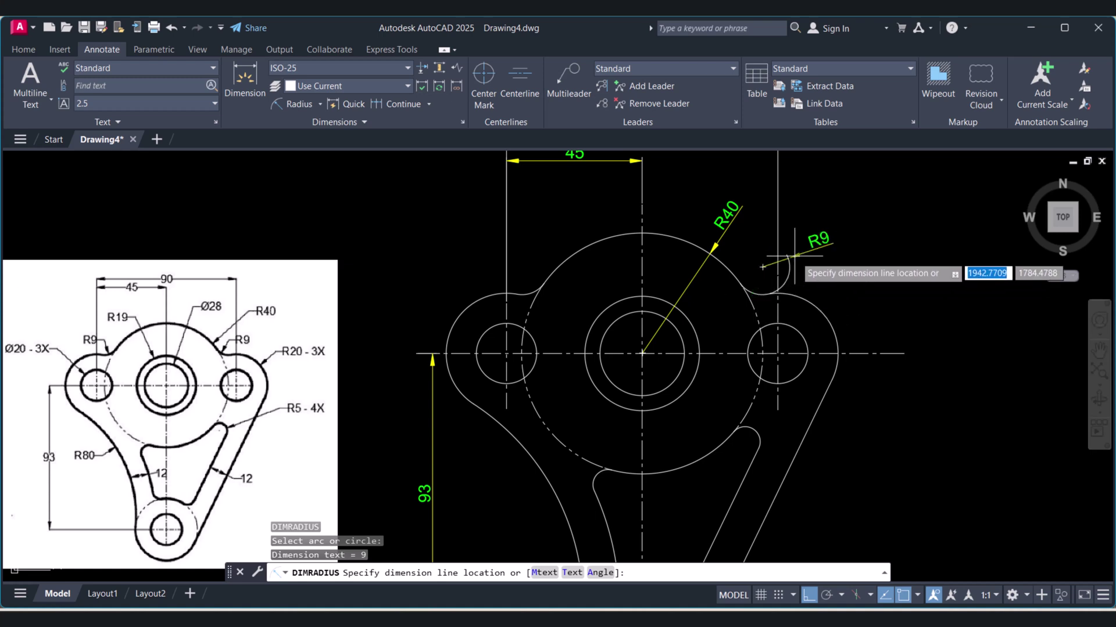
{"action": "left_click", "coordinate": [727, 301]}
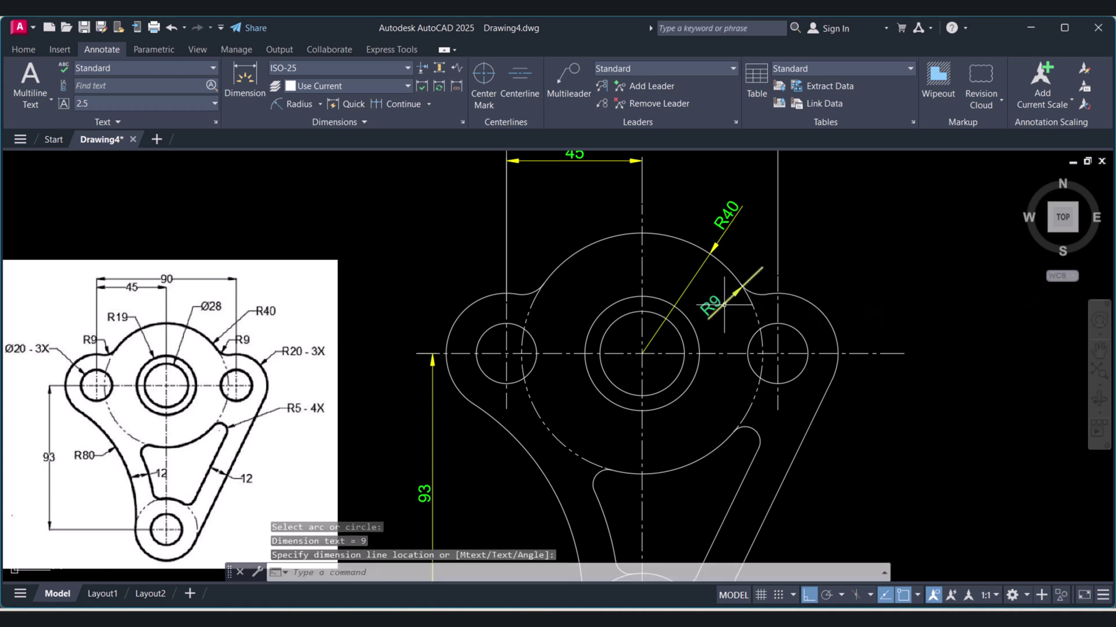
{"action": "key", "text": "Return"}
{"action": "left_click", "coordinate": [533, 291]}
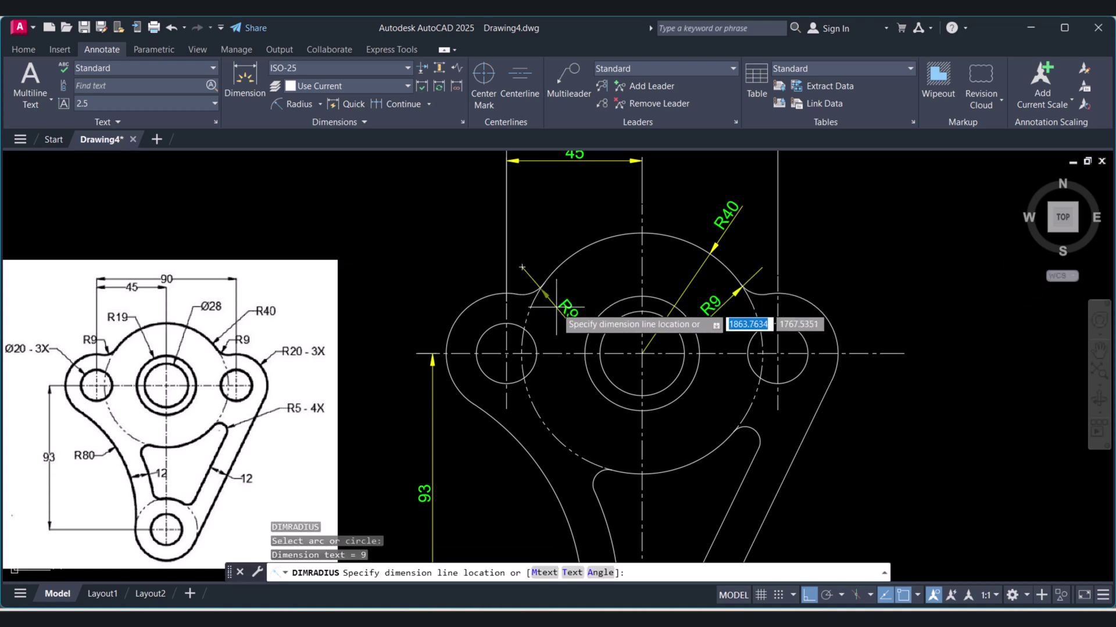
{"action": "left_click", "coordinate": [556, 306]}
Add radius dimensions to the right lobe's outer arc and the inner cutout's upper-right corner fillet, with both texts outside the outline
{"action": "key", "text": "Return"}
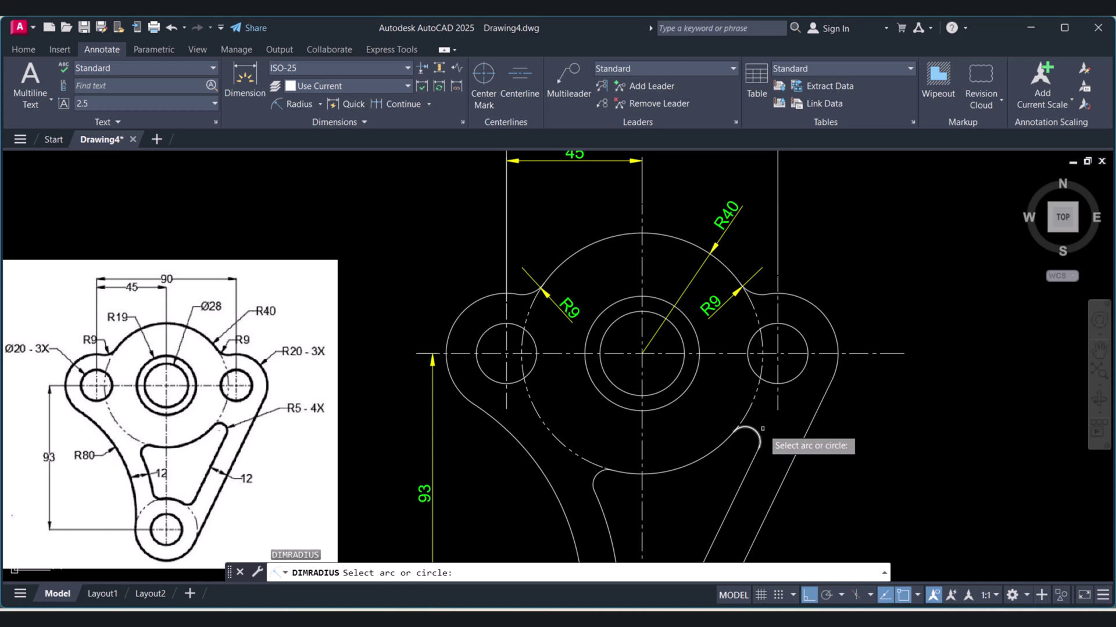
{"action": "left_click", "coordinate": [835, 333]}
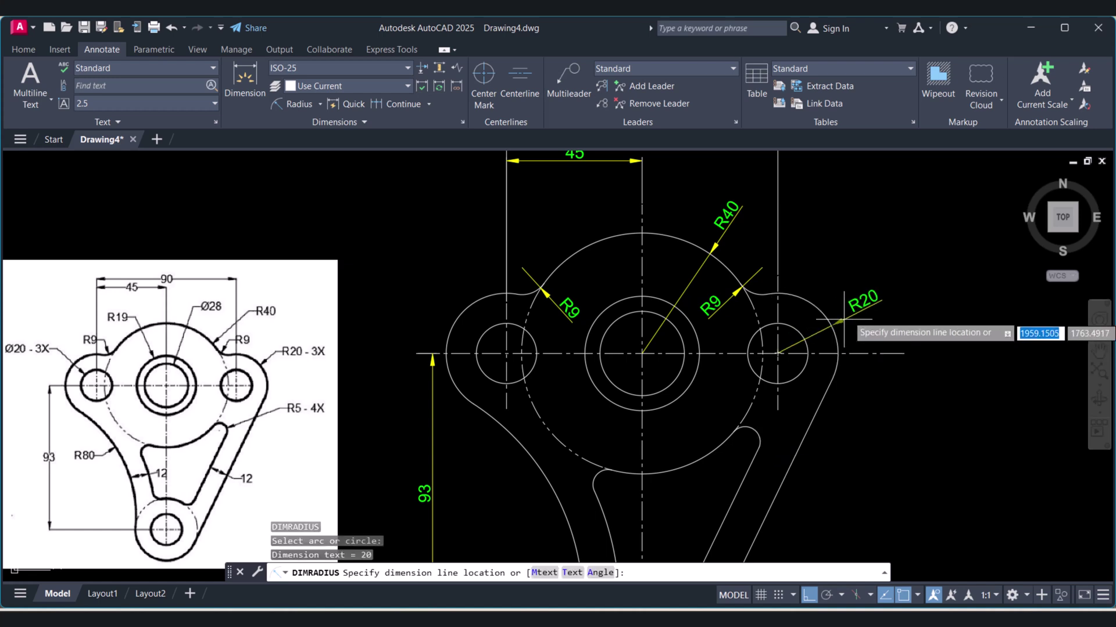
{"action": "left_click", "coordinate": [845, 318]}
{"action": "key", "text": "Return"}
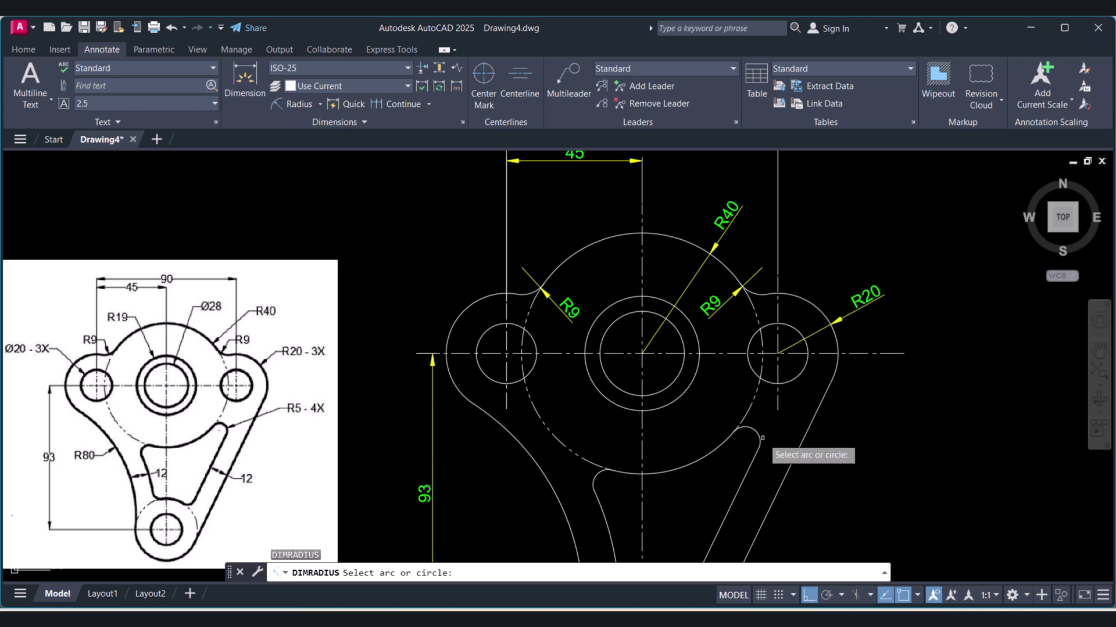
{"action": "left_click", "coordinate": [761, 438]}
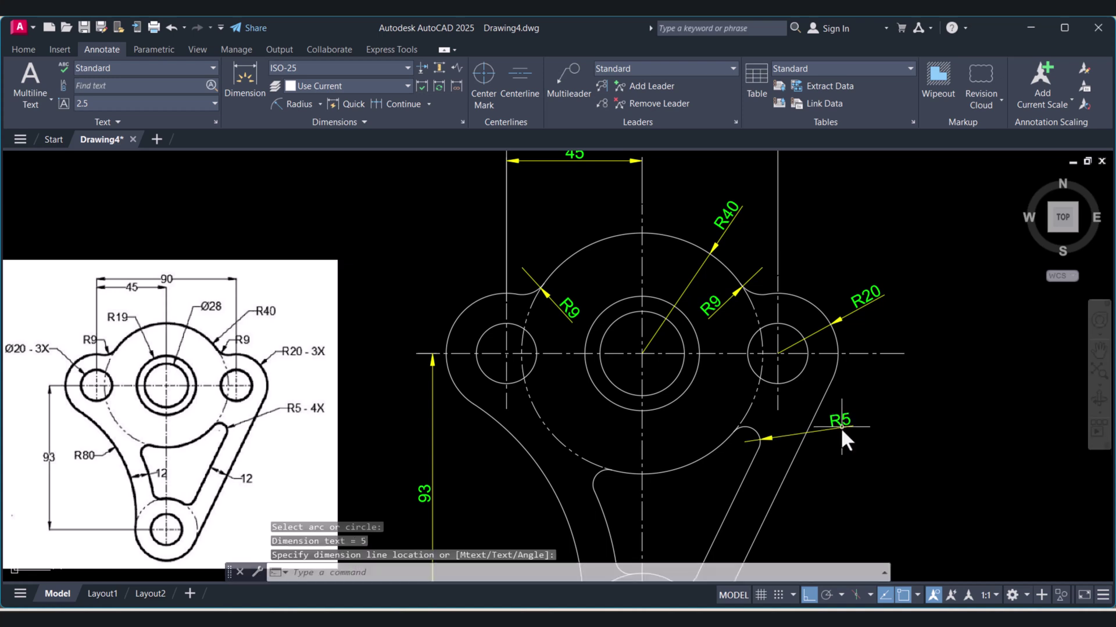
Add a radius dimension to the large concave arc on the bracket's left side, with its text outside the outline
{"action": "key", "text": "Return"}
{"action": "scroll", "coordinate": [587, 462], "scroll_direction": "down", "scroll_amount": 4}
{"action": "scroll", "coordinate": [585, 465], "scroll_direction": "up", "scroll_amount": 2}
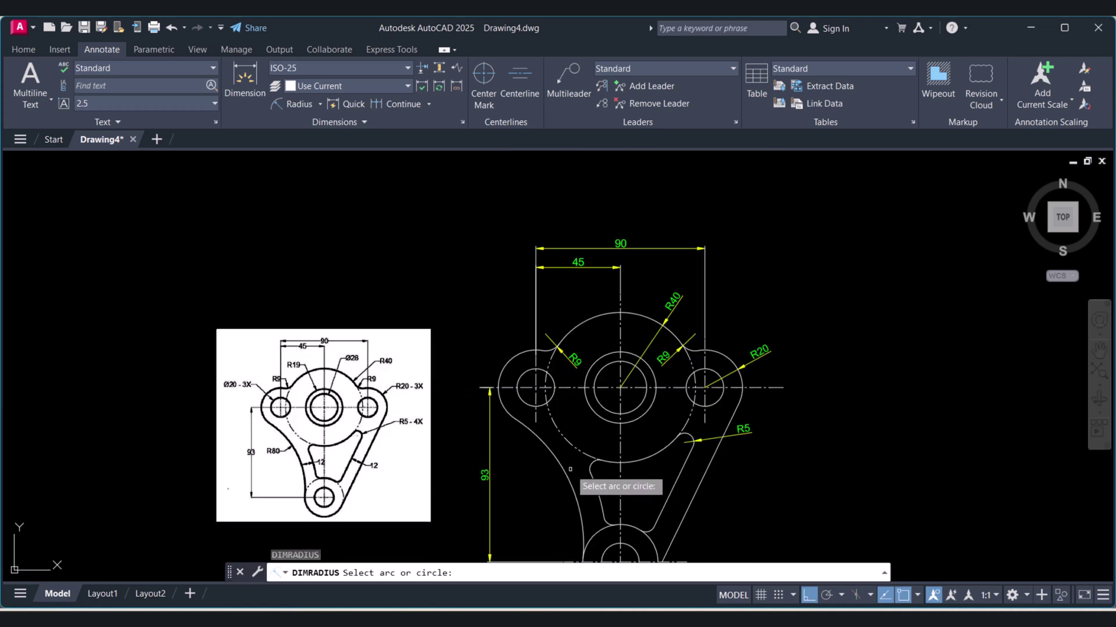
{"action": "left_click", "coordinate": [557, 470]}
{"action": "left_click", "coordinate": [543, 489]}
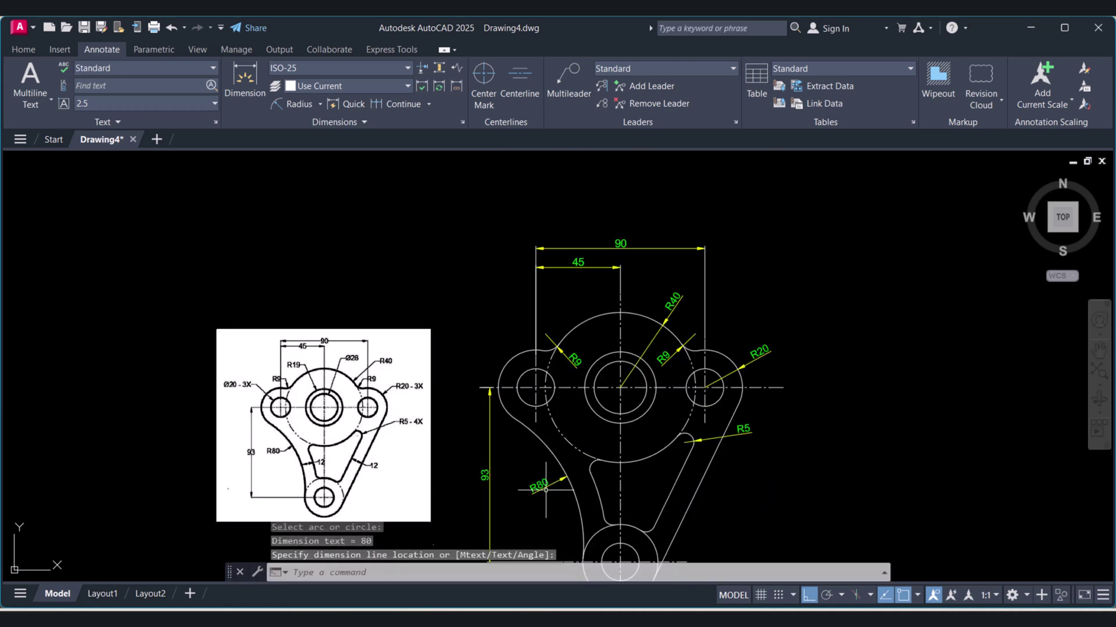
Add a diameter dimension to the left side hole, with its text outside the upper left of the lobe
{"action": "scroll", "coordinate": [540, 431], "scroll_direction": "up", "scroll_amount": 2}
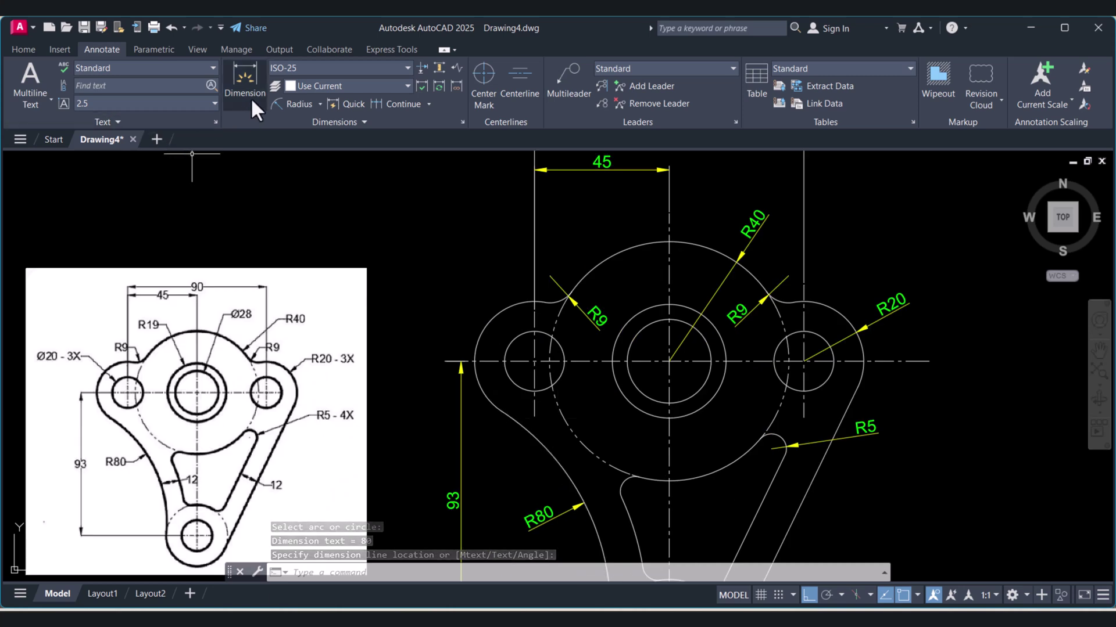
{"action": "left_click", "coordinate": [320, 104]}
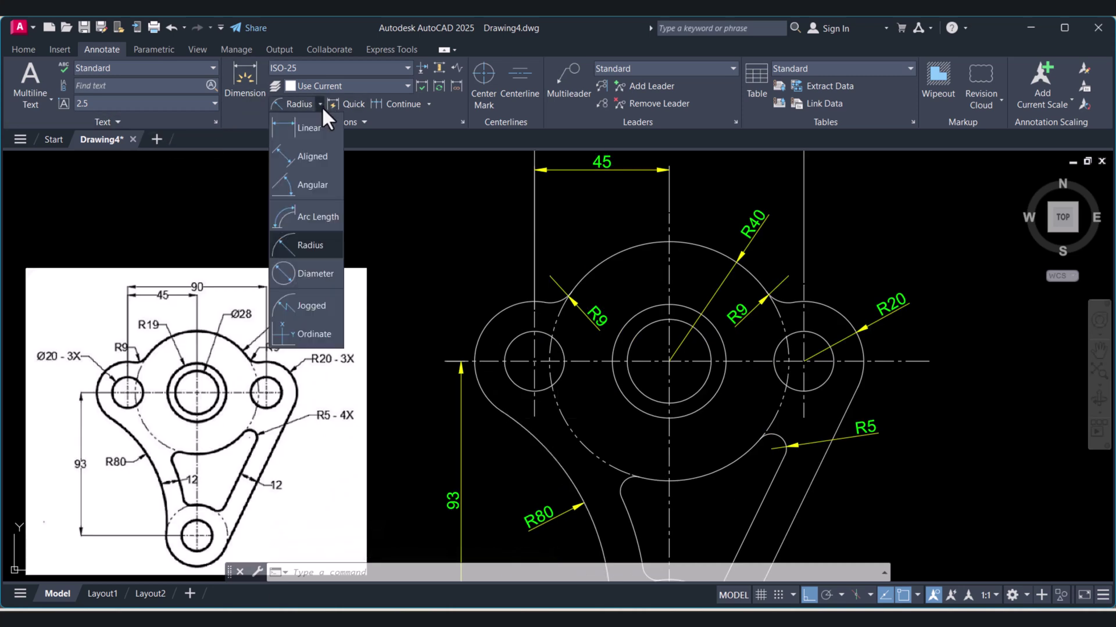
{"action": "left_click", "coordinate": [307, 273]}
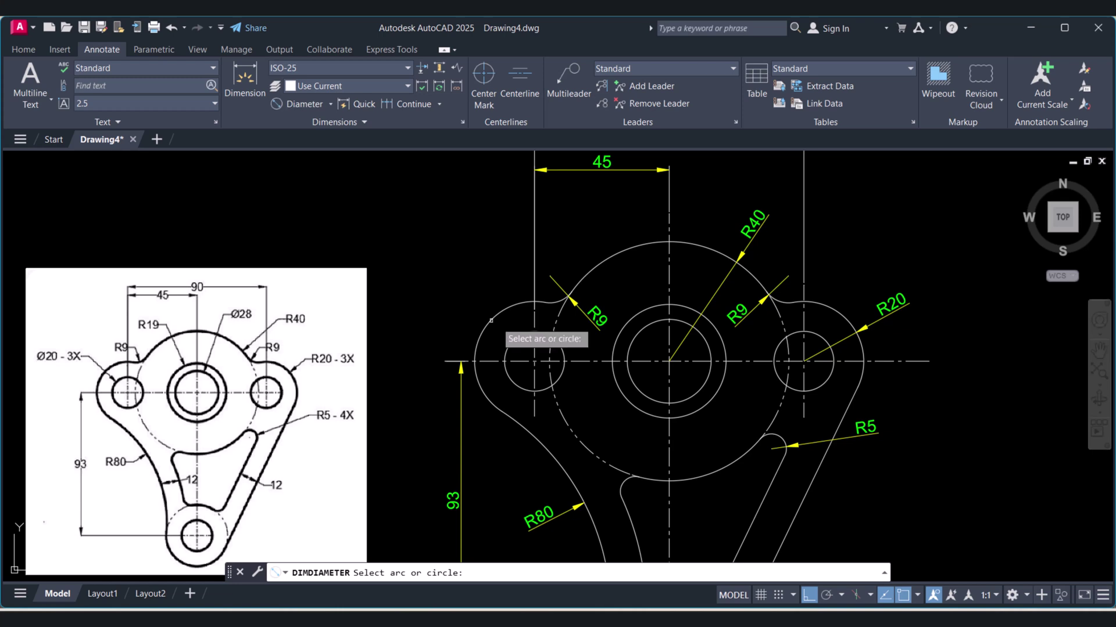
{"action": "left_click", "coordinate": [515, 339]}
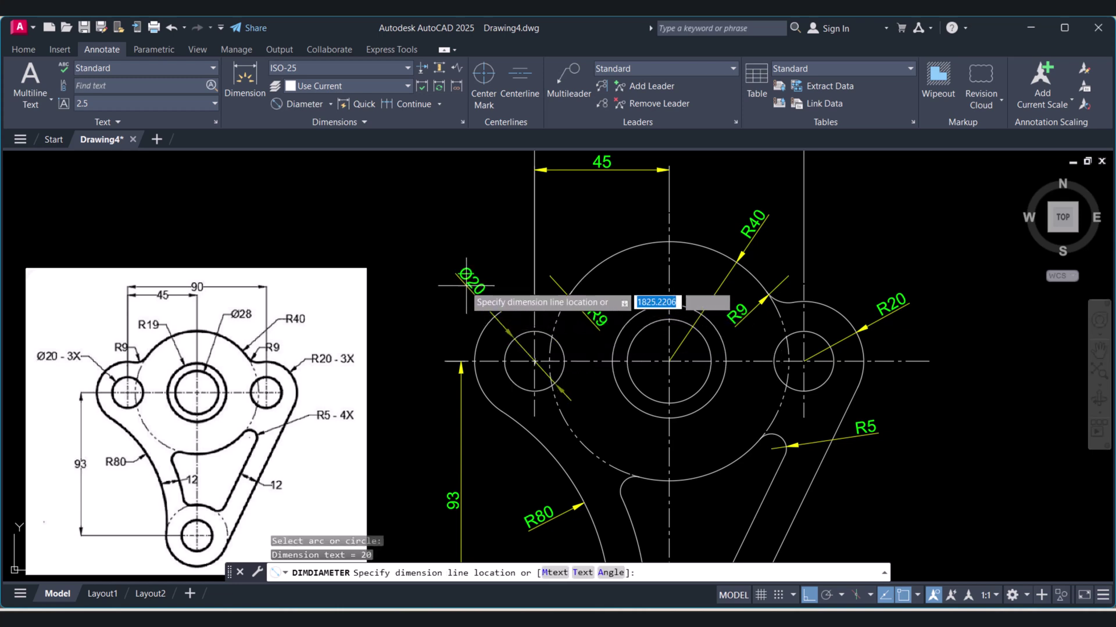
{"action": "left_click", "coordinate": [448, 285]}
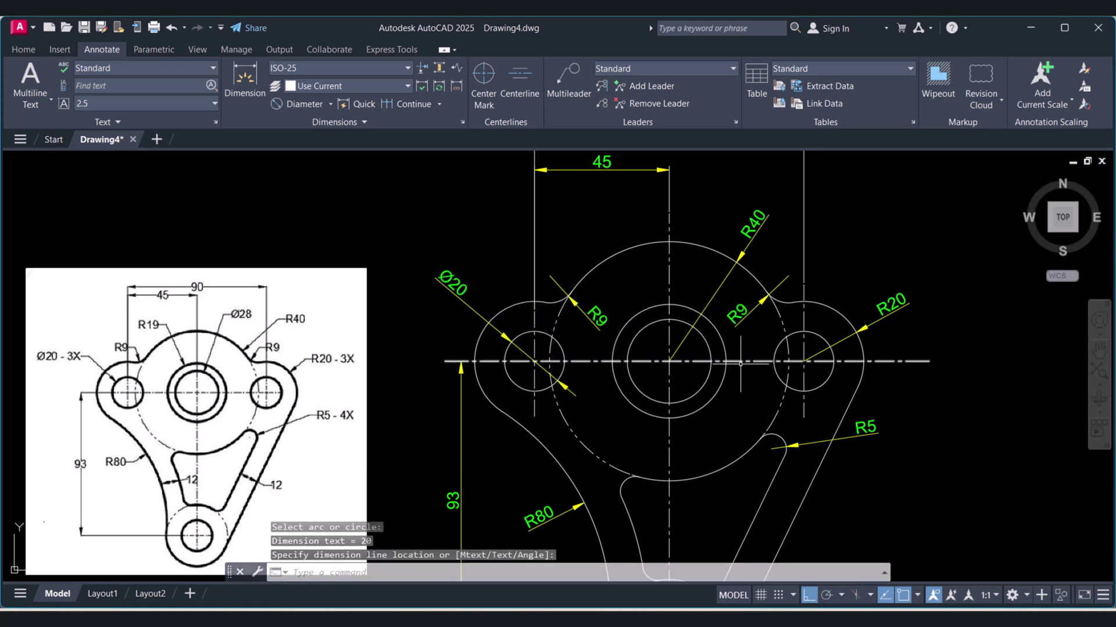
Add a diameter dimension to the inner circle of the central hole, with its text above the central lobe
{"action": "key", "text": "Return"}
{"action": "left_click", "coordinate": [651, 327]}
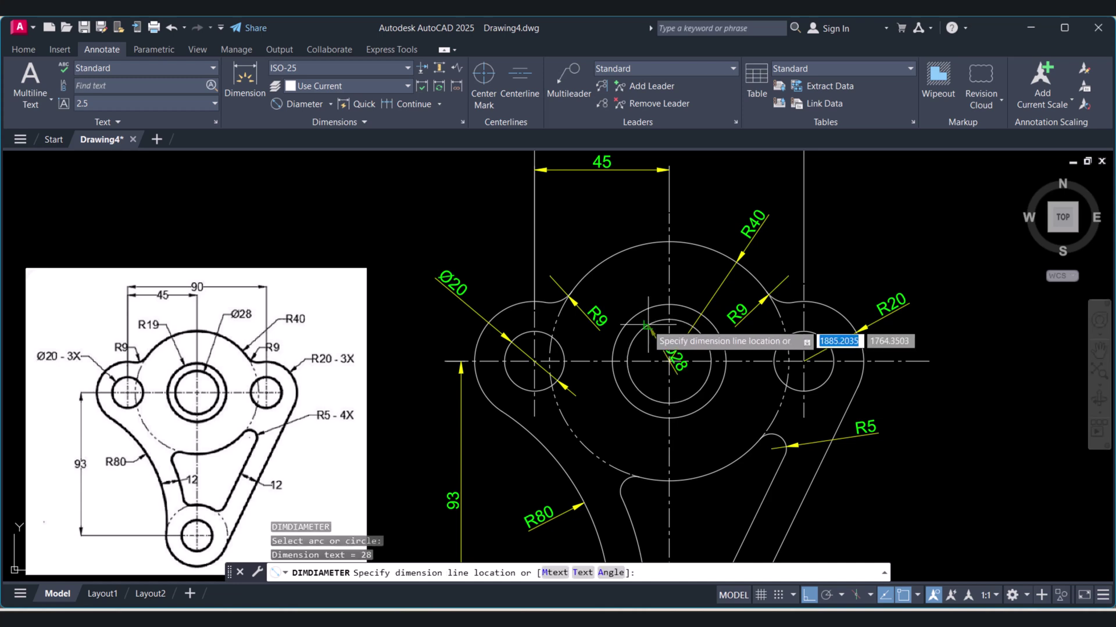
{"action": "left_click", "coordinate": [620, 212]}
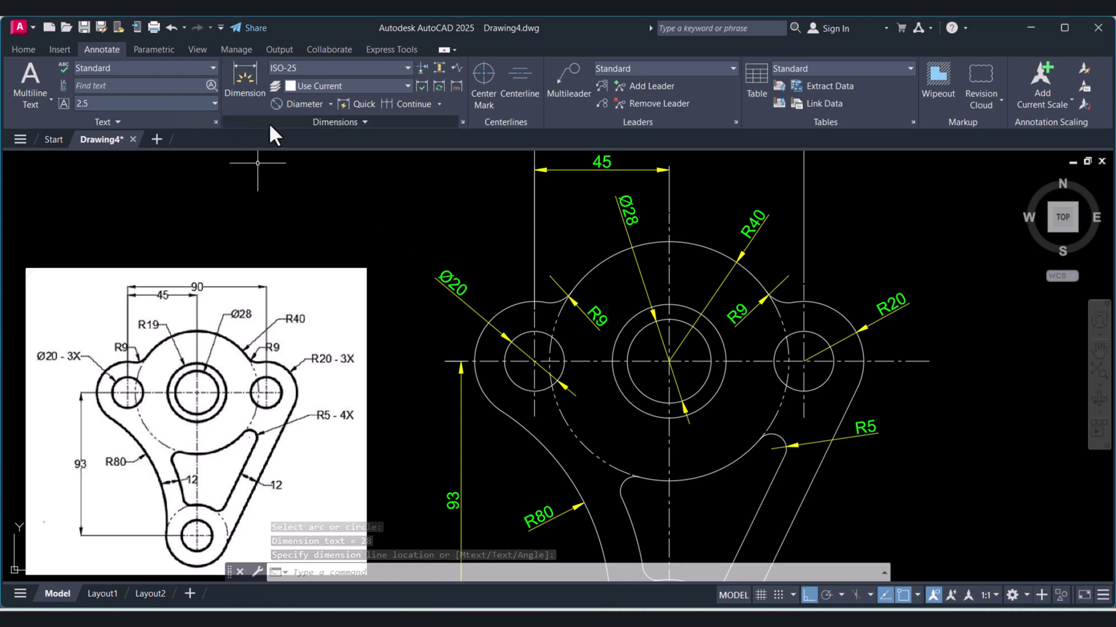
Add a radius dimension to the outer circle of the central hole, with its text above the upper left of the central lobe
{"action": "left_click", "coordinate": [325, 106]}
{"action": "left_click", "coordinate": [327, 106]}
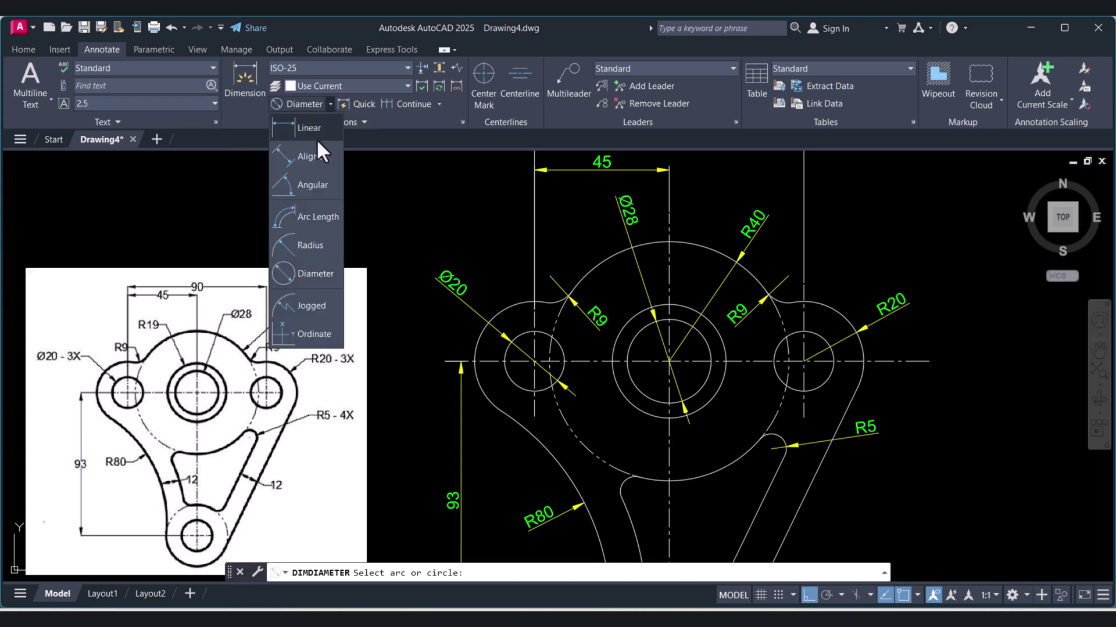
{"action": "left_click", "coordinate": [309, 246]}
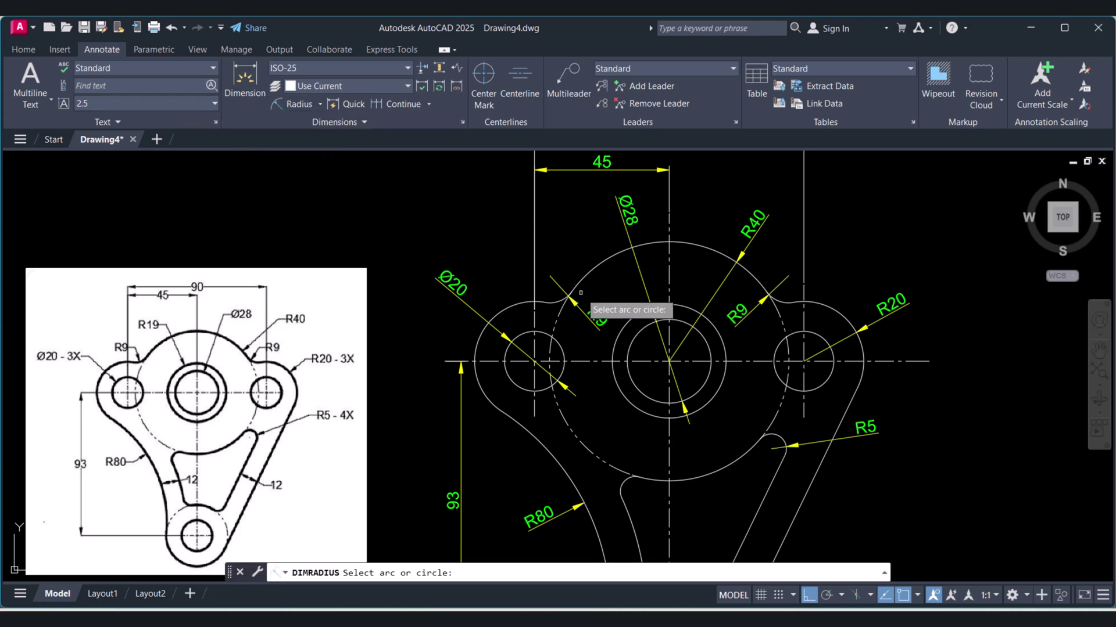
{"action": "left_click", "coordinate": [634, 323]}
{"action": "left_click", "coordinate": [582, 238]}
{"action": "scroll", "coordinate": [646, 244], "scroll_direction": "down", "scroll_amount": 2}
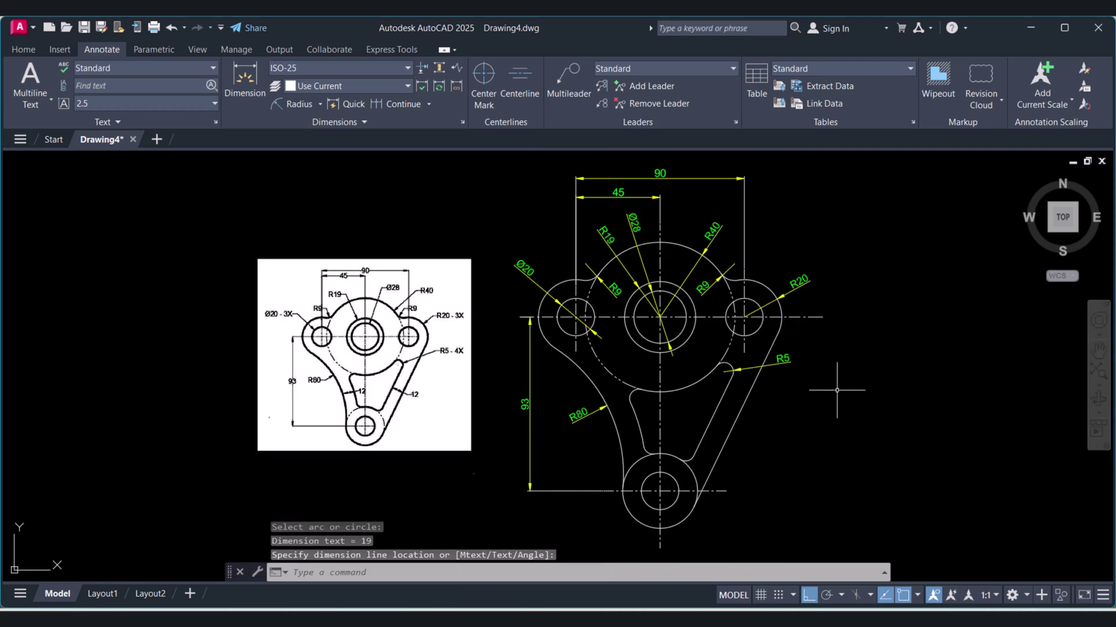
Add an aligned dimension between the cutout's slanted right edge and the bracket's outer right edge, with the text between them
{"action": "scroll", "coordinate": [771, 436], "scroll_direction": "up", "scroll_amount": 2}
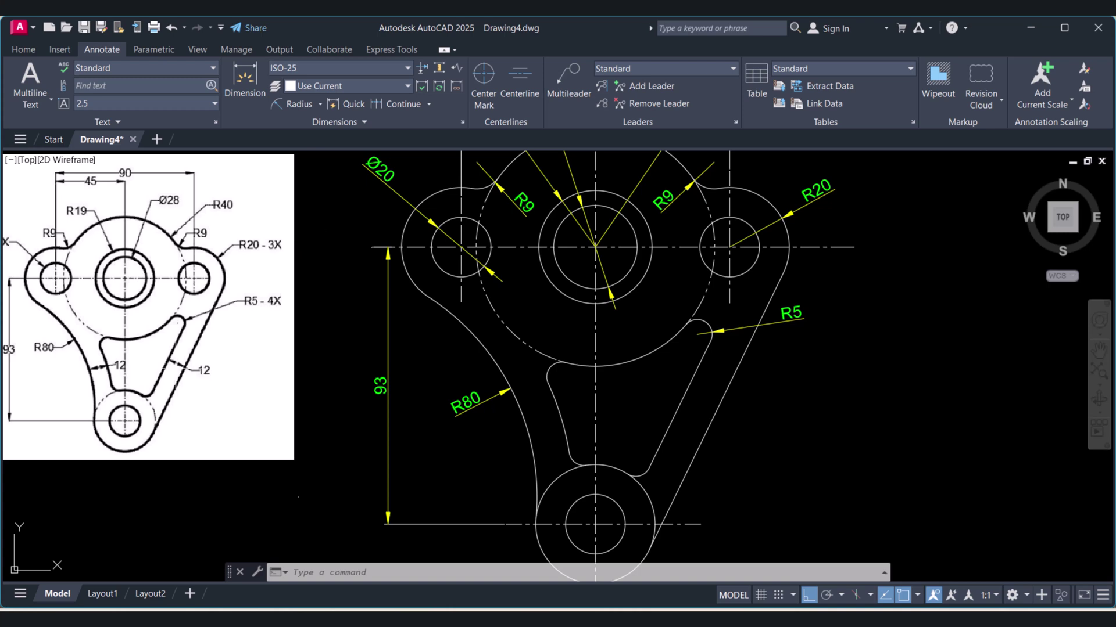
{"action": "left_click", "coordinate": [320, 104]}
{"action": "left_click", "coordinate": [313, 155]}
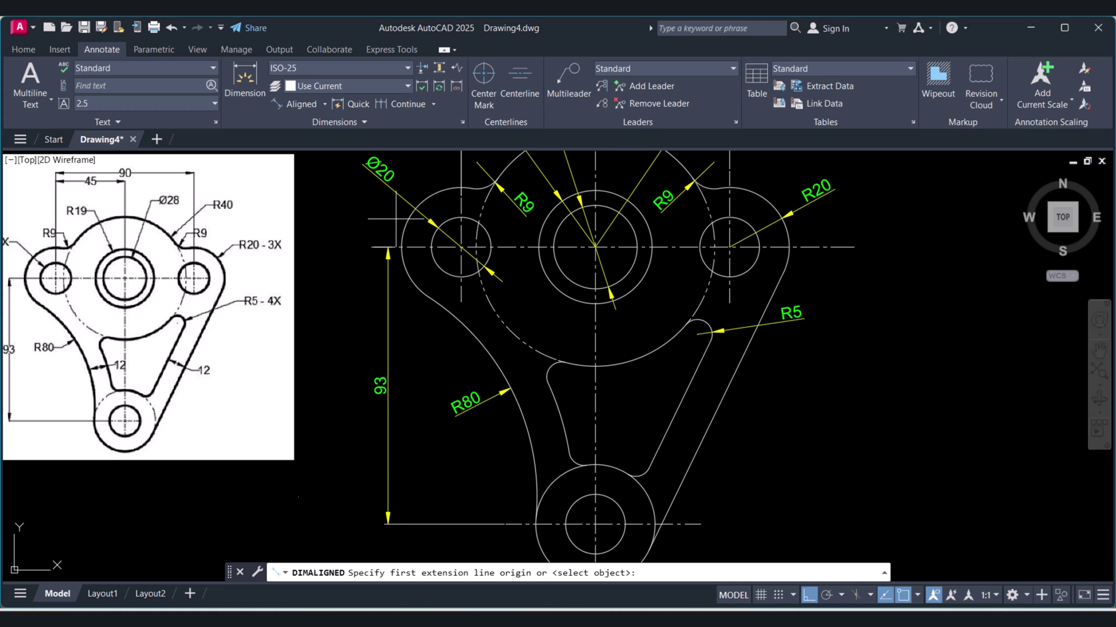
{"action": "left_click", "coordinate": [680, 403]}
{"action": "left_click", "coordinate": [710, 414]}
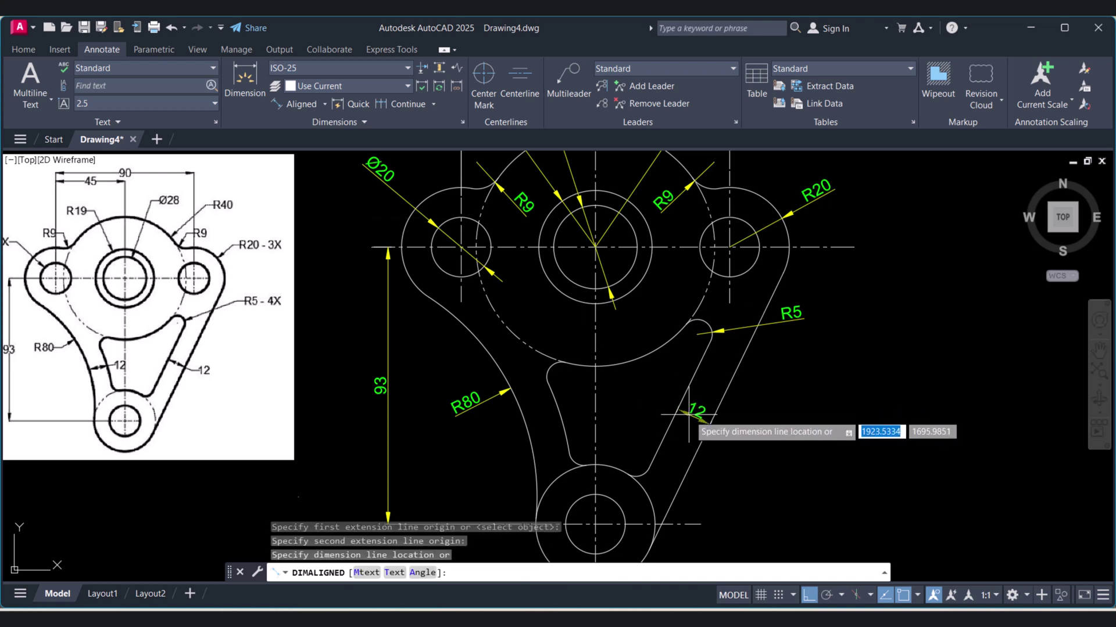
{"action": "left_click", "coordinate": [688, 414]}
Add an aligned dimension across the left web, from the cutout's left edge to the bracket's concave outer arc
{"action": "key", "text": "Return"}
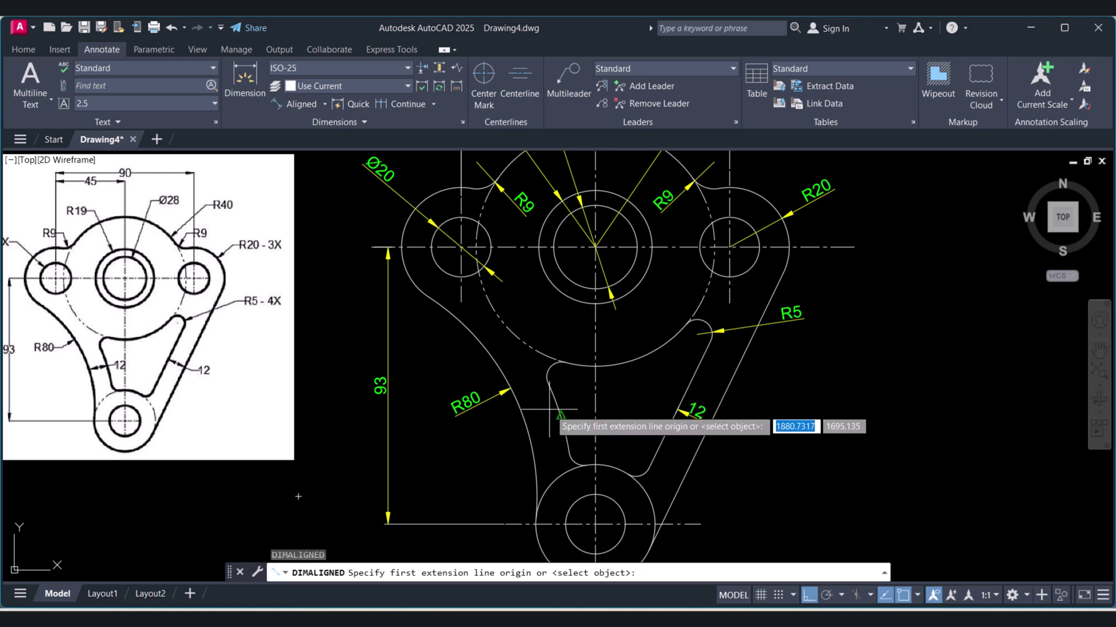
{"action": "left_click", "coordinate": [561, 410]}
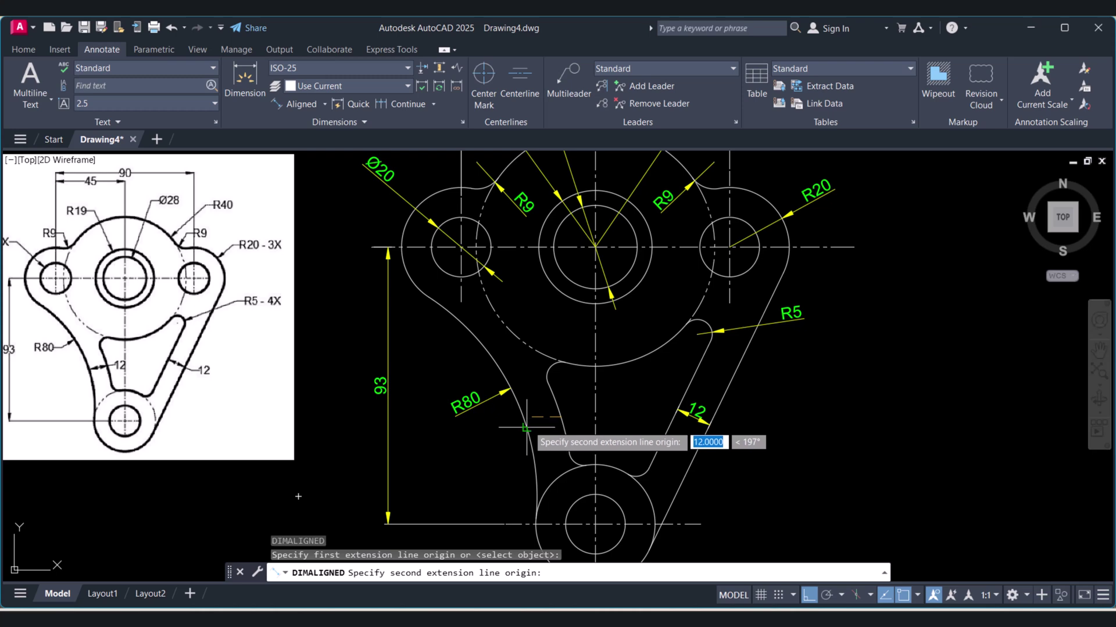
{"action": "left_click", "coordinate": [534, 420]}
{"action": "left_click", "coordinate": [540, 411]}
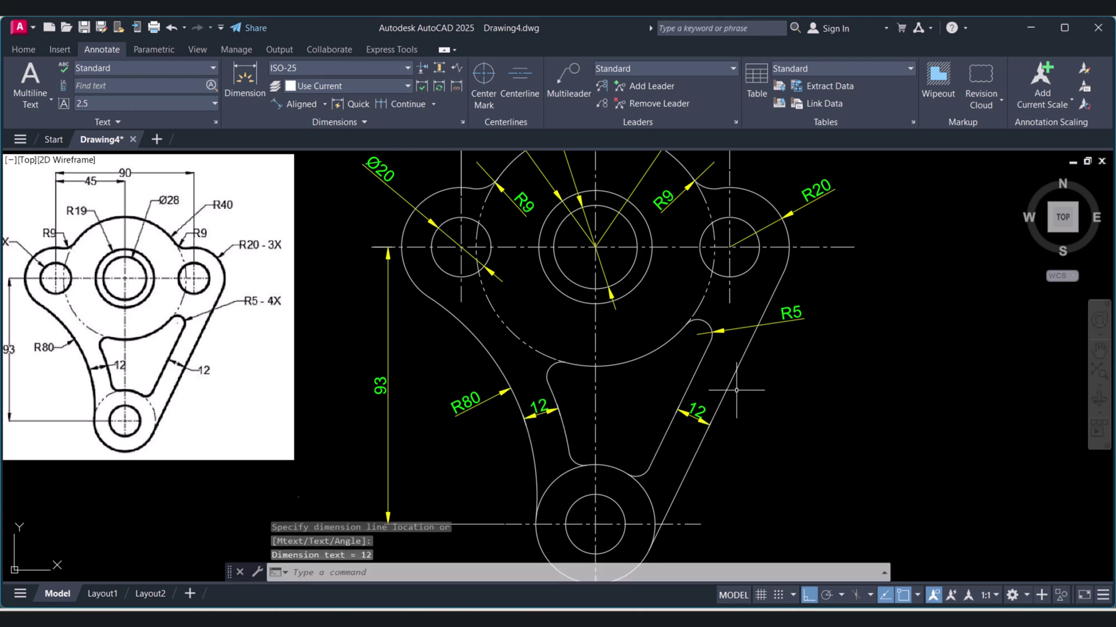
Erase the reference image beside the dimensioned bracket drawing
{"action": "scroll", "coordinate": [764, 393], "scroll_direction": "down", "scroll_amount": 2}
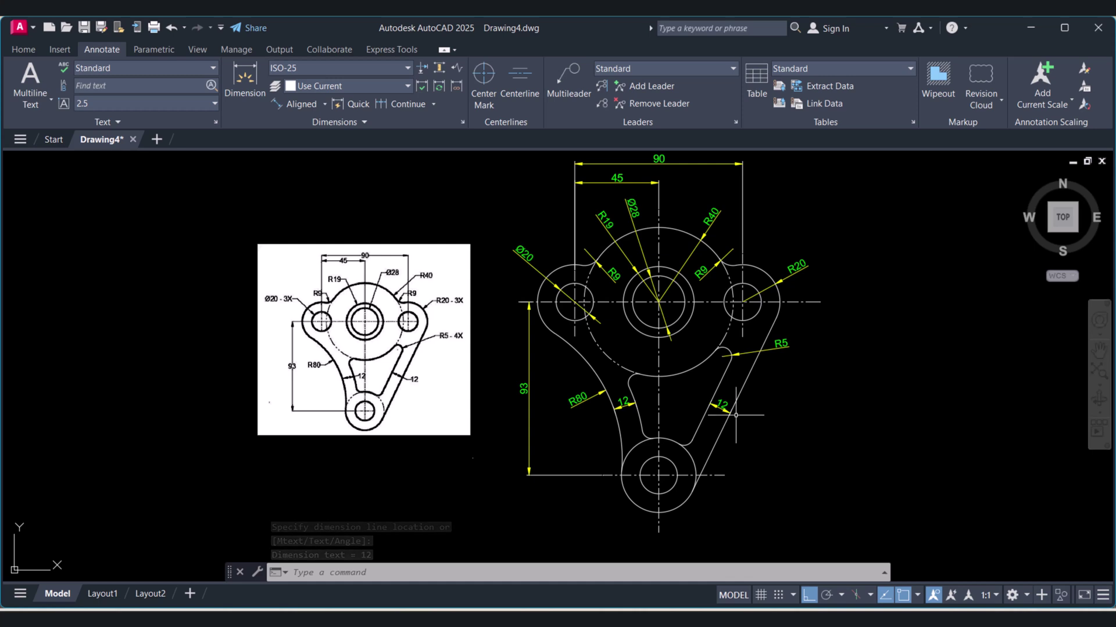
{"action": "middle_click_drag", "start_coordinate": [683, 359], "coordinate": [633, 374]}
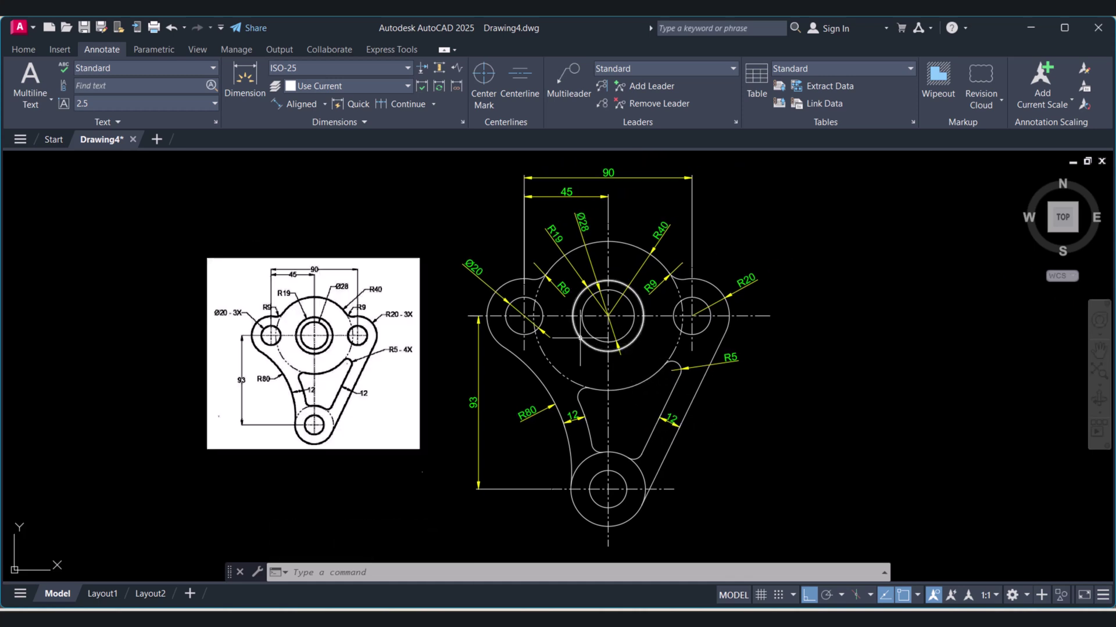
{"action": "middle_click_drag", "start_coordinate": [579, 337], "coordinate": [518, 356]}
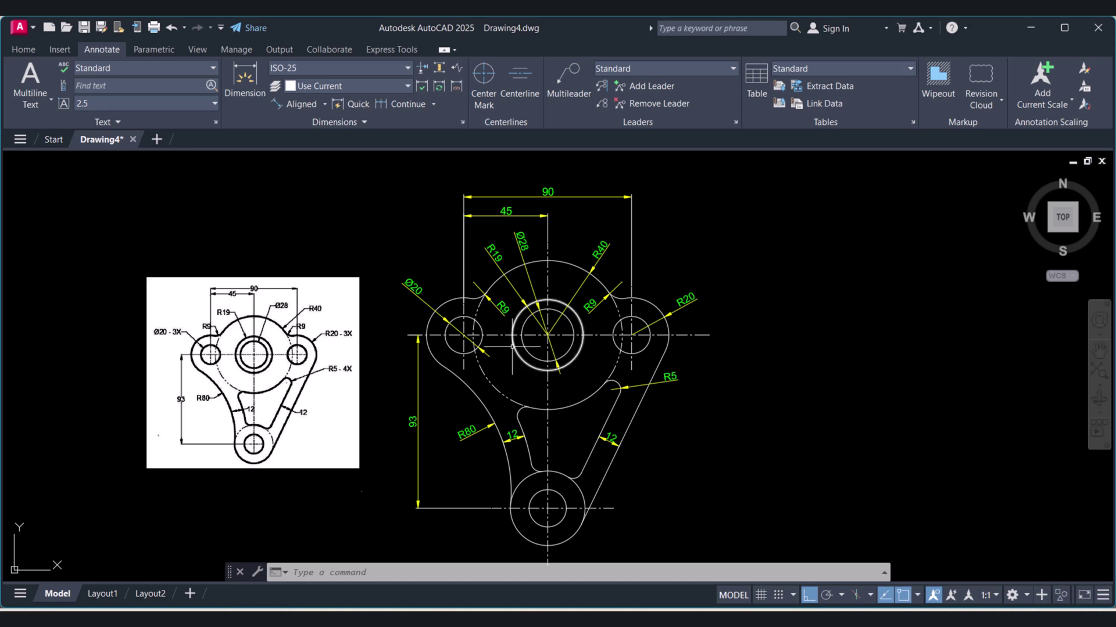
{"action": "scroll", "coordinate": [481, 334], "scroll_direction": "down", "scroll_amount": 2}
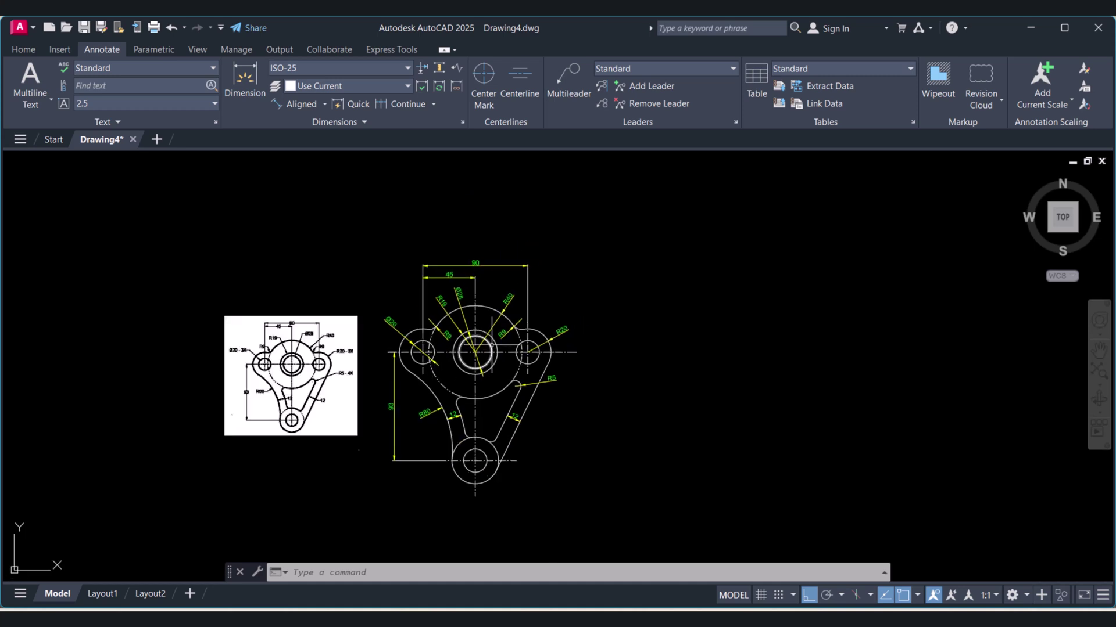
{"action": "key", "text": "Escape"}
{"action": "key", "text": "Escape"}
{"action": "type", "text": "e"}
{"action": "key", "text": "Return"}
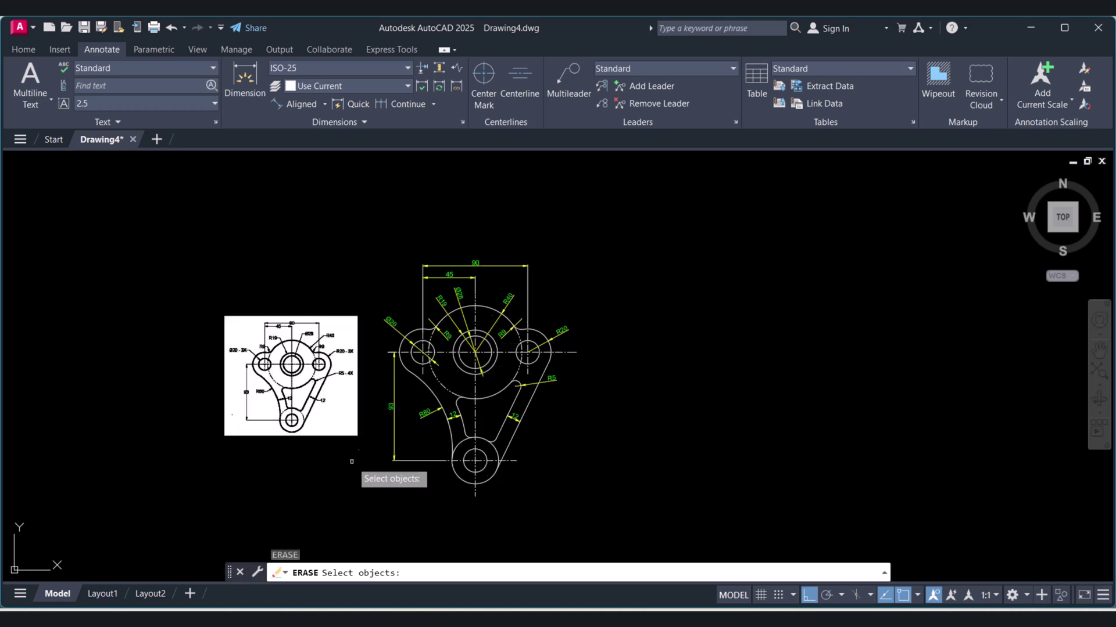
{"action": "left_click", "coordinate": [364, 450]}
{"action": "left_click", "coordinate": [337, 411]}
{"action": "key", "text": "Escape"}
{"action": "key", "text": "Return"}
{"action": "left_click", "coordinate": [300, 473]}
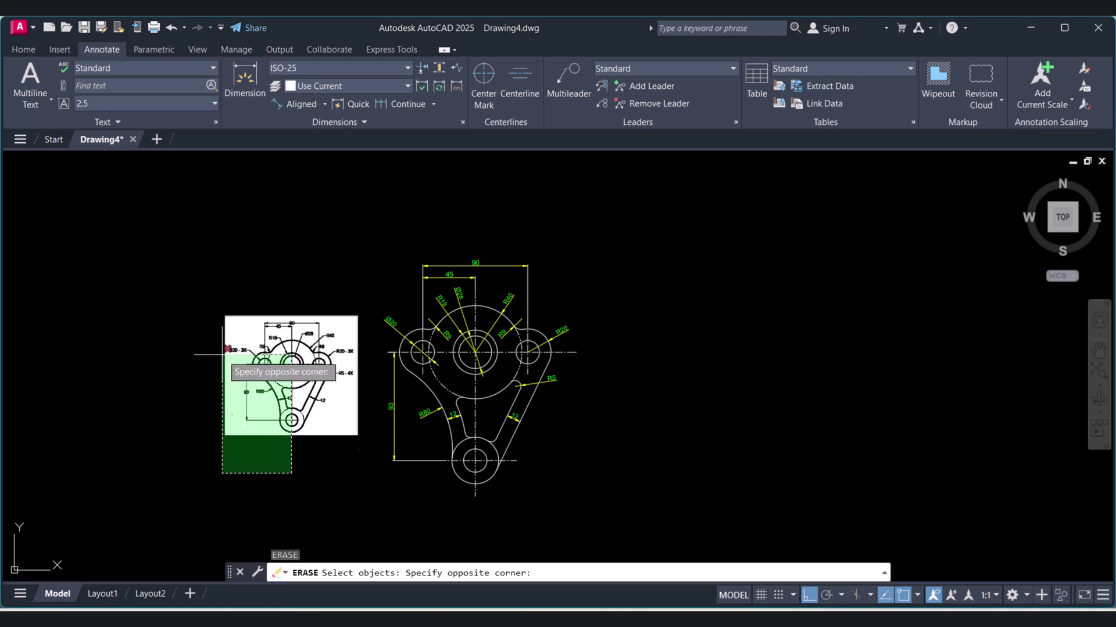
{"action": "left_click", "coordinate": [221, 323]}
{"action": "key", "text": "Return"}
Switch the workspace to 3D Modeling
{"action": "key", "text": "Return"}
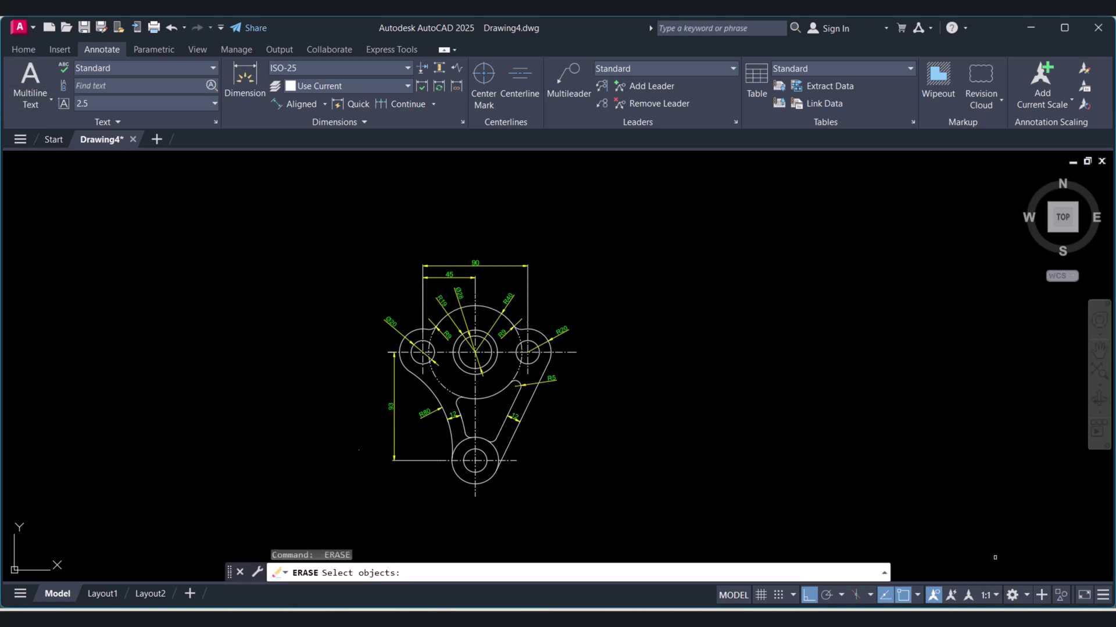
{"action": "left_click", "coordinate": [1026, 596]}
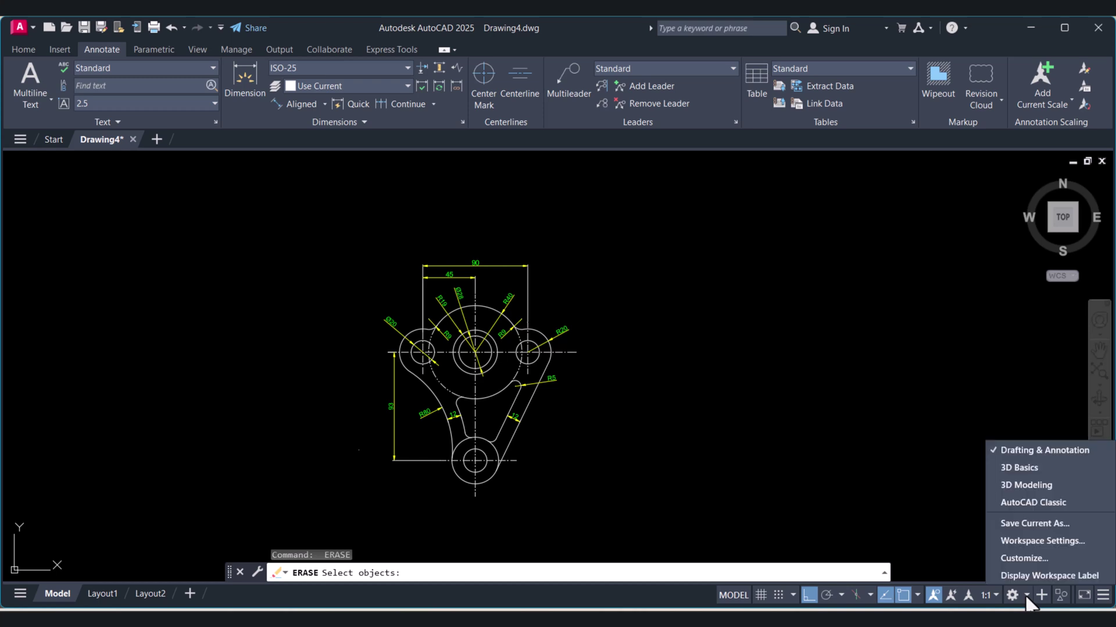
{"action": "key", "text": "Escape"}
{"action": "key", "text": "Escape"}
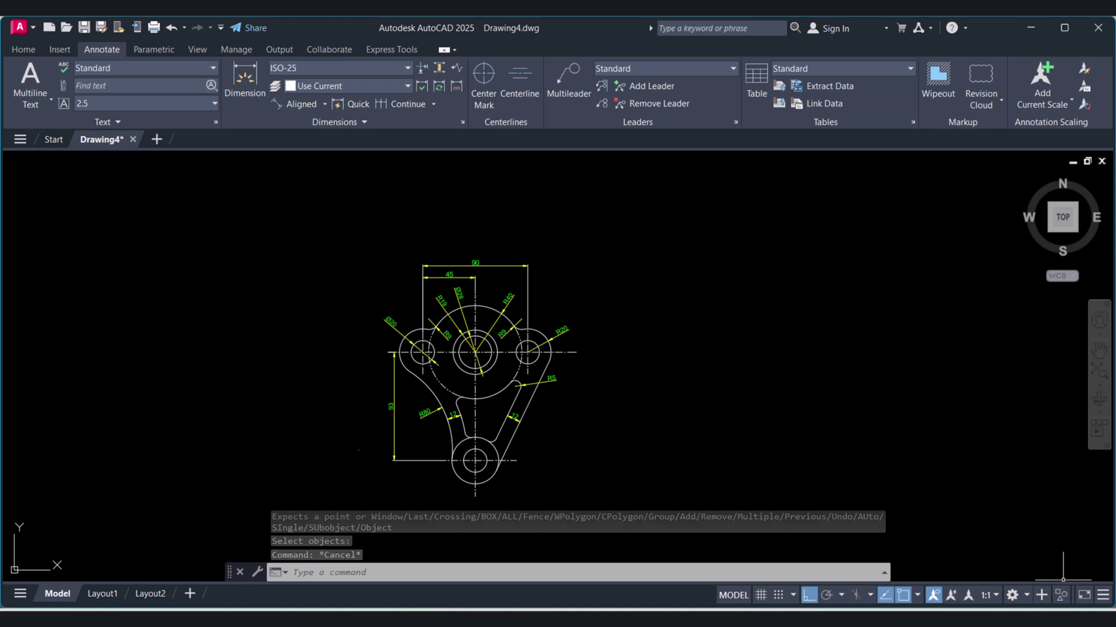
{"action": "left_click", "coordinate": [1026, 592]}
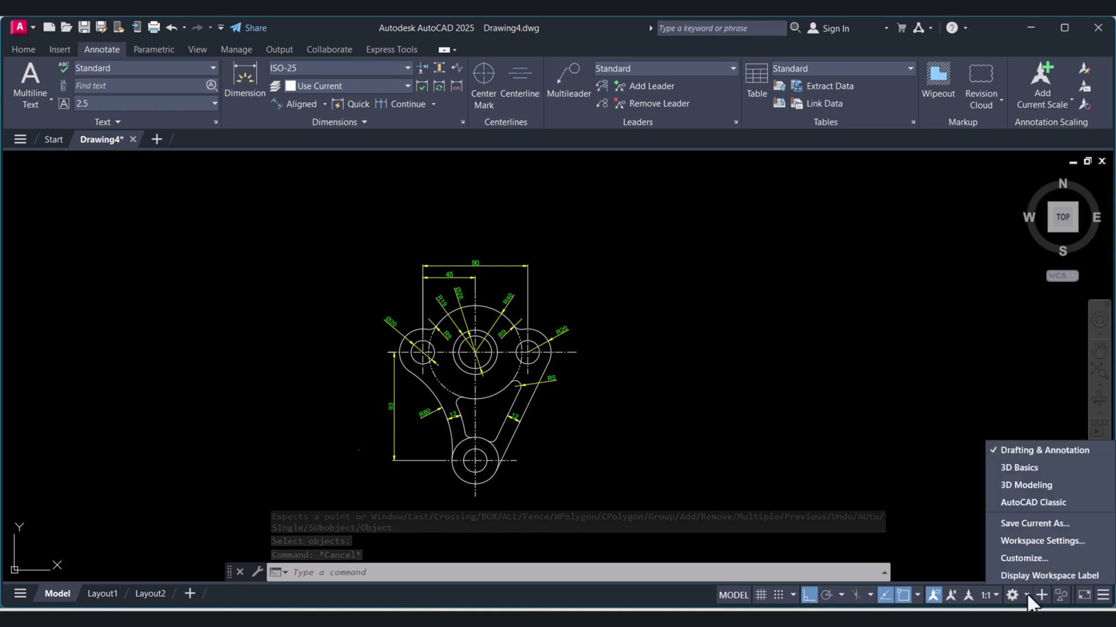
{"action": "left_click", "coordinate": [1026, 485]}
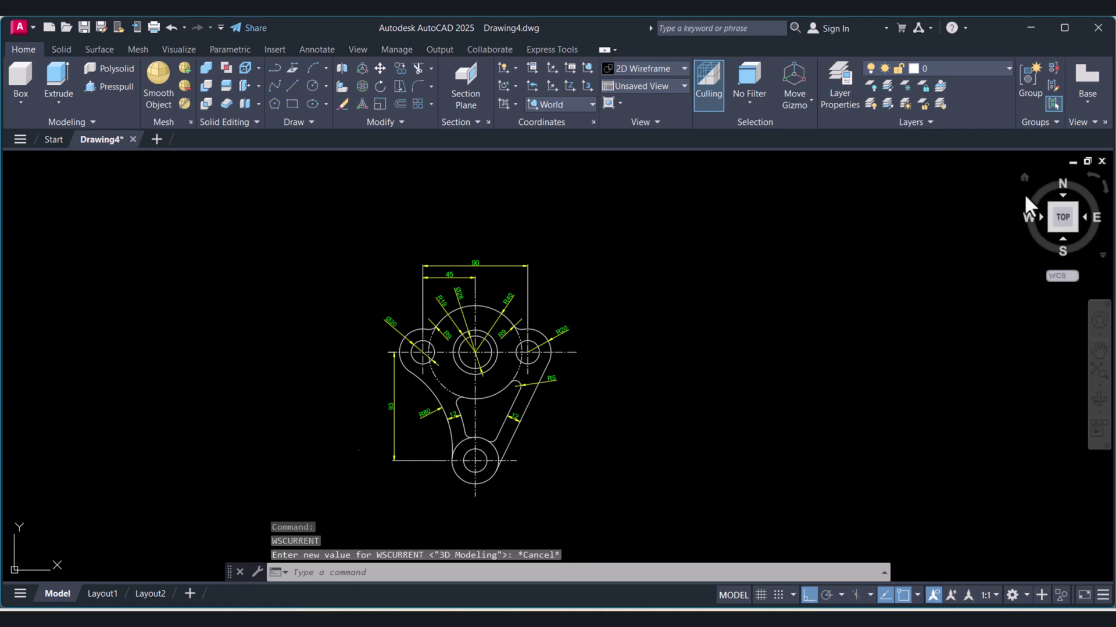
Copy the whole dimensioned bracket to the empty space on its right
{"action": "middle_click_drag", "start_coordinate": [517, 345], "coordinate": [461, 332]}
{"action": "key", "text": "Escape"}
{"action": "type", "text": "co"}
{"action": "key", "text": "Return"}
{"action": "left_click", "coordinate": [237, 204]}
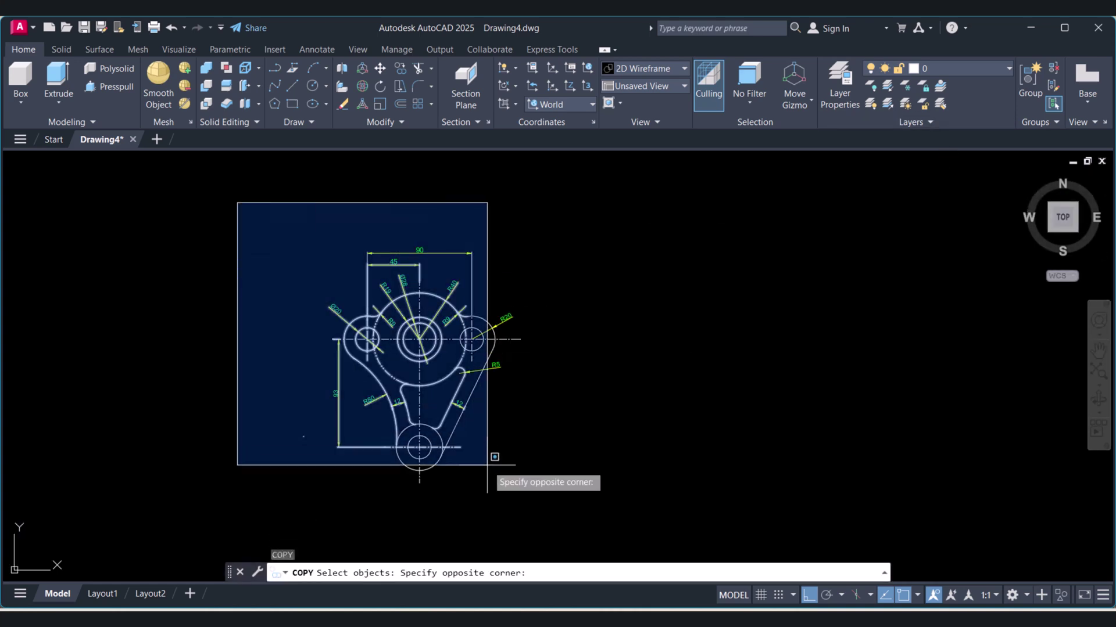
{"action": "left_click", "coordinate": [582, 526]}
{"action": "key", "text": "Return"}
{"action": "left_click", "coordinate": [565, 473]}
{"action": "left_click", "coordinate": [880, 456]}
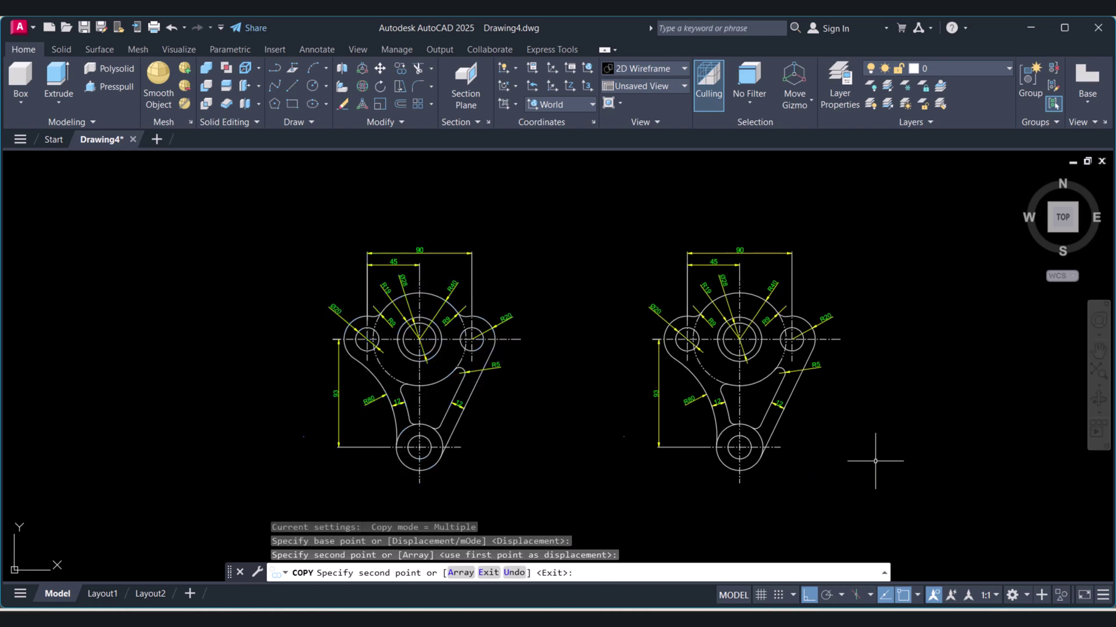
{"action": "key", "text": "Escape"}
{"action": "key", "text": "Escape"}
{"action": "key", "text": "Escape"}
{"action": "key", "text": "Escape"}
Erase the 90, 45, R40 and Ø28 dimensions and the main vertical centreline from the right-hand copy
{"action": "middle_click_drag", "start_coordinate": [750, 304], "coordinate": [682, 316]}
{"action": "scroll", "coordinate": [657, 292], "scroll_direction": "up", "scroll_amount": 2}
{"action": "type", "text": "e"}
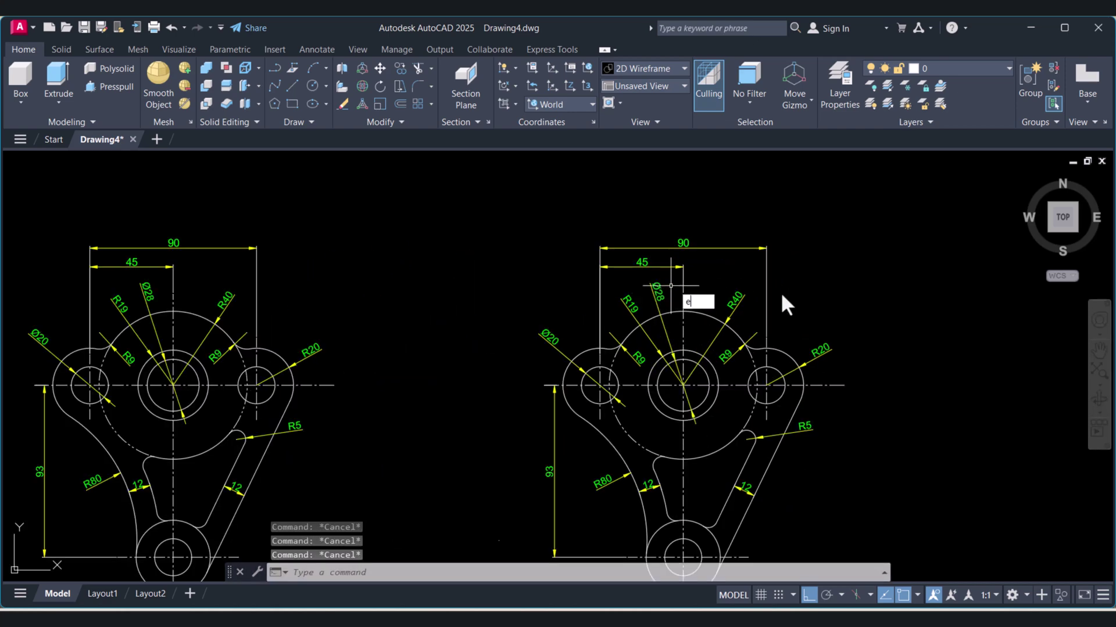
{"action": "key", "text": "Return"}
{"action": "left_click", "coordinate": [792, 293]}
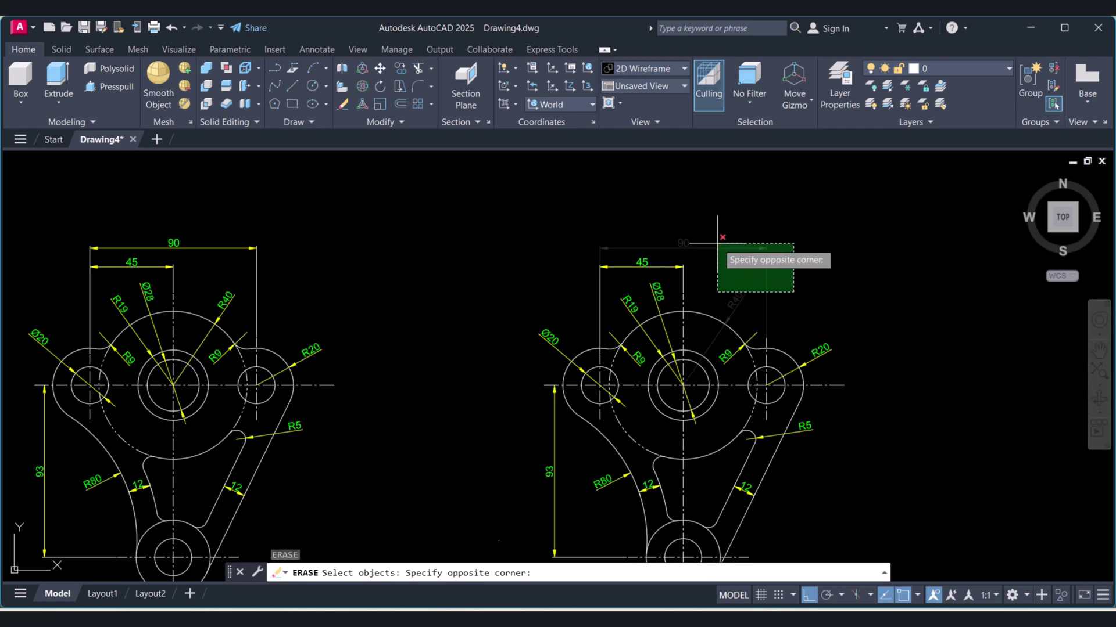
{"action": "left_click", "coordinate": [711, 244]}
{"action": "key", "text": "Return"}
{"action": "left_click", "coordinate": [748, 291]}
{"action": "left_click", "coordinate": [585, 266]}
{"action": "key", "text": "Delete"}
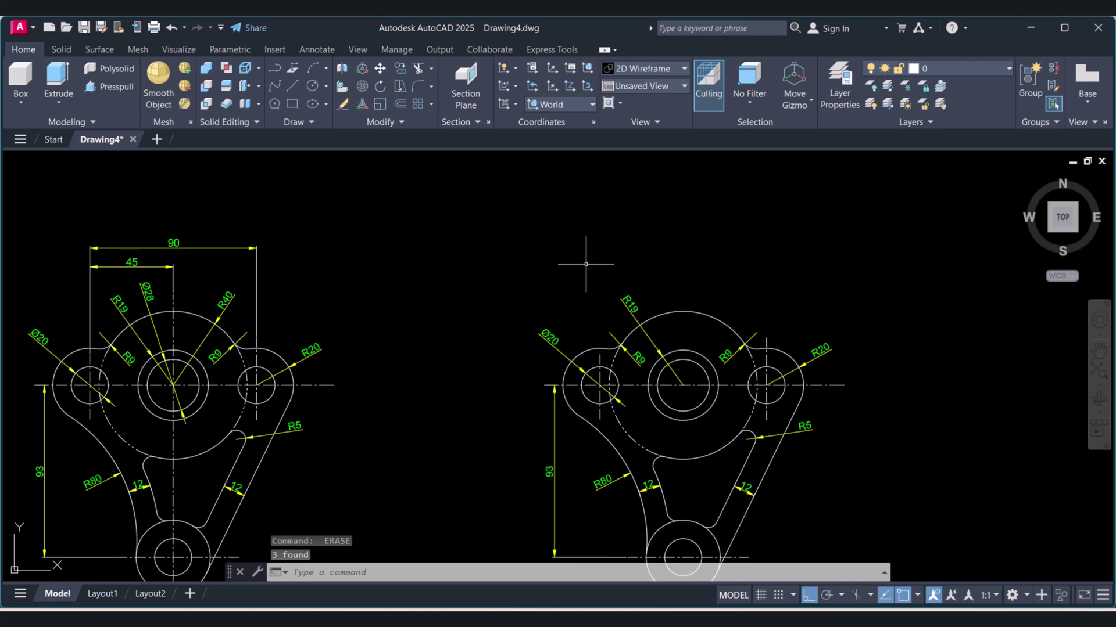
Erase the R19 dimension and the left R9 dimension from the right-hand copy
{"action": "scroll", "coordinate": [638, 323], "scroll_direction": "up", "scroll_amount": 2}
{"action": "key", "text": "Return"}
{"action": "left_click", "coordinate": [653, 294]}
{"action": "left_click", "coordinate": [597, 304]}
{"action": "key", "text": "Return"}
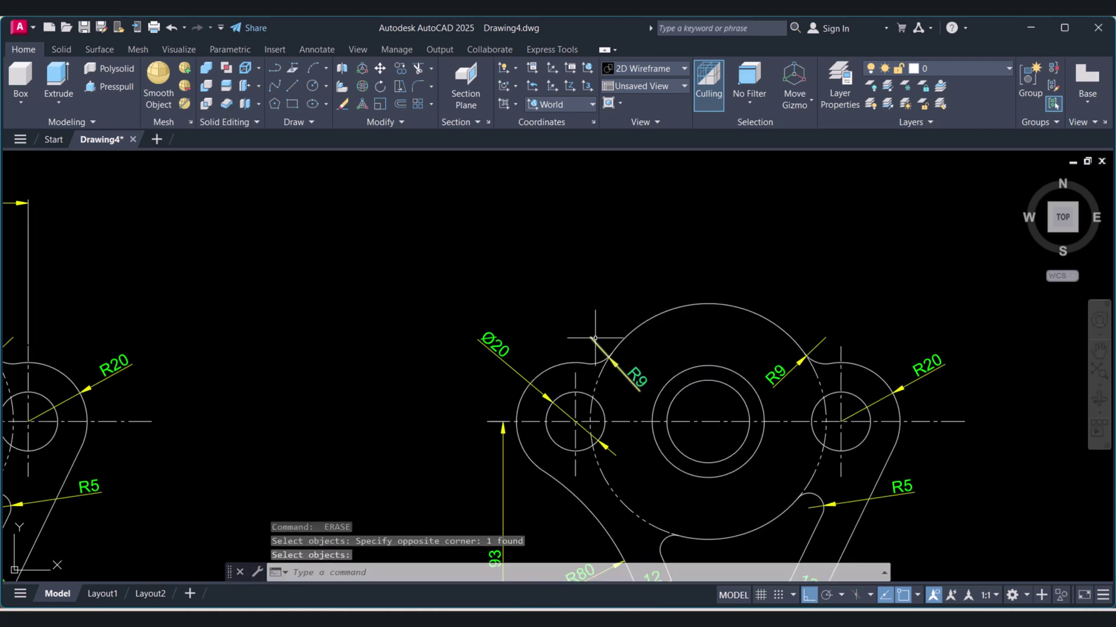
{"action": "left_click", "coordinate": [606, 328]}
{"action": "left_click", "coordinate": [595, 339]}
{"action": "key", "text": "Return"}
{"action": "key", "text": "Return"}
Erase the Ø20, 93 and R80 dimensions from the left side of the right-hand copy
{"action": "left_click", "coordinate": [540, 346]}
{"action": "left_click", "coordinate": [468, 349]}
{"action": "key", "text": "Return"}
{"action": "key", "text": "Return"}
{"action": "scroll", "coordinate": [468, 349], "scroll_direction": "down", "scroll_amount": 2}
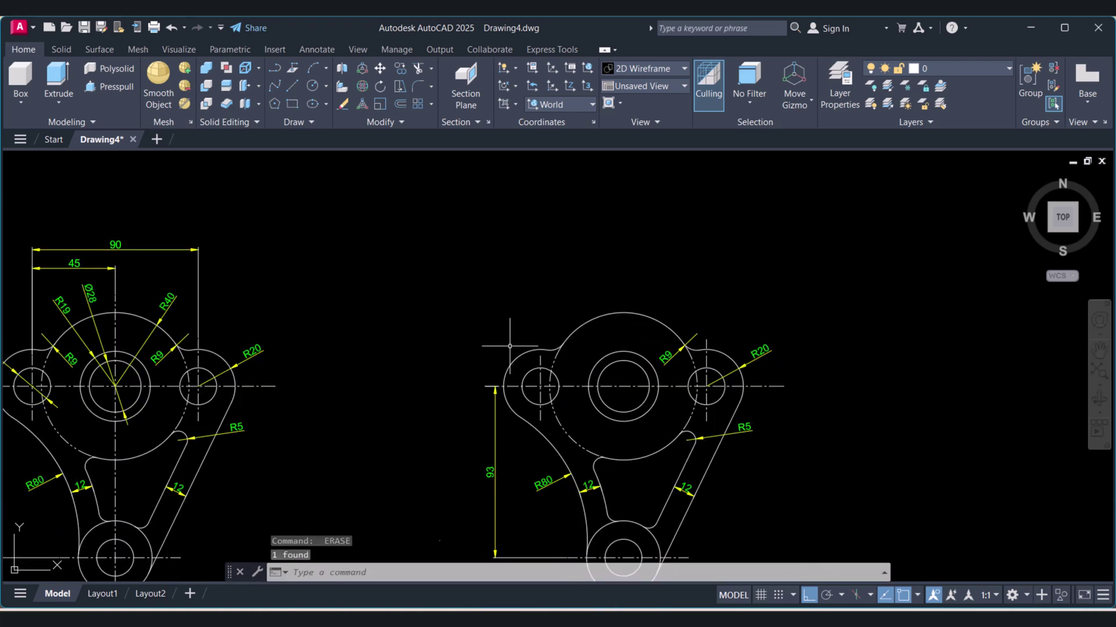
{"action": "left_click", "coordinate": [543, 415]}
{"action": "left_click", "coordinate": [448, 316]}
{"action": "key", "text": "Return"}
Erase both 12 mm aligned dimensions beside the inner cutout of the right-hand copy
{"action": "scroll", "coordinate": [560, 360], "scroll_direction": "up", "scroll_amount": 2}
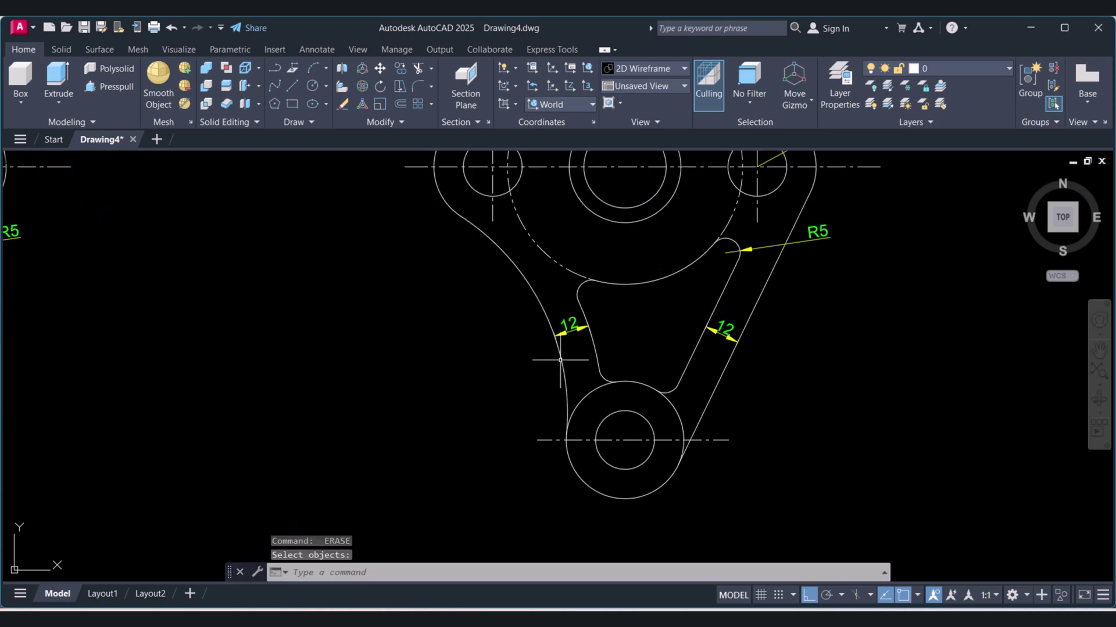
{"action": "left_click", "coordinate": [574, 343]}
{"action": "key", "text": "Return"}
{"action": "key", "text": "Return"}
{"action": "left_click", "coordinate": [720, 327]}
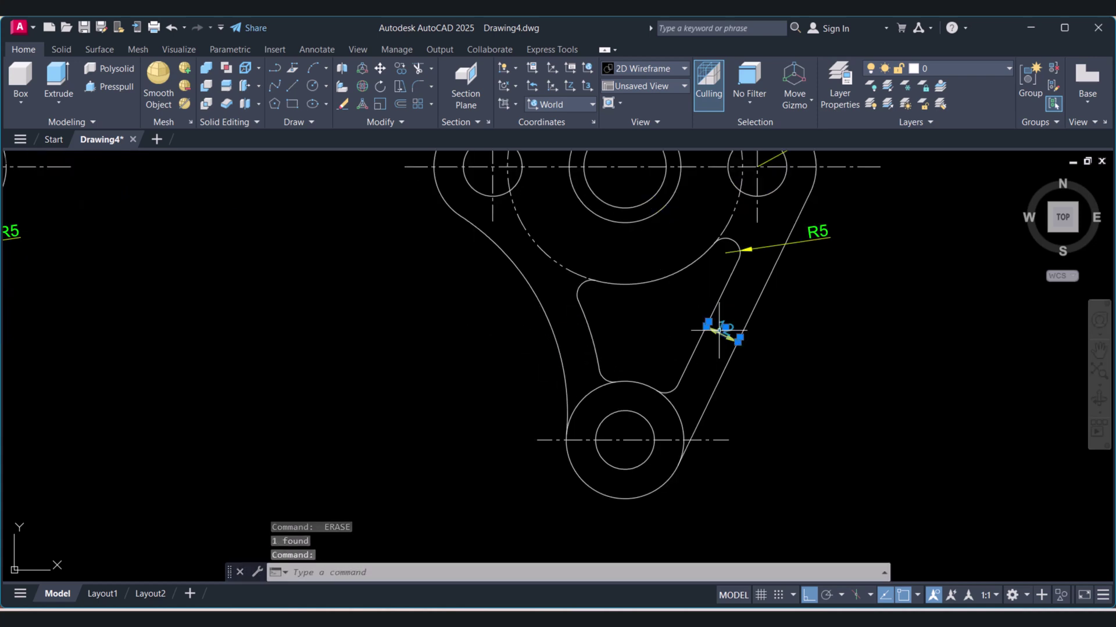
{"action": "key", "text": "Return"}
{"action": "left_click", "coordinate": [752, 452]}
{"action": "key", "text": "Escape"}
Erase the R5 and R20 dimensions from the right side of the right-hand copy
{"action": "middle_click_drag", "start_coordinate": [797, 308], "coordinate": [786, 374]}
{"action": "key", "text": "Return"}
{"action": "left_click", "coordinate": [854, 329]}
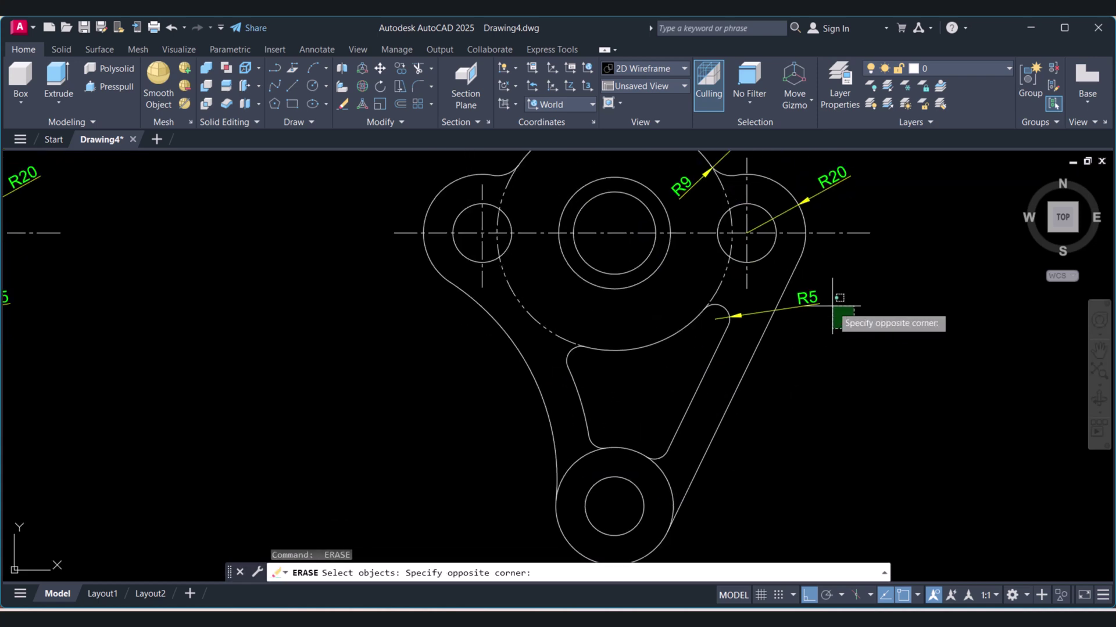
{"action": "left_click", "coordinate": [809, 302]}
{"action": "left_click", "coordinate": [837, 186]}
{"action": "key", "text": "Return"}
Erase the remaining R9 dimension and the horizontal centreline through the three upper holes of the copy
{"action": "middle_click_drag", "start_coordinate": [692, 242], "coordinate": [692, 316]}
{"action": "key", "text": "Return"}
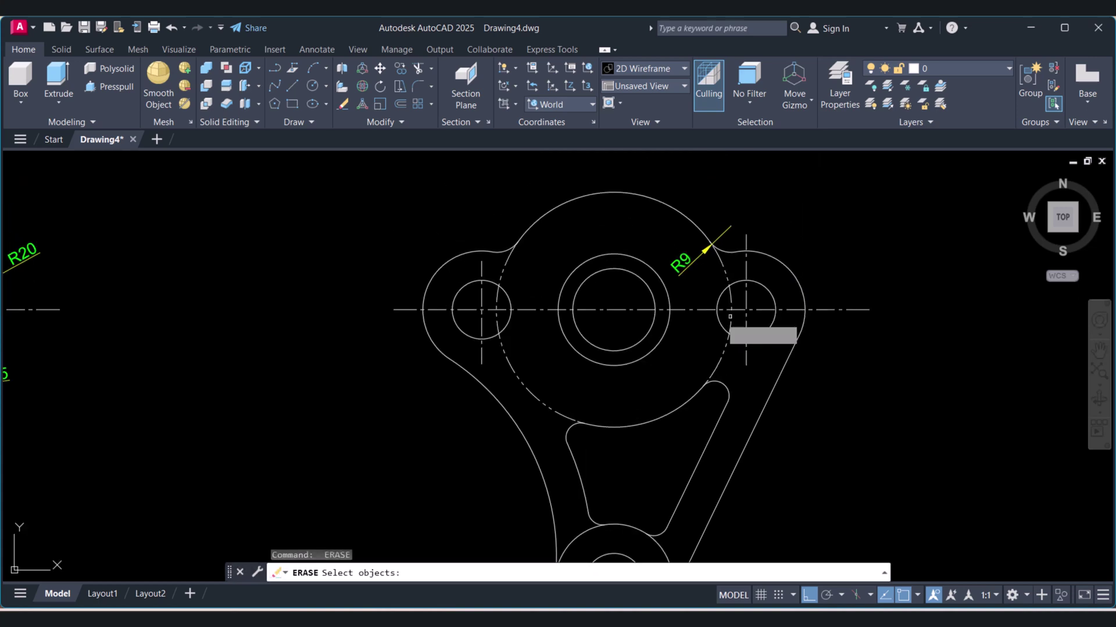
{"action": "left_click", "coordinate": [694, 318]}
{"action": "left_click", "coordinate": [678, 240]}
{"action": "key", "text": "Return"}
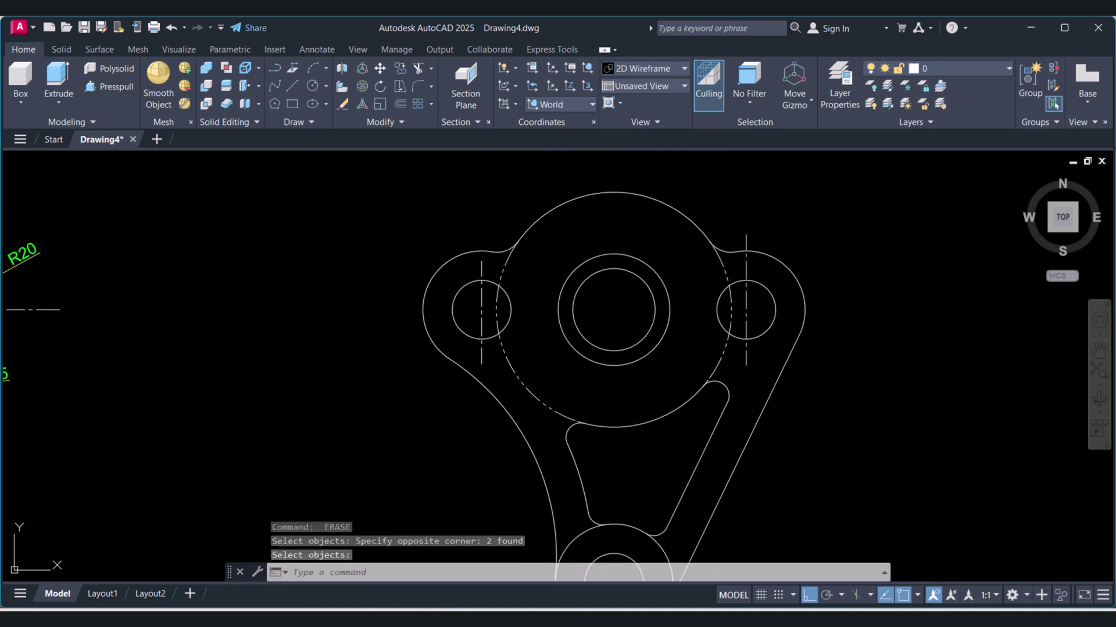
Erase the short vertical centrelines of the two side holes in the copy
{"action": "left_click", "coordinate": [773, 346]}
{"action": "left_click", "coordinate": [720, 291]}
{"action": "key", "text": "Return"}
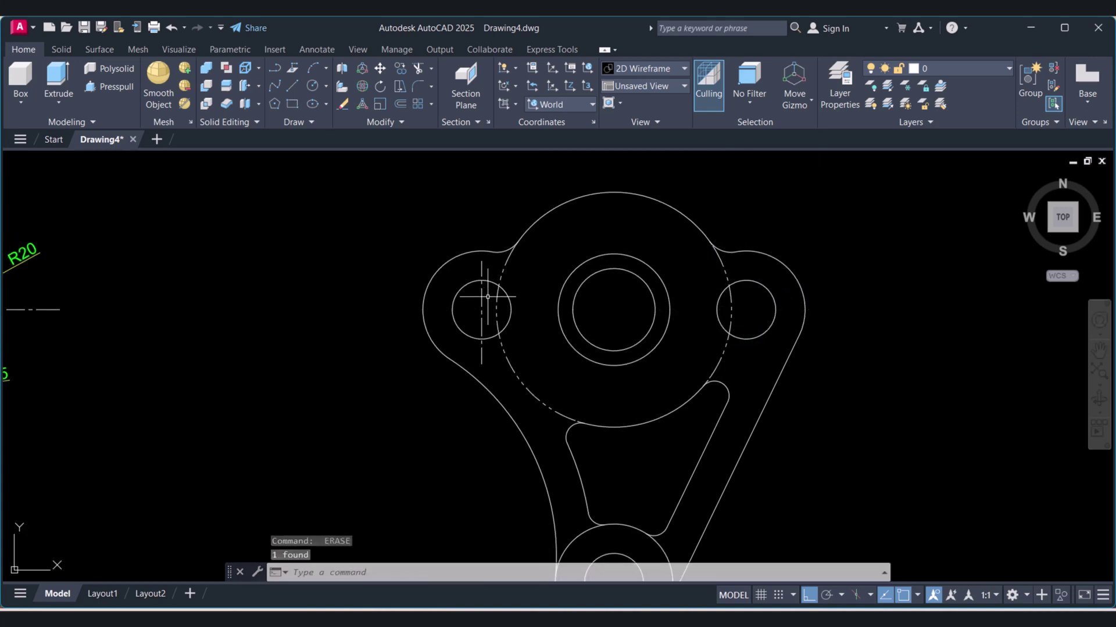
{"action": "key", "text": "Escape"}
Trim the dash-dot circle where it overlaps the fillets between the large upper arc and the two side lobes
{"action": "scroll", "coordinate": [506, 256], "scroll_direction": "up", "scroll_amount": 5}
{"action": "key", "text": "Escape"}
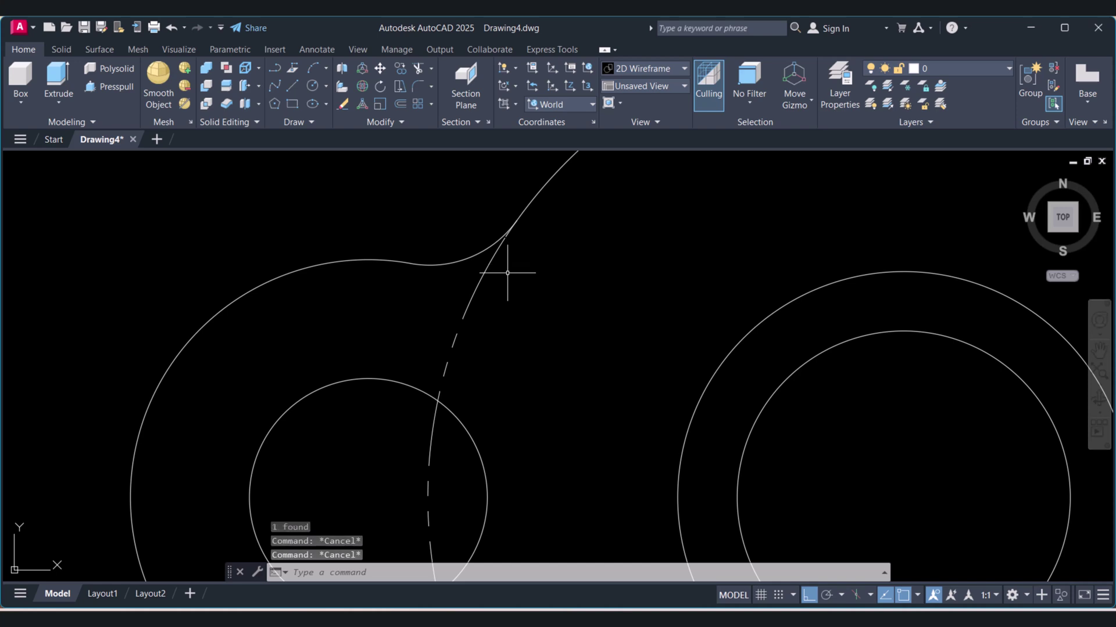
{"action": "type", "text": "tr"}
{"action": "key", "text": "Return"}
{"action": "scroll", "coordinate": [499, 249], "scroll_direction": "down", "scroll_amount": 3}
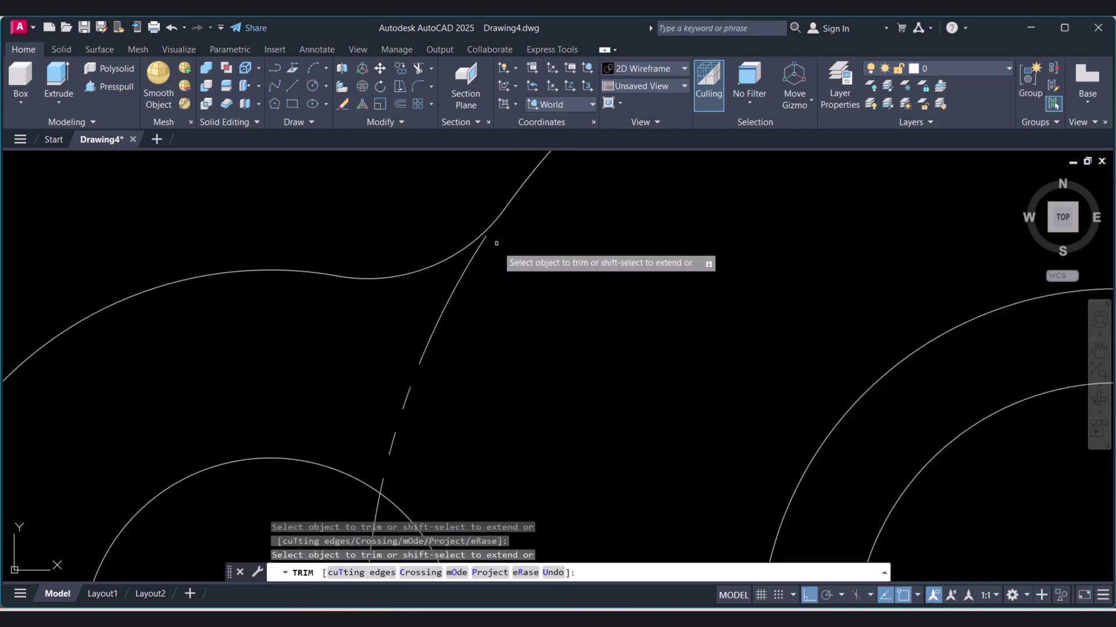
{"action": "middle_click_drag", "start_coordinate": [499, 250], "coordinate": [674, 251]}
{"action": "scroll", "coordinate": [825, 291], "scroll_direction": "up", "scroll_amount": 6}
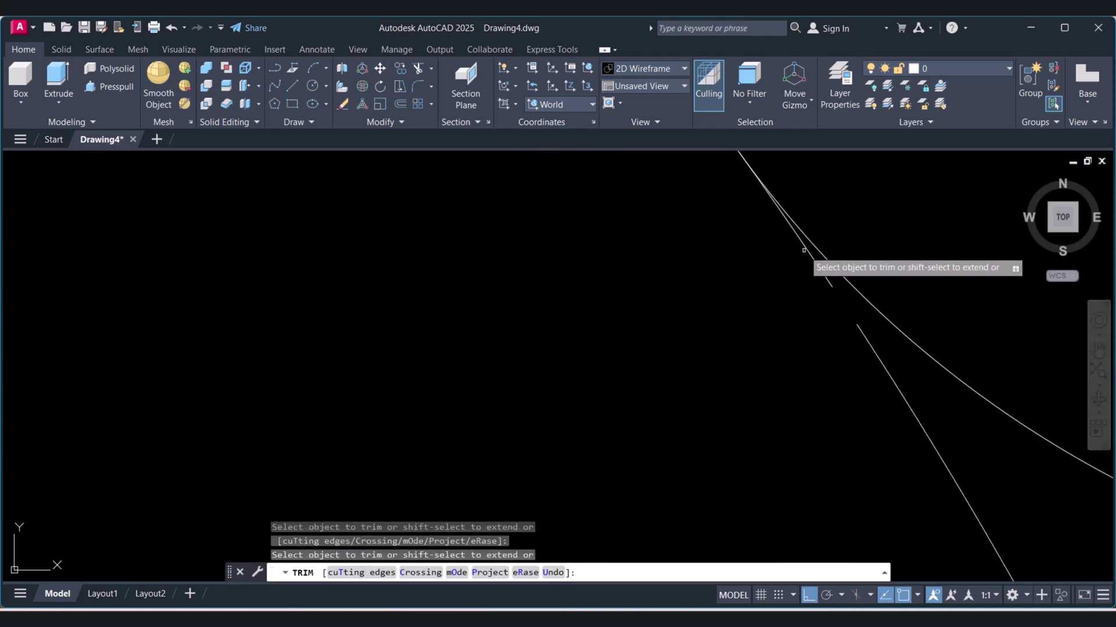
{"action": "key", "text": "Escape"}
Erase the leftover dash-dot arcs of the large circle on both sides of the central hole
{"action": "scroll", "coordinate": [792, 368], "scroll_direction": "down", "scroll_amount": 3}
{"action": "type", "text": "e"}
{"action": "key", "text": "Return"}
{"action": "left_click_drag", "start_coordinate": [892, 443], "coordinate": [923, 558]}
{"action": "key", "text": "Return"}
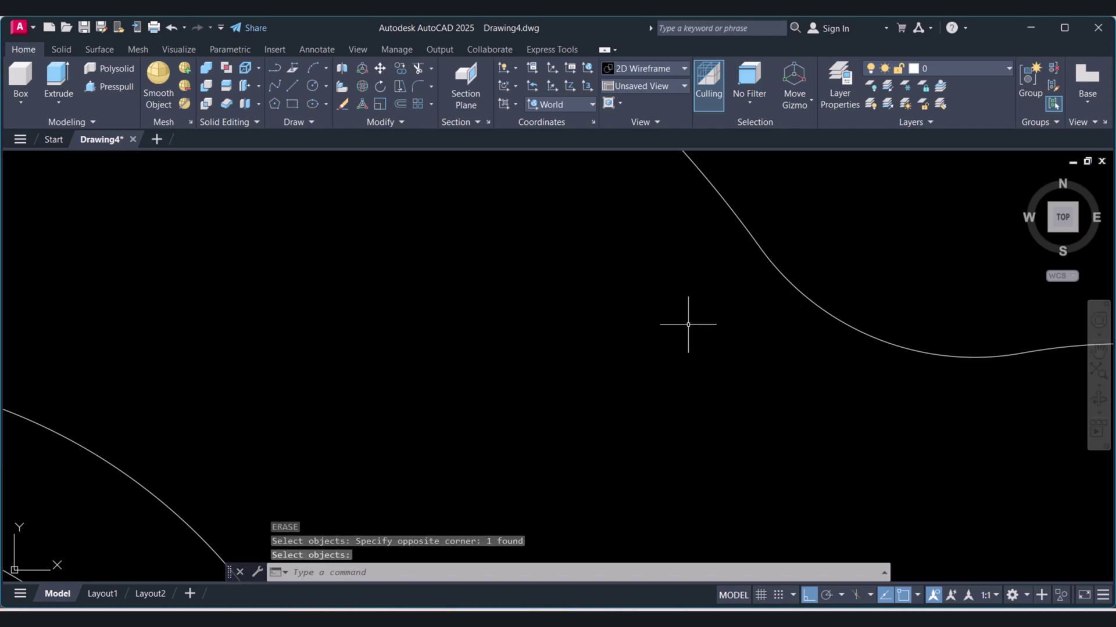
{"action": "scroll", "coordinate": [689, 318], "scroll_direction": "down", "scroll_amount": 4}
{"action": "scroll", "coordinate": [624, 343], "scroll_direction": "up", "scroll_amount": 3}
{"action": "key", "text": "Return"}
{"action": "left_click", "coordinate": [598, 448]}
{"action": "left_click", "coordinate": [572, 464]}
{"action": "key", "text": "Return"}
{"action": "scroll", "coordinate": [639, 406], "scroll_direction": "down", "scroll_amount": 3}
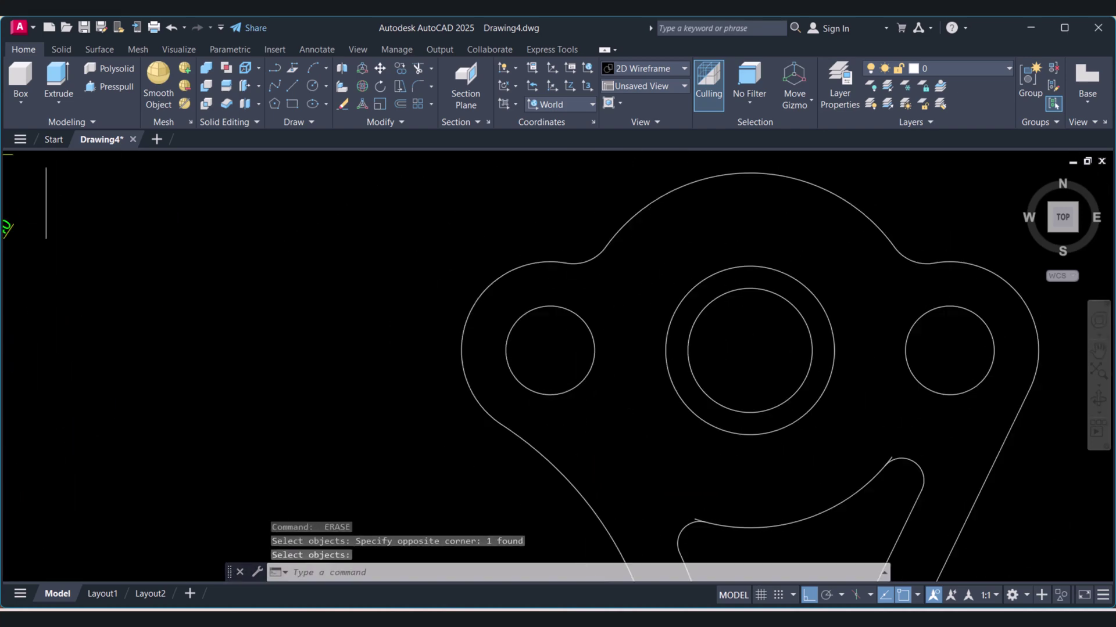
Trim the overhanging arc ends at the two upper corners of the inner cutout
{"action": "middle_click_drag", "start_coordinate": [686, 466], "coordinate": [686, 433]}
{"action": "scroll", "coordinate": [703, 392], "scroll_direction": "up", "scroll_amount": 6}
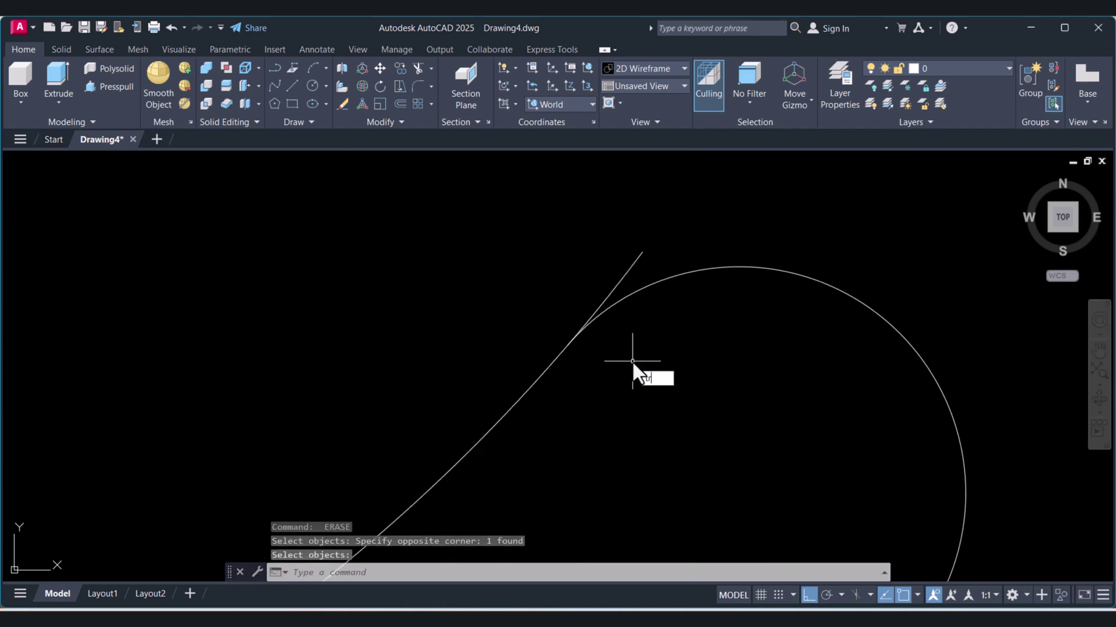
{"action": "key", "text": "Return"}
{"action": "scroll", "coordinate": [576, 352], "scroll_direction": "down", "scroll_amount": 4}
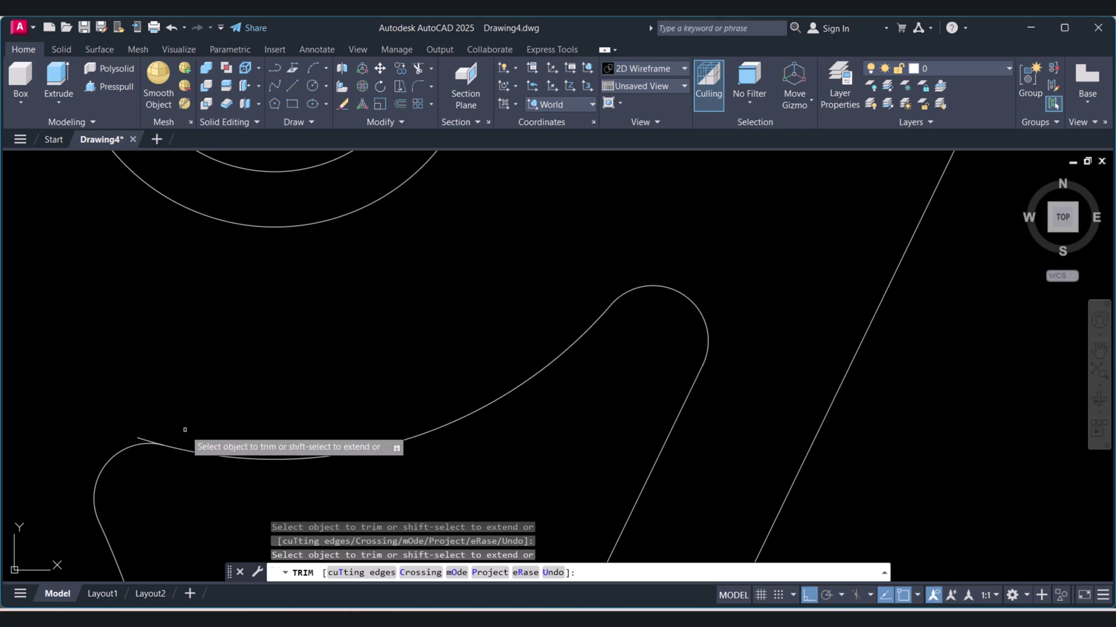
{"action": "scroll", "coordinate": [146, 430], "scroll_direction": "down", "scroll_amount": 2}
{"action": "scroll", "coordinate": [400, 372], "scroll_direction": "down", "scroll_amount": 5}
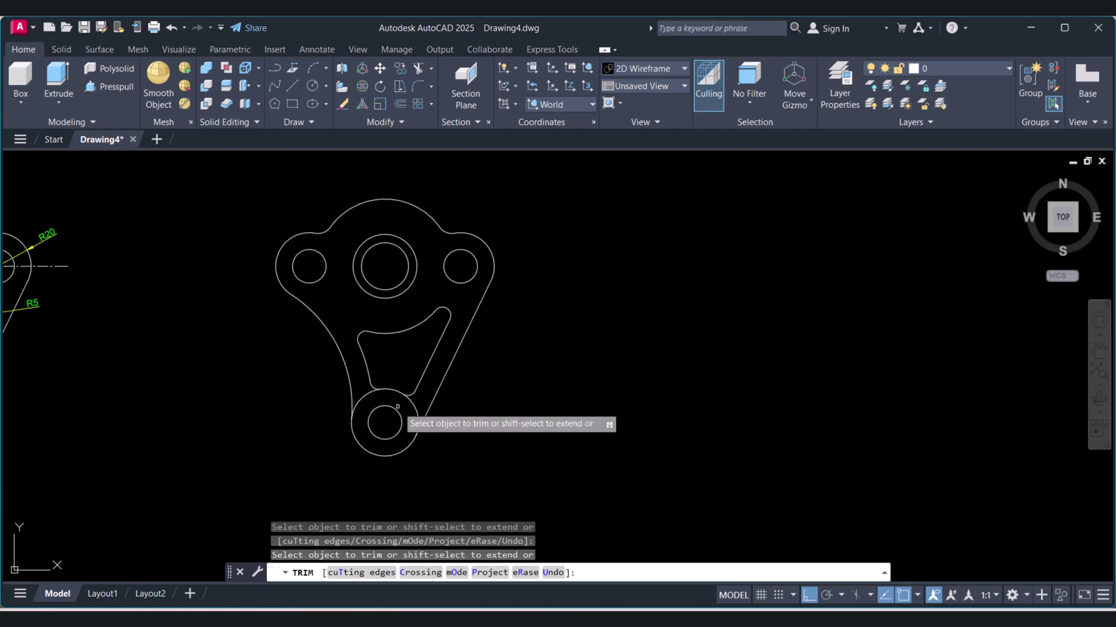
Trim the lower lobe's outer circle, leaving only its outer outline arc and the arc that closes the inner cutout
{"action": "scroll", "coordinate": [397, 406], "scroll_direction": "up", "scroll_amount": 4}
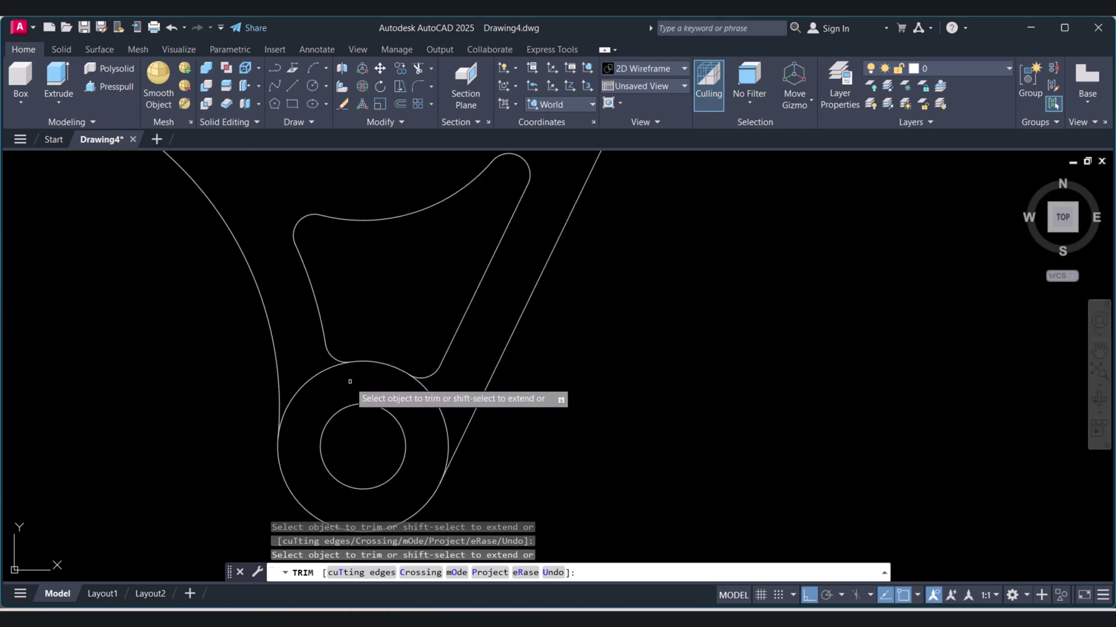
{"action": "left_click", "coordinate": [427, 383]}
{"action": "scroll", "coordinate": [465, 386], "scroll_direction": "down", "scroll_amount": 5}
{"action": "scroll", "coordinate": [502, 401], "scroll_direction": "up", "scroll_amount": 4}
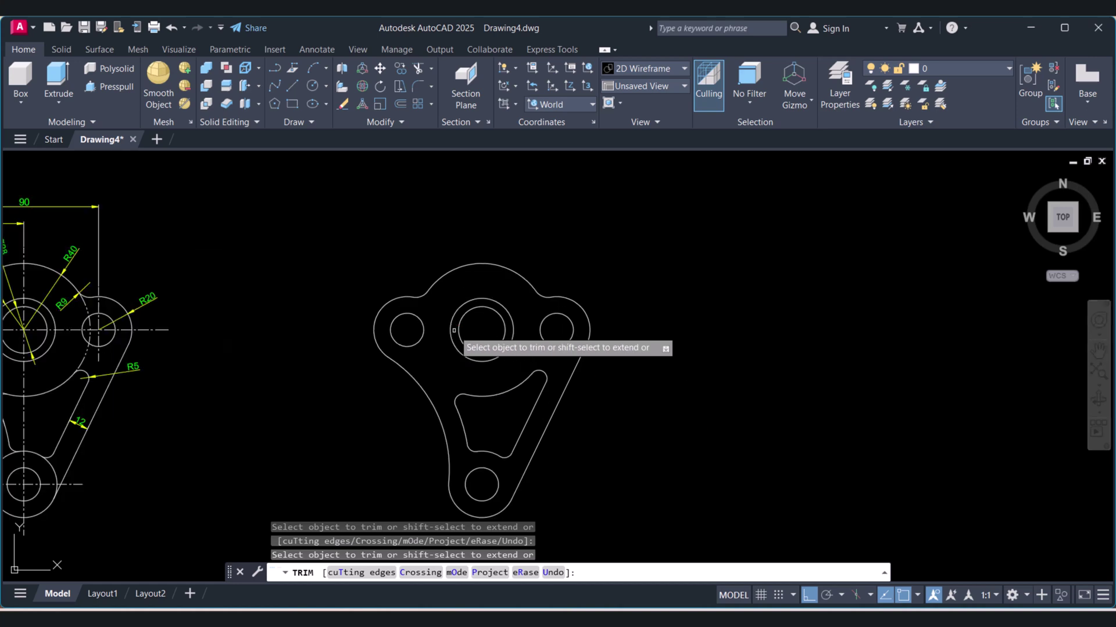
{"action": "key", "text": "Escape"}
{"action": "middle_click_drag", "start_coordinate": [495, 318], "coordinate": [491, 294]}
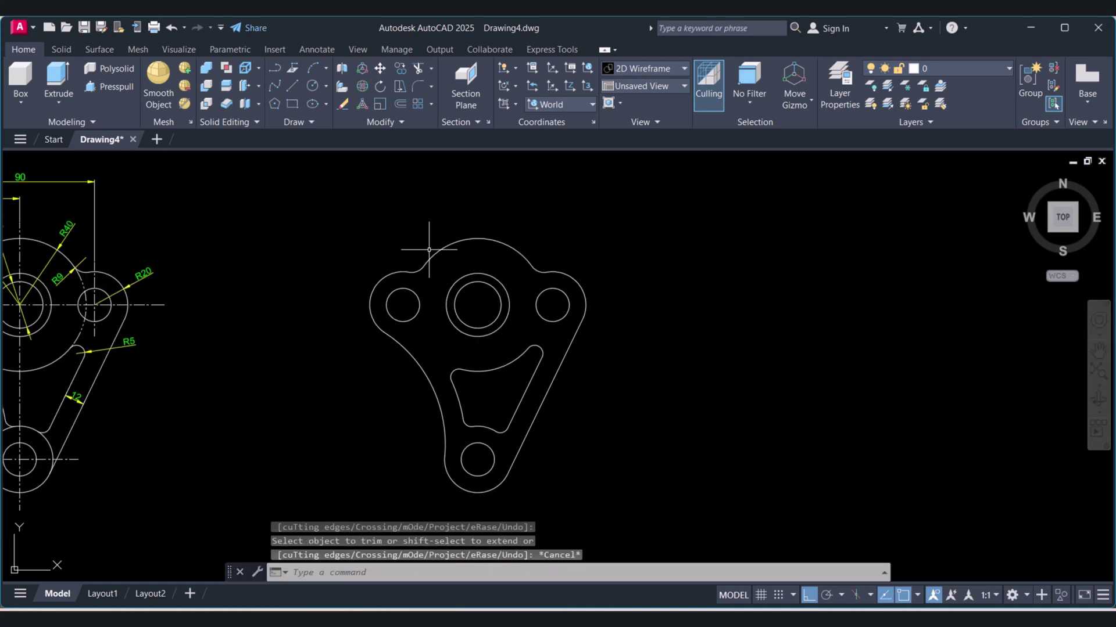
Select individual arcs of the bracket's outer outline to check whether they are separate objects
{"action": "key", "text": "Escape"}
{"action": "left_click", "coordinate": [459, 241]}
{"action": "key", "text": "Escape"}
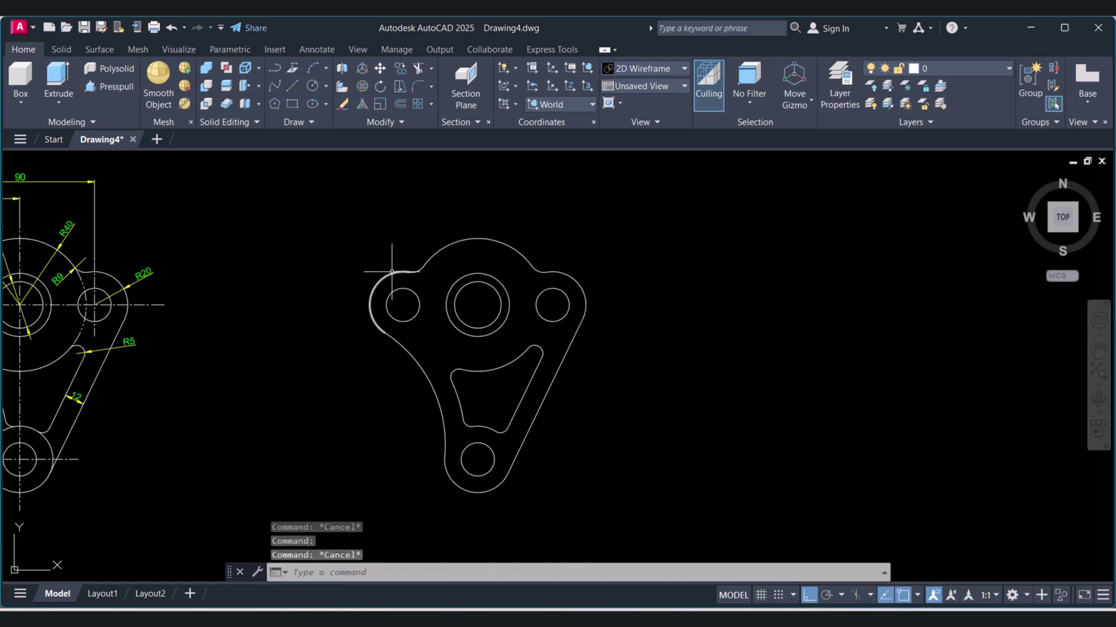
{"action": "left_click", "coordinate": [394, 332]}
{"action": "key", "text": "Escape"}
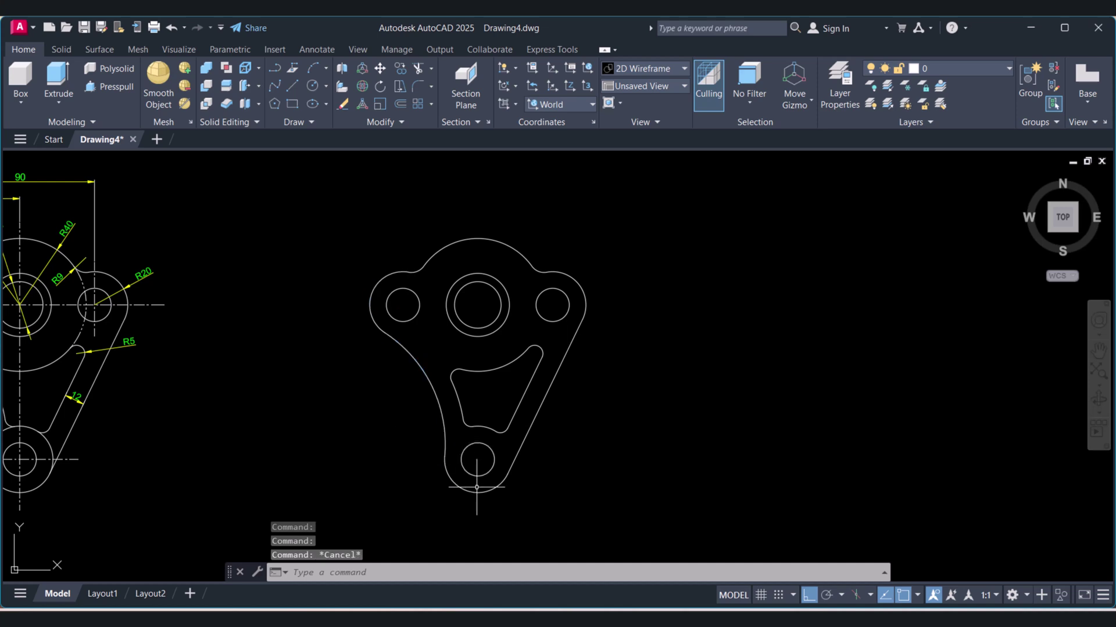
Convert the copied bracket's outline, holes and inner cutout into regions
{"action": "key", "text": "Escape"}
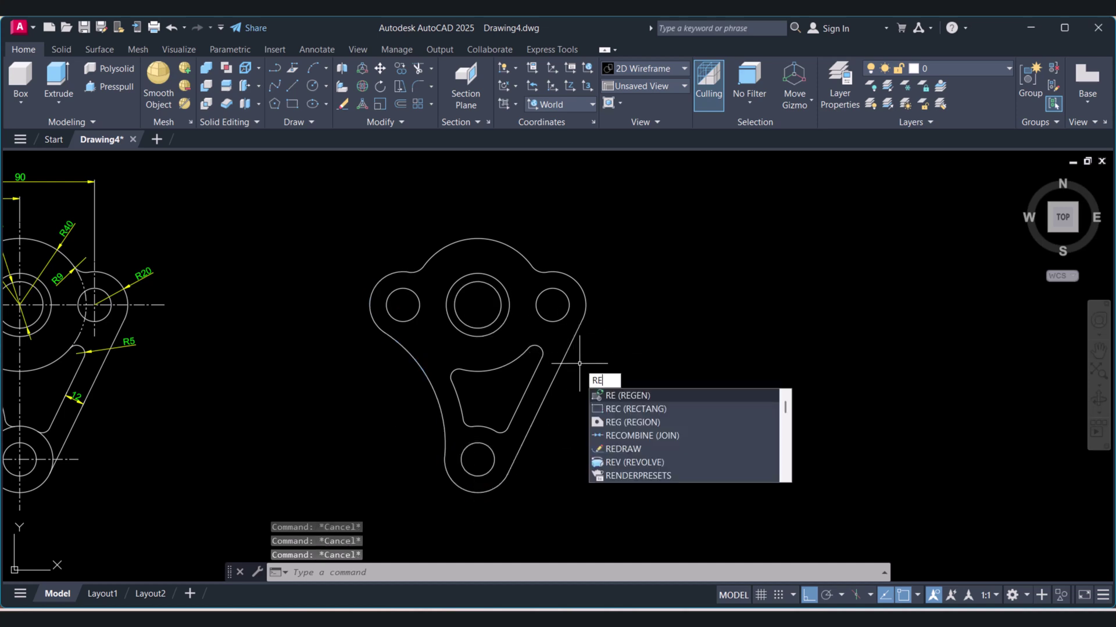
{"action": "type", "text": "g"}
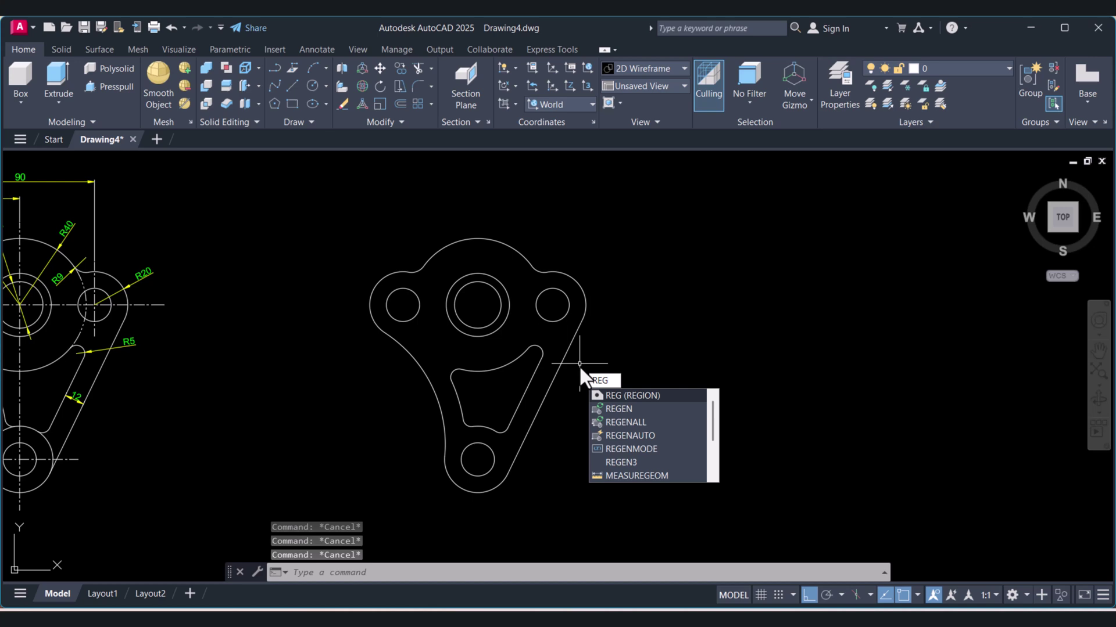
{"action": "key", "text": "Return"}
{"action": "left_click", "coordinate": [635, 517]}
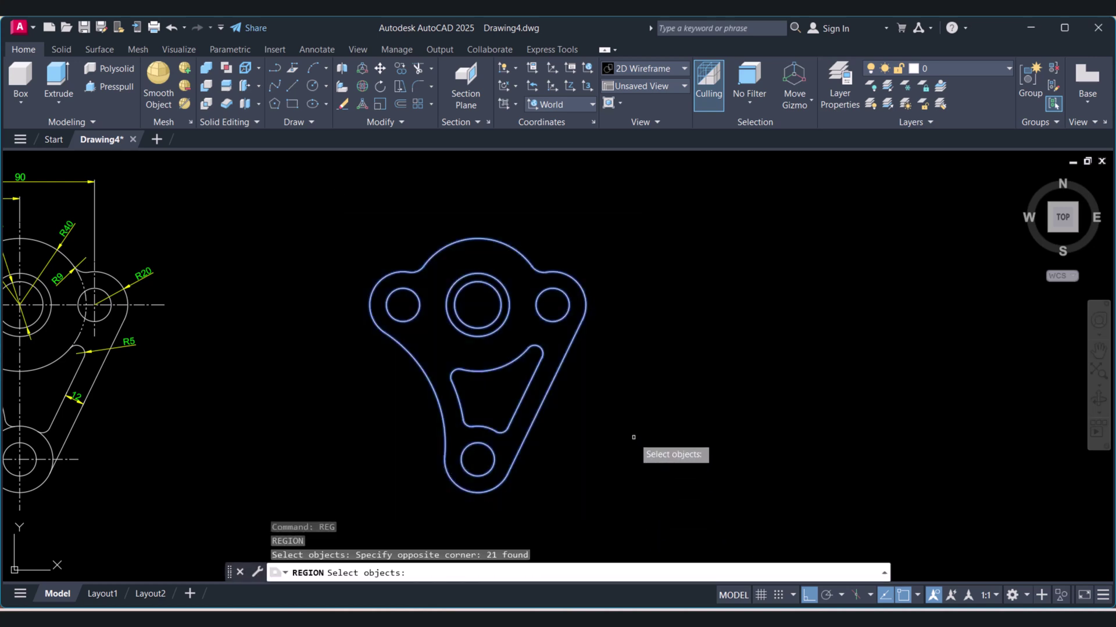
{"action": "key", "text": "Return"}
Select the bracket's outer boundary and inner cutout to check that each is a single closed region
{"action": "left_click", "coordinate": [552, 382]}
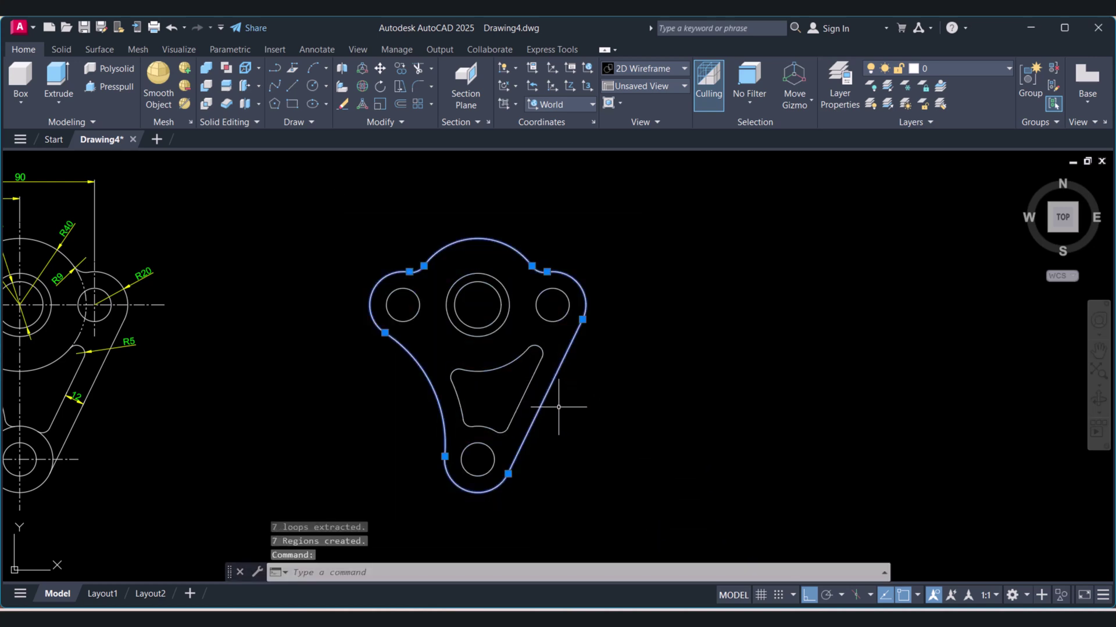
{"action": "left_click", "coordinate": [522, 362]}
{"action": "key", "text": "Escape"}
{"action": "left_click", "coordinate": [580, 325]}
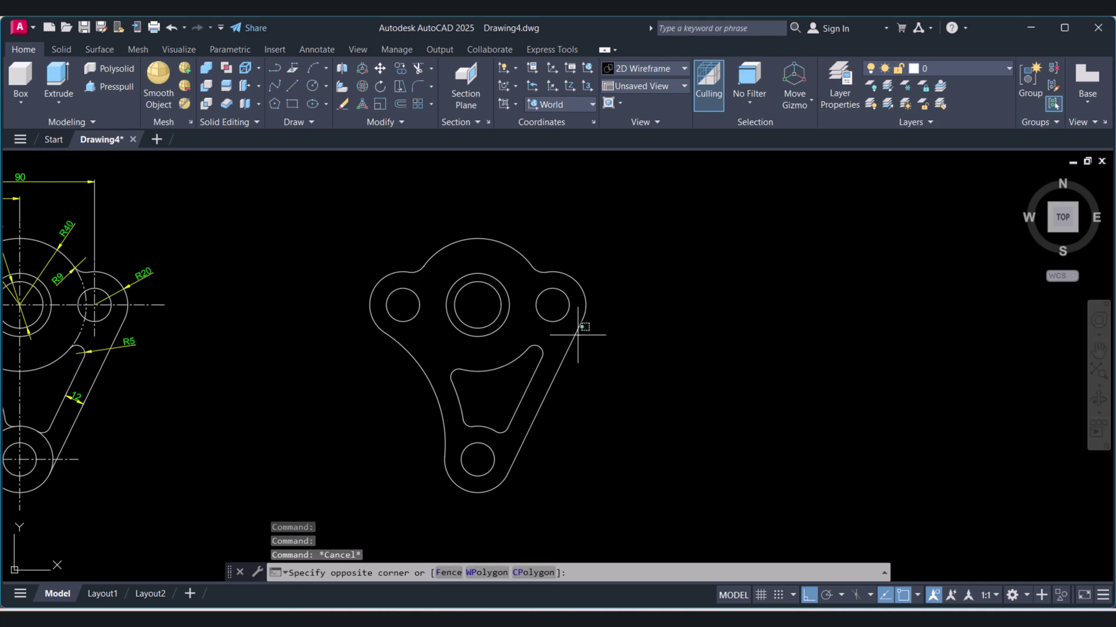
{"action": "left_click", "coordinate": [561, 345]}
{"action": "key", "text": "Escape"}
{"action": "left_click", "coordinate": [535, 351]}
{"action": "key", "text": "Escape"}
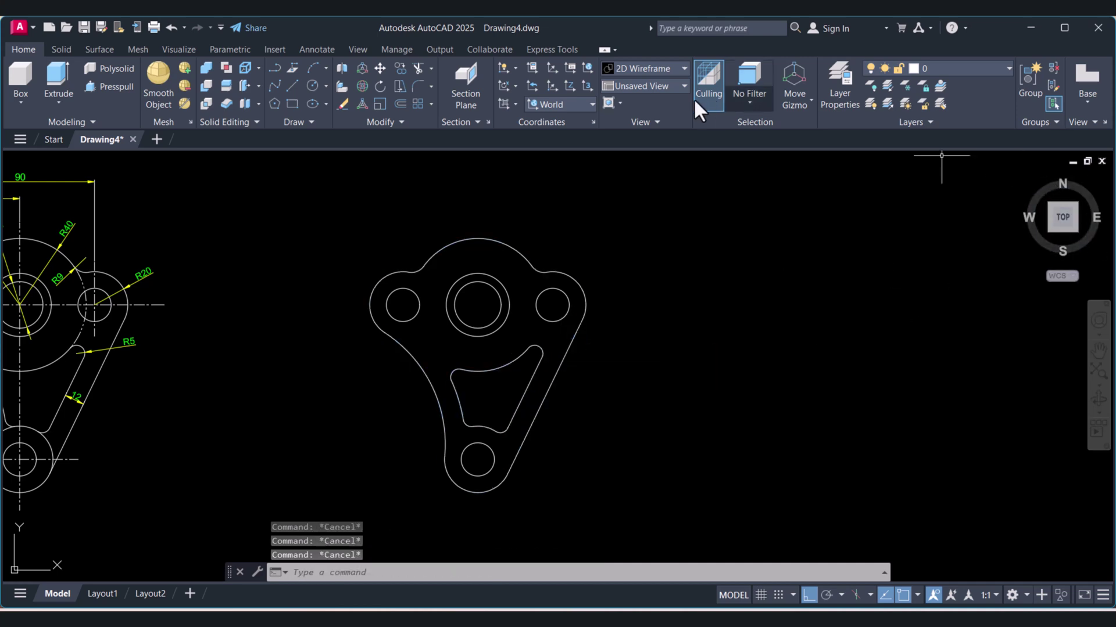
Switch the drawing to the SW Isometric view
{"action": "left_click", "coordinate": [675, 86]}
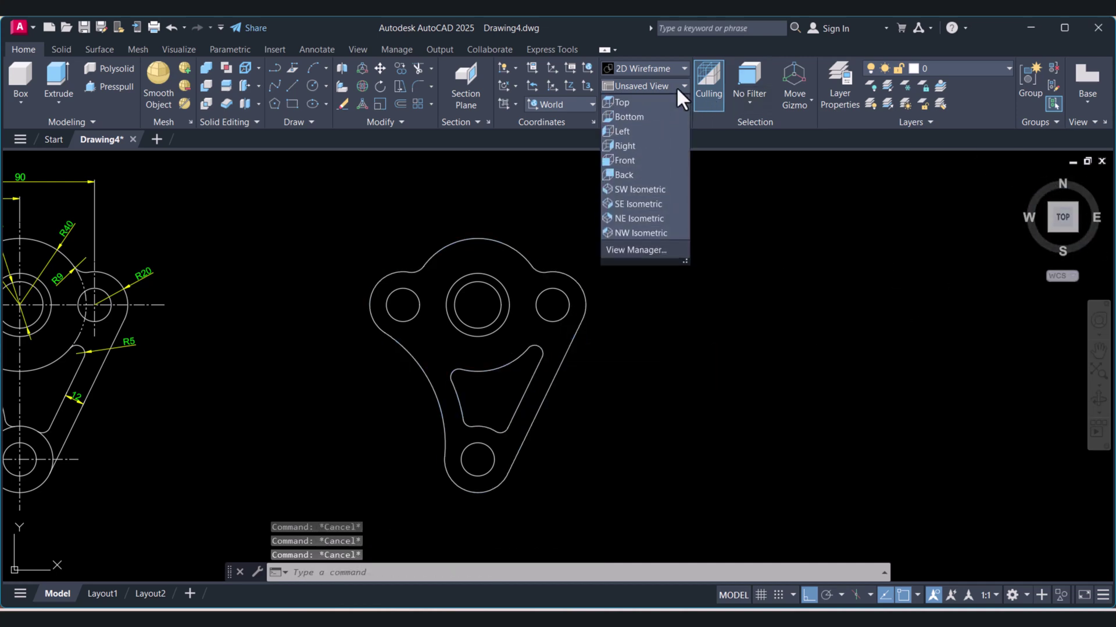
{"action": "left_click", "coordinate": [622, 192]}
{"action": "middle_click_drag", "start_coordinate": [846, 291], "coordinate": [668, 381]}
Copy all the bracket regions about 173 units along the X axis
{"action": "key", "text": "Escape"}
{"action": "type", "text": "c"}
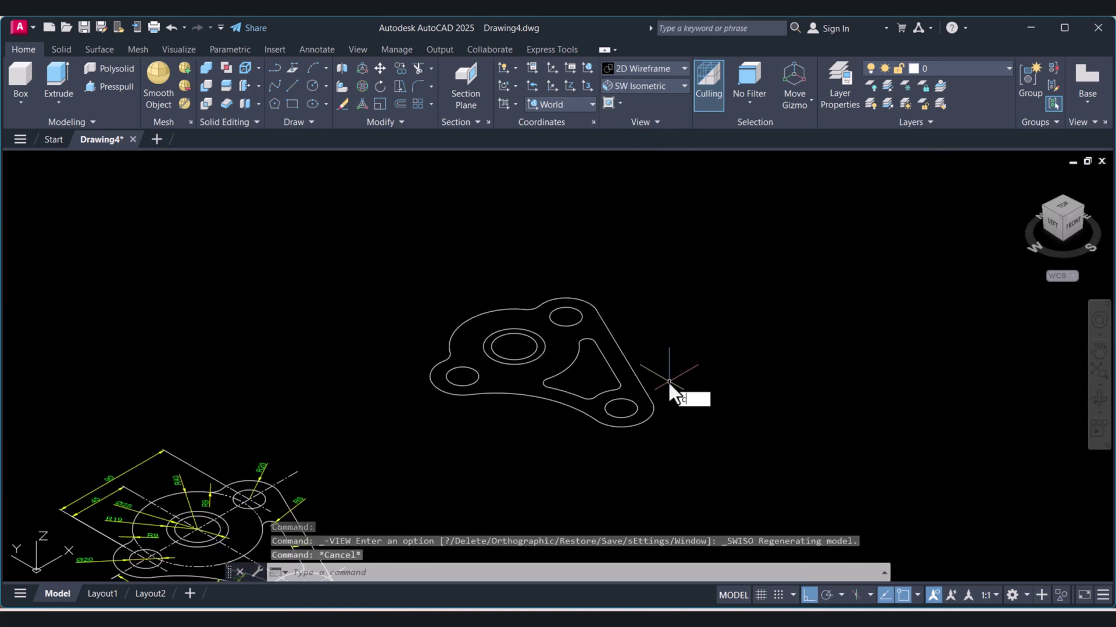
{"action": "type", "text": "o"}
{"action": "key", "text": "Return"}
{"action": "left_click", "coordinate": [361, 249]}
{"action": "left_click", "coordinate": [718, 459]}
{"action": "key", "text": "Return"}
{"action": "left_click", "coordinate": [705, 494]}
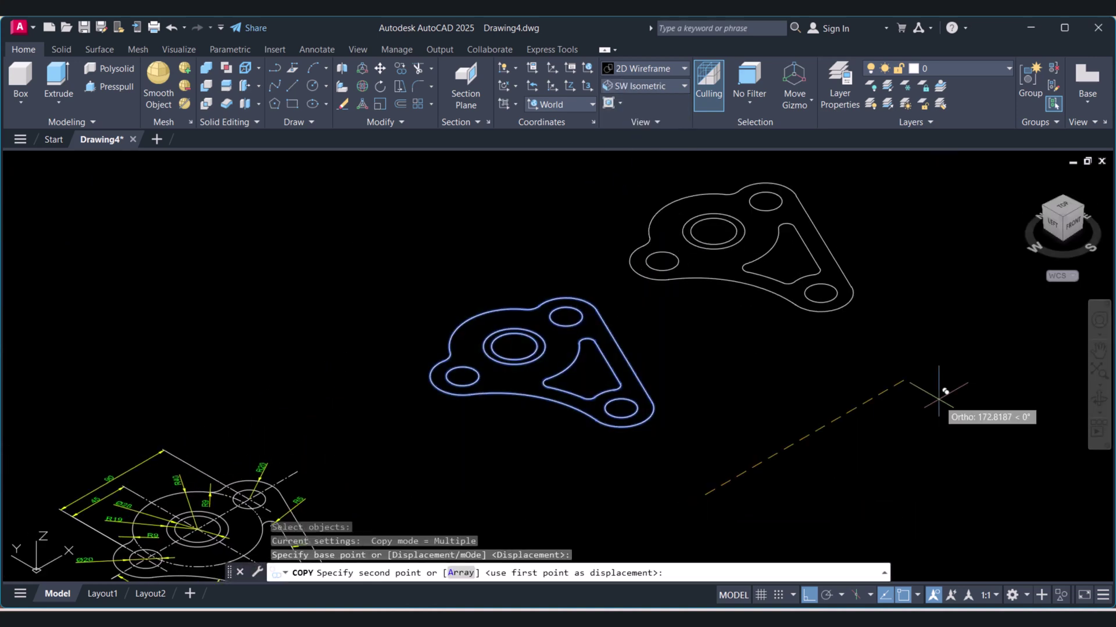
{"action": "left_click", "coordinate": [939, 399]}
{"action": "key", "text": "Escape"}
{"action": "key", "text": "Escape"}
{"action": "scroll", "coordinate": [642, 532], "scroll_direction": "up", "scroll_amount": 5}
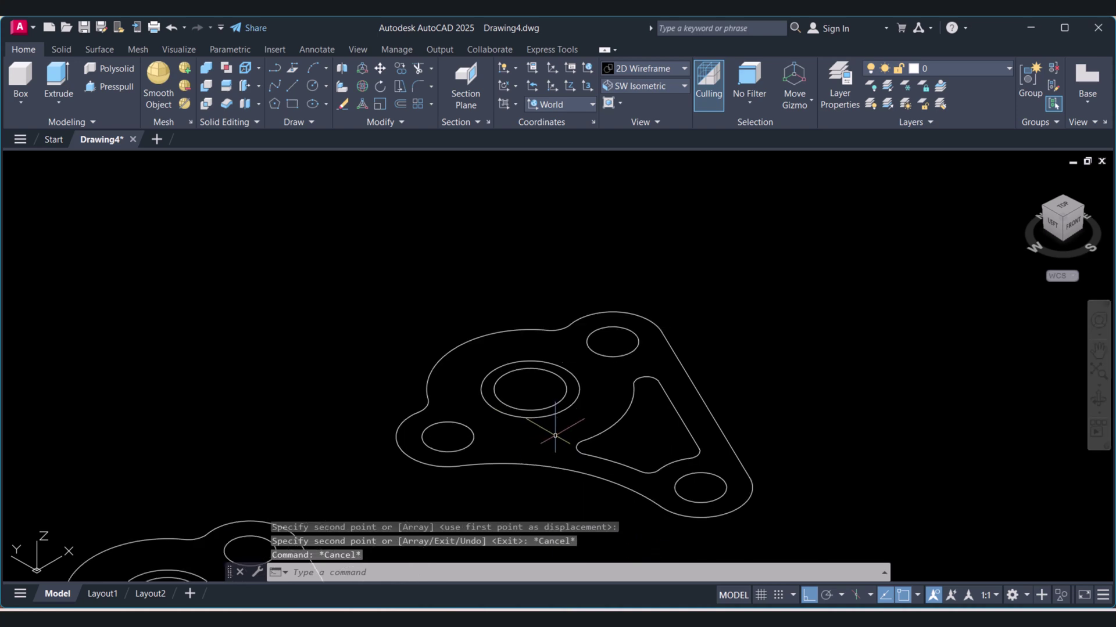
{"action": "scroll", "coordinate": [561, 488], "scroll_direction": "up", "scroll_amount": 2}
{"action": "key", "text": "Escape"}
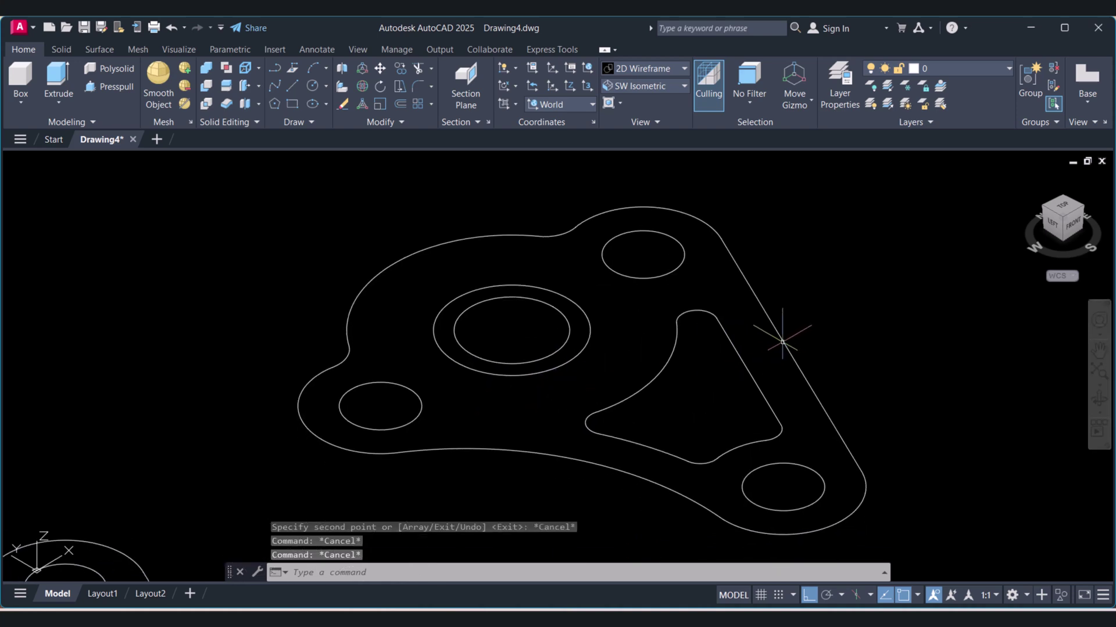
{"action": "left_click", "coordinate": [58, 81]}
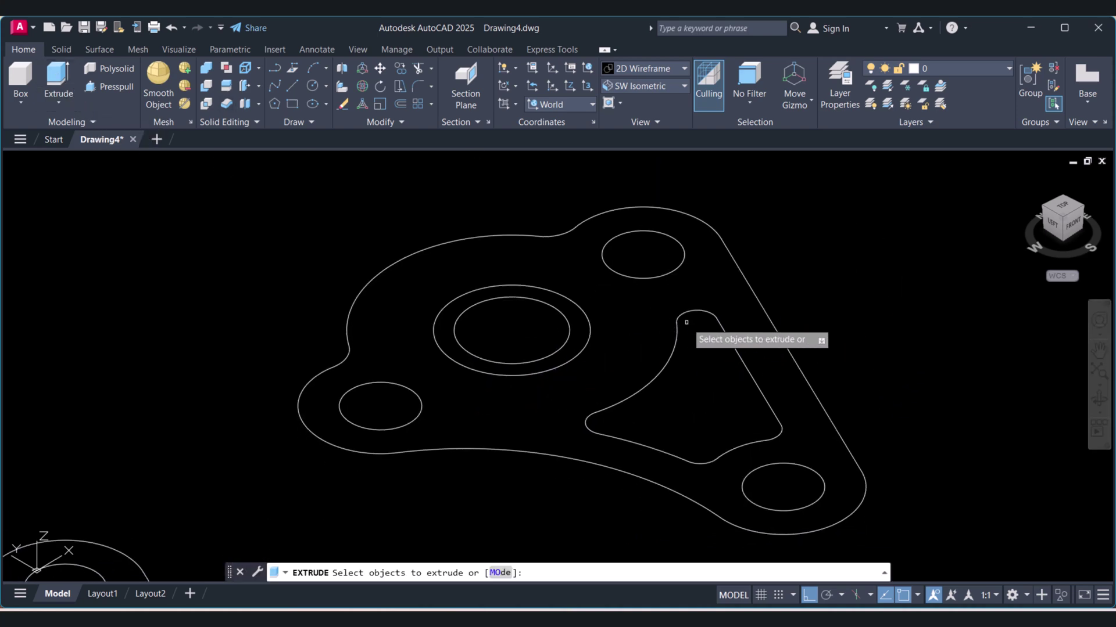
{"action": "scroll", "coordinate": [767, 319], "scroll_direction": "down", "scroll_amount": 4}
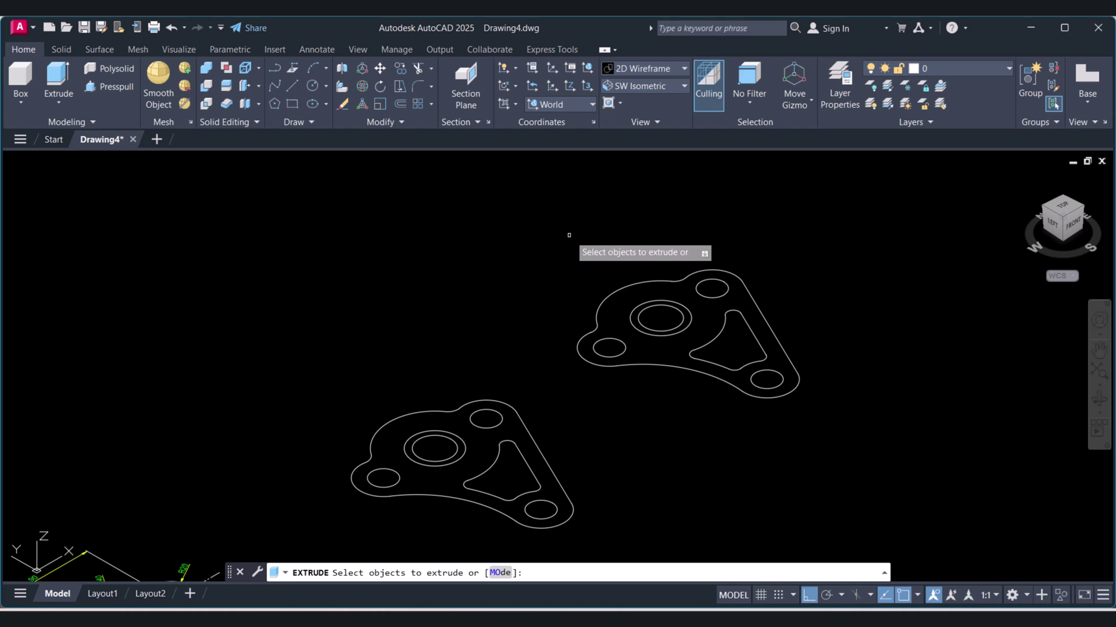
{"action": "left_click", "coordinate": [544, 235]}
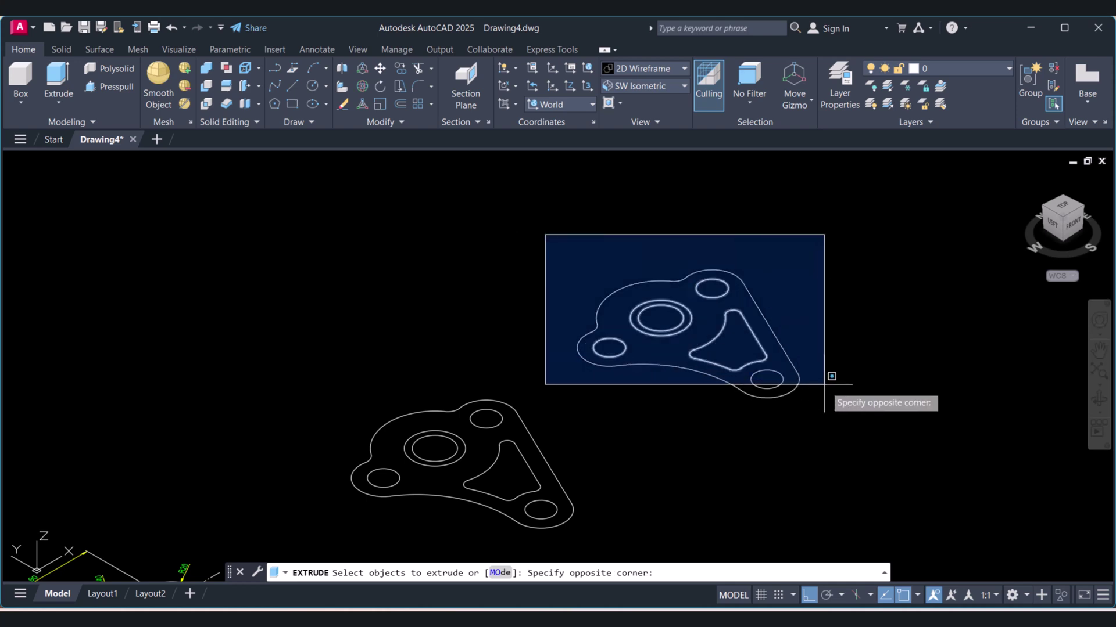
{"action": "left_click", "coordinate": [845, 423]}
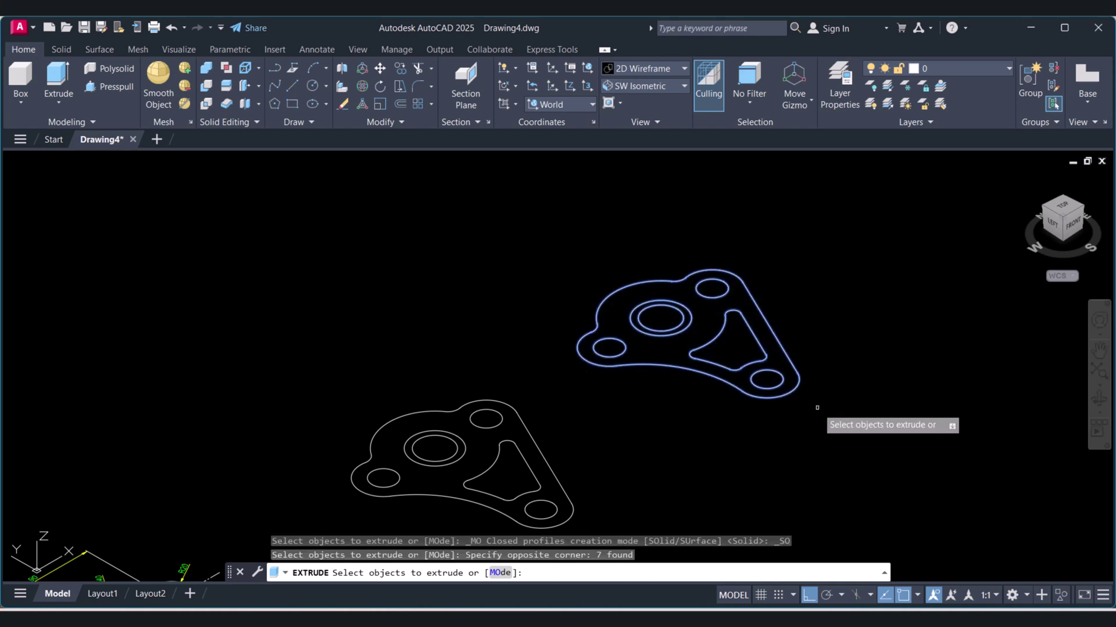
{"action": "key", "text": "Escape"}
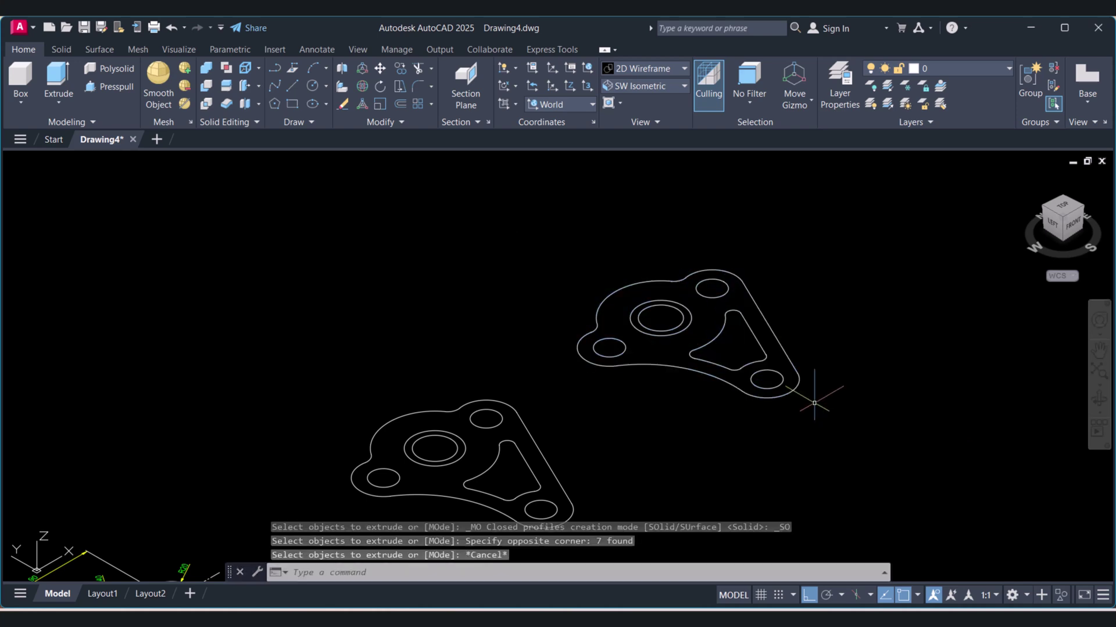
Extrude all regions of the new bracket copy to a height of 30
{"action": "left_click", "coordinate": [65, 97]}
{"action": "left_click", "coordinate": [523, 229]}
{"action": "left_click", "coordinate": [846, 423]}
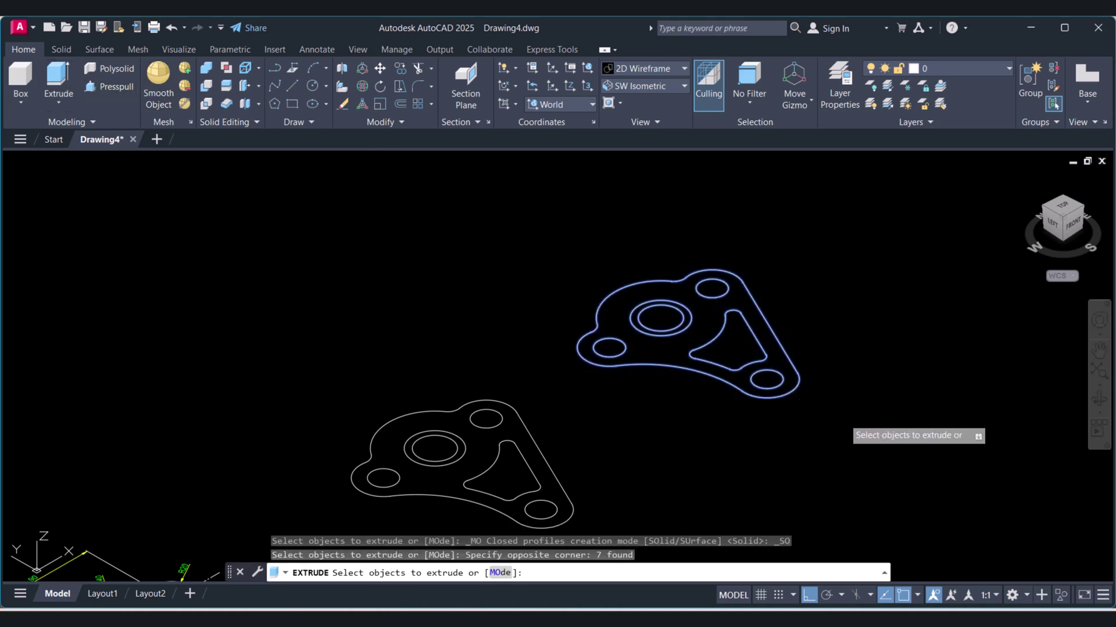
{"action": "right_click", "coordinate": [849, 422]}
{"action": "left_click", "coordinate": [866, 426]}
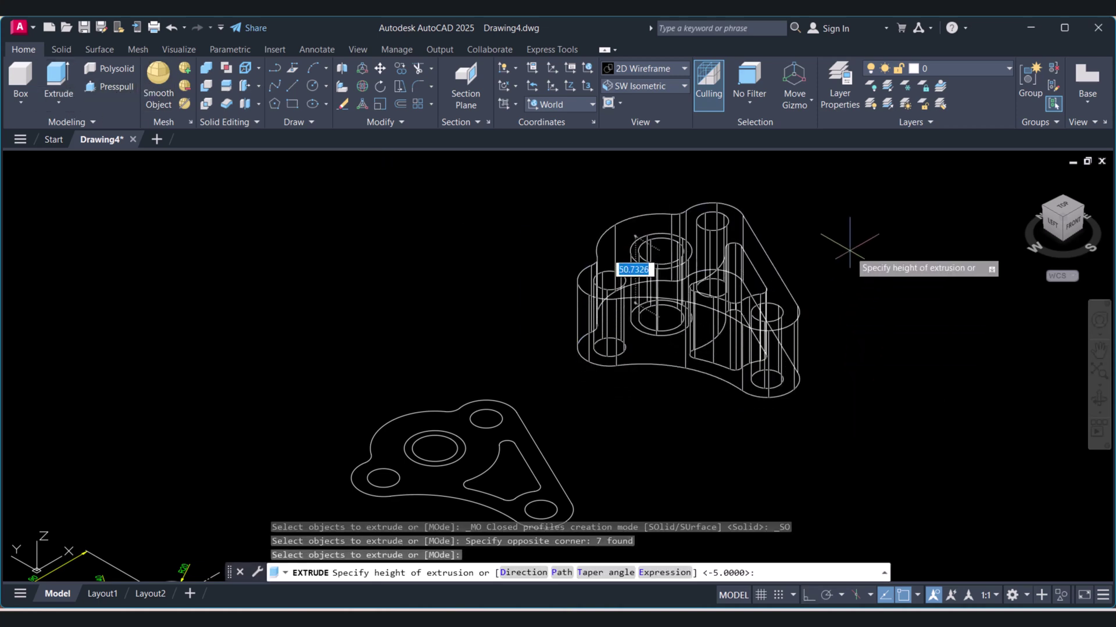
{"action": "type", "text": "30"}
{"action": "key", "text": "Return"}
{"action": "key", "text": "Escape"}
{"action": "key", "text": "Escape"}
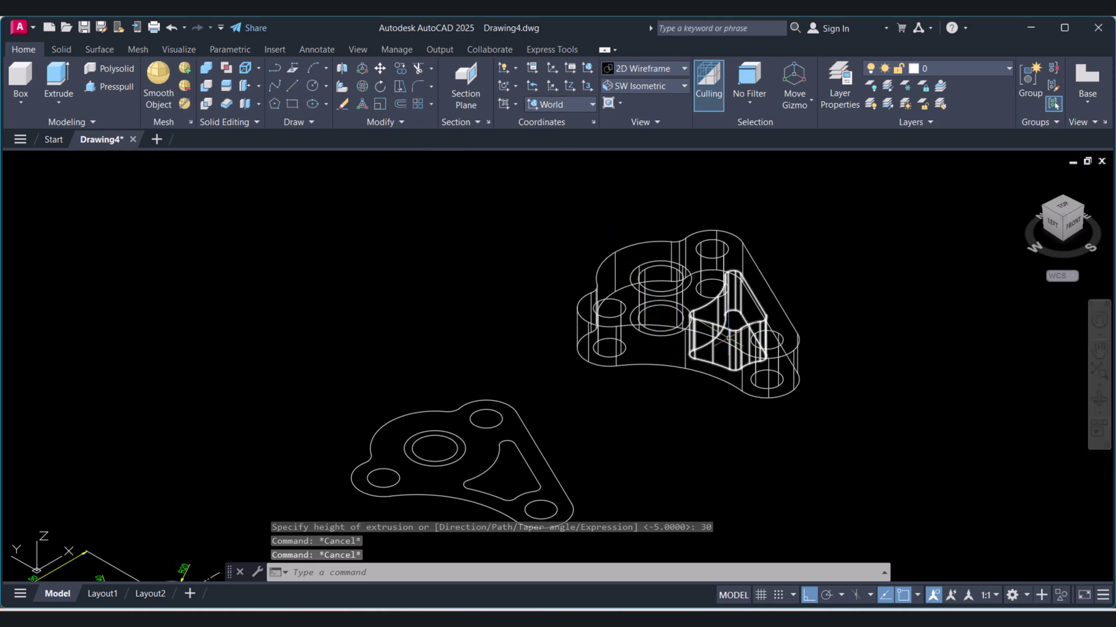
Set the visual style to Conceptual
{"action": "middle_click_drag", "start_coordinate": [724, 299], "coordinate": [687, 314]}
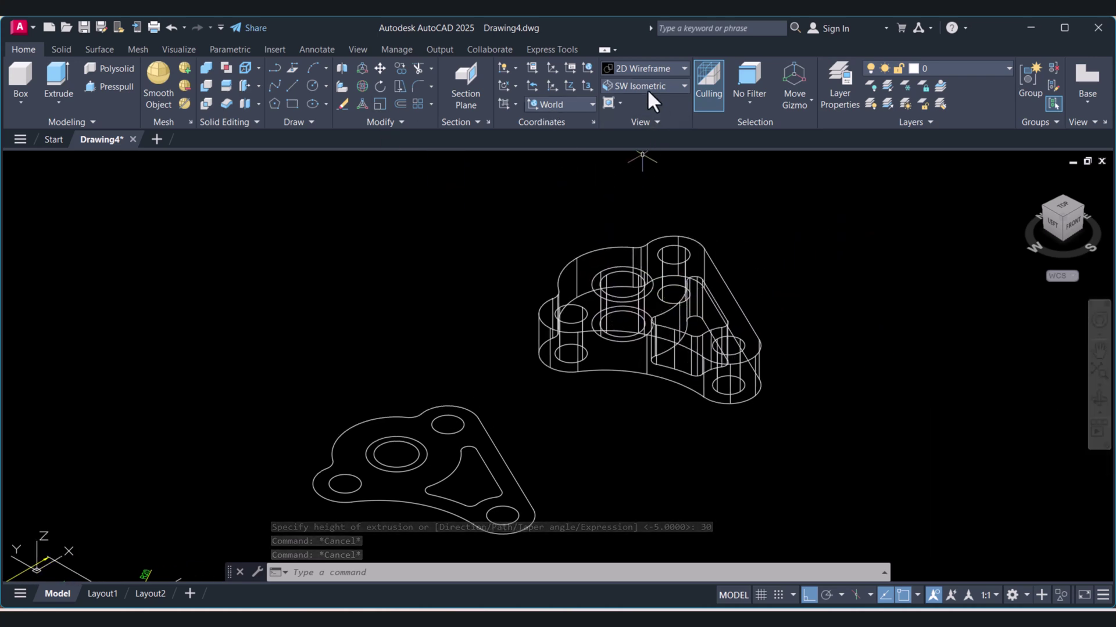
{"action": "left_click", "coordinate": [639, 68]}
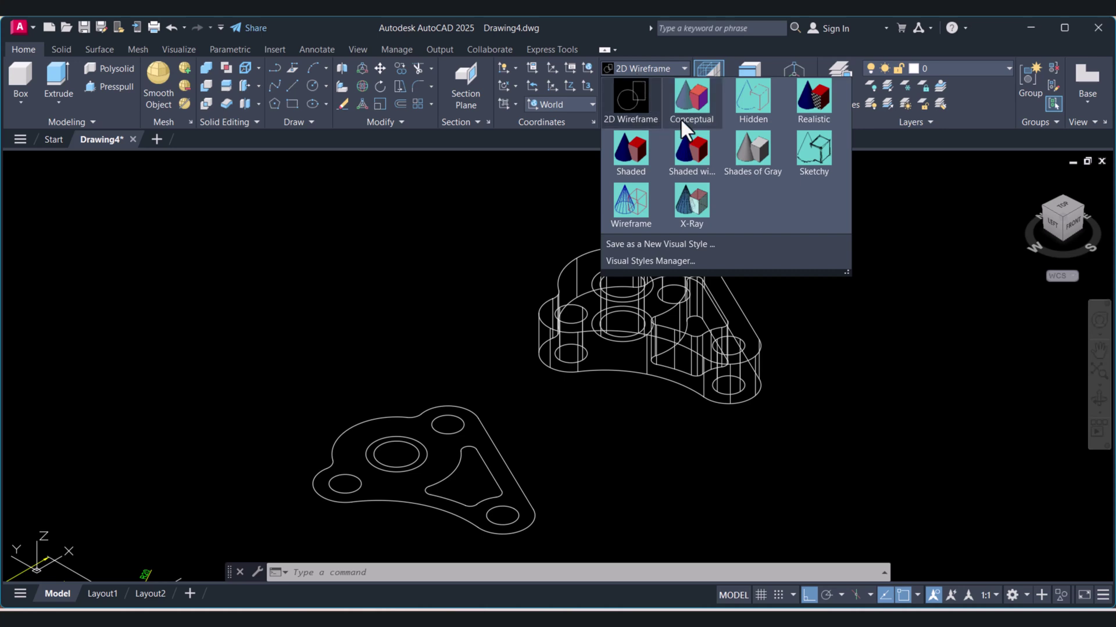
{"action": "left_click", "coordinate": [692, 107]}
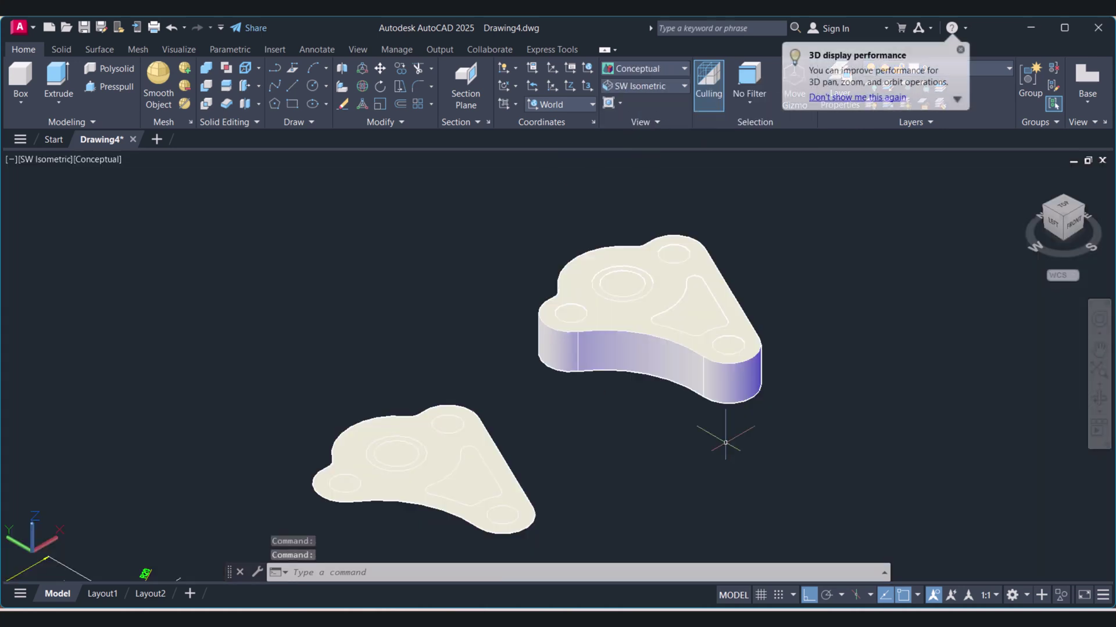
Examine the flat and extruded bracket copies in the north-up Top view and from oblique 3D angles
{"action": "left_click", "coordinate": [1107, 404]}
{"action": "left_click_drag", "start_coordinate": [751, 353], "coordinate": [672, 401]}
{"action": "scroll", "coordinate": [642, 349], "scroll_direction": "down", "scroll_amount": 3}
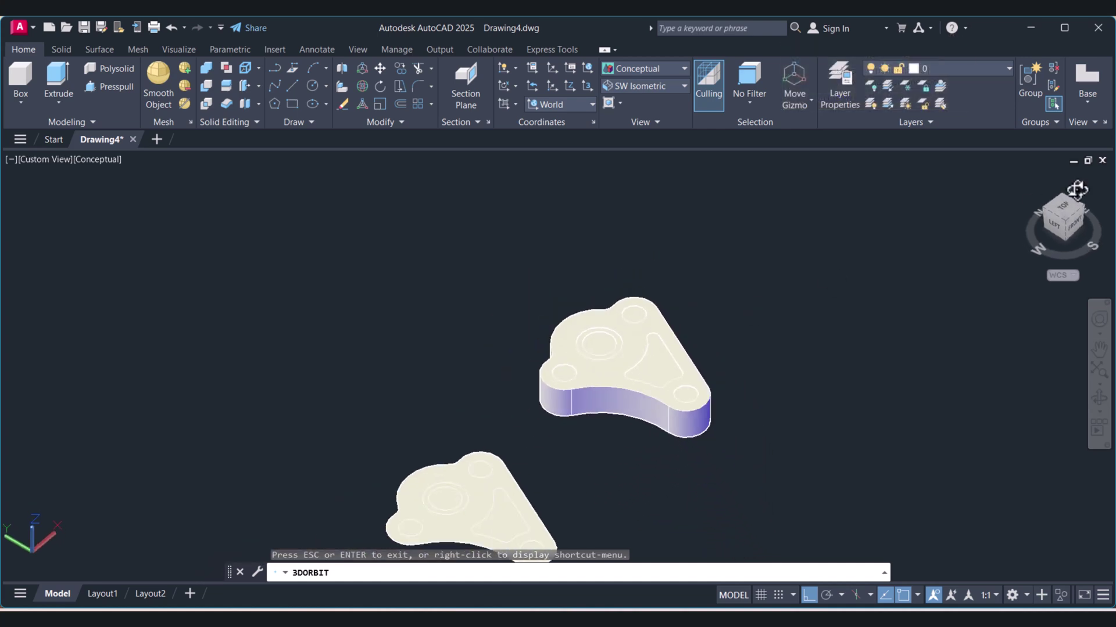
{"action": "key", "text": "Escape"}
{"action": "left_click", "coordinate": [1055, 207]}
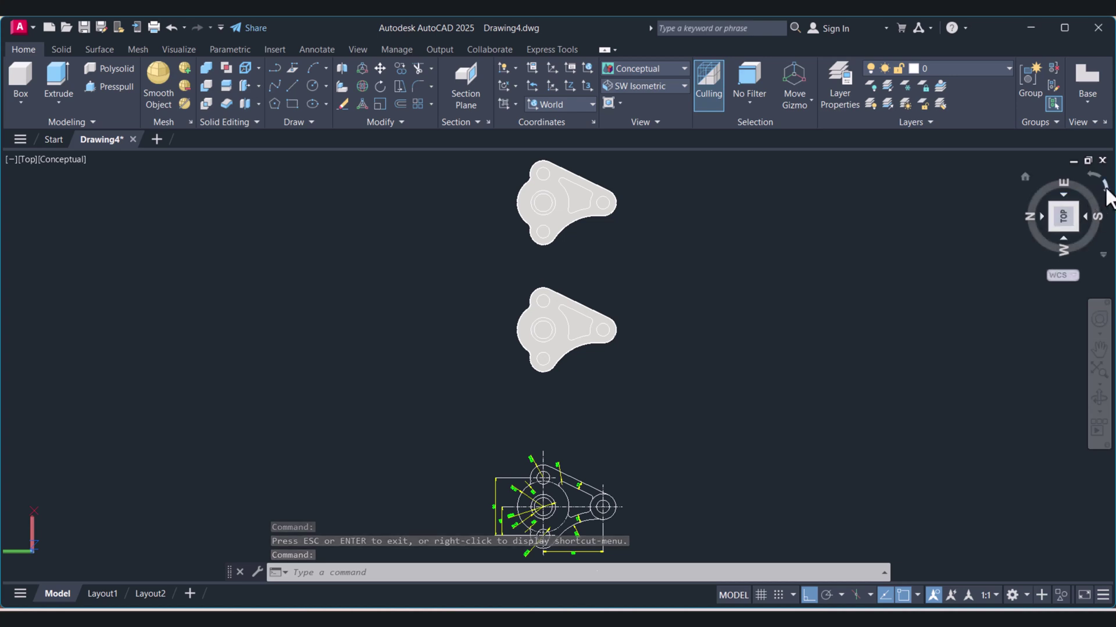
{"action": "left_click", "coordinate": [1105, 187]}
{"action": "scroll", "coordinate": [371, 335], "scroll_direction": "up", "scroll_amount": 3}
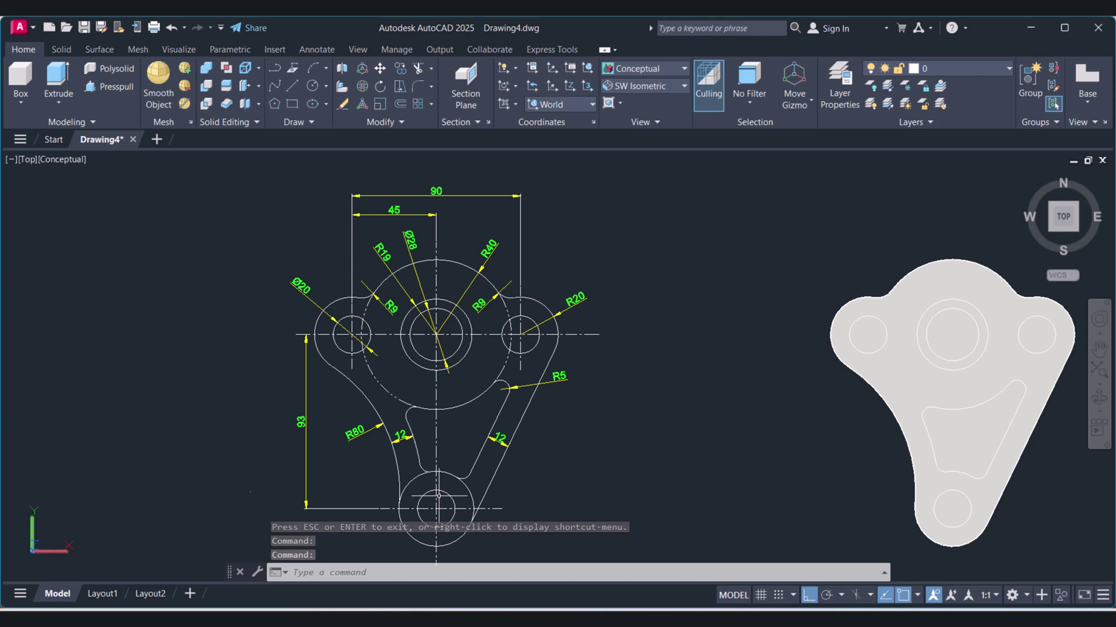
{"action": "scroll", "coordinate": [483, 353], "scroll_direction": "down", "scroll_amount": 2}
{"action": "middle_click_drag", "start_coordinate": [859, 304], "coordinate": [497, 311]}
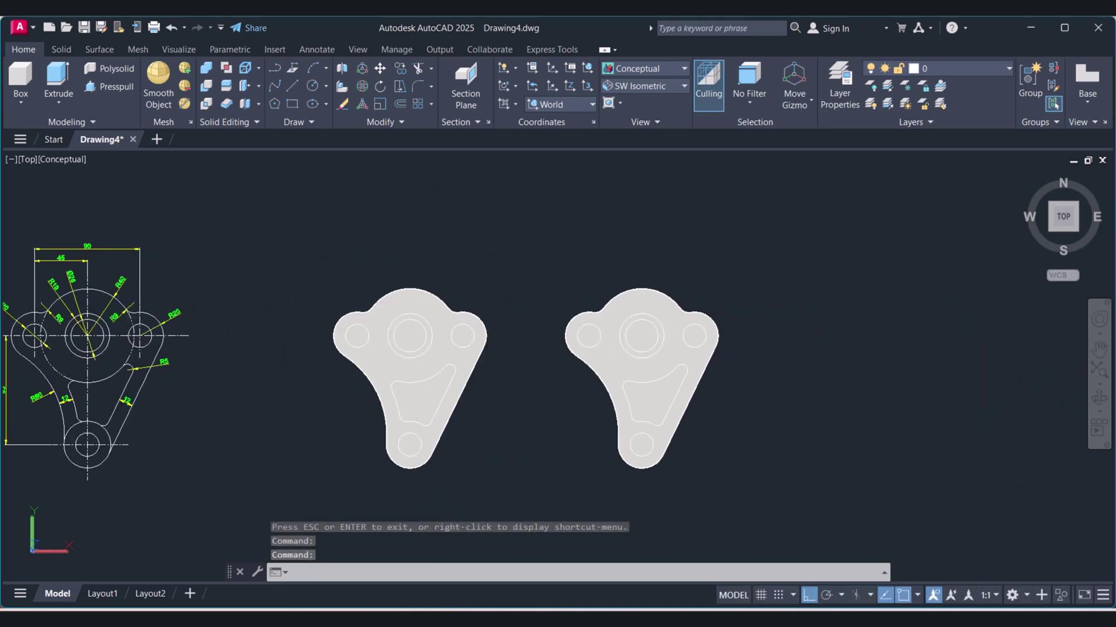
{"action": "left_click", "coordinate": [1098, 400]}
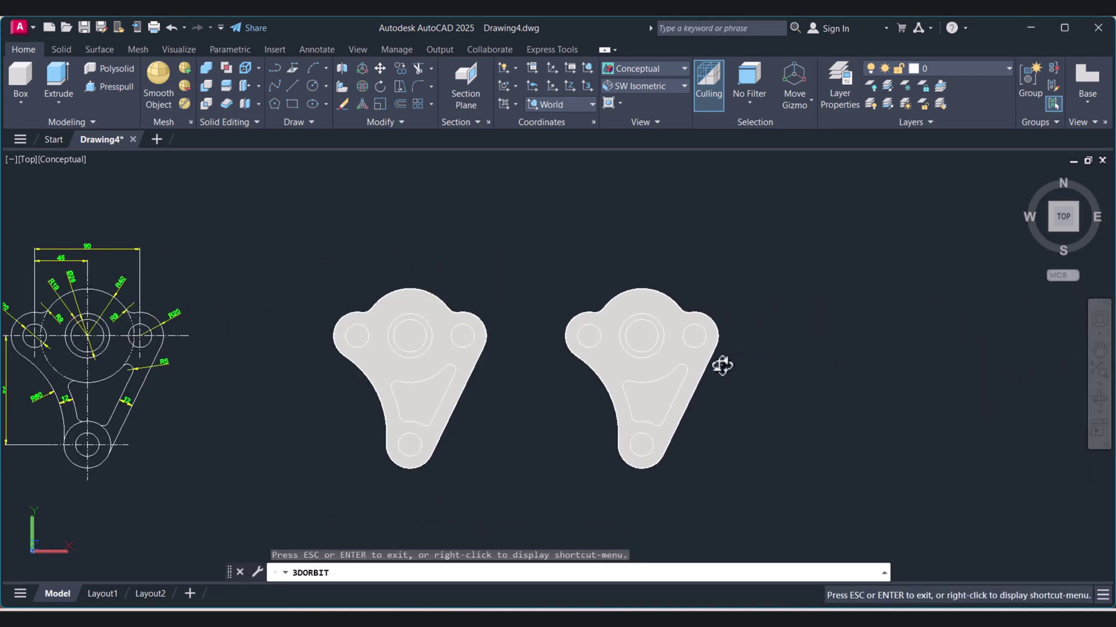
{"action": "left_click_drag", "start_coordinate": [722, 366], "coordinate": [610, 332]}
{"action": "key", "text": "Escape"}
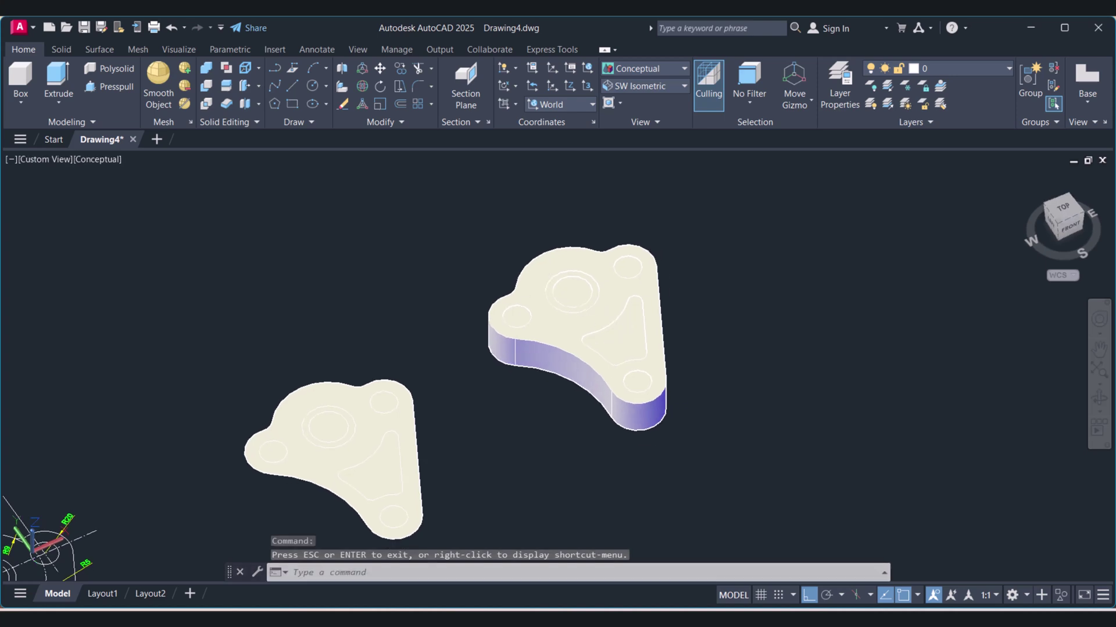
{"action": "left_click", "coordinate": [207, 86]}
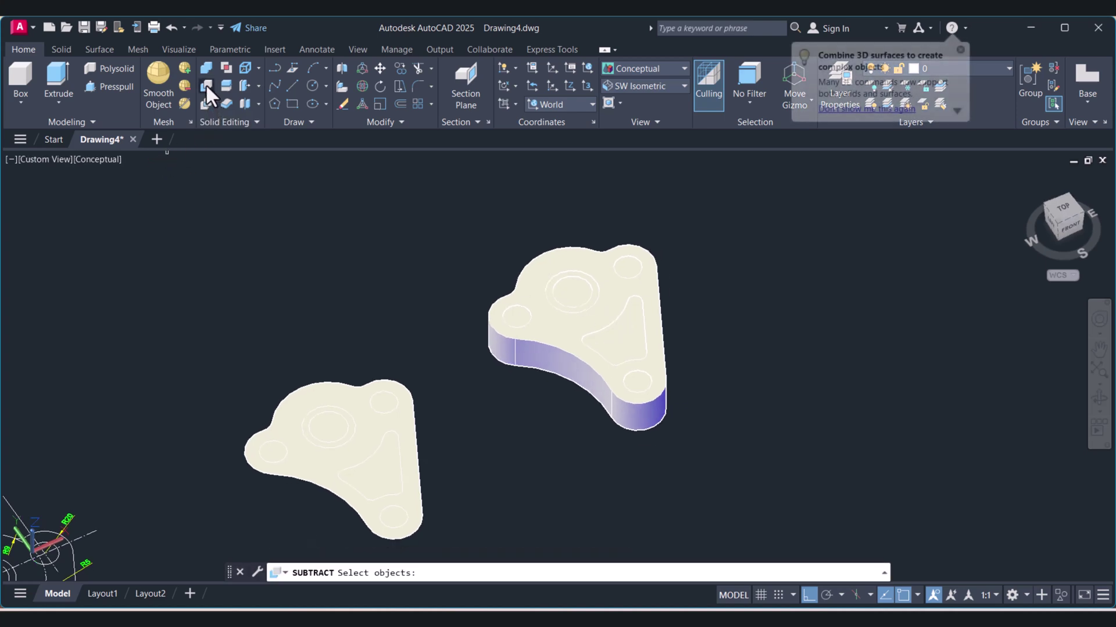
{"action": "scroll", "coordinate": [584, 381], "scroll_direction": "up", "scroll_amount": 3}
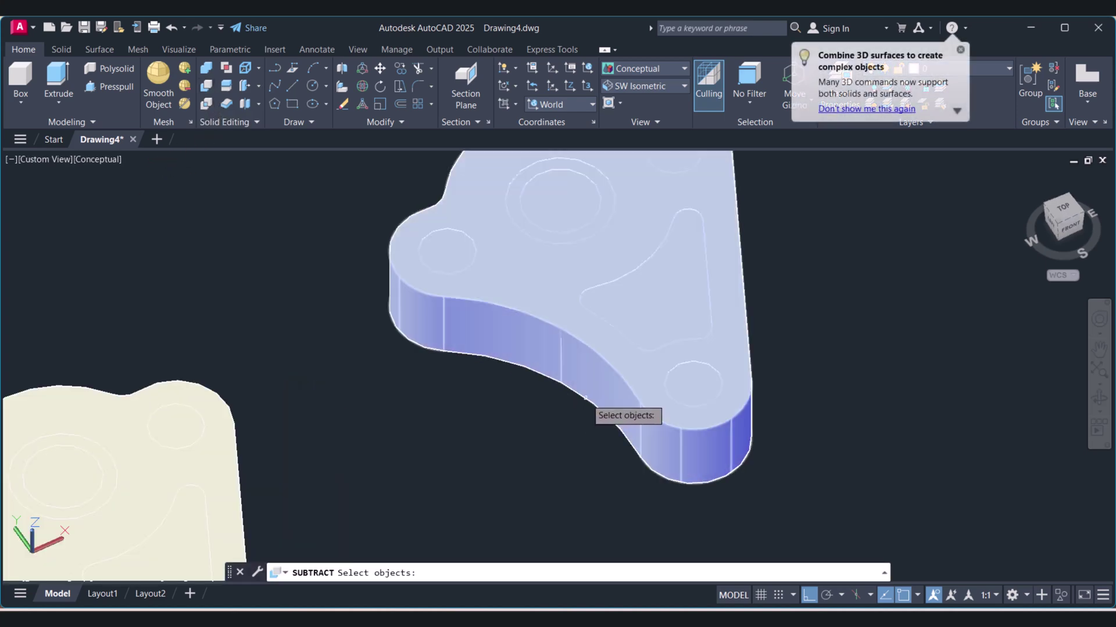
{"action": "left_click", "coordinate": [585, 398]}
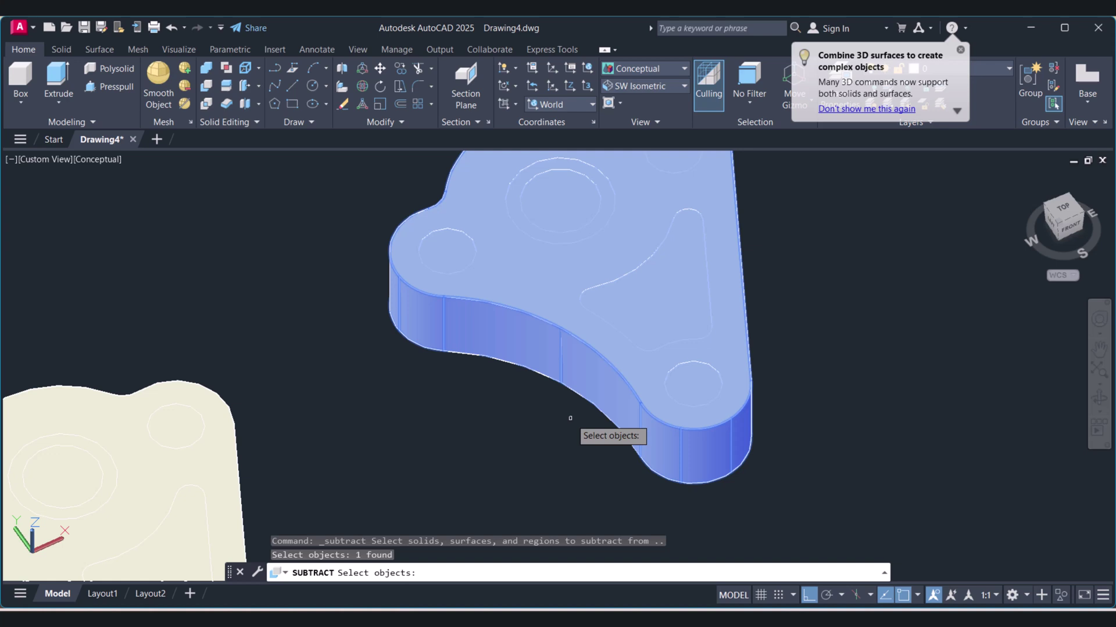
{"action": "key", "text": "Return"}
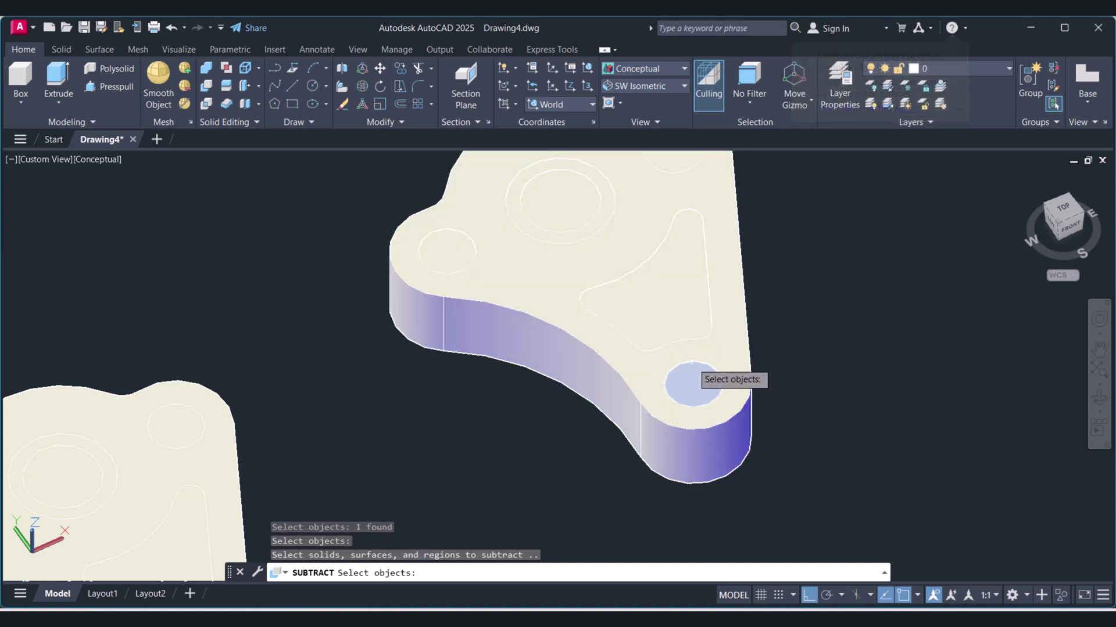
{"action": "left_click", "coordinate": [692, 363]}
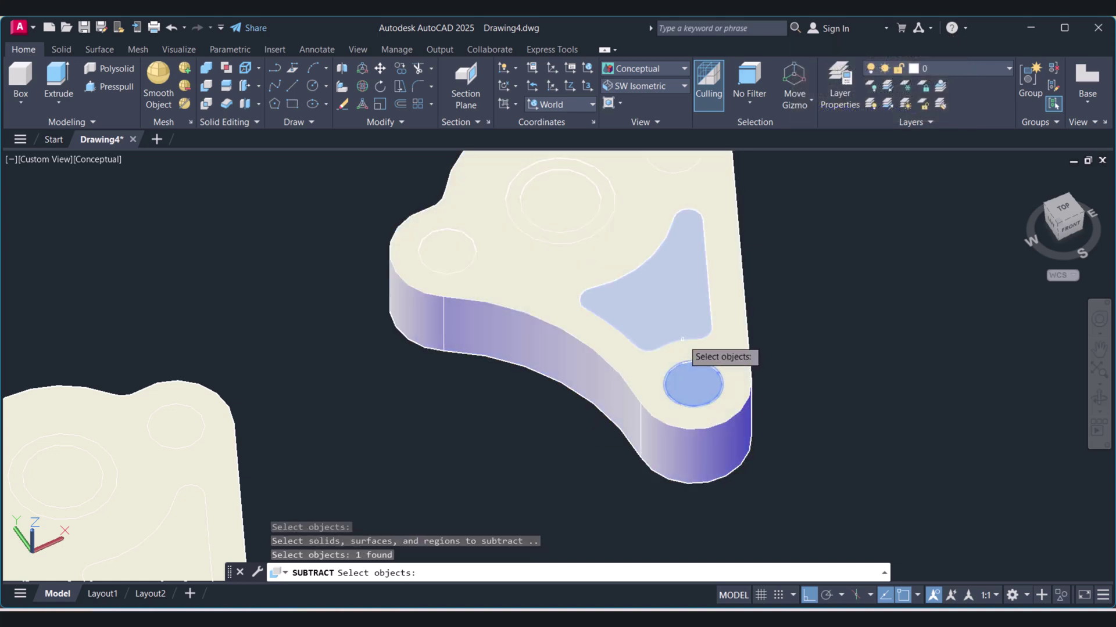
{"action": "left_click", "coordinate": [681, 339]}
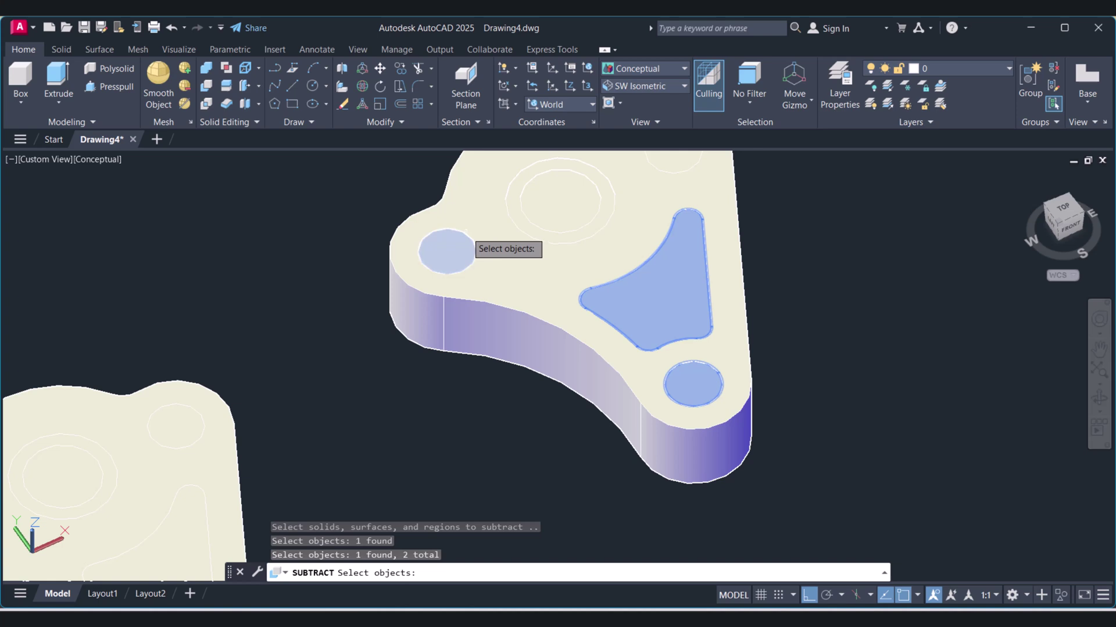
{"action": "left_click", "coordinate": [464, 235]}
{"action": "key", "text": "Escape"}
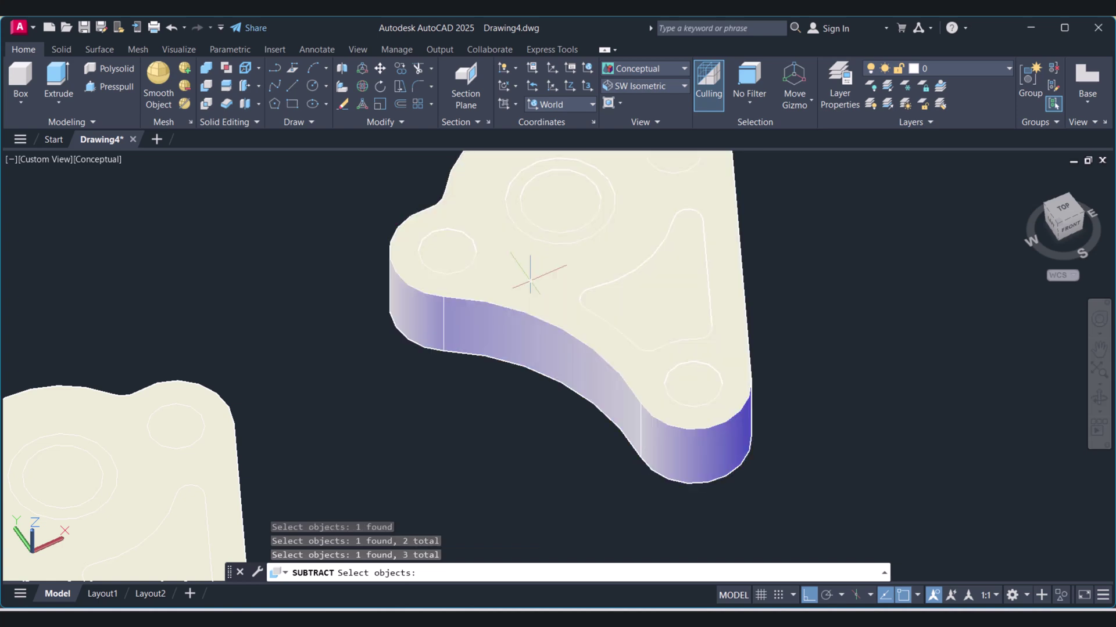
{"action": "left_click", "coordinate": [205, 85]}
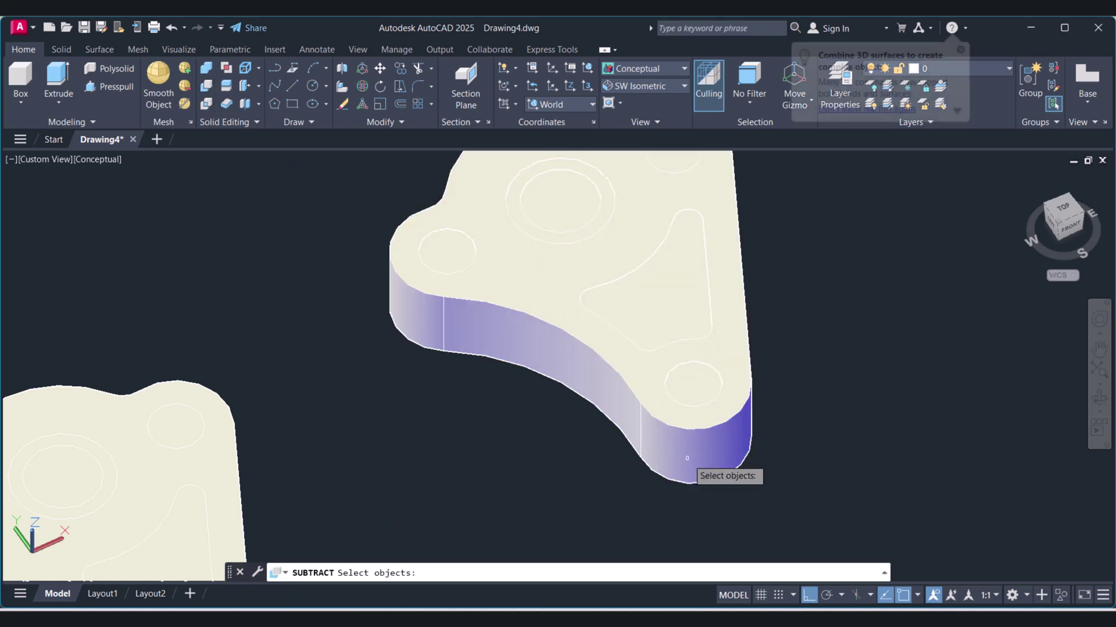
{"action": "left_click", "coordinate": [624, 475]}
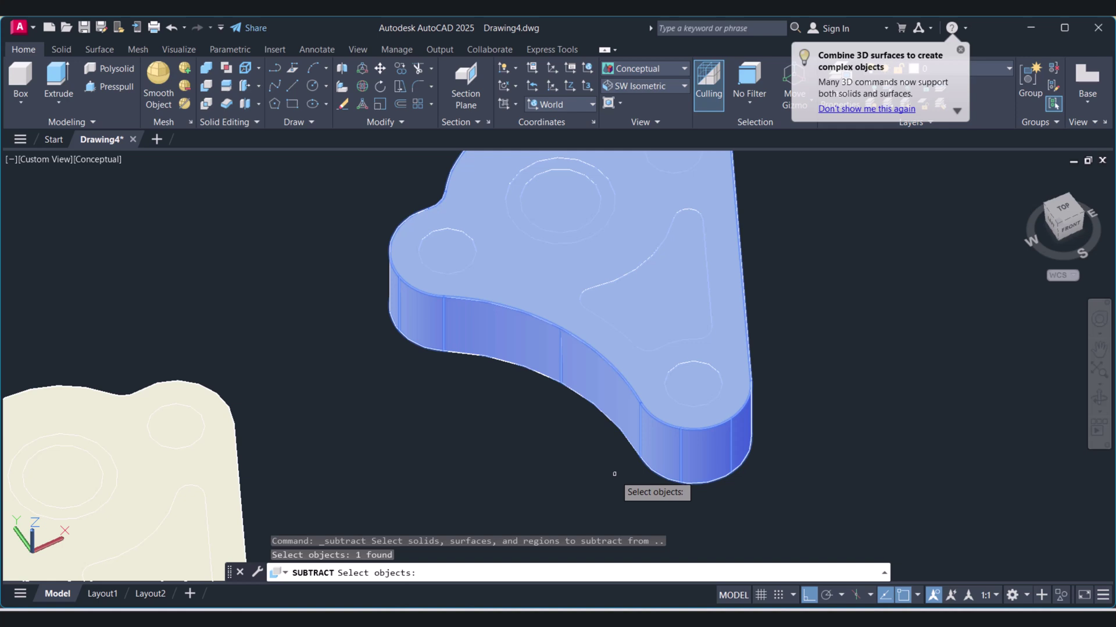
{"action": "key", "text": "Return"}
{"action": "left_click", "coordinate": [714, 375]}
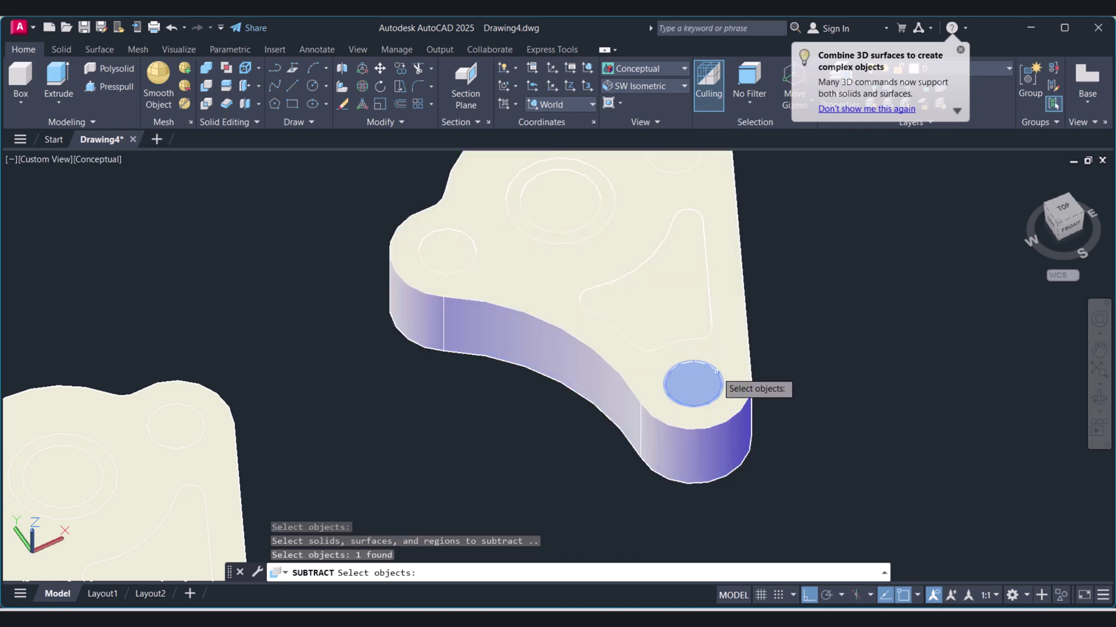
{"action": "left_click", "coordinate": [709, 330]}
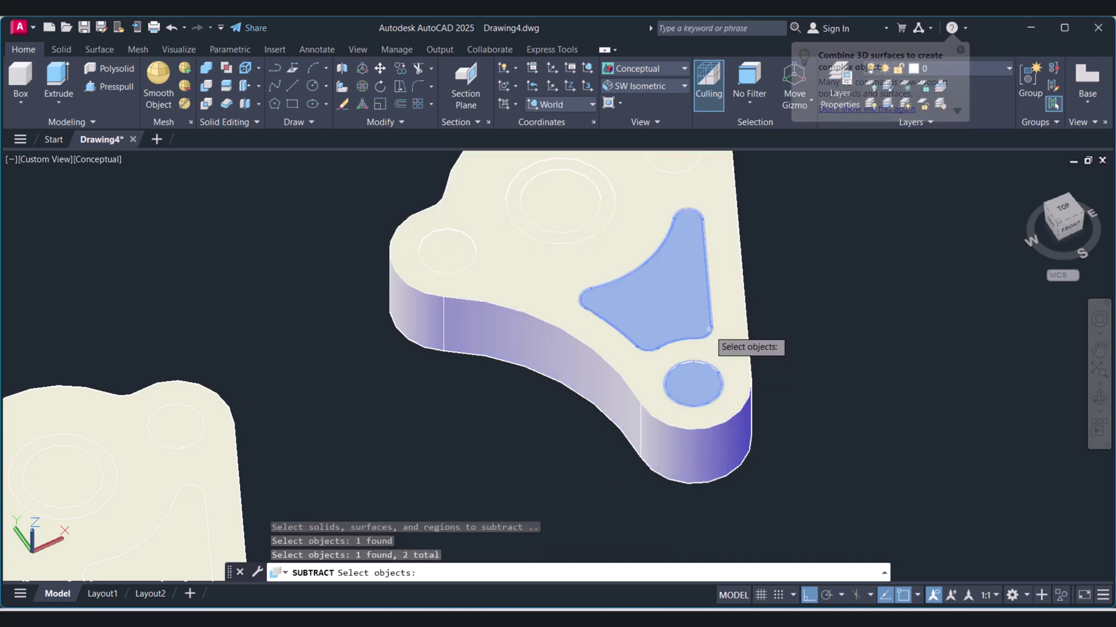
{"action": "scroll", "coordinate": [749, 297], "scroll_direction": "down", "scroll_amount": 2}
{"action": "middle_click_drag", "start_coordinate": [749, 298], "coordinate": [747, 340]}
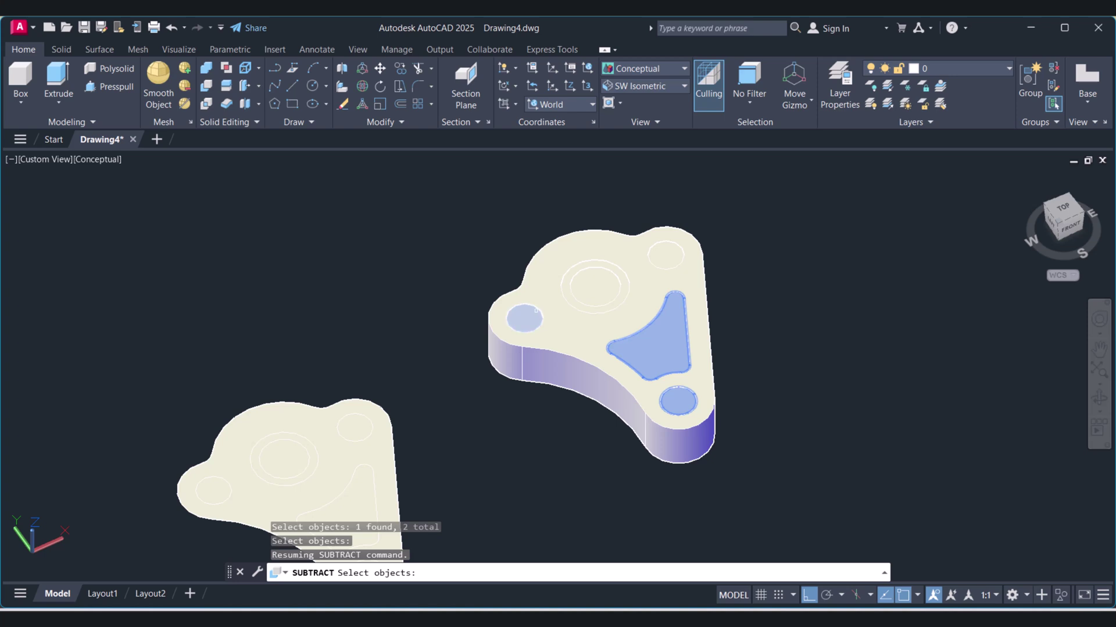
{"action": "left_click", "coordinate": [530, 307]}
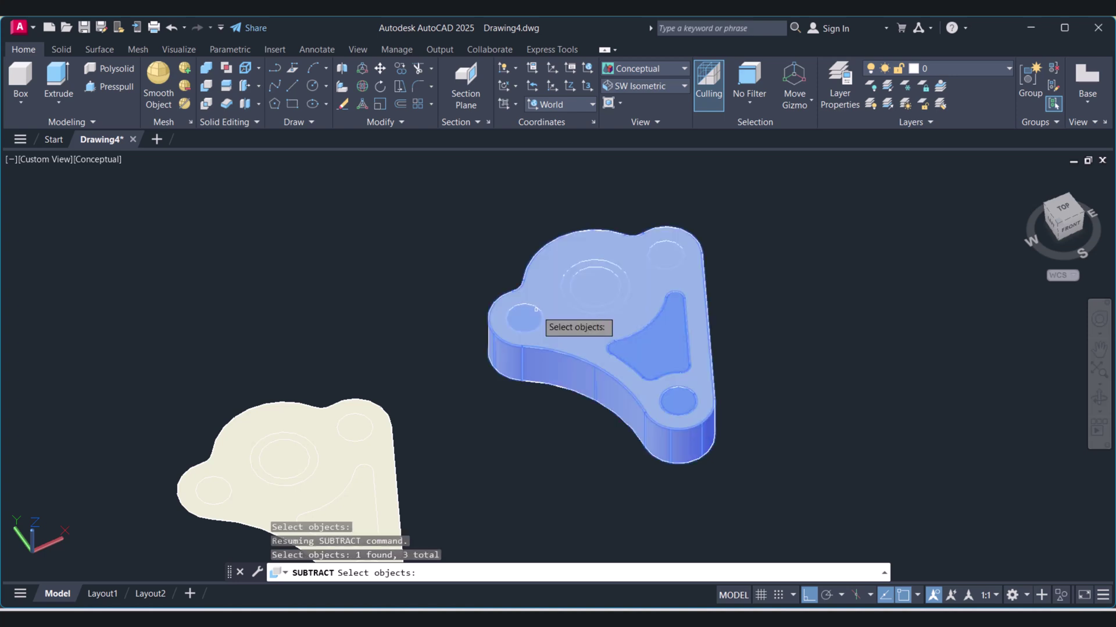
{"action": "left_click", "coordinate": [681, 251]}
{"action": "key", "text": "Escape"}
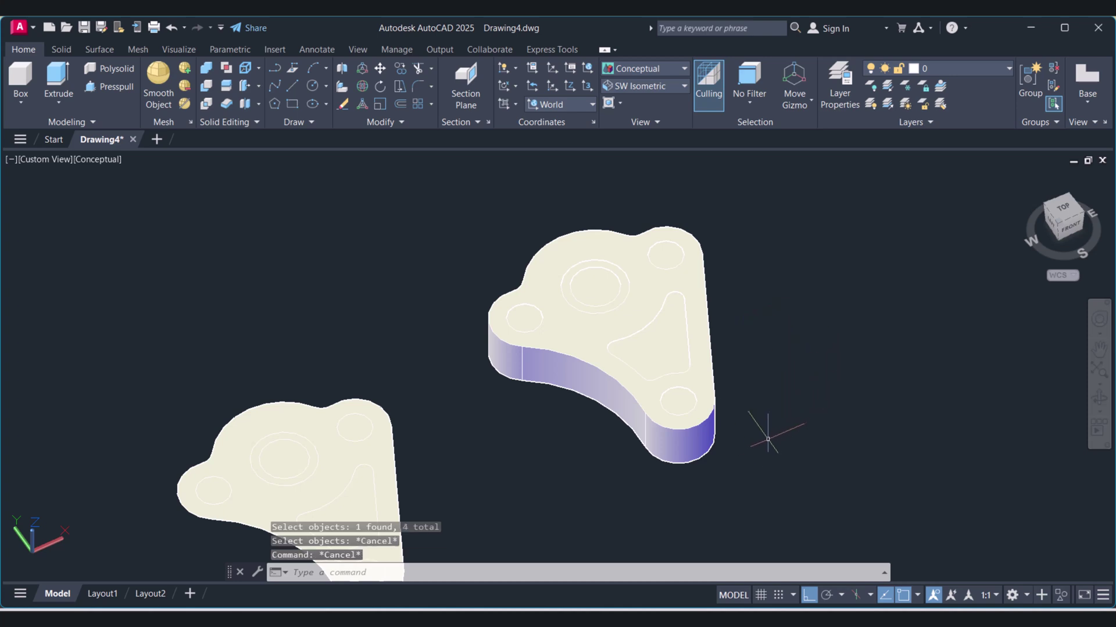
Subtract the cylinder in the narrow front lobe from the extruded bracket body to cut a through hole
{"action": "scroll", "coordinate": [672, 436], "scroll_direction": "up", "scroll_amount": 2}
{"action": "key", "text": "Escape"}
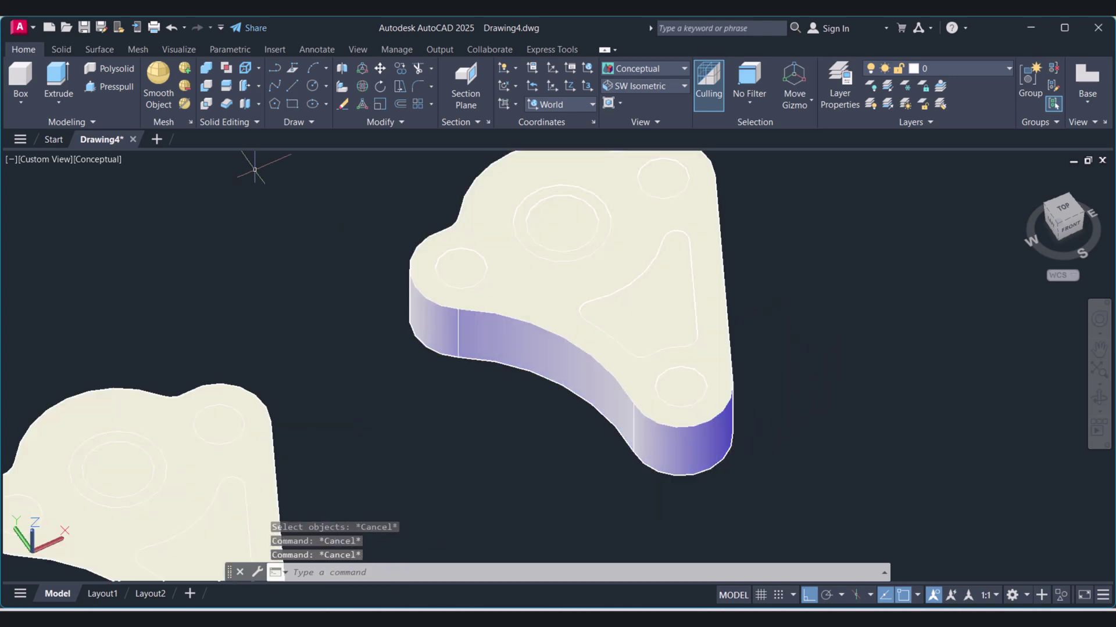
{"action": "left_click", "coordinate": [207, 86]}
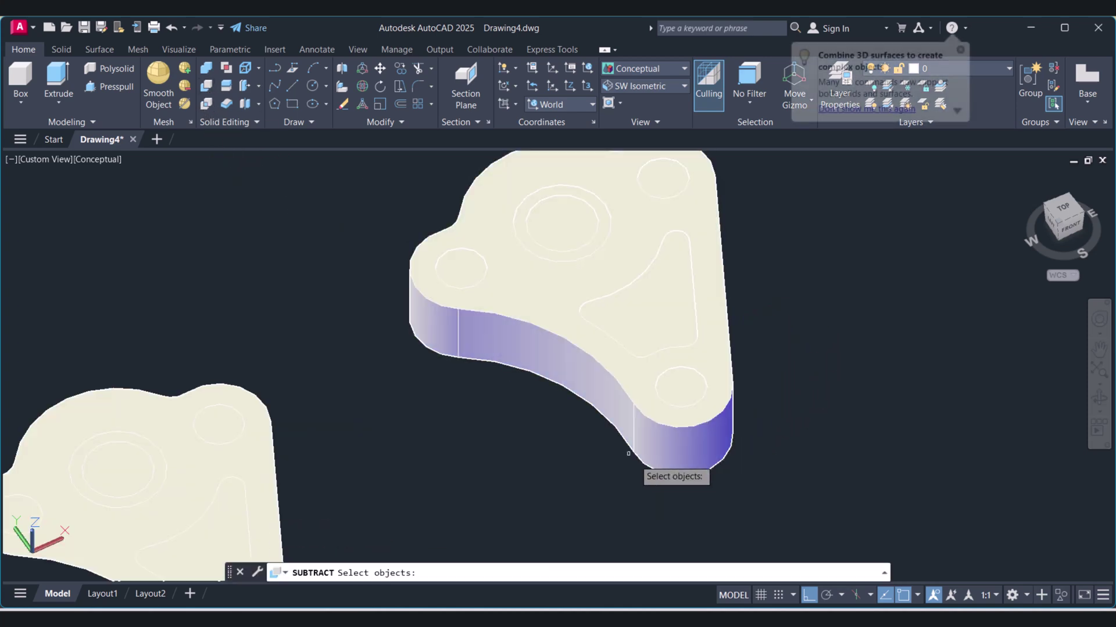
{"action": "left_click", "coordinate": [650, 473]}
{"action": "key", "text": "Return"}
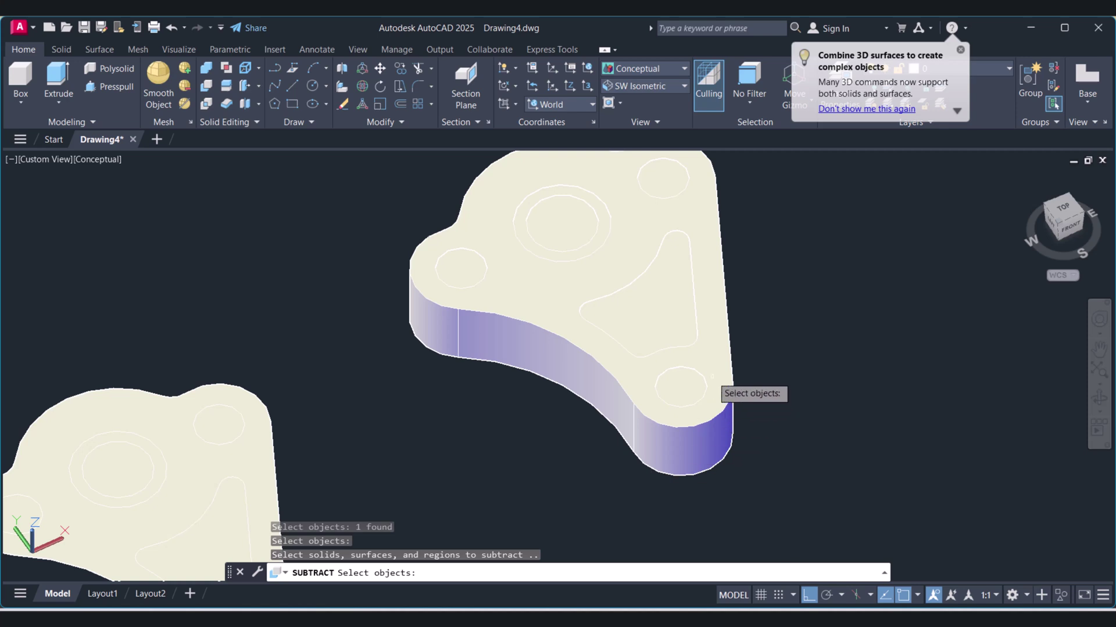
{"action": "left_click", "coordinate": [700, 374]}
{"action": "key", "text": "Return"}
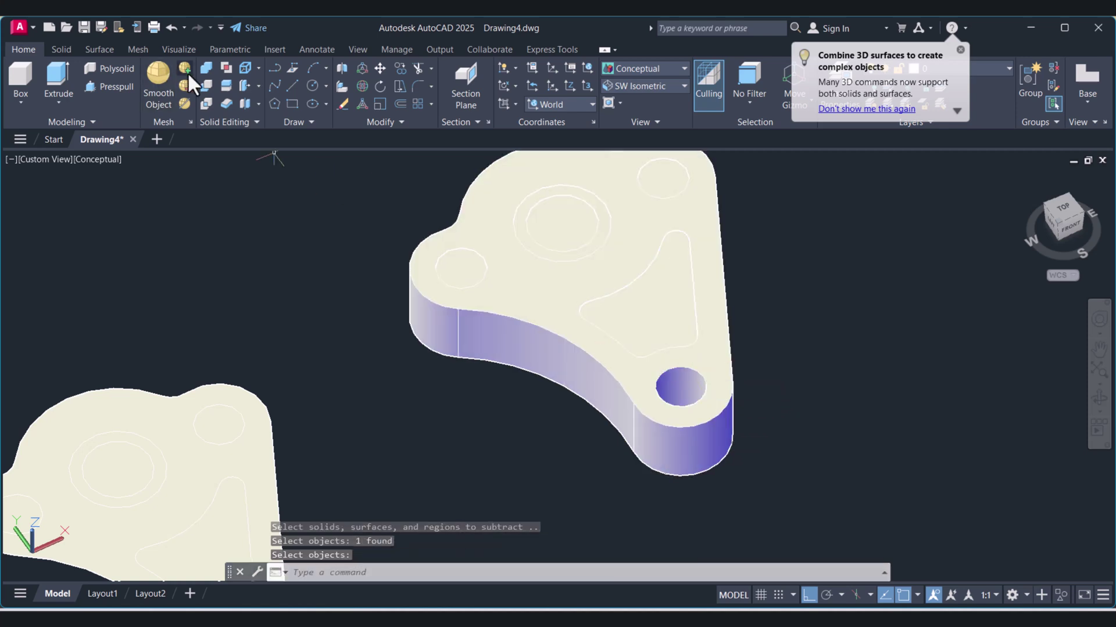
Try to subtract the rounded triangular inner solid from the extruded bracket body
{"action": "left_click", "coordinate": [206, 87]}
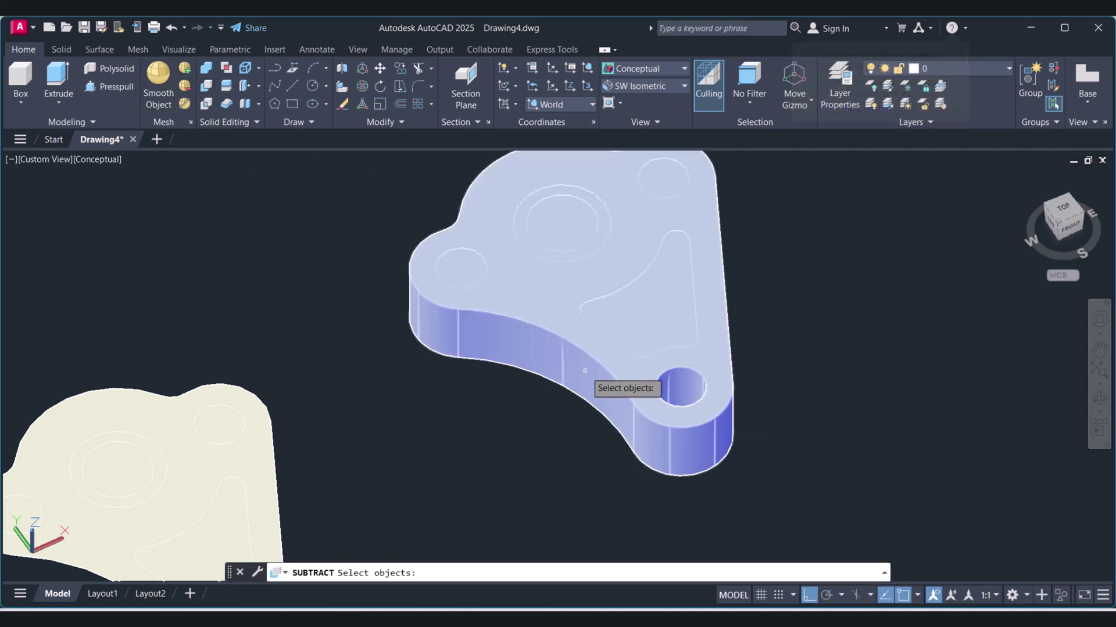
{"action": "left_click", "coordinate": [605, 356]}
{"action": "key", "text": "Return"}
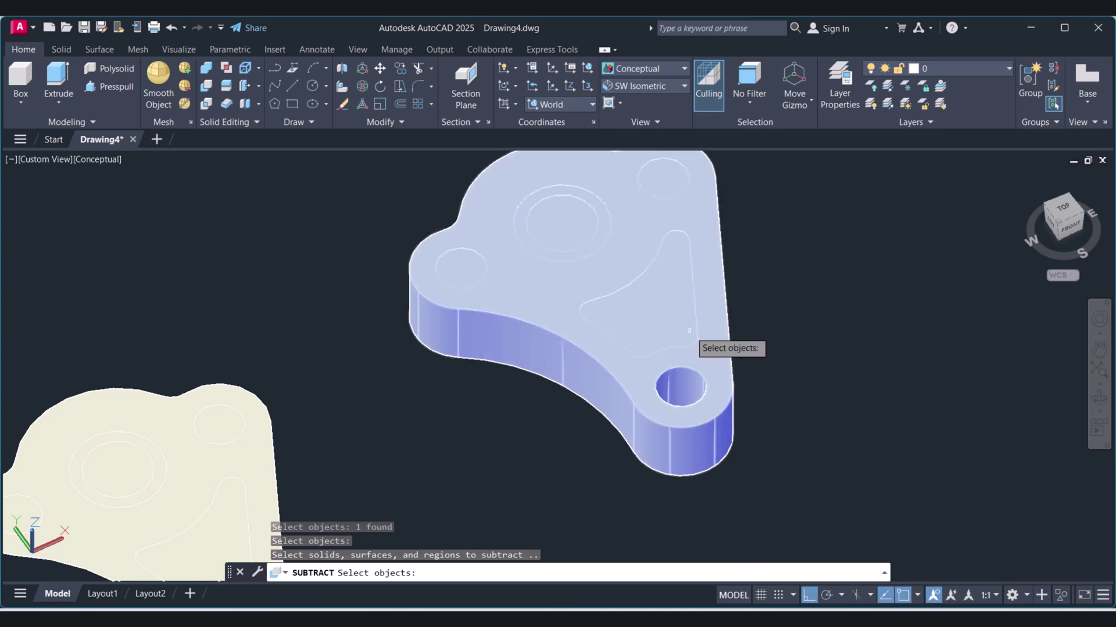
{"action": "left_click", "coordinate": [697, 331]}
{"action": "key", "text": "Return"}
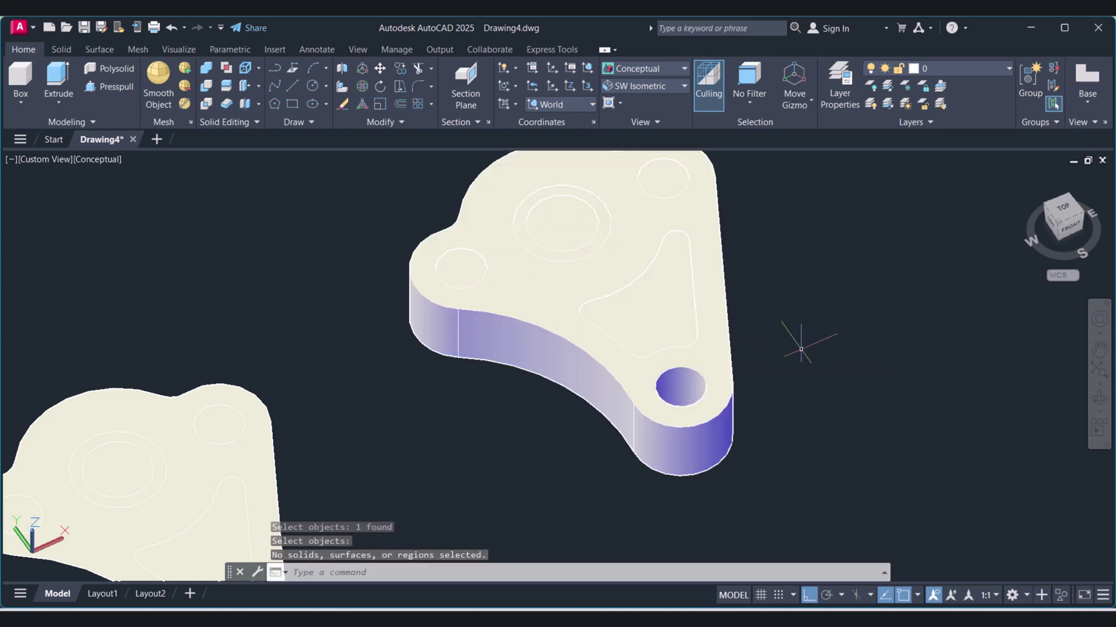
{"action": "key", "text": "Escape"}
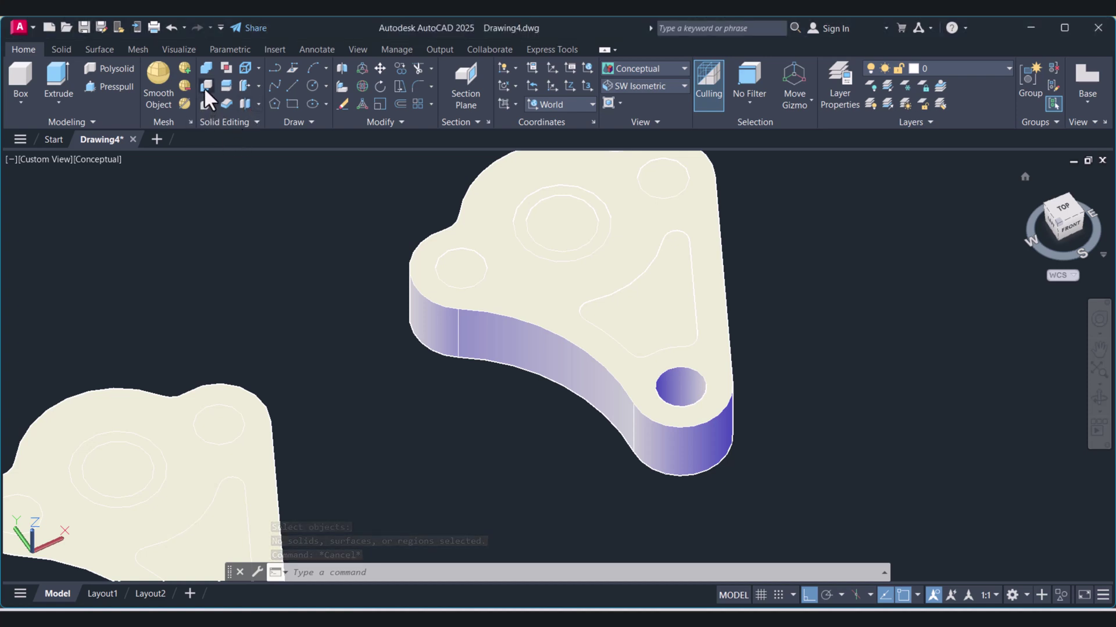
{"action": "left_click", "coordinate": [660, 432]}
{"action": "key", "text": "Escape"}
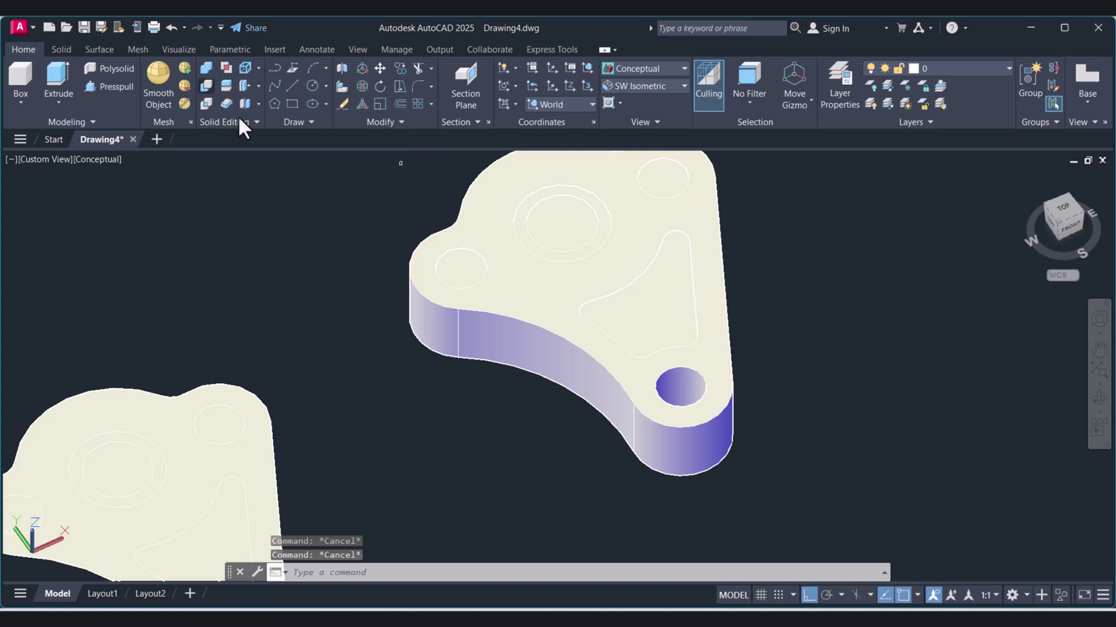
Subtract the rounded triangular inner solid from the extruded bracket body to open the triangular cutout
{"action": "left_click", "coordinate": [207, 86]}
{"action": "left_click", "coordinate": [577, 395]}
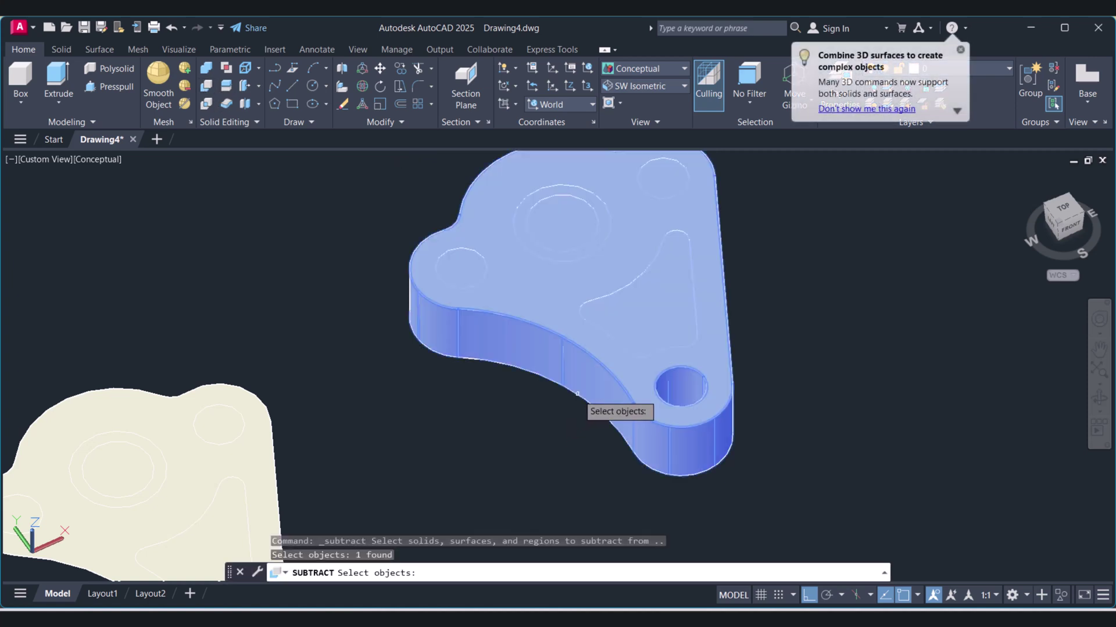
{"action": "key", "text": "Return"}
{"action": "scroll", "coordinate": [551, 426], "scroll_direction": "up", "scroll_amount": 5}
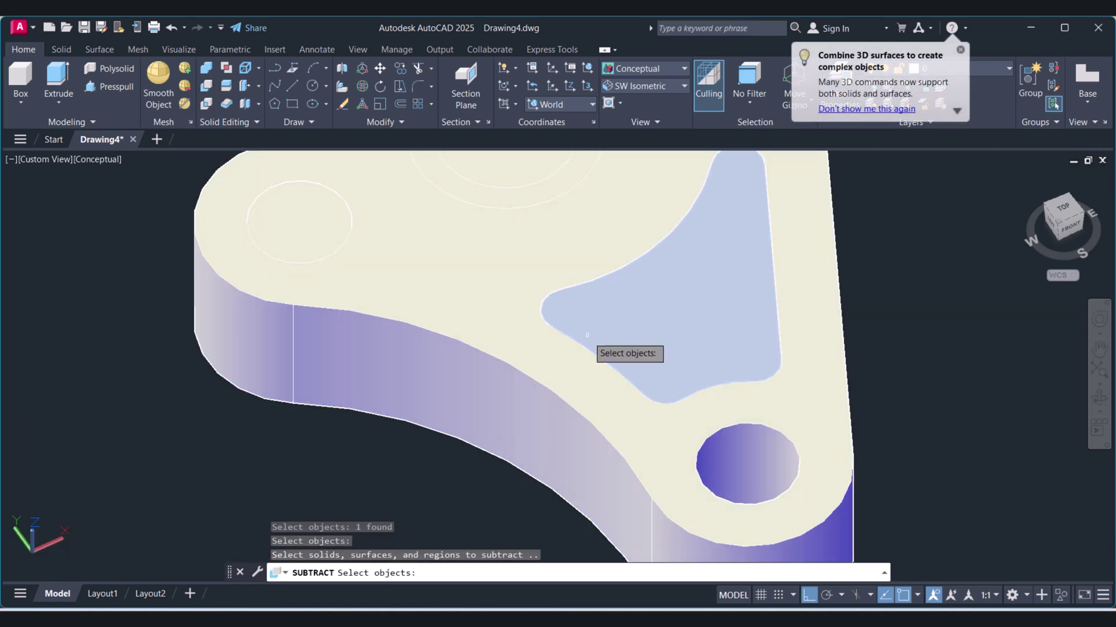
{"action": "left_click", "coordinate": [584, 342]}
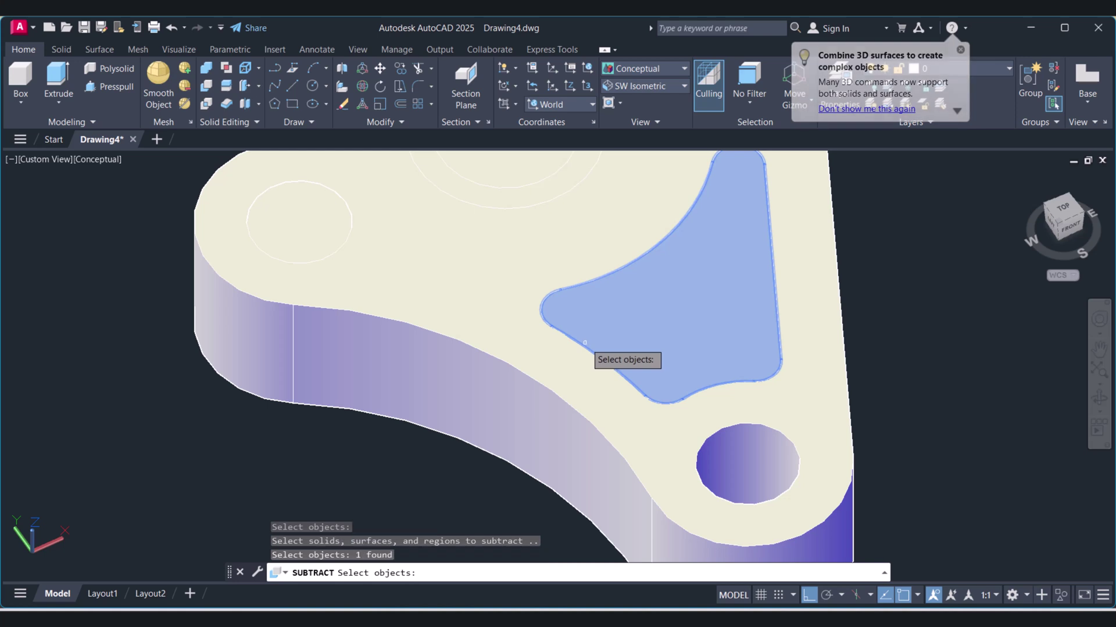
{"action": "key", "text": "Return"}
Subtract the cylinder in the left-hand lobe from the extruded bracket body to cut a through hole
{"action": "scroll", "coordinate": [594, 339], "scroll_direction": "down", "scroll_amount": 5}
{"action": "scroll", "coordinate": [533, 327], "scroll_direction": "up", "scroll_amount": 3}
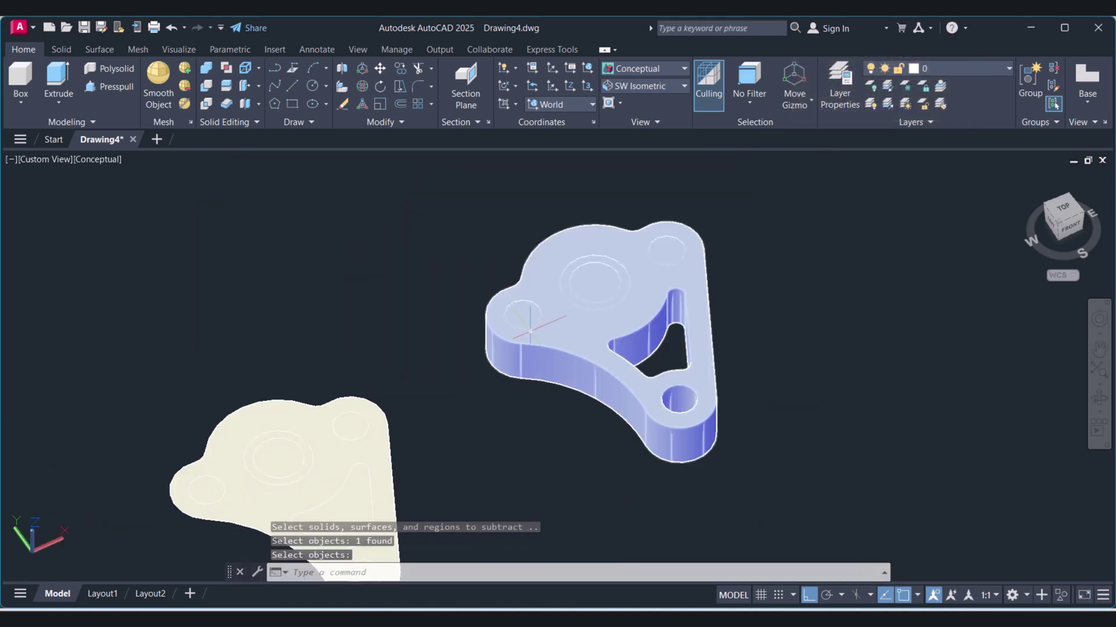
{"action": "type", "text": "su"}
{"action": "key", "text": "Return"}
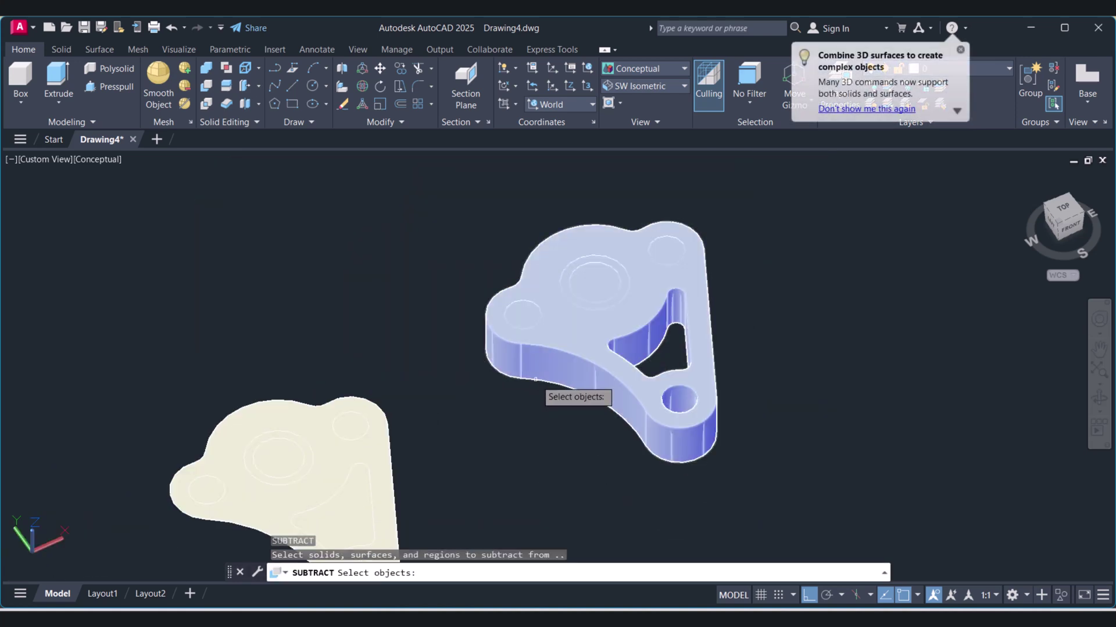
{"action": "left_click", "coordinate": [535, 388]}
{"action": "key", "text": "Return"}
{"action": "scroll", "coordinate": [523, 319], "scroll_direction": "up", "scroll_amount": 3}
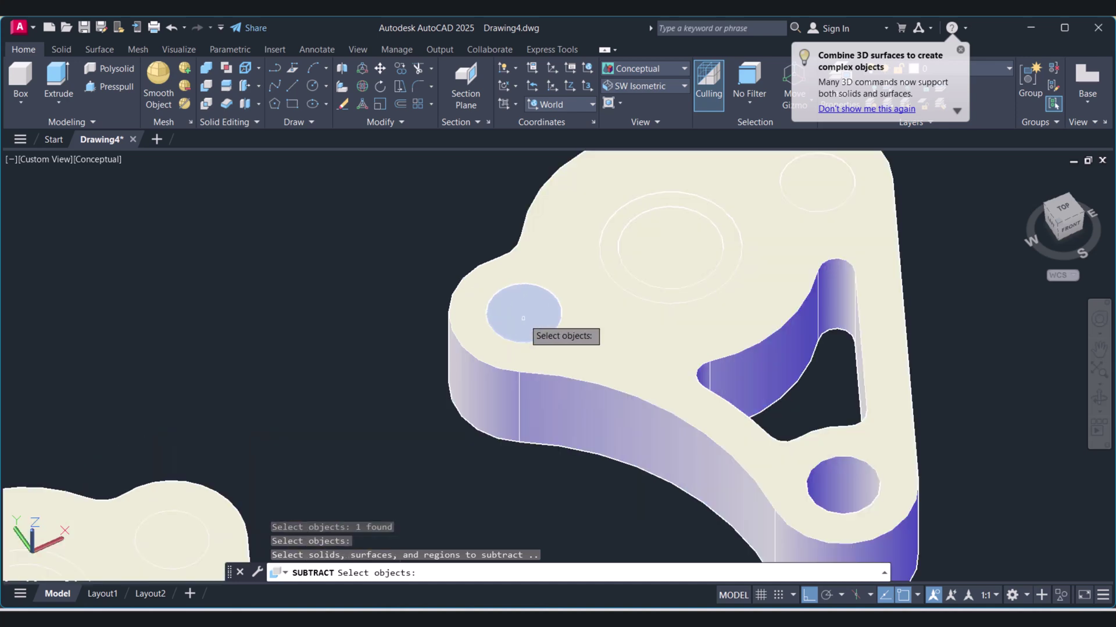
{"action": "left_click", "coordinate": [523, 317]}
{"action": "key", "text": "Return"}
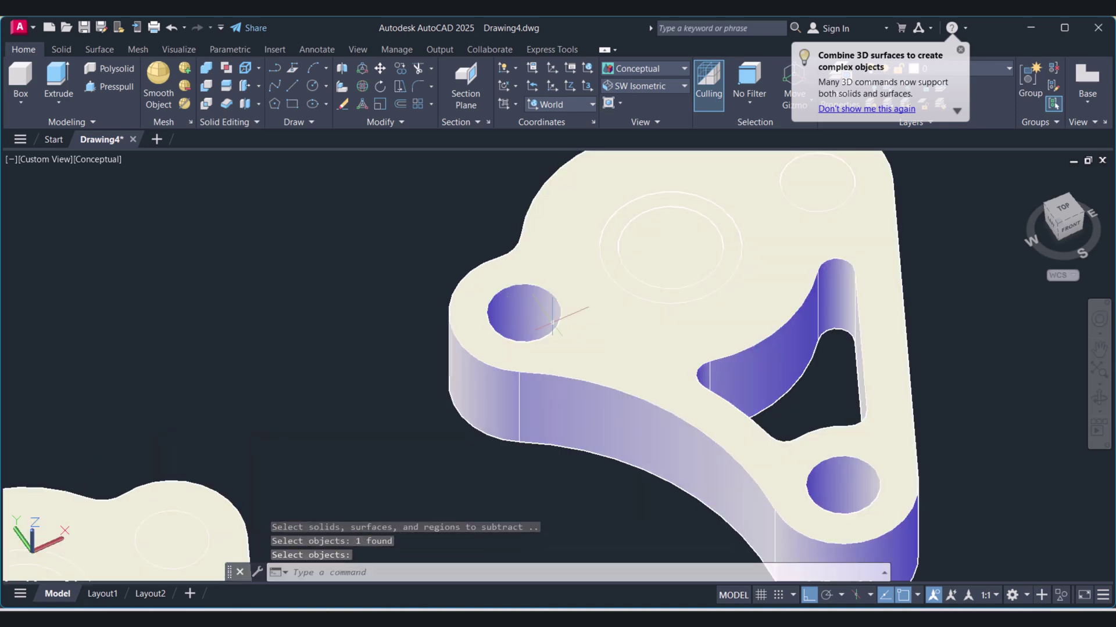
Subtract the cylinder in the rear lobe beside the straight edge from the bracket body to cut a through hole
{"action": "scroll", "coordinate": [496, 368], "scroll_direction": "down", "scroll_amount": 4}
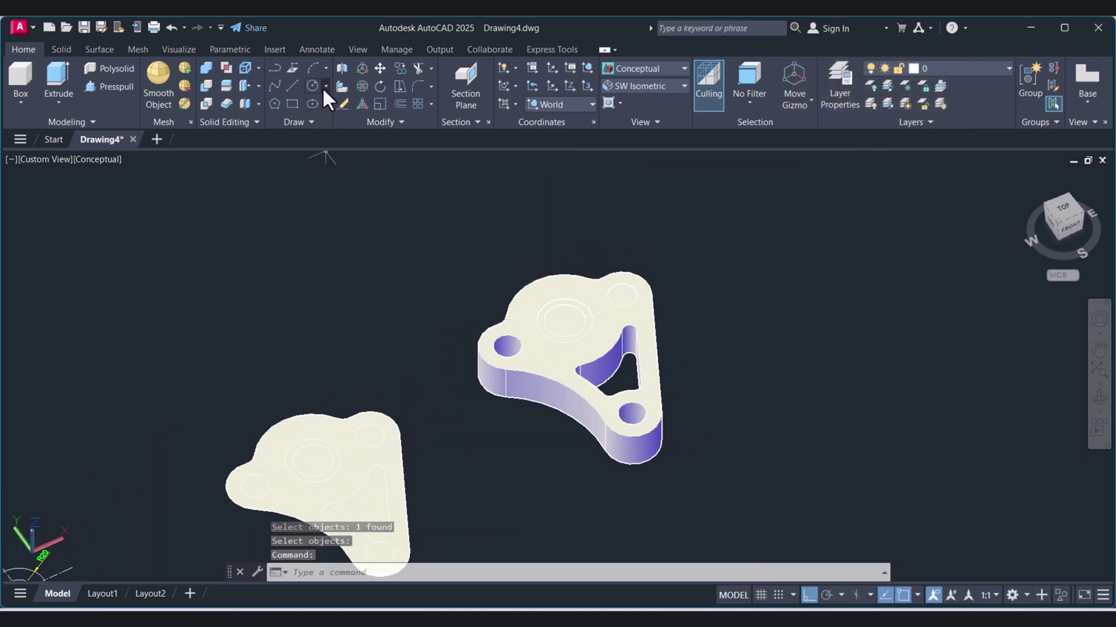
{"action": "left_click", "coordinate": [210, 87]}
{"action": "scroll", "coordinate": [660, 314], "scroll_direction": "up", "scroll_amount": 2}
{"action": "left_click", "coordinate": [654, 319]}
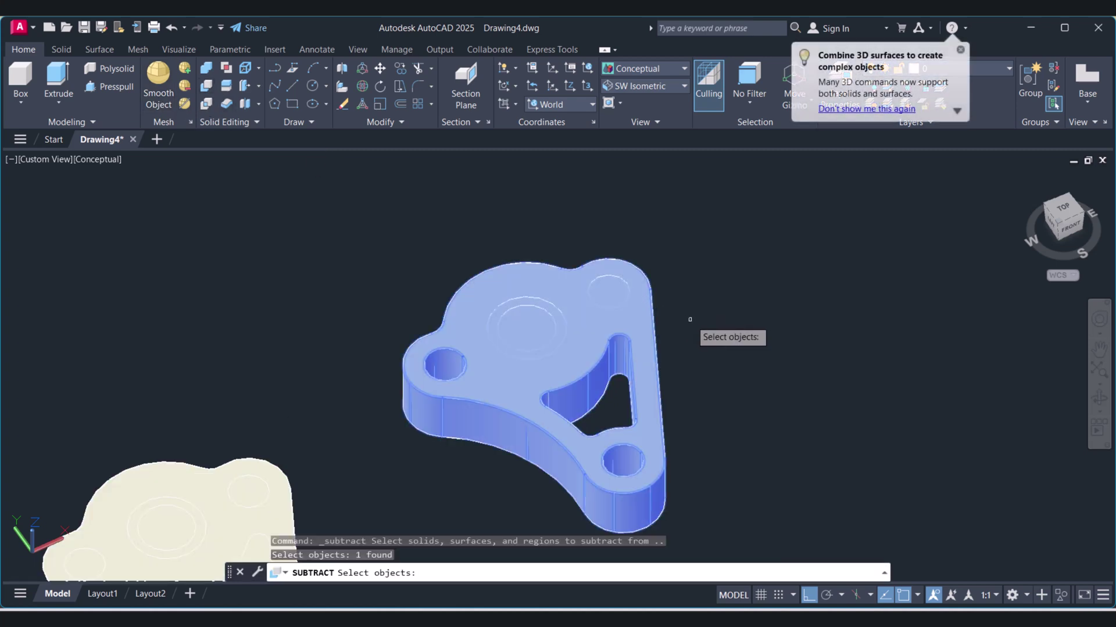
{"action": "key", "text": "Return"}
{"action": "left_click", "coordinate": [609, 287]}
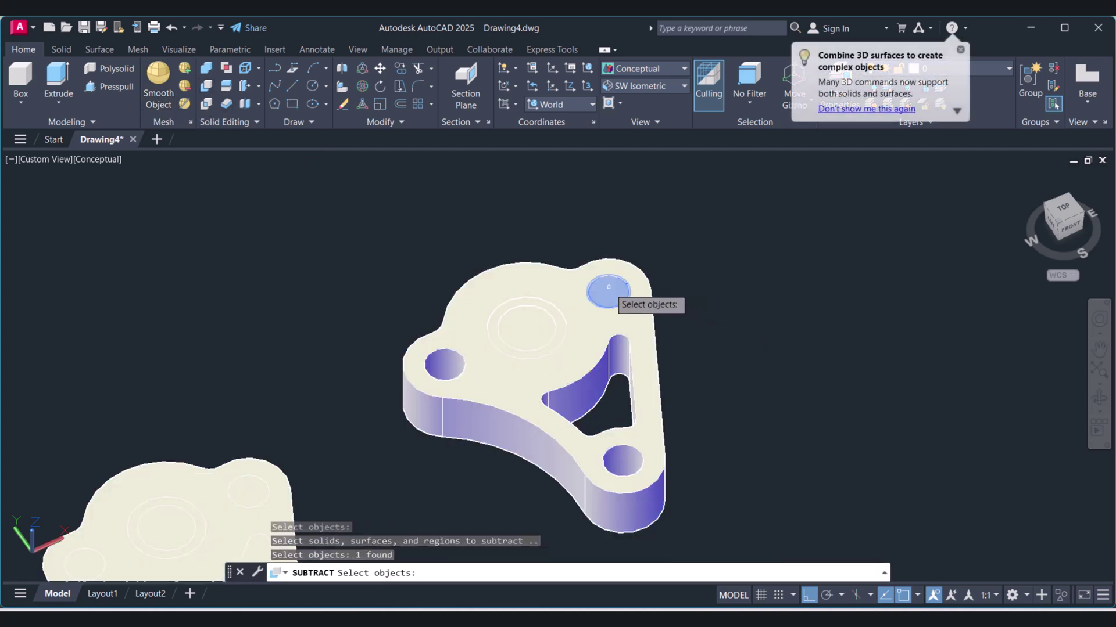
{"action": "key", "text": "Return"}
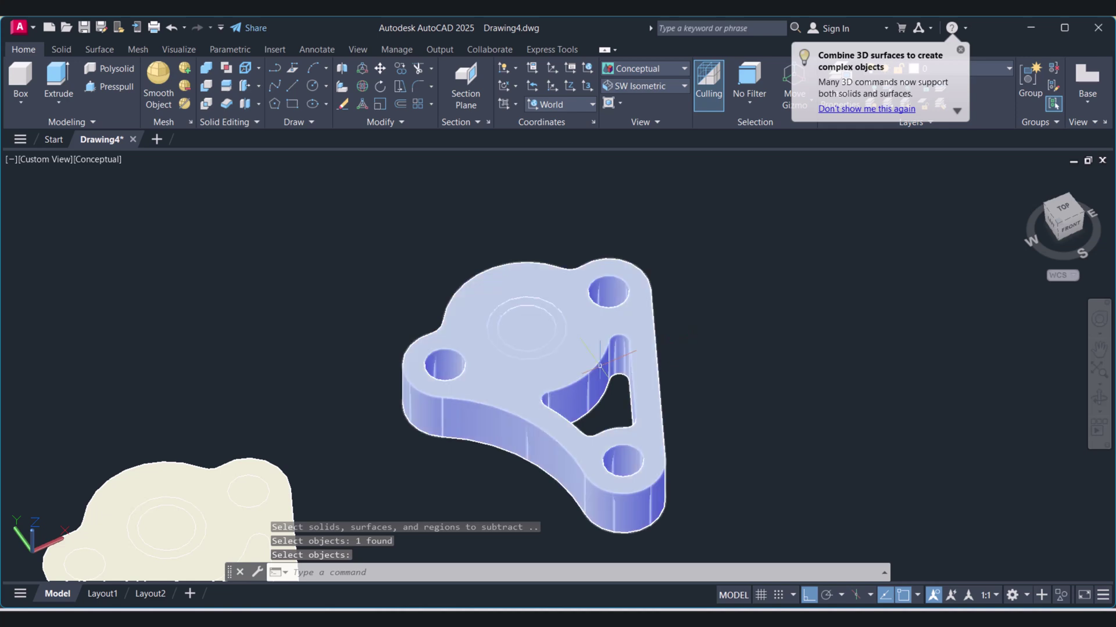
{"action": "left_click", "coordinate": [206, 86]}
{"action": "left_click", "coordinate": [549, 370]}
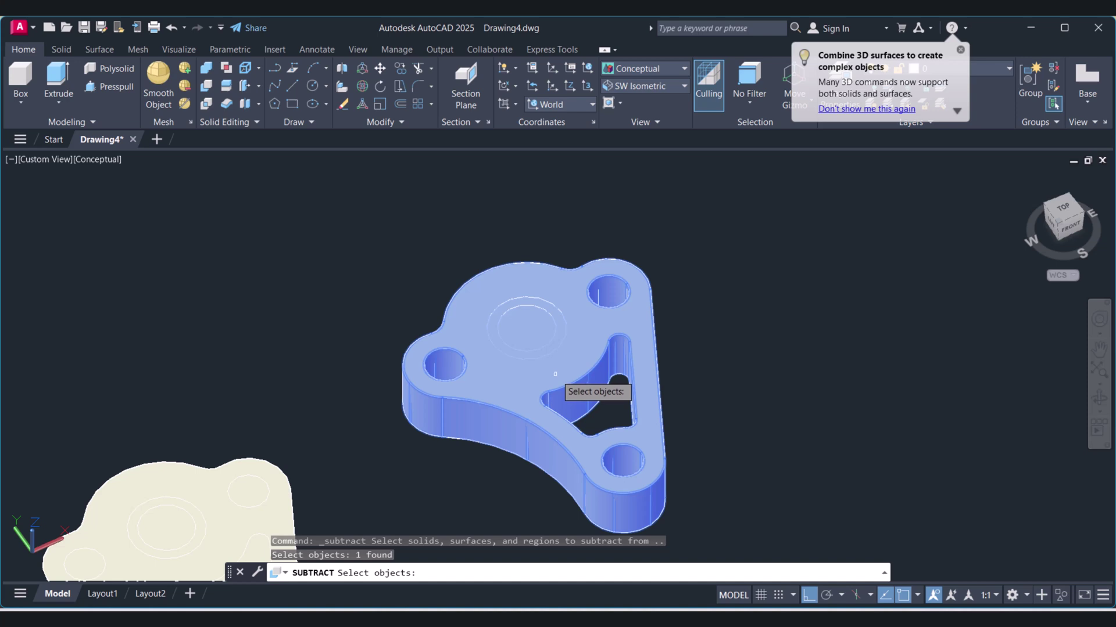
{"action": "key", "text": "Return"}
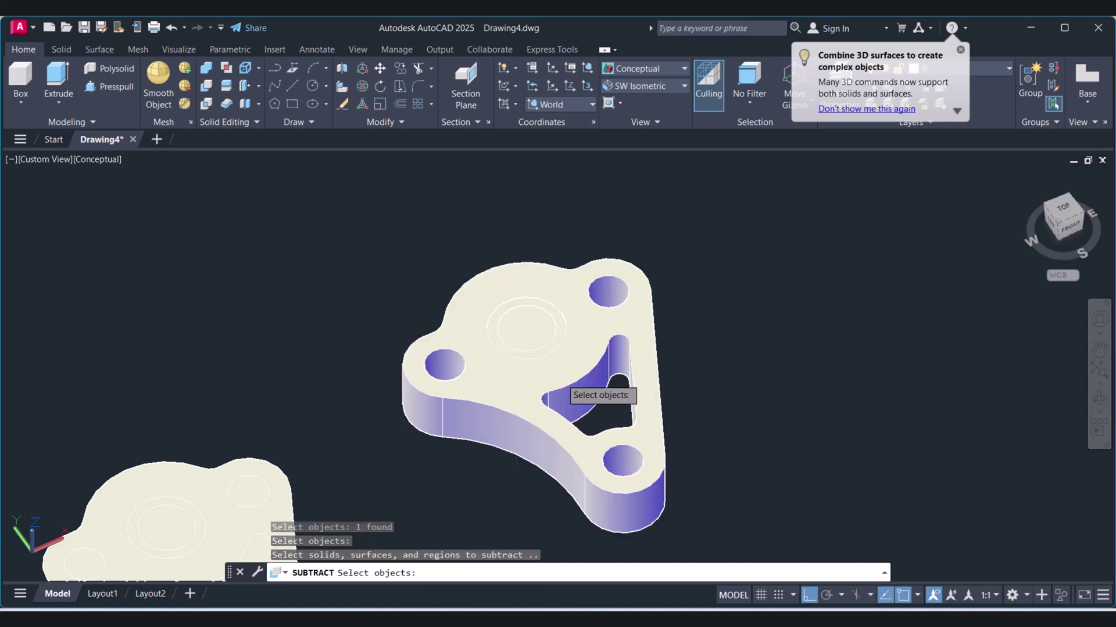
{"action": "left_click", "coordinate": [540, 314]}
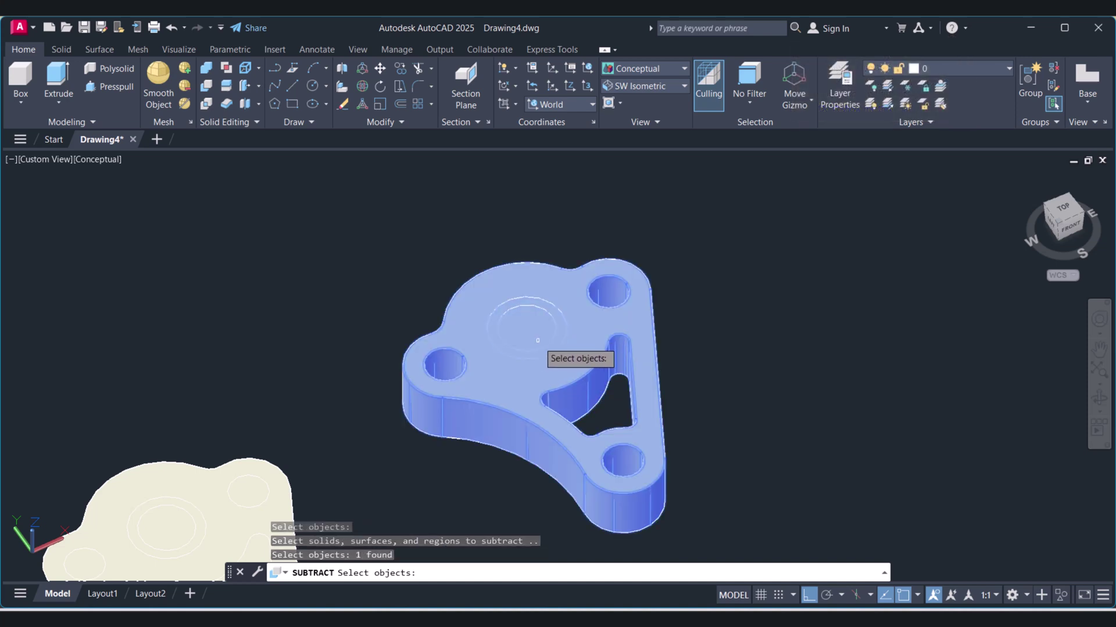
{"action": "scroll", "coordinate": [517, 335], "scroll_direction": "up", "scroll_amount": 2}
{"action": "key", "text": "Escape"}
{"action": "key", "text": "Escape"}
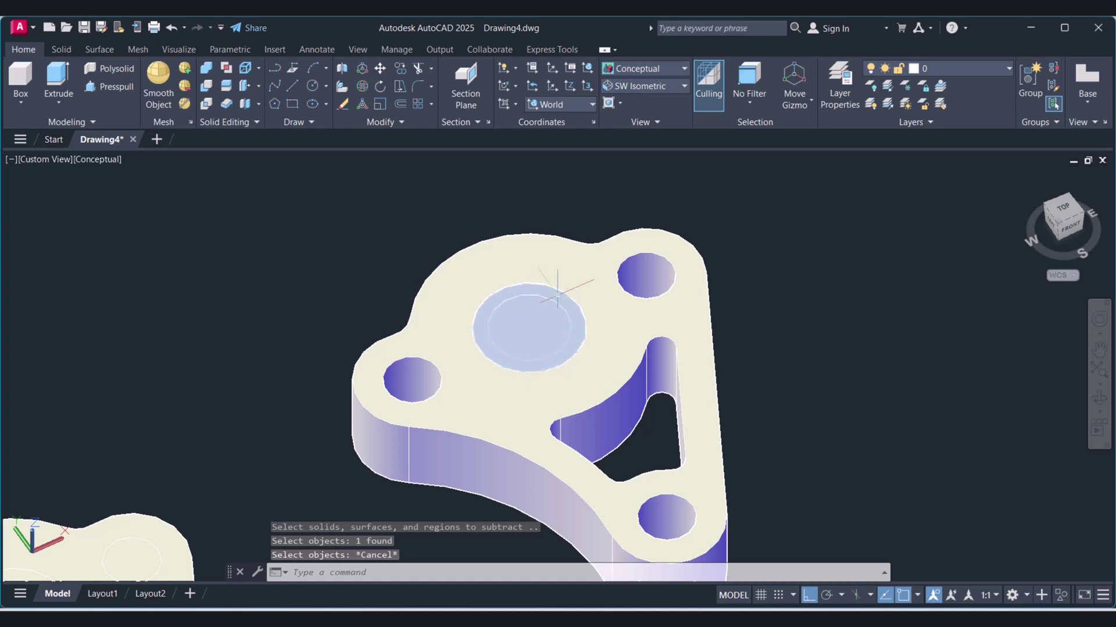
{"action": "left_click", "coordinate": [546, 286]}
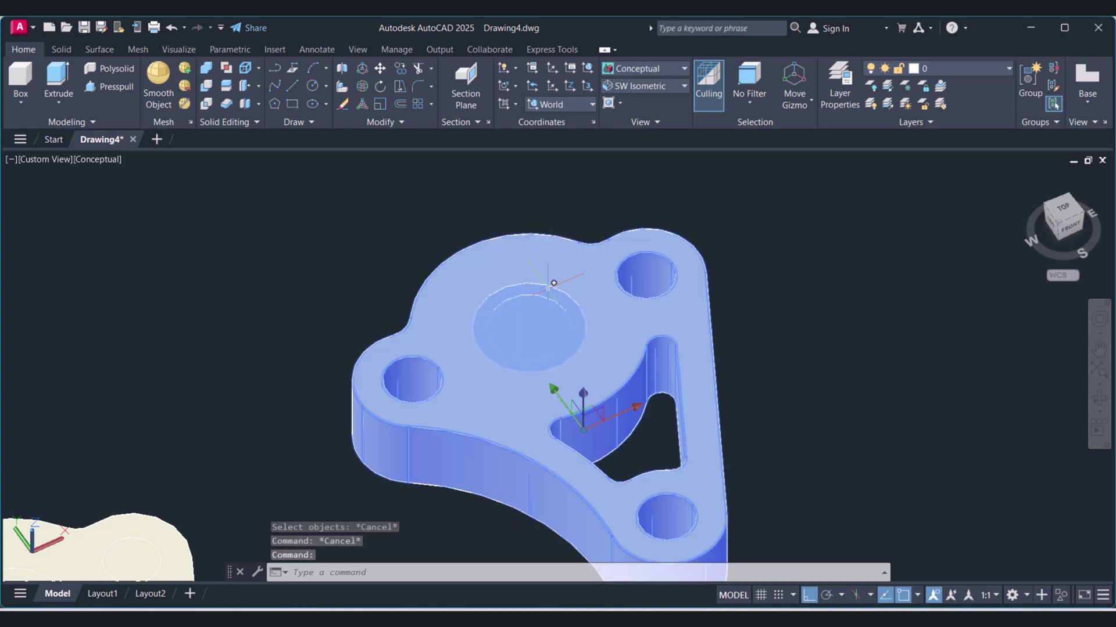
{"action": "key", "text": "Escape"}
Switch to the 2D Wireframe visual style and delete the larger of the two concentric central cylinders in the bracket body
{"action": "left_click", "coordinate": [606, 72]}
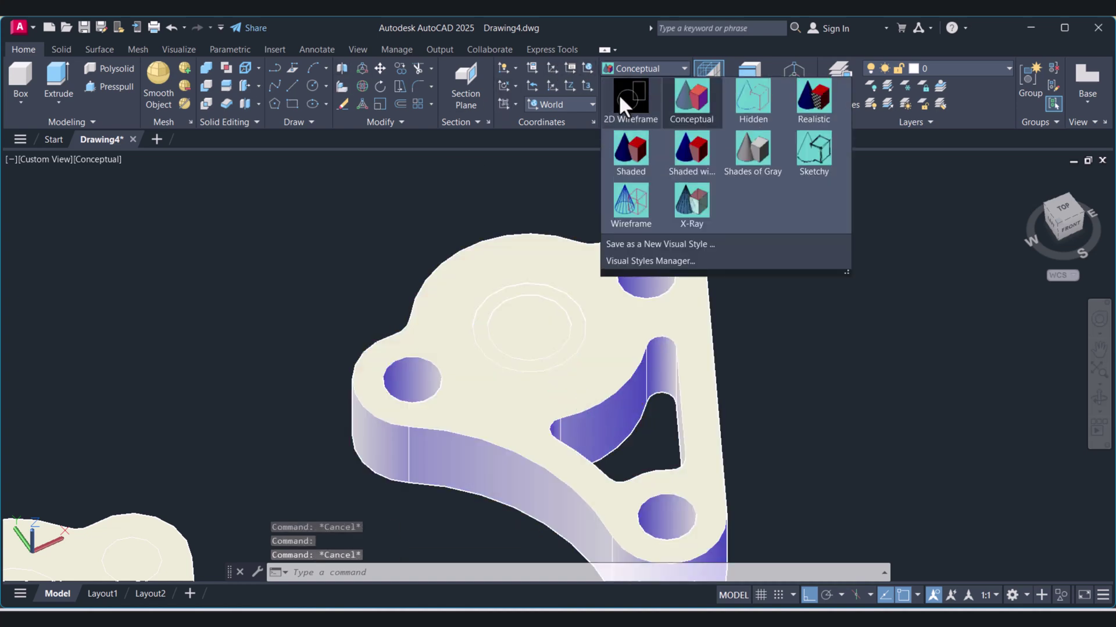
{"action": "left_click", "coordinate": [618, 93]}
{"action": "scroll", "coordinate": [496, 321], "scroll_direction": "up", "scroll_amount": 2}
{"action": "left_click", "coordinate": [469, 302]}
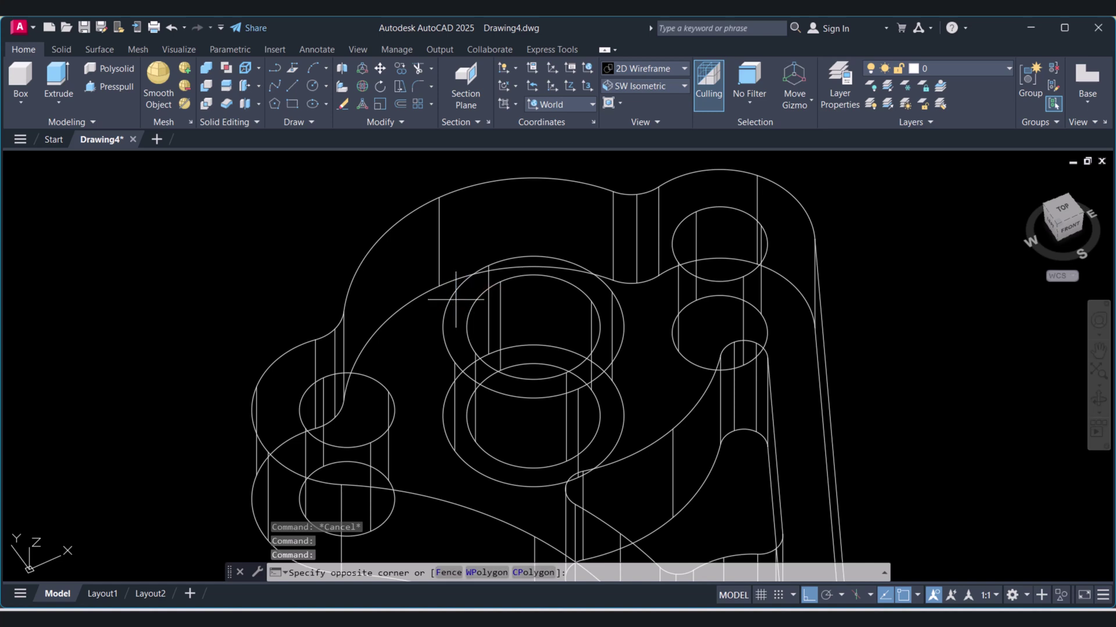
{"action": "left_click", "coordinate": [444, 318]}
{"action": "key", "text": "Delete"}
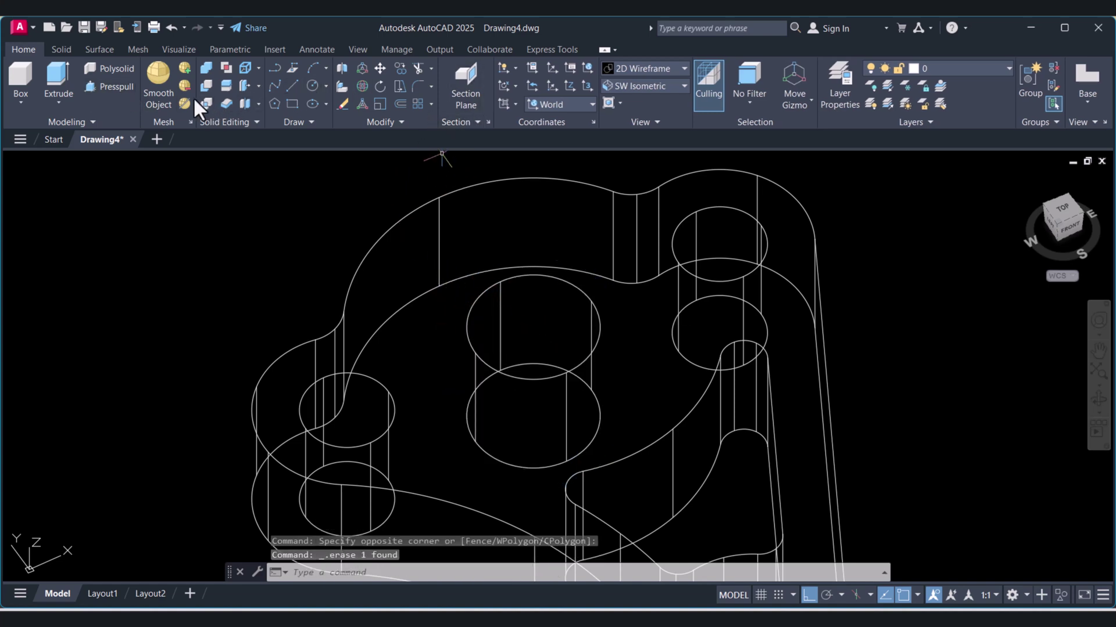
Subtract the smaller central cylinder from the bracket body and restore the Conceptual visual style
{"action": "left_click", "coordinate": [206, 86]}
{"action": "left_click", "coordinate": [514, 179]}
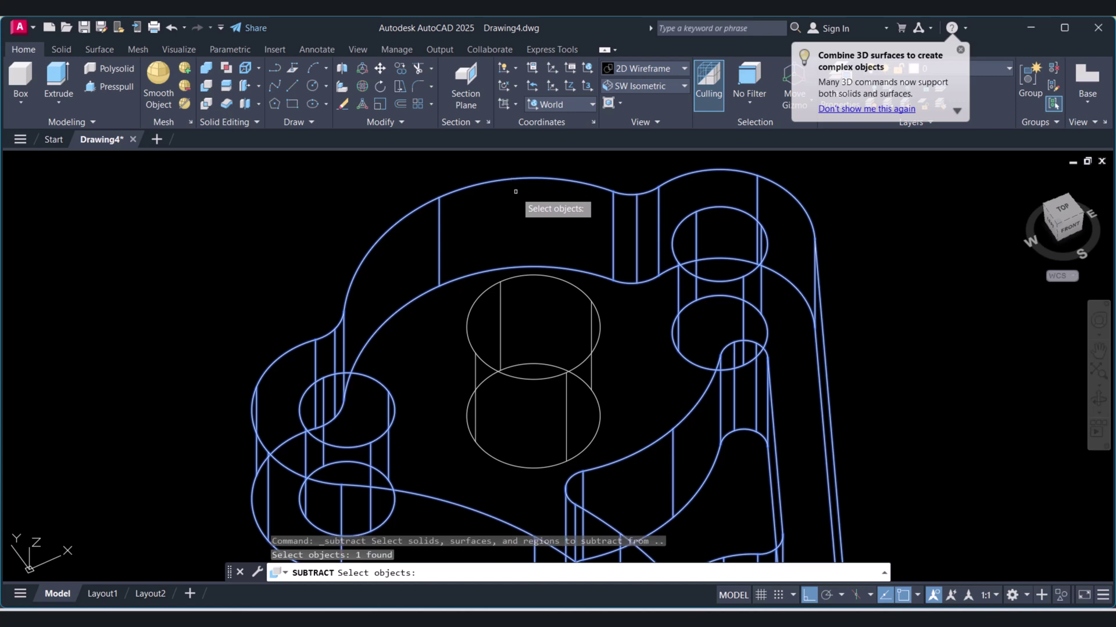
{"action": "left_click", "coordinate": [554, 279]}
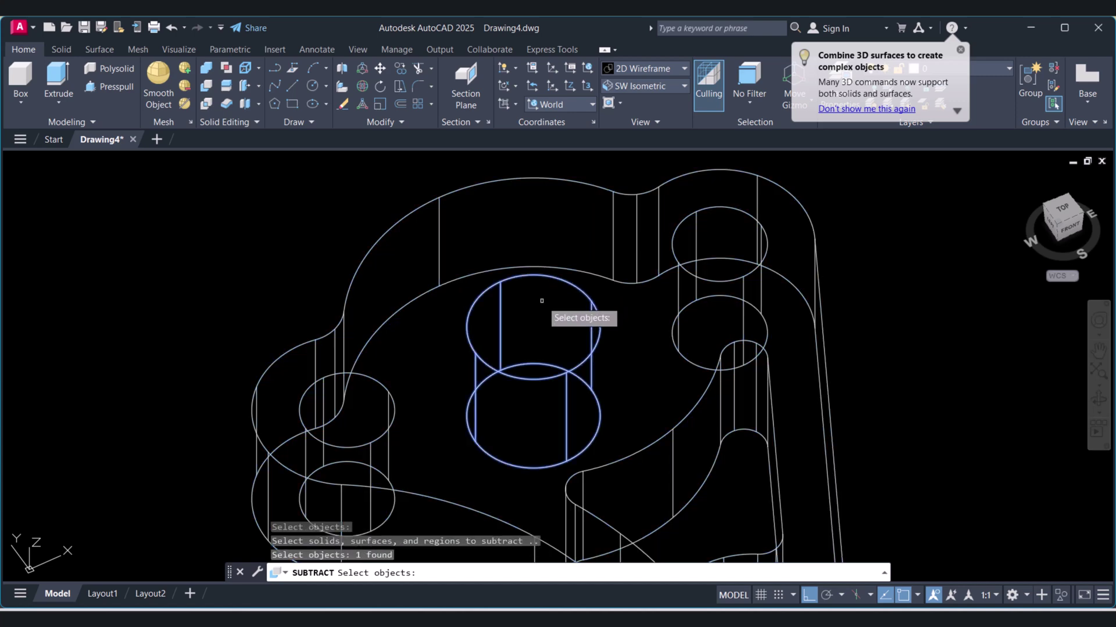
{"action": "key", "text": "Return"}
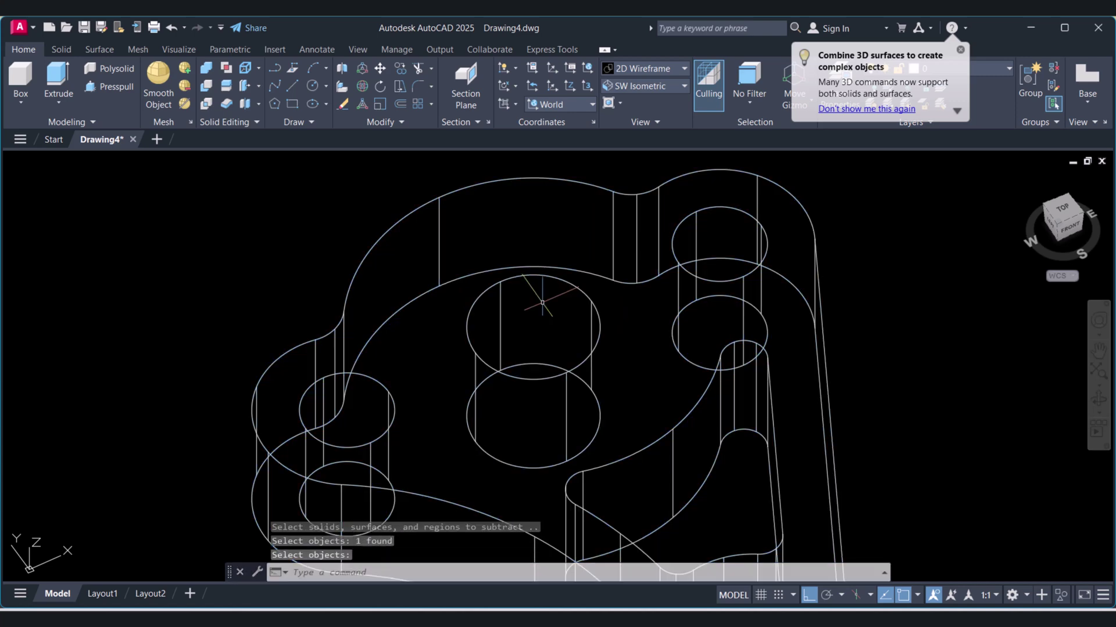
{"action": "left_click", "coordinate": [665, 71]}
{"action": "left_click", "coordinate": [706, 92]}
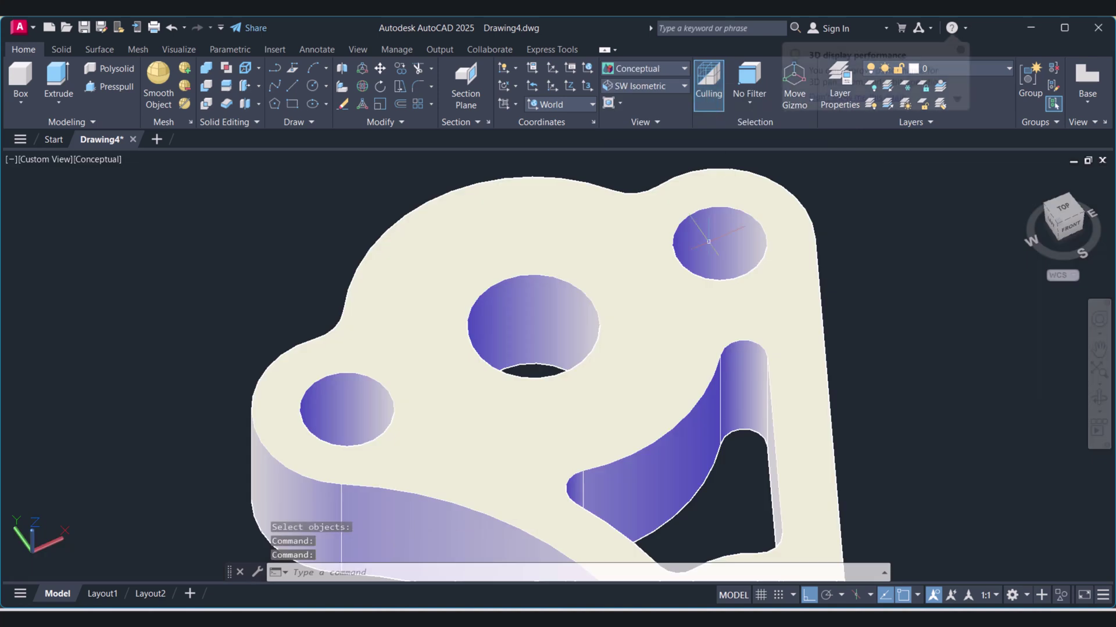
Copy the larger central circular region from the flat bracket, centre to centre, onto the central hole in the extruded bracket's top face
{"action": "scroll", "coordinate": [709, 241], "scroll_direction": "down", "scroll_amount": 5}
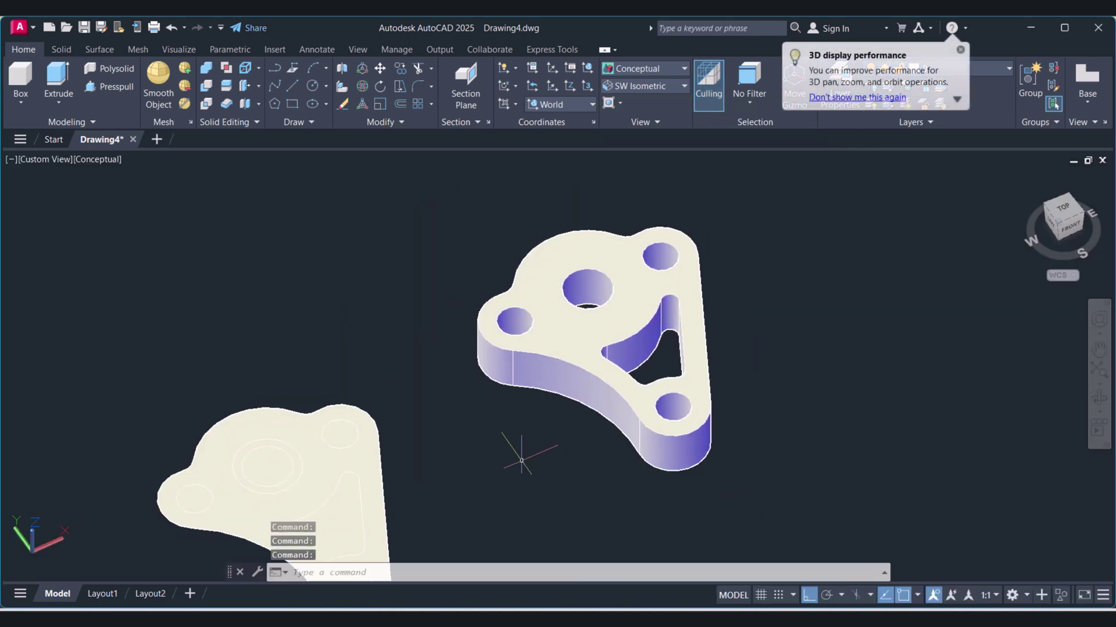
{"action": "middle_click_drag", "start_coordinate": [515, 451], "coordinate": [602, 308]}
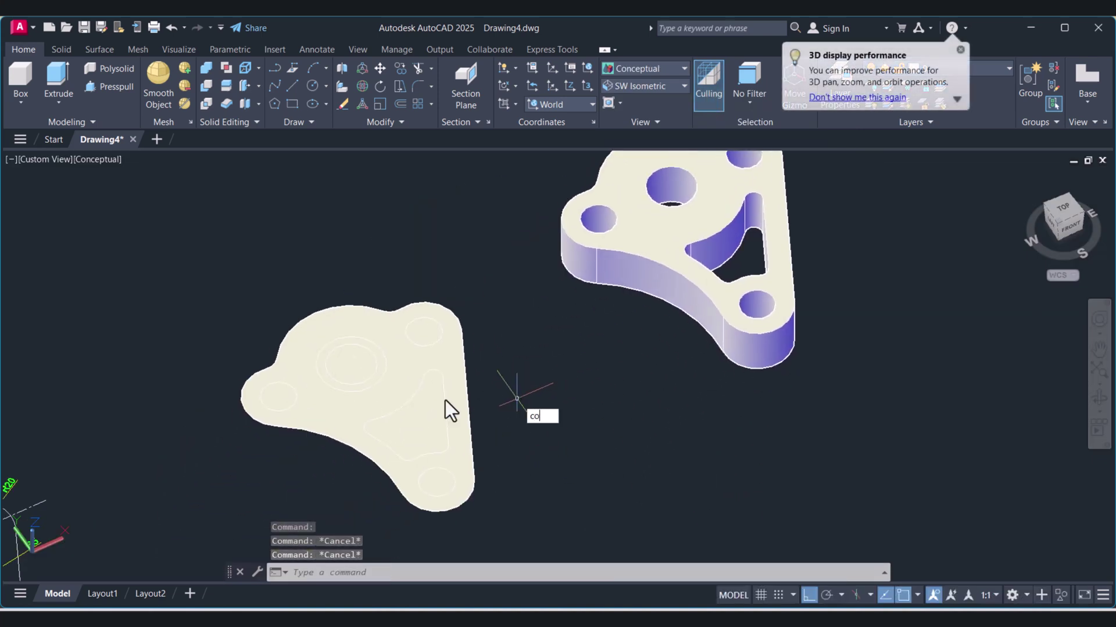
{"action": "key", "text": "Return"}
{"action": "left_click", "coordinate": [377, 372]}
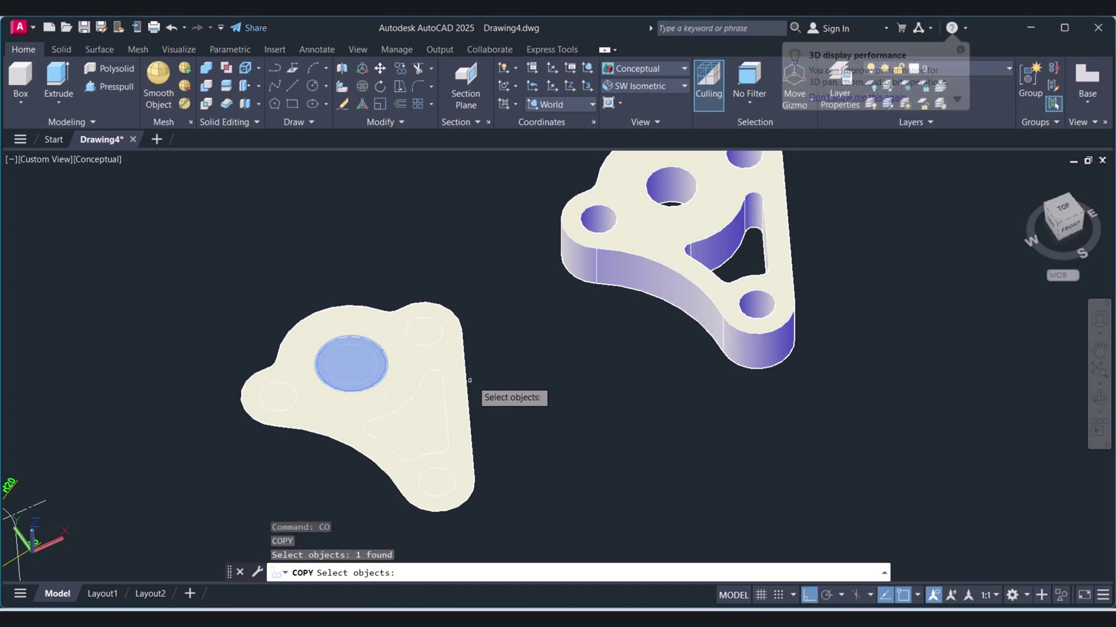
{"action": "key", "text": "Return"}
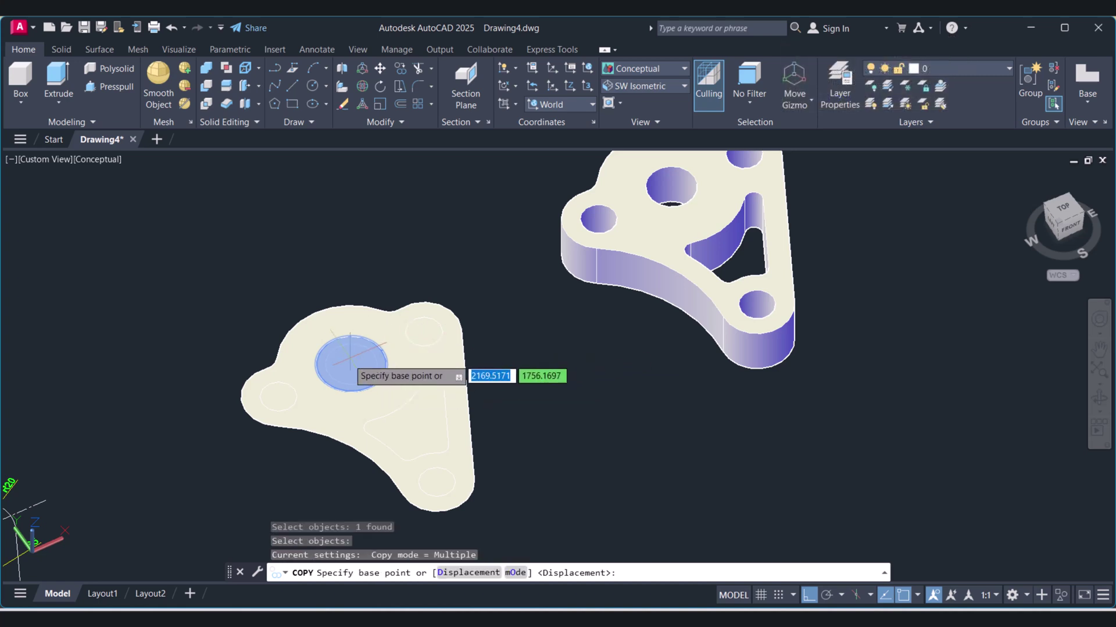
{"action": "left_click", "coordinate": [351, 364]}
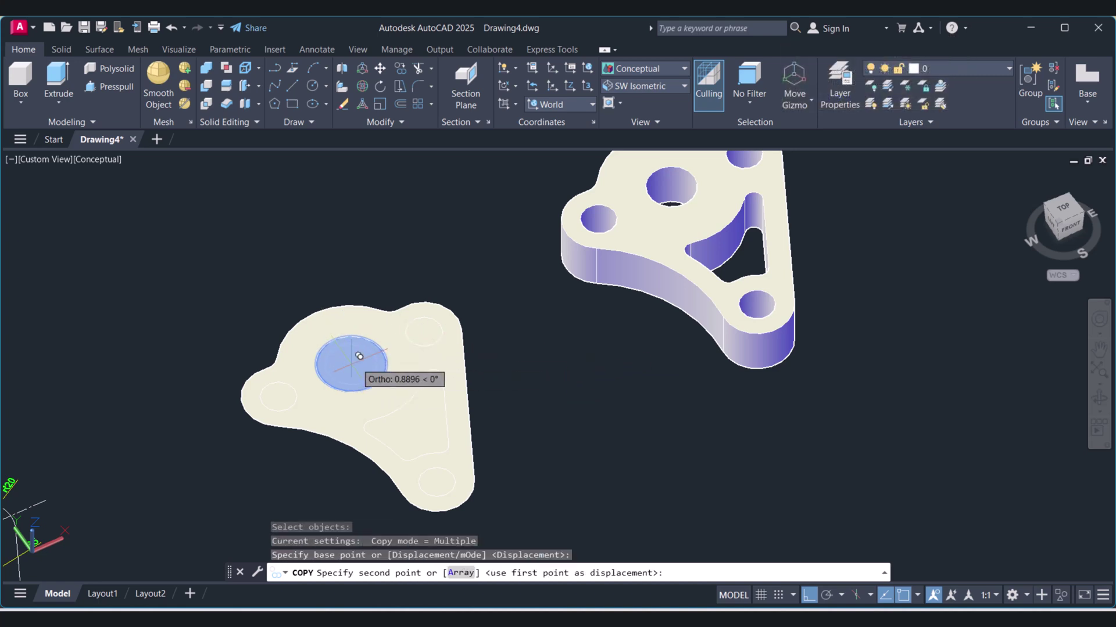
{"action": "left_click", "coordinate": [671, 186]}
{"action": "middle_click_drag", "start_coordinate": [671, 186], "coordinate": [639, 272]}
{"action": "key", "text": "Escape"}
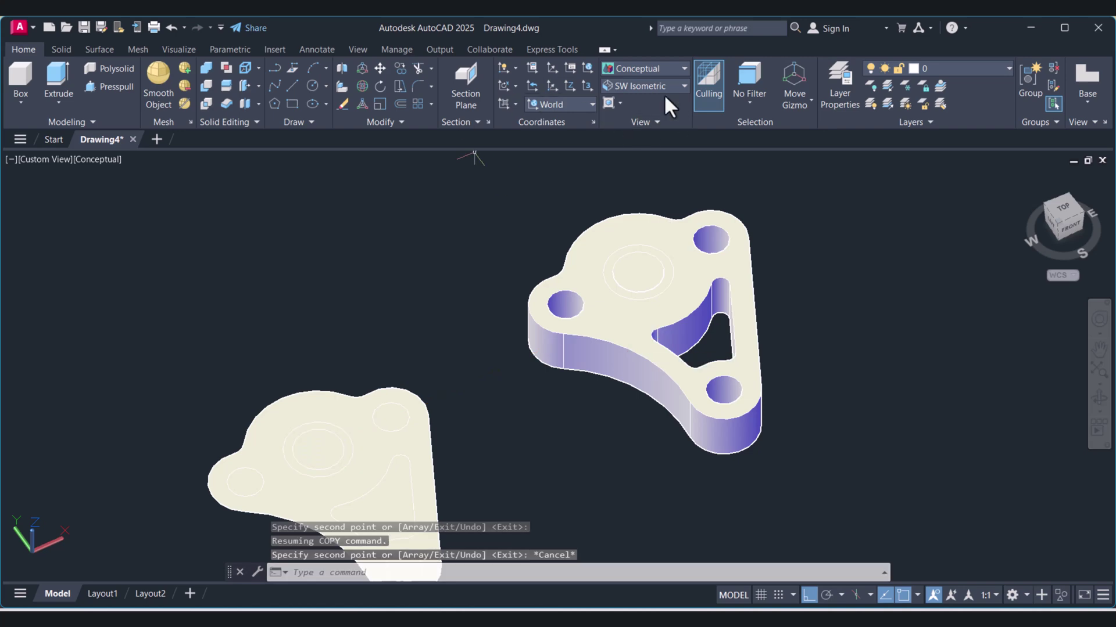
Switch to 2D Wireframe and extrude the copied circular region 5 units downward into the bracket body
{"action": "left_click", "coordinate": [661, 71]}
{"action": "left_click", "coordinate": [633, 95]}
{"action": "scroll", "coordinate": [581, 284], "scroll_direction": "up", "scroll_amount": 3}
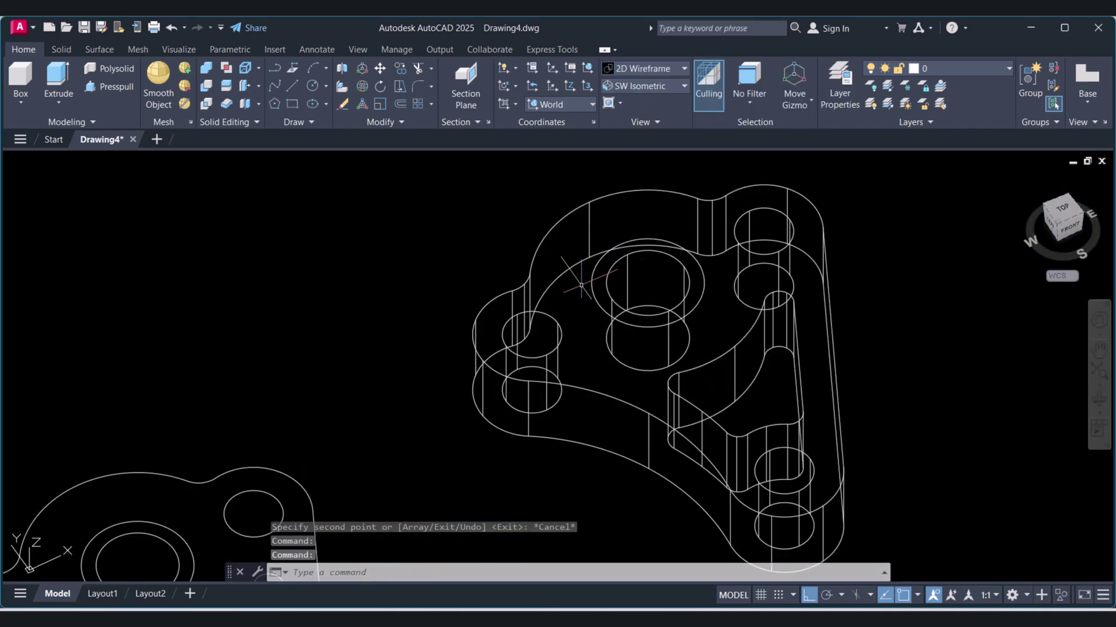
{"action": "left_click", "coordinate": [53, 83]}
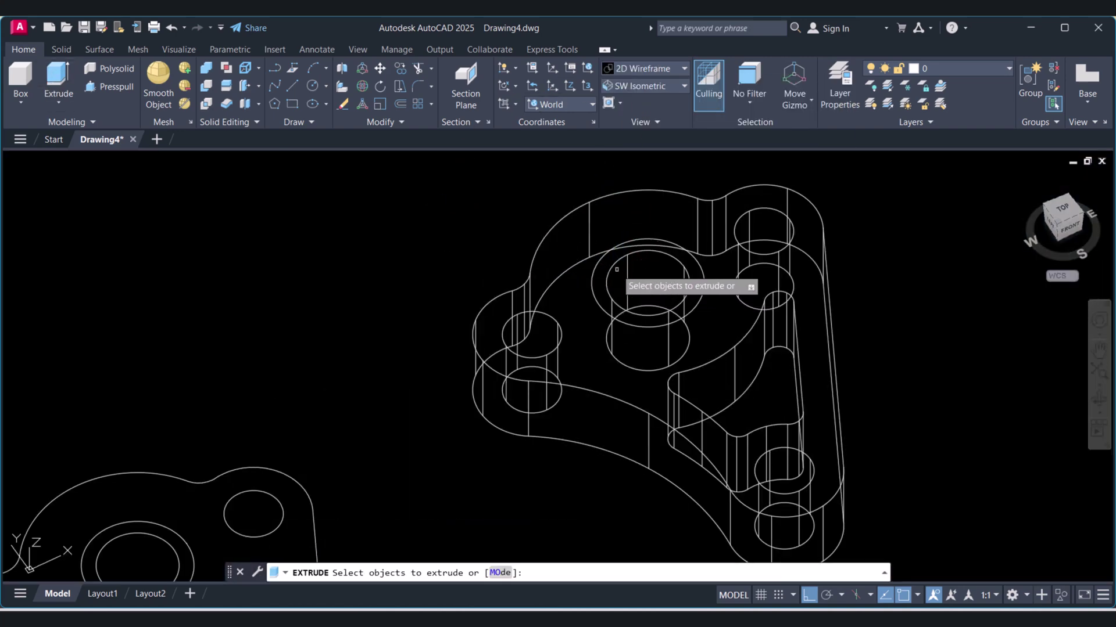
{"action": "left_click", "coordinate": [597, 267]}
{"action": "right_click", "coordinate": [598, 267]}
{"action": "left_click", "coordinate": [610, 277]}
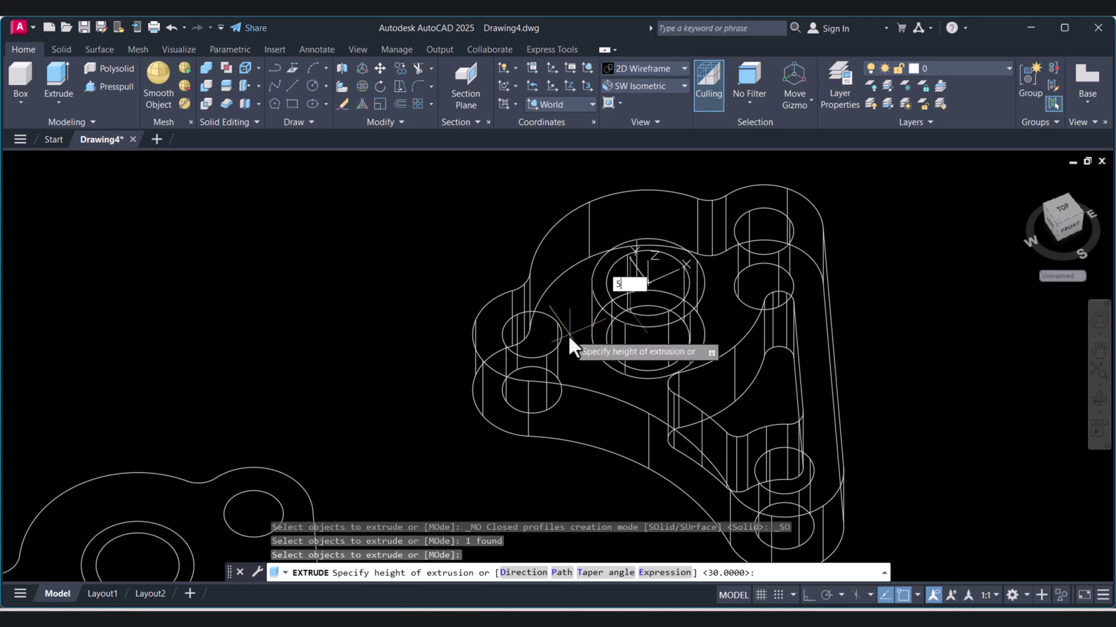
{"action": "type", "text": "5"}
{"action": "key", "text": "Escape"}
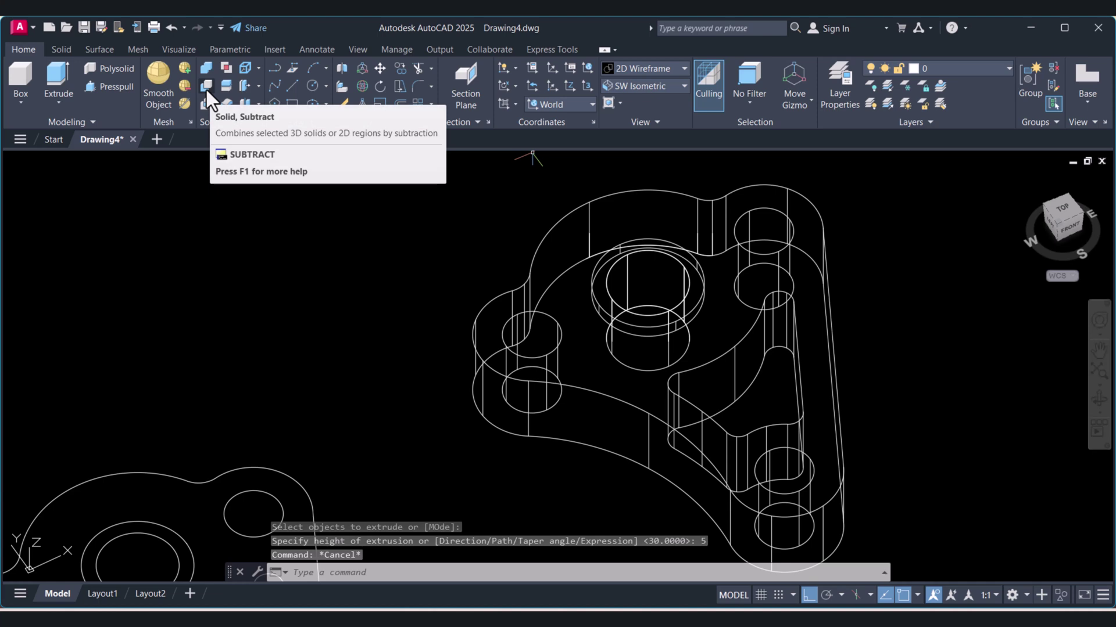
Subtract the shallow central disc from the bracket body to form a counterbore, and restore the Conceptual visual style
{"action": "left_click", "coordinate": [206, 88]}
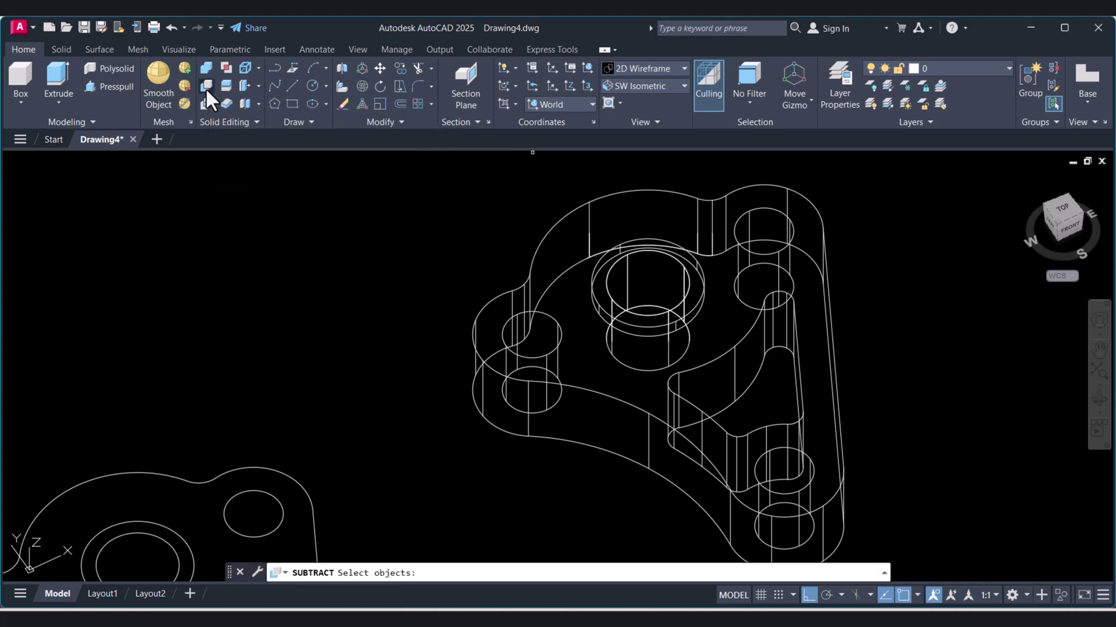
{"action": "left_click", "coordinate": [613, 395]}
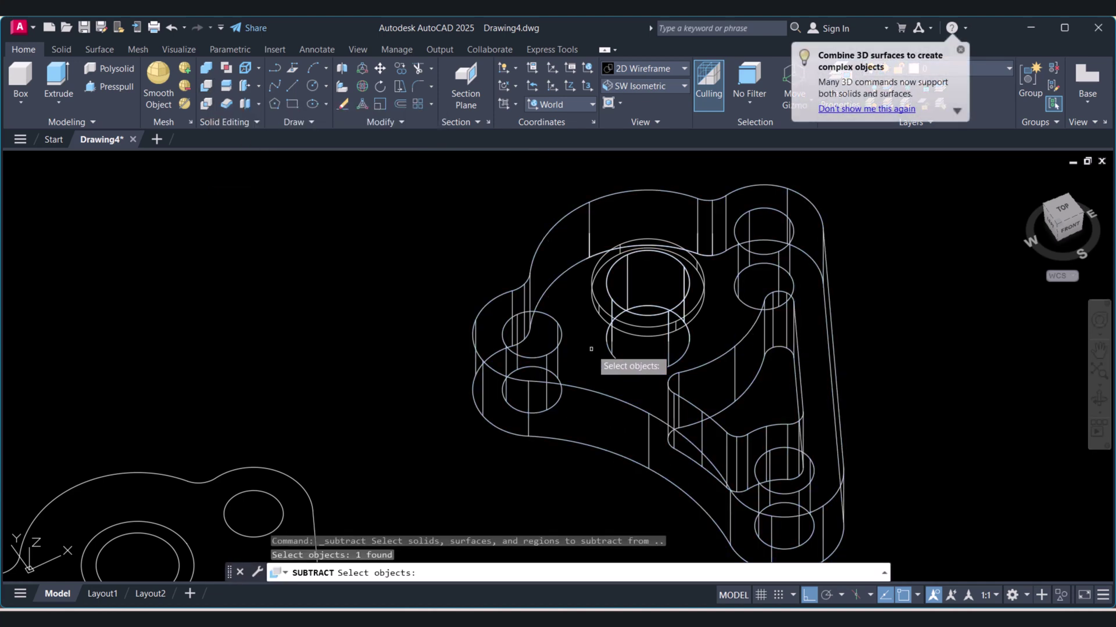
{"action": "key", "text": "Return"}
{"action": "left_click", "coordinate": [603, 306]}
{"action": "key", "text": "Return"}
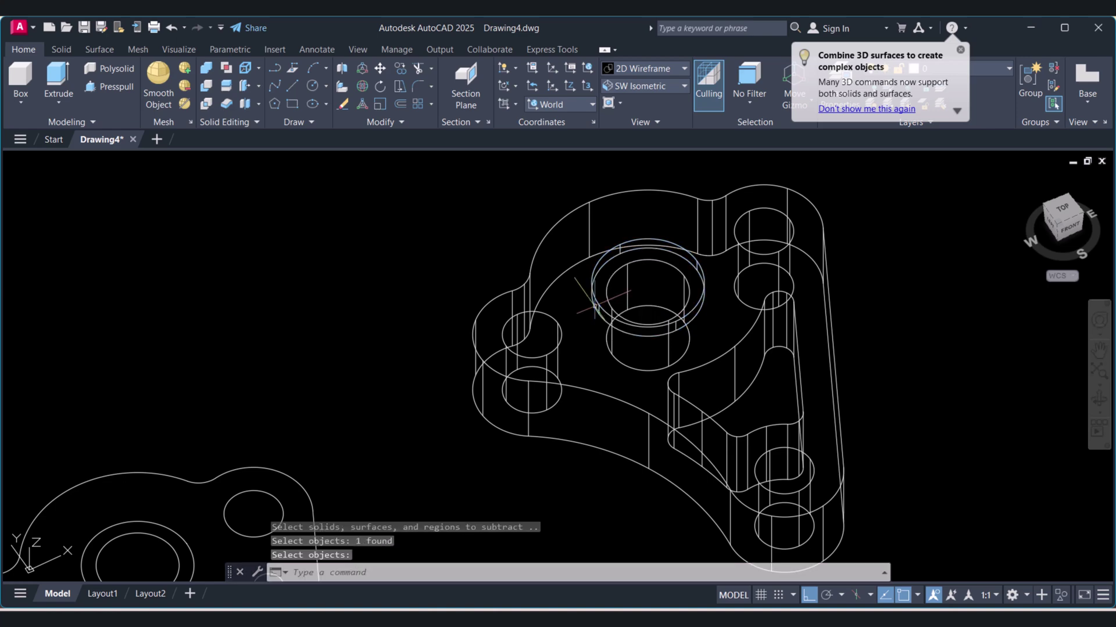
{"action": "left_click", "coordinate": [653, 68]}
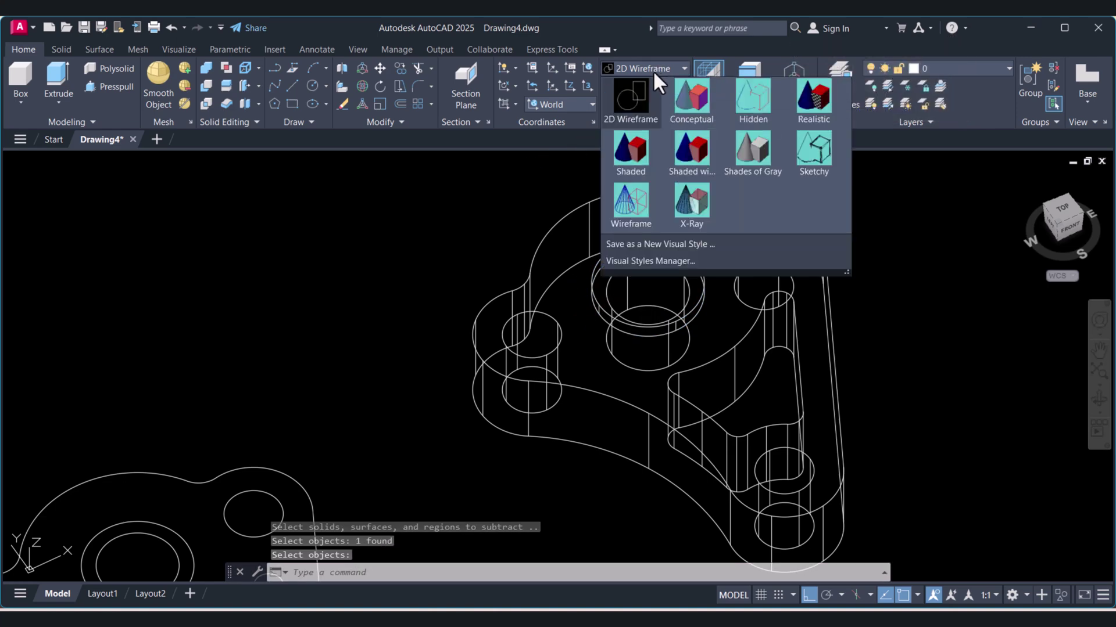
{"action": "left_click", "coordinate": [695, 94]}
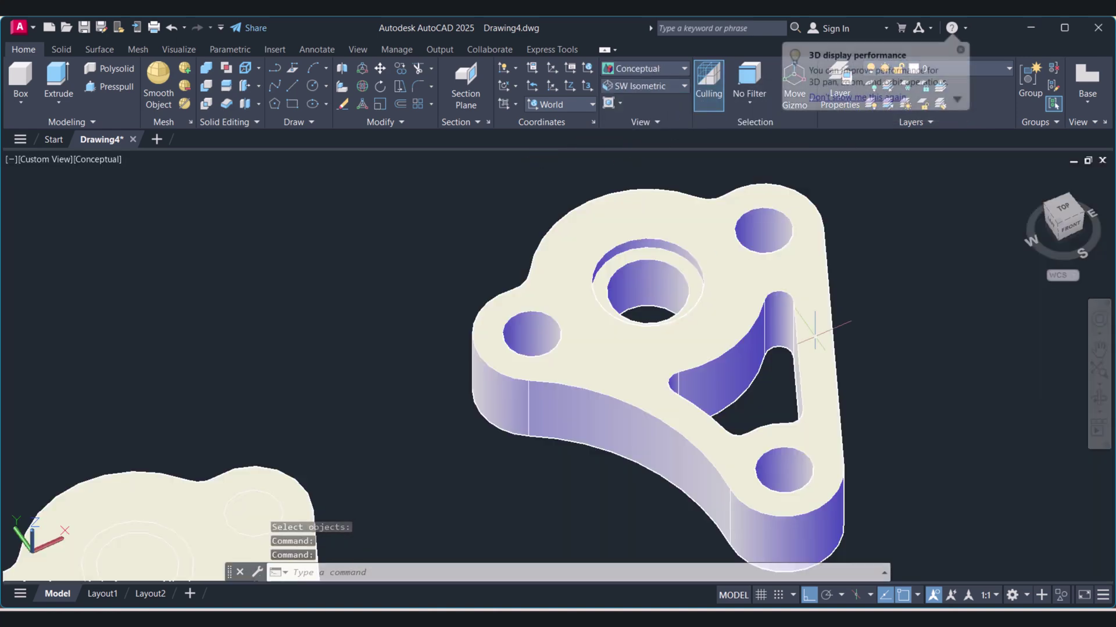
Switch the bracket's display to the Realistic visual style
{"action": "left_click", "coordinate": [1099, 396]}
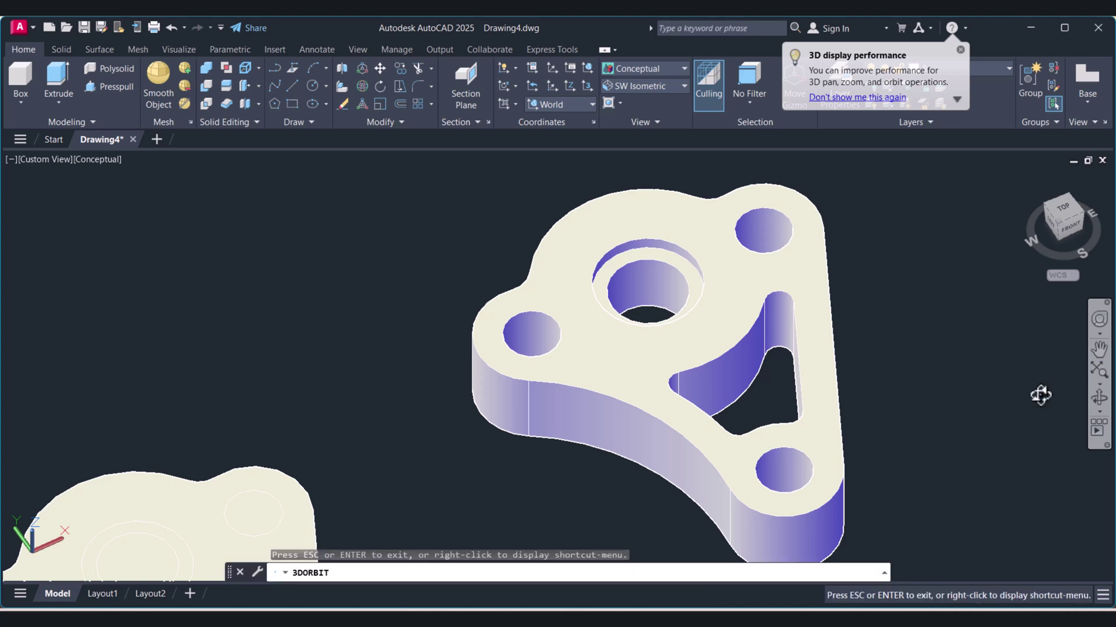
{"action": "left_click_drag", "start_coordinate": [1041, 394], "coordinate": [501, 401]}
{"action": "key", "text": "Escape"}
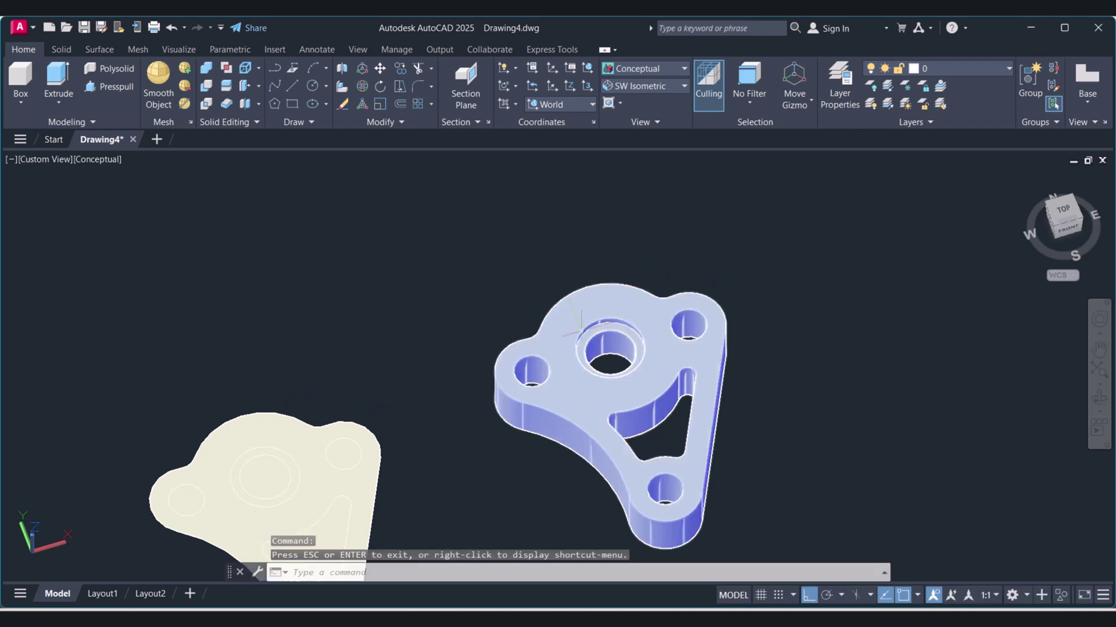
{"action": "left_click", "coordinate": [657, 71]}
{"action": "left_click", "coordinate": [806, 101]}
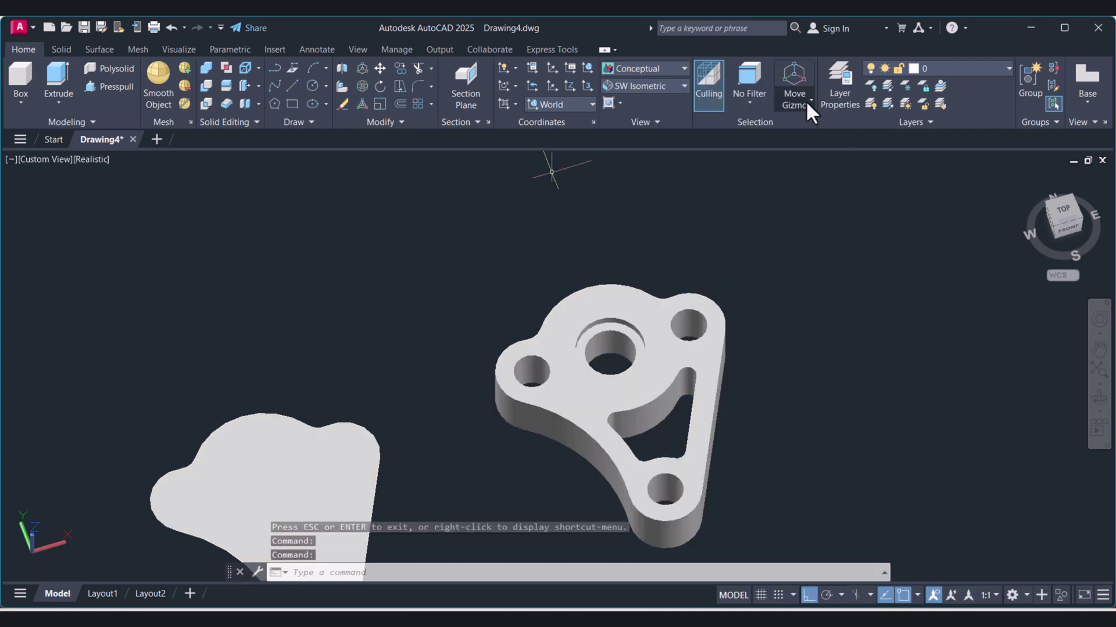
{"action": "left_click", "coordinate": [1099, 397]}
{"action": "left_click_drag", "start_coordinate": [732, 413], "coordinate": [639, 383]}
{"action": "key", "text": "Escape"}
{"action": "left_click", "coordinate": [859, 379]}
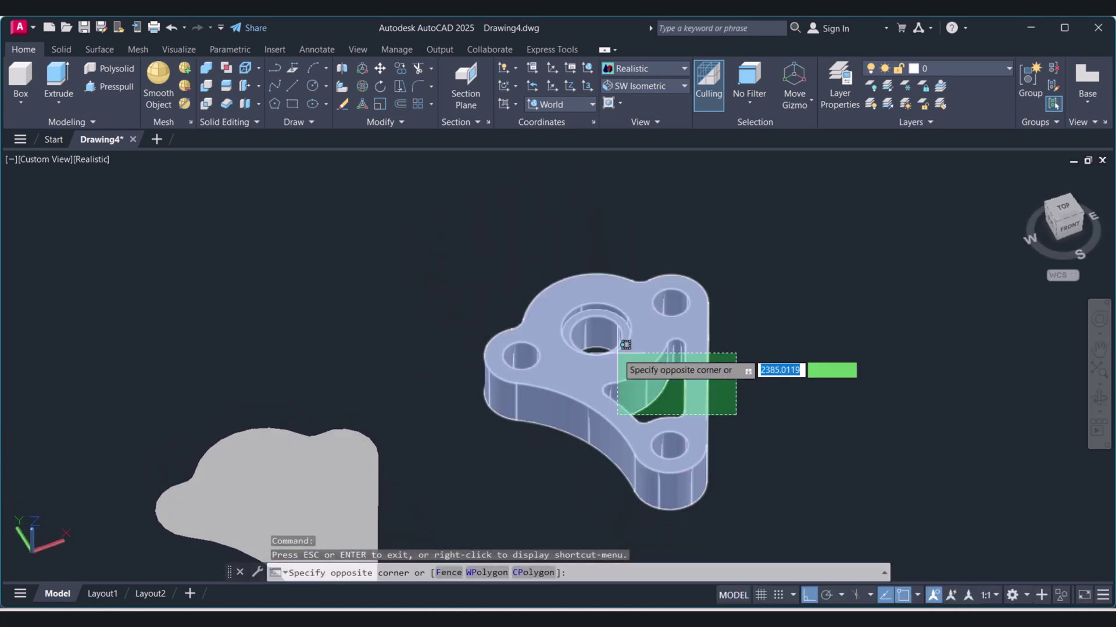
{"action": "left_click", "coordinate": [620, 357]}
{"action": "type", "text": "cj"}
{"action": "key", "text": "Return"}
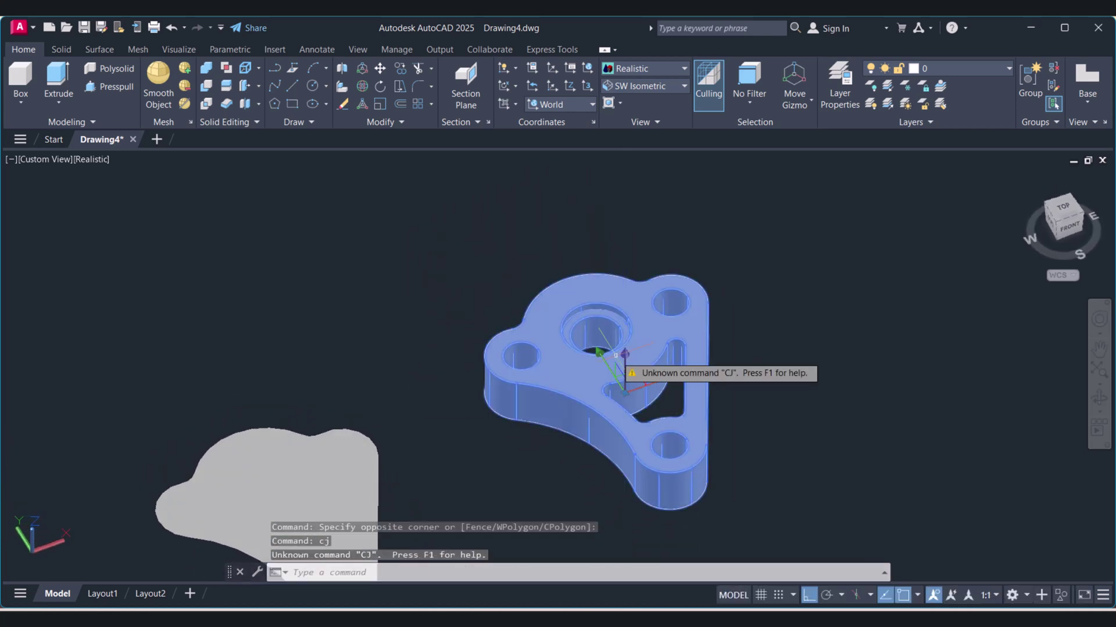
{"action": "key", "text": "Escape"}
{"action": "key", "text": "Escape"}
Set the color property of the extruded bracket solid to Yellow
{"action": "left_click_drag", "start_coordinate": [719, 449], "coordinate": [655, 418]}
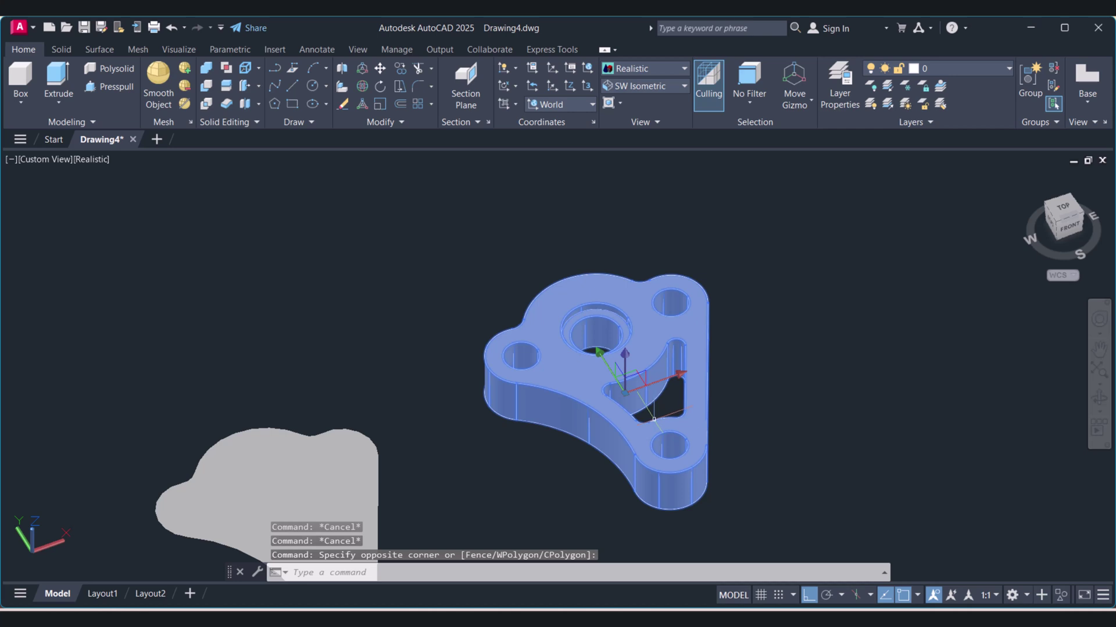
{"action": "type", "text": "ch"}
{"action": "key", "text": "Return"}
{"action": "left_click", "coordinate": [231, 105]}
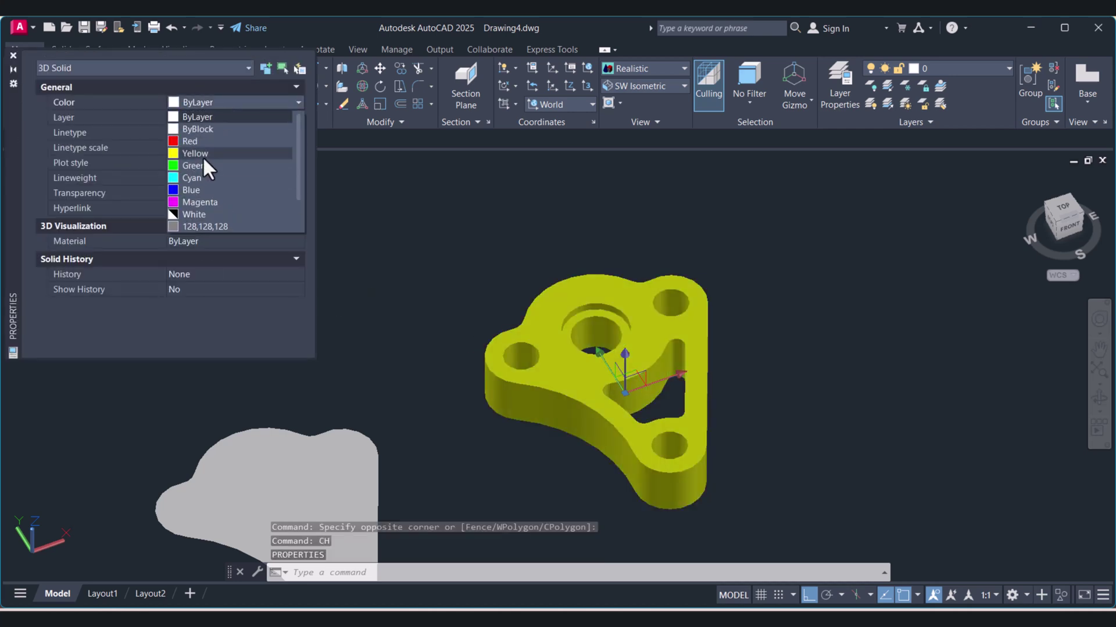
{"action": "left_click", "coordinate": [199, 153]}
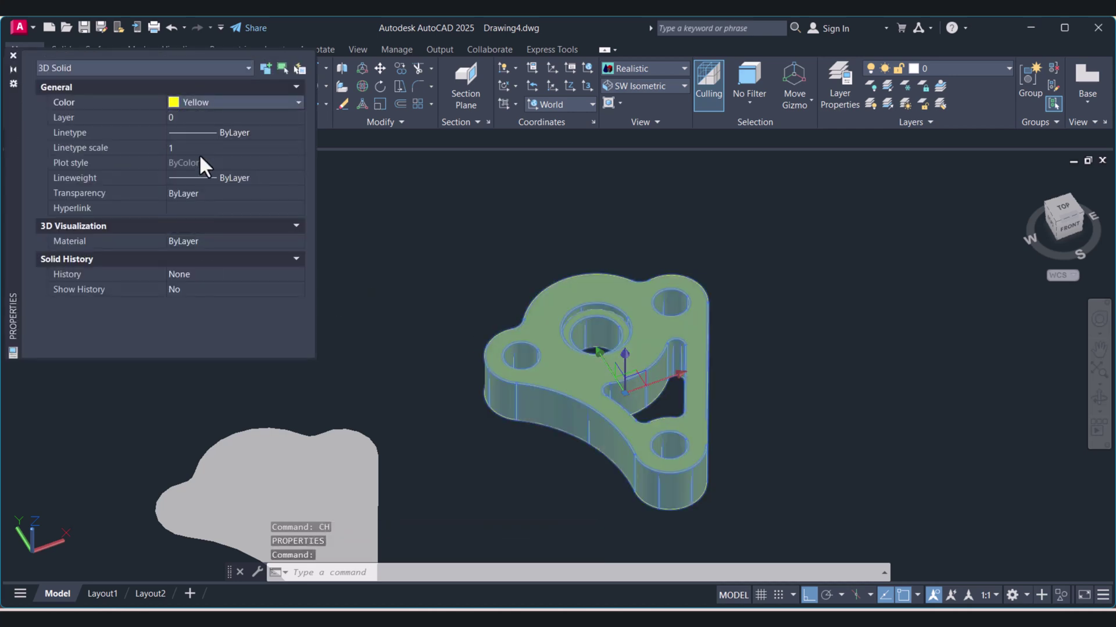
{"action": "left_click", "coordinate": [13, 55]}
{"action": "key", "text": "Escape"}
{"action": "key", "text": "Escape"}
Fillet the upper edge of the bracket's long concave side with a radius of 2
{"action": "scroll", "coordinate": [602, 437], "scroll_direction": "up", "scroll_amount": 4}
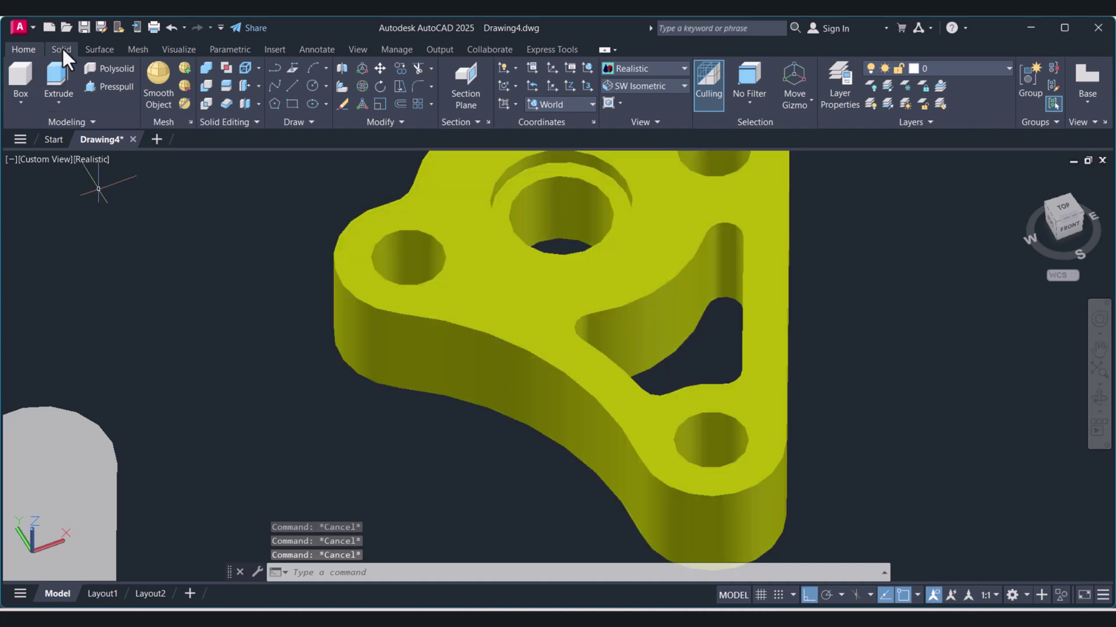
{"action": "left_click", "coordinate": [61, 48]}
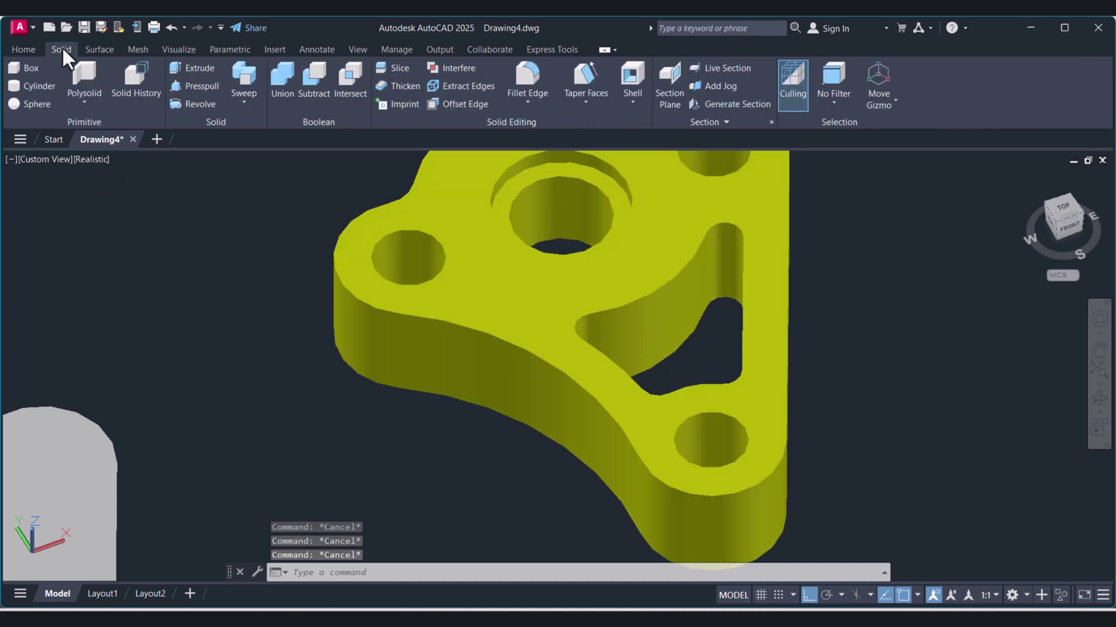
{"action": "left_click", "coordinate": [526, 72]}
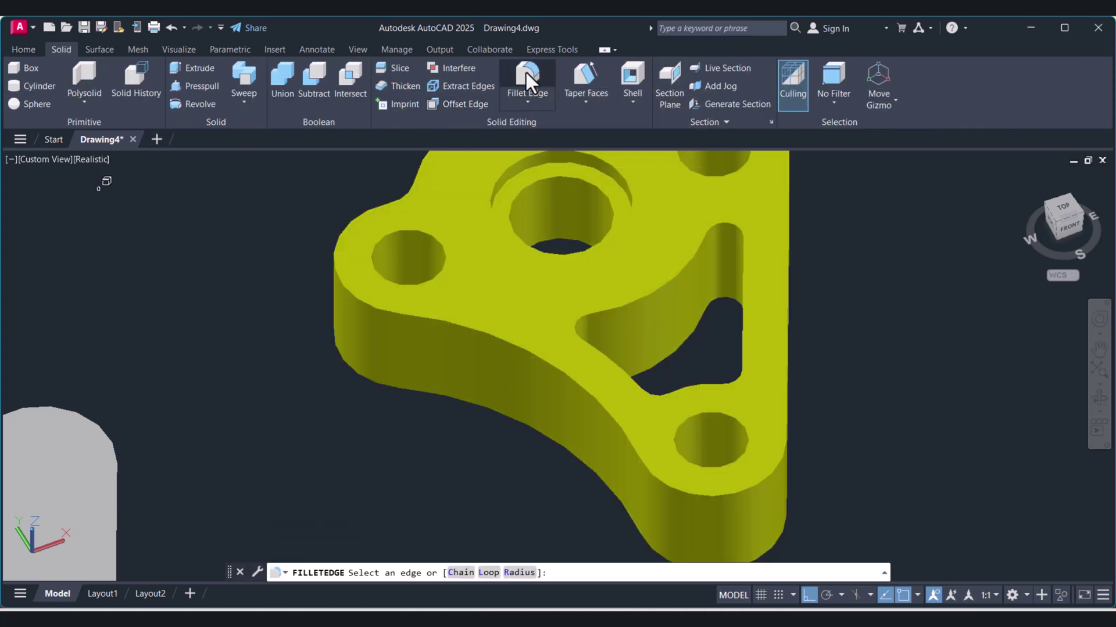
{"action": "left_click", "coordinate": [508, 344]}
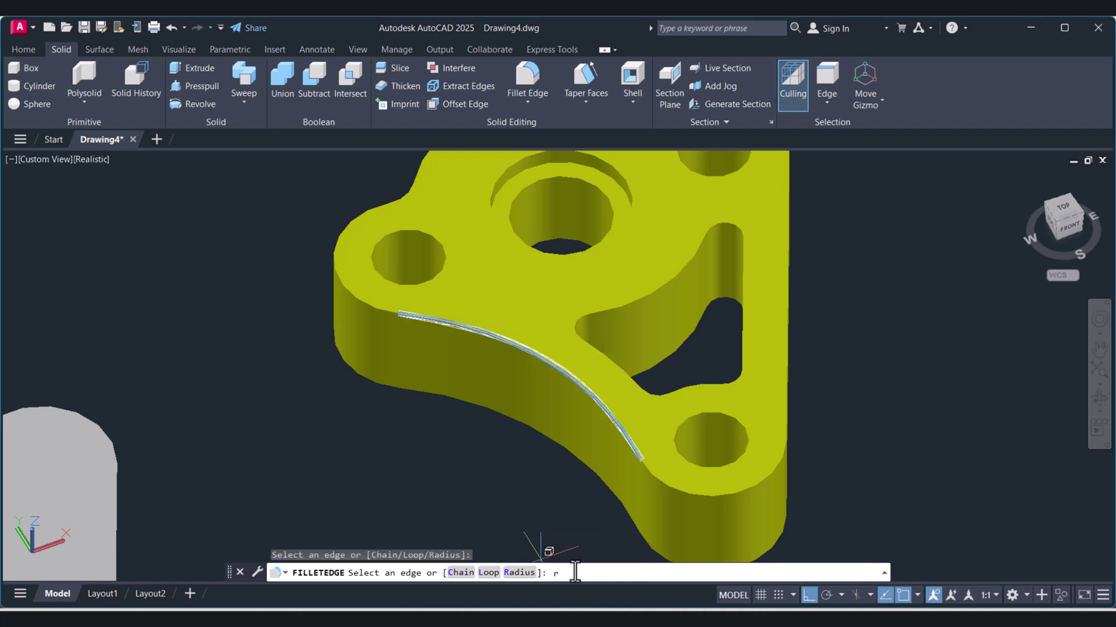
{"action": "type", "text": "r"}
{"action": "key", "text": "Return"}
{"action": "type", "text": "2"}
{"action": "key", "text": "Return"}
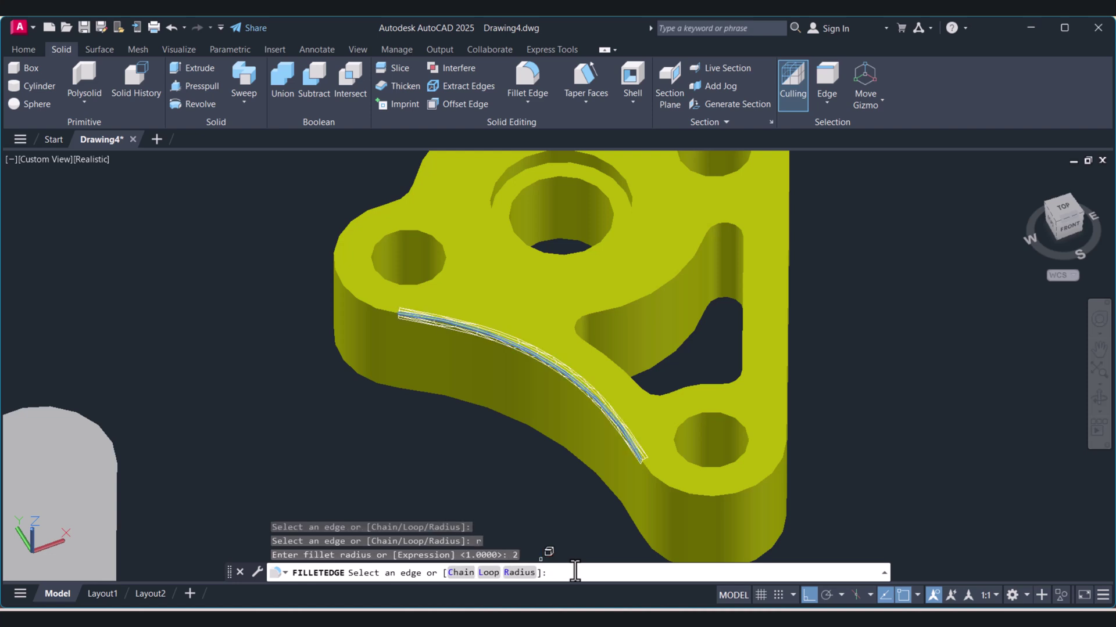
{"action": "key", "text": "Return"}
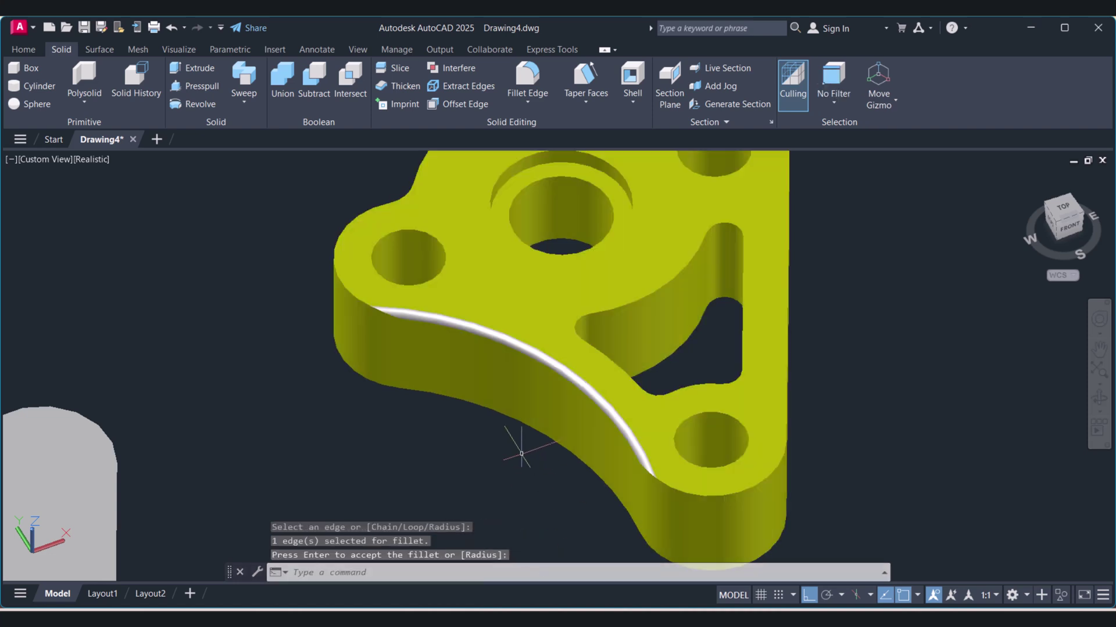
Fillet the upper edge of the bracket's straight side with the same radius of 2
{"action": "scroll", "coordinate": [563, 391], "scroll_direction": "down", "scroll_amount": 2}
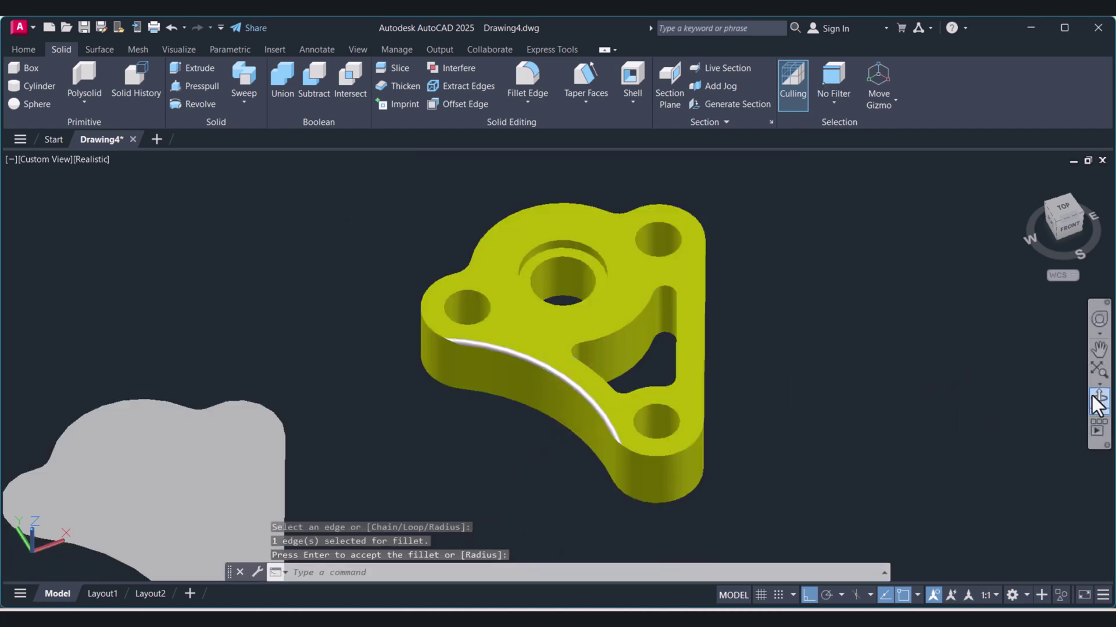
{"action": "left_click", "coordinate": [1099, 398]}
{"action": "left_click_drag", "start_coordinate": [606, 399], "coordinate": [463, 376]}
{"action": "key", "text": "Escape"}
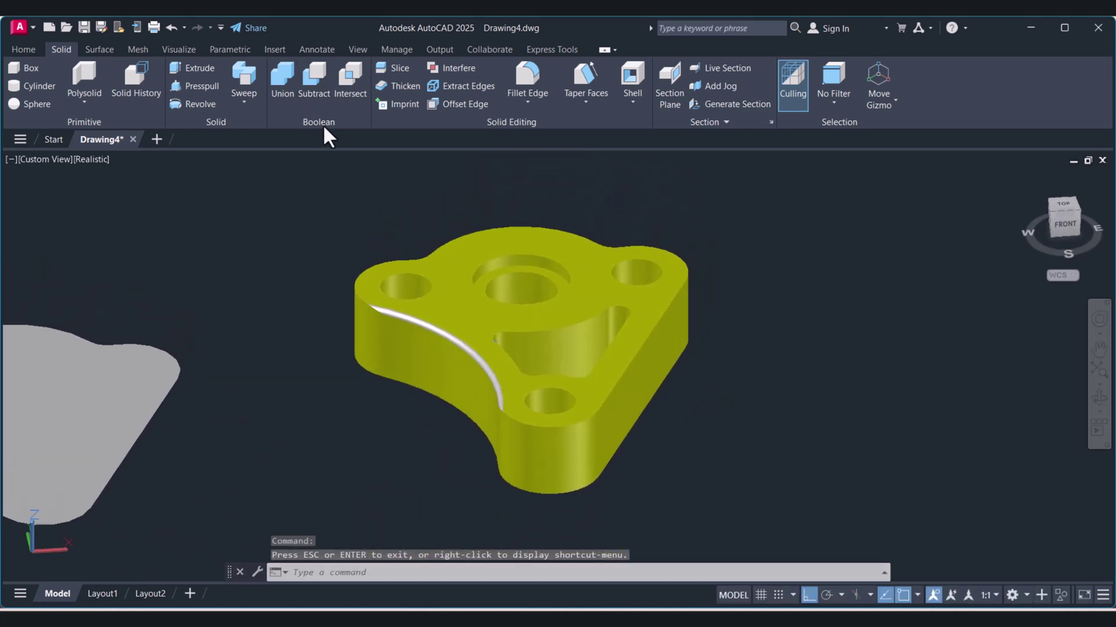
{"action": "left_click", "coordinate": [524, 78]}
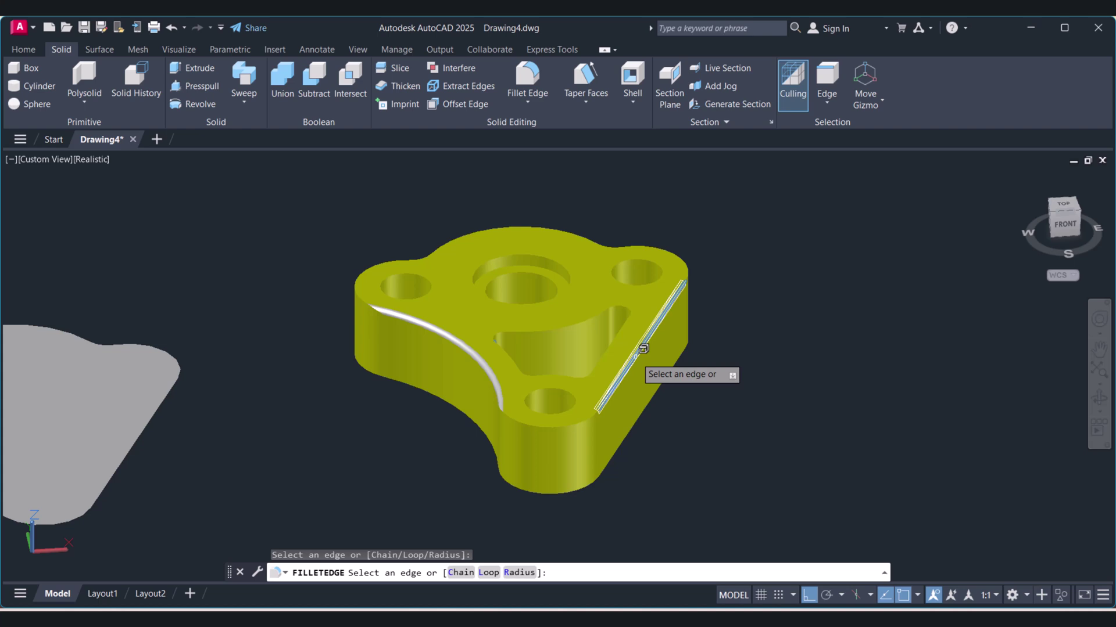
{"action": "left_click", "coordinate": [643, 348]}
{"action": "key", "text": "Return"}
{"action": "key", "text": "Return"}
Fillet the lower edges of the bracket's straight side and long concave side with the same radius of 2
{"action": "key", "text": "Return"}
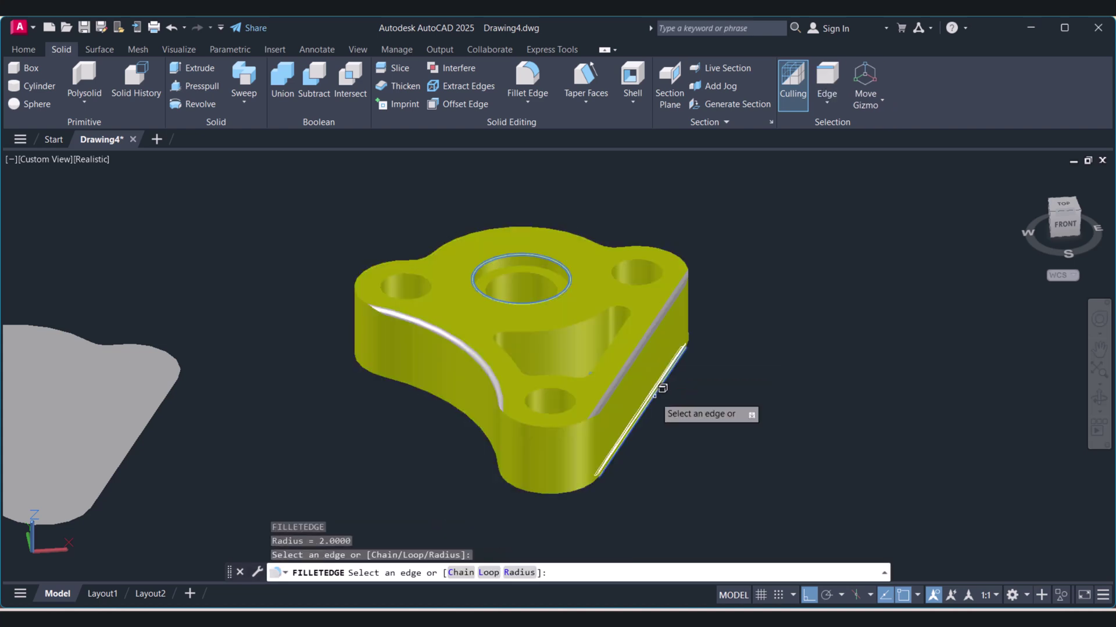
{"action": "left_click", "coordinate": [655, 395]}
{"action": "key", "text": "Return"}
{"action": "key", "text": "Return"}
{"action": "key", "text": "Return"}
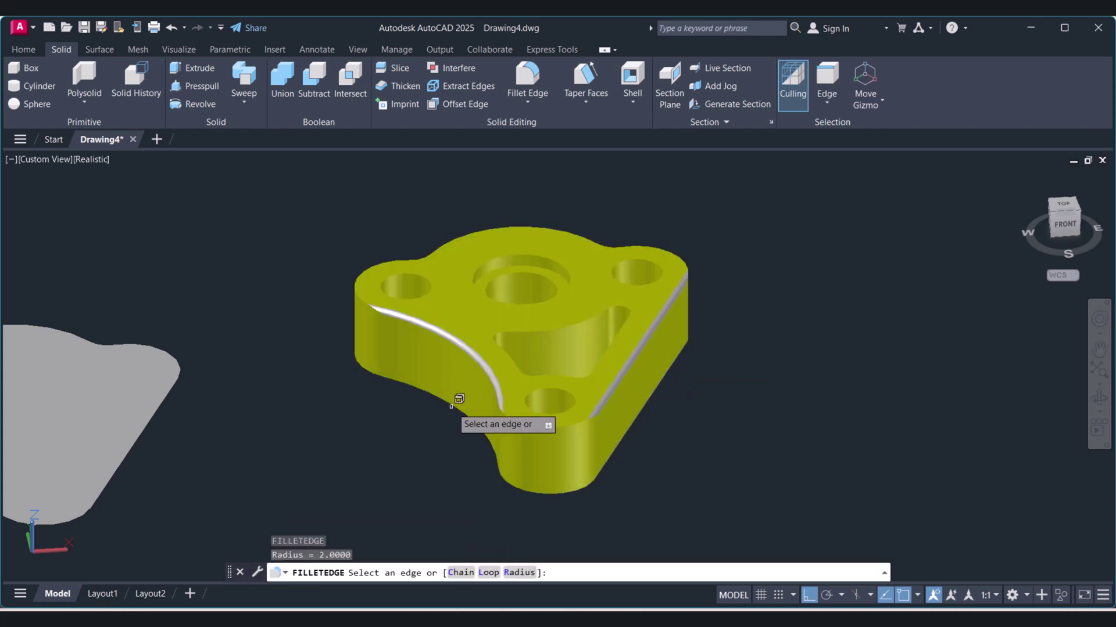
{"action": "left_click", "coordinate": [456, 396]}
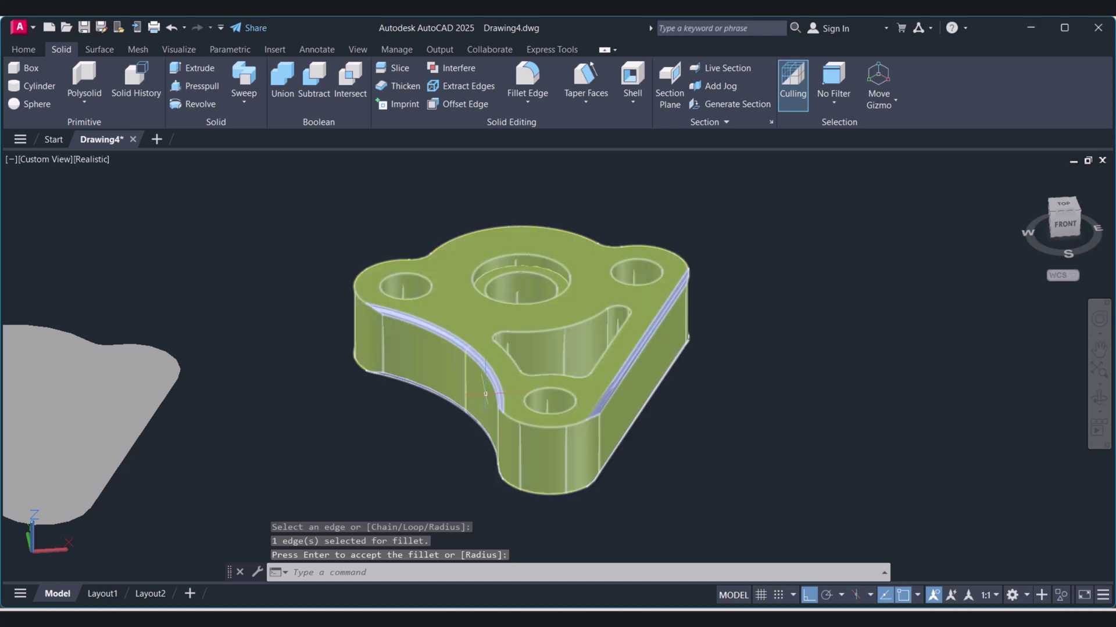
Inspect the filleted bracket from nearly straight above, beside the flat outline
{"action": "left_click", "coordinate": [1099, 396]}
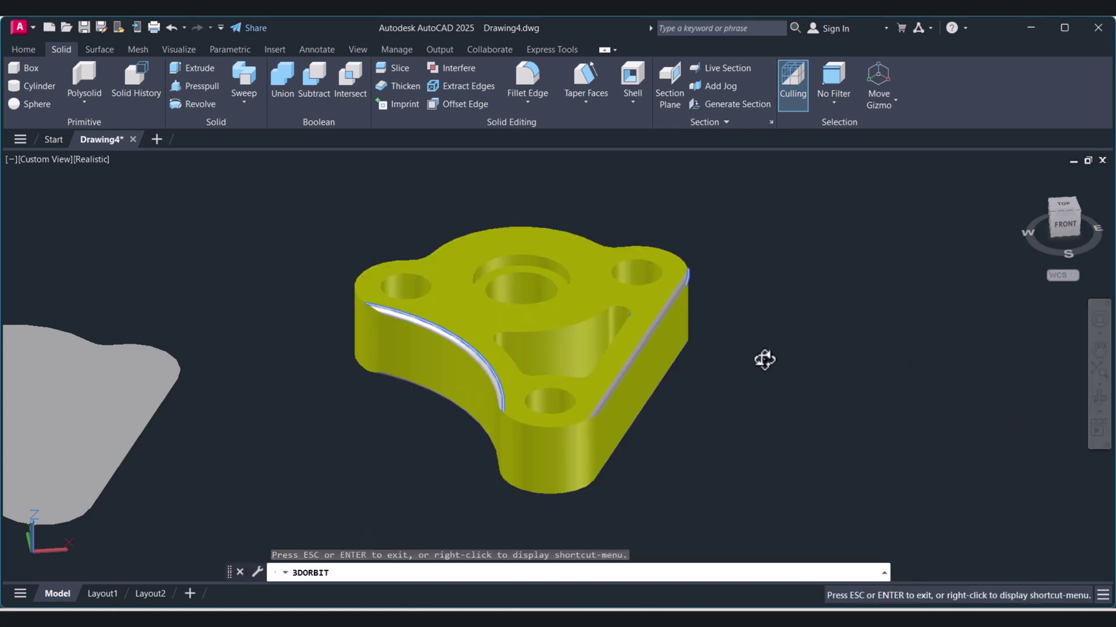
{"action": "left_click_drag", "start_coordinate": [764, 358], "coordinate": [597, 408]}
{"action": "scroll", "coordinate": [576, 363], "scroll_direction": "down", "scroll_amount": 4}
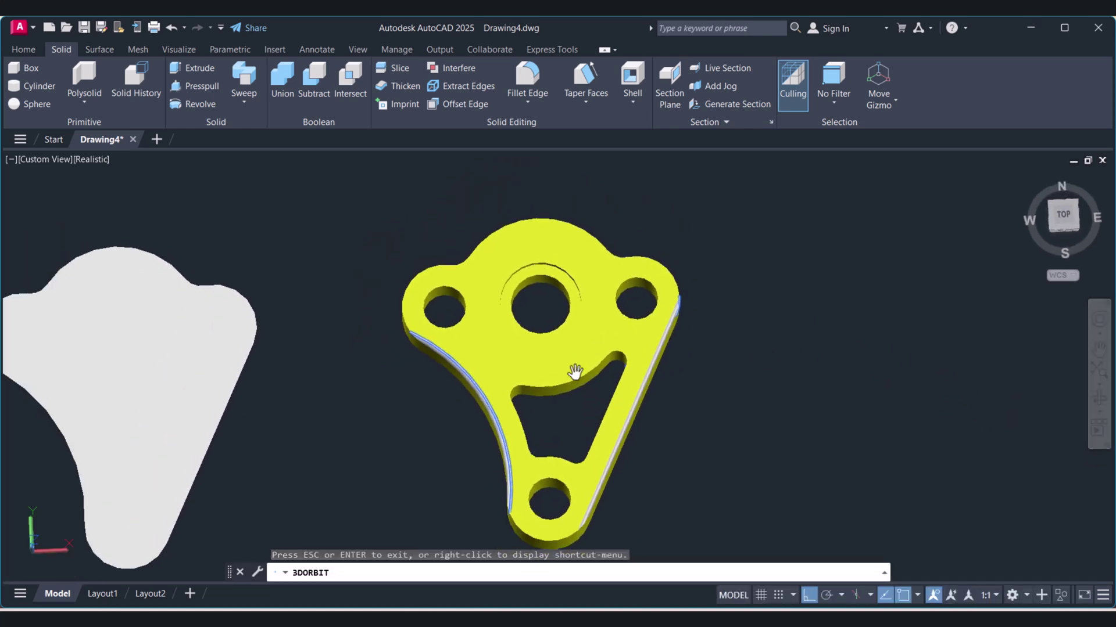
{"action": "middle_click_drag", "start_coordinate": [546, 369], "coordinate": [574, 381]}
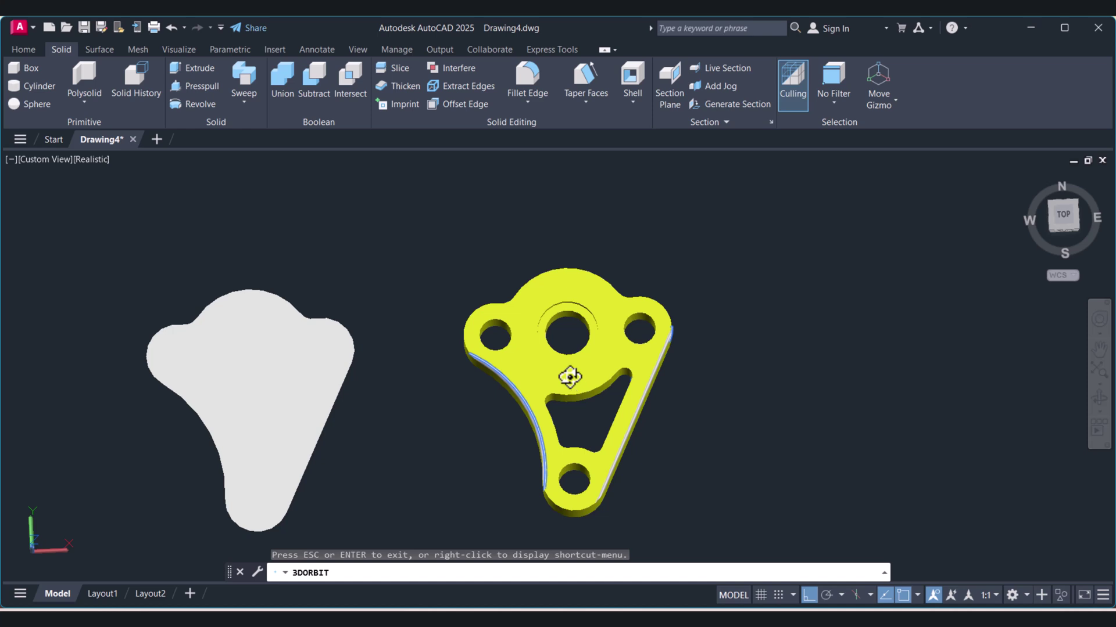
{"action": "left_click_drag", "start_coordinate": [570, 377], "coordinate": [575, 375]}
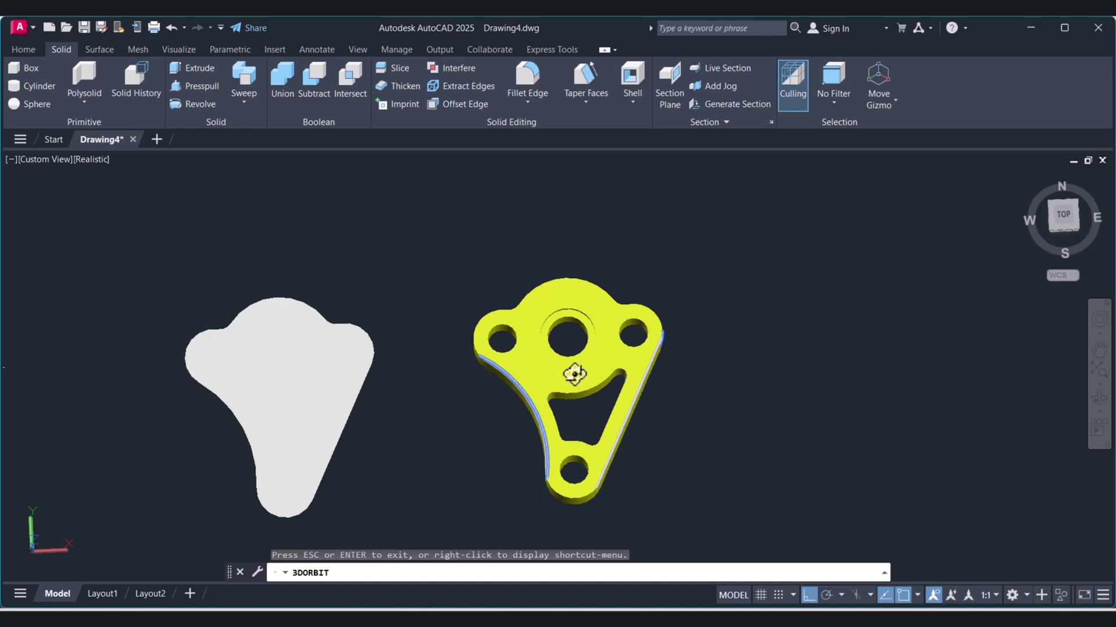